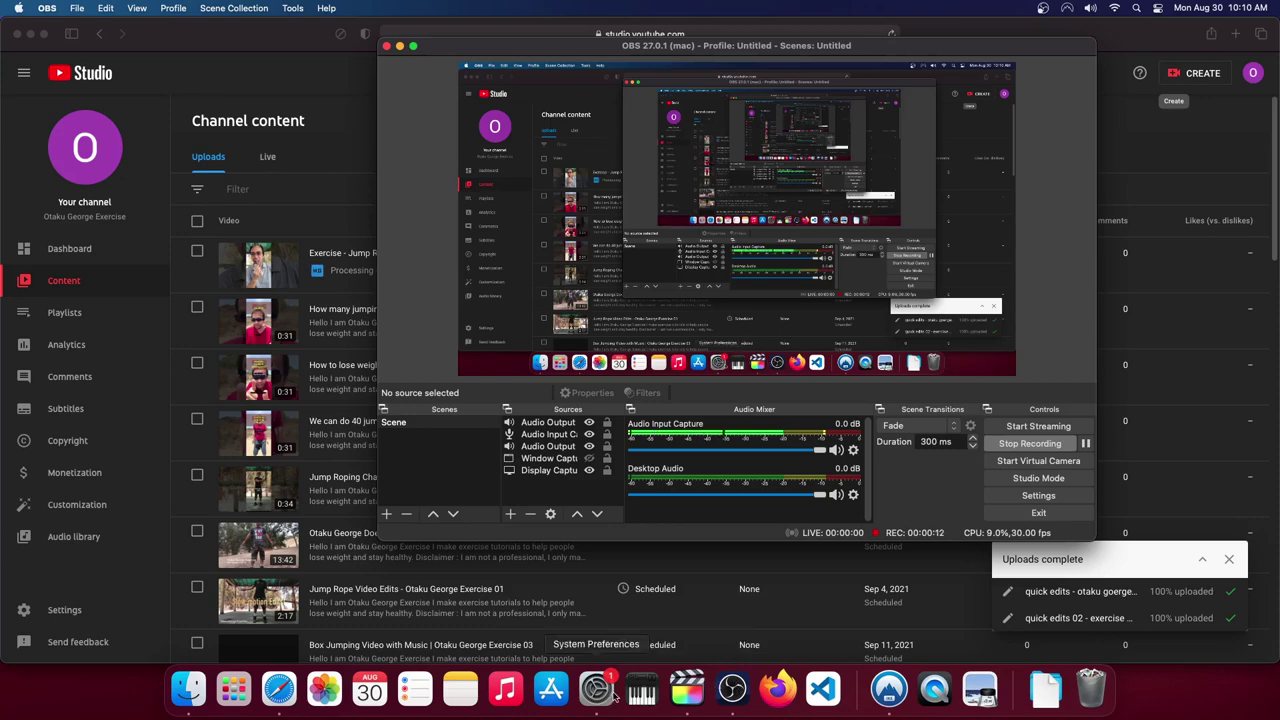
Hide OBS and bring Final Cut Pro forward with the quick edits 02 project
key(super+h)
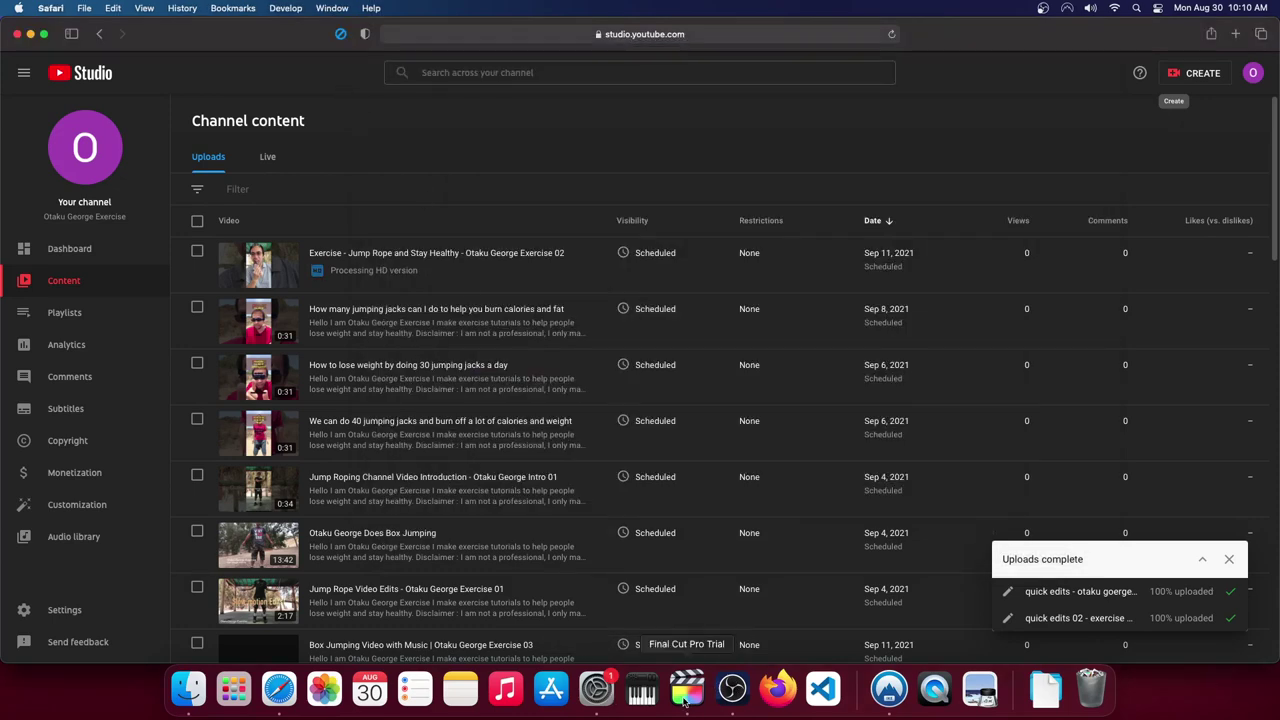
click(686, 700)
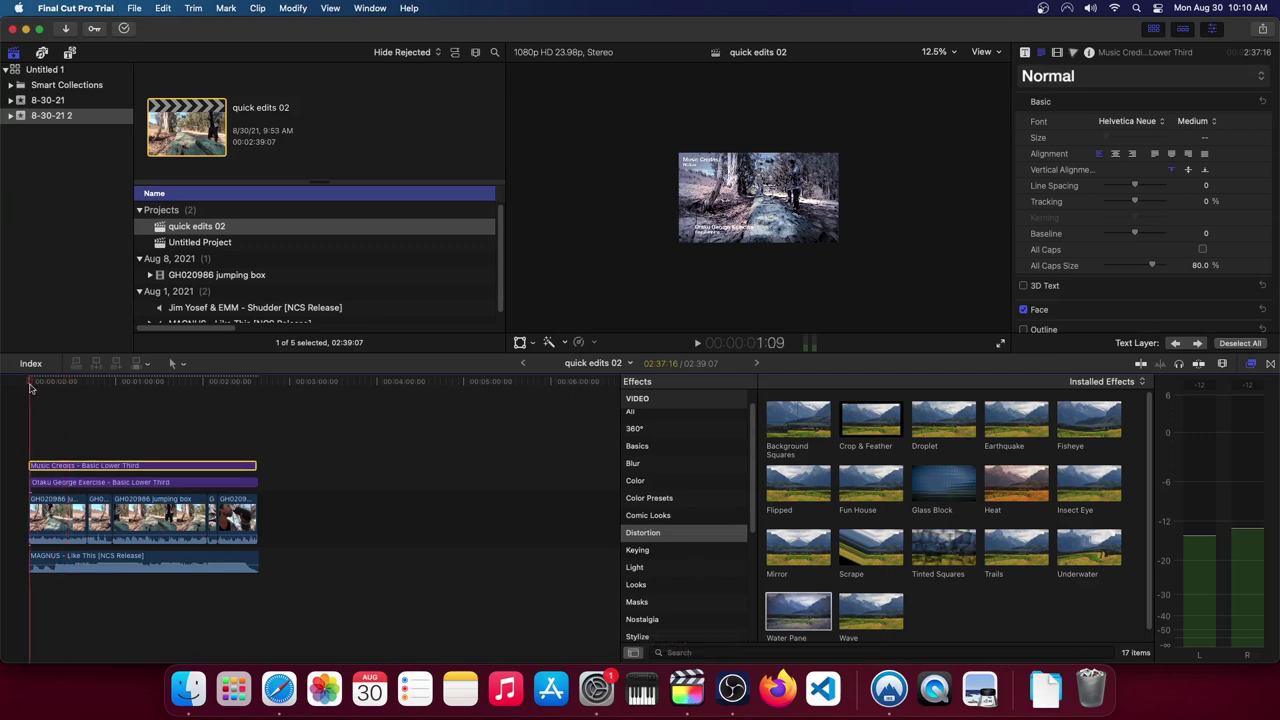
Create a new event 8-30-21 3 in the Untitled 1 library
right_click(42, 167)
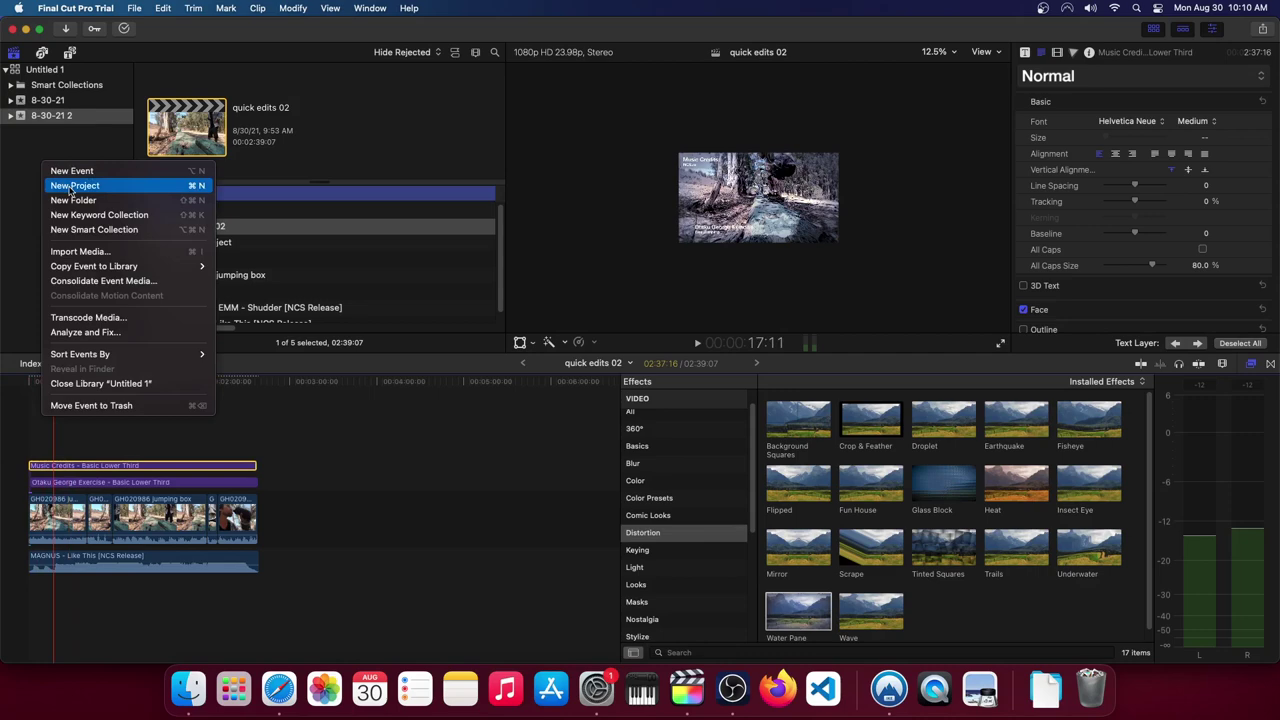
click(71, 175)
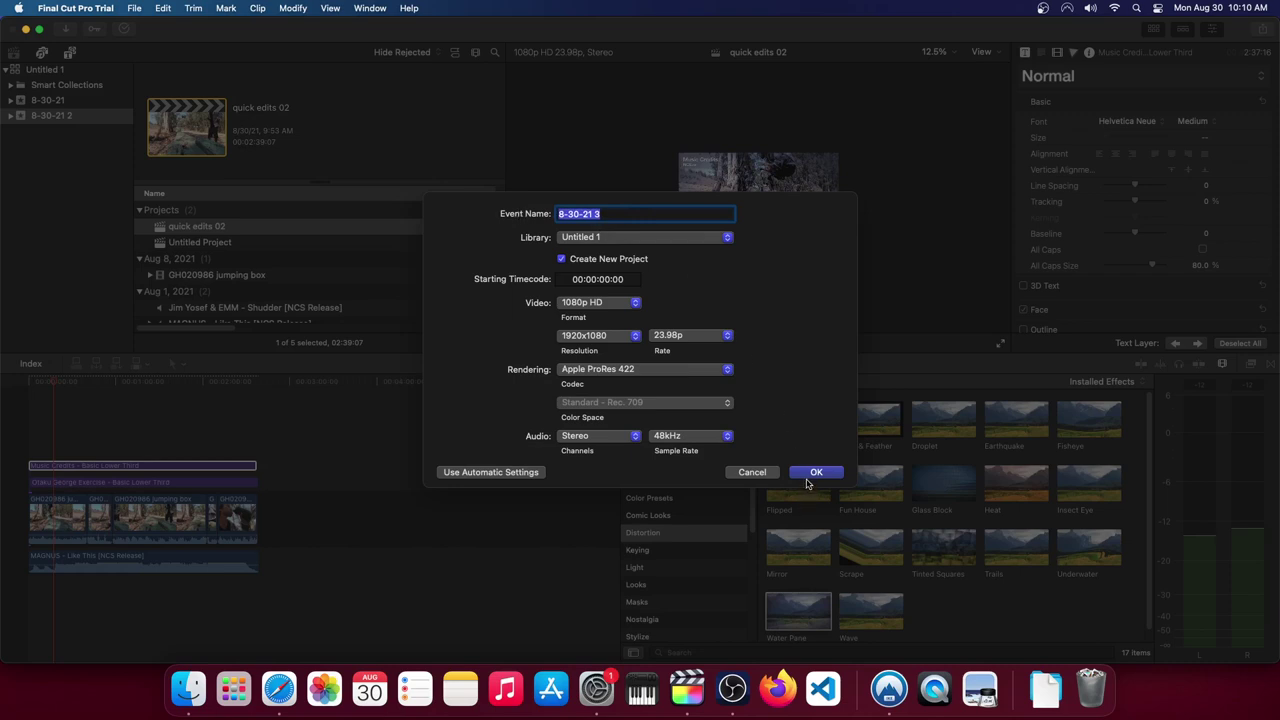
click(666, 249)
click(666, 244)
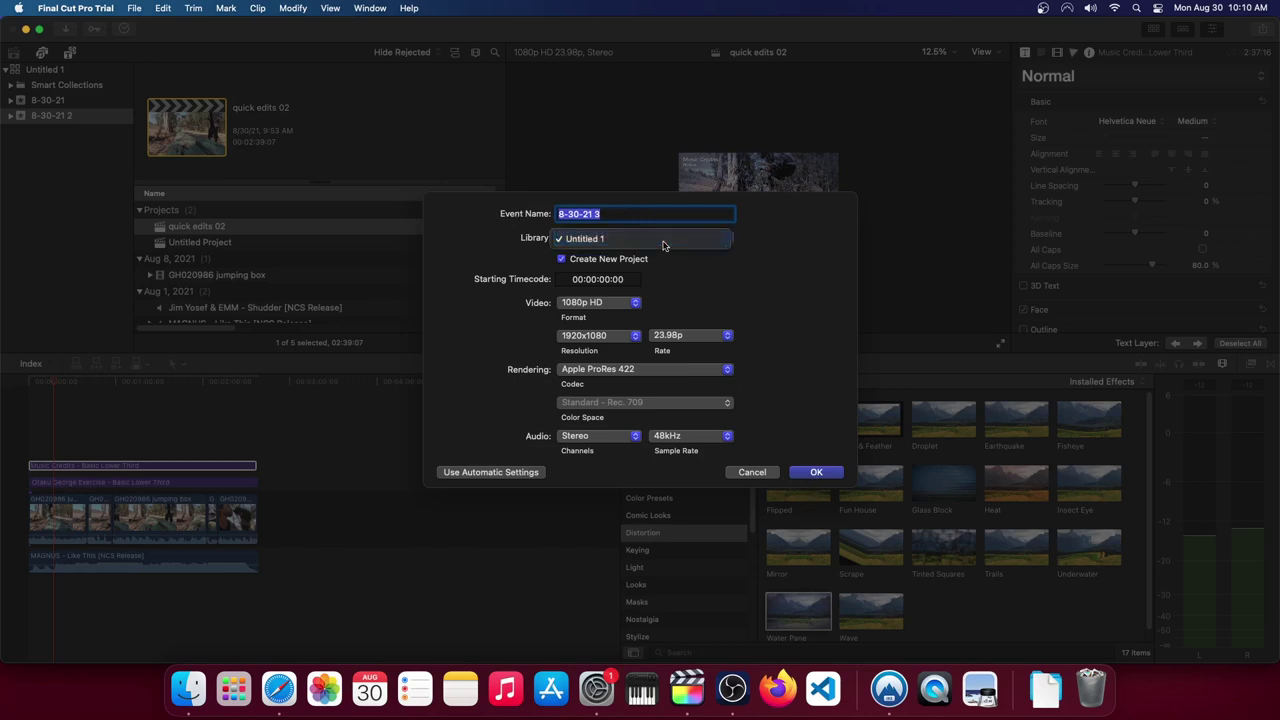
click(818, 472)
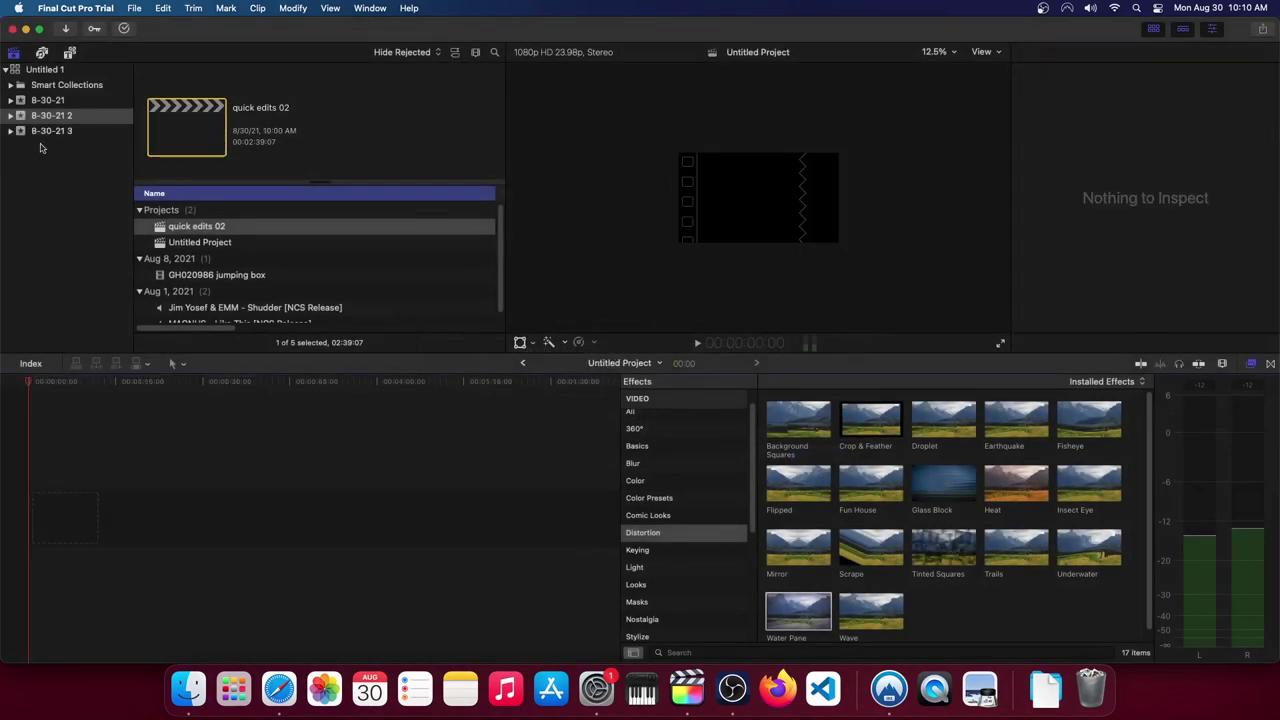
Add a new project named 'quick edit speed ramp' to the 8-30-21 3 event
click(42, 131)
right_click(47, 166)
click(72, 191)
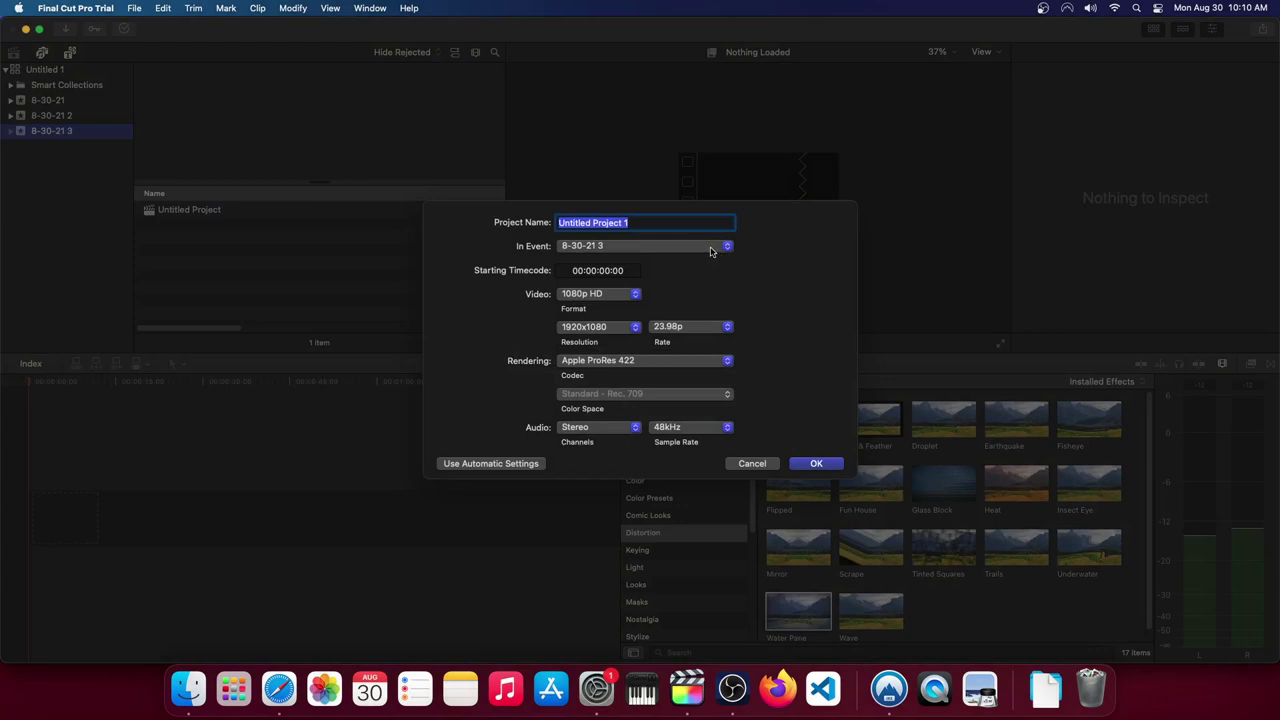
text(qu)
text(amp)
key(Return)
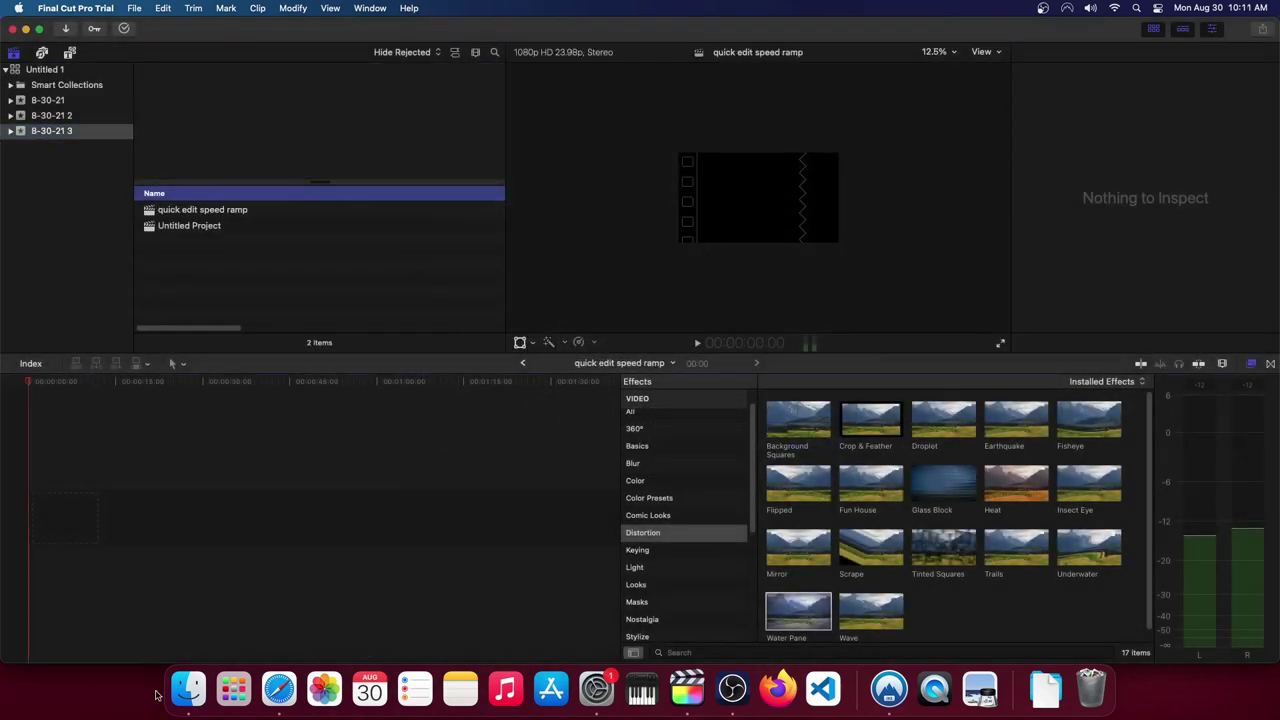
In Finder, browse from Documents to MAC video > genshin to edit > geenshin 2.0
click(184, 697)
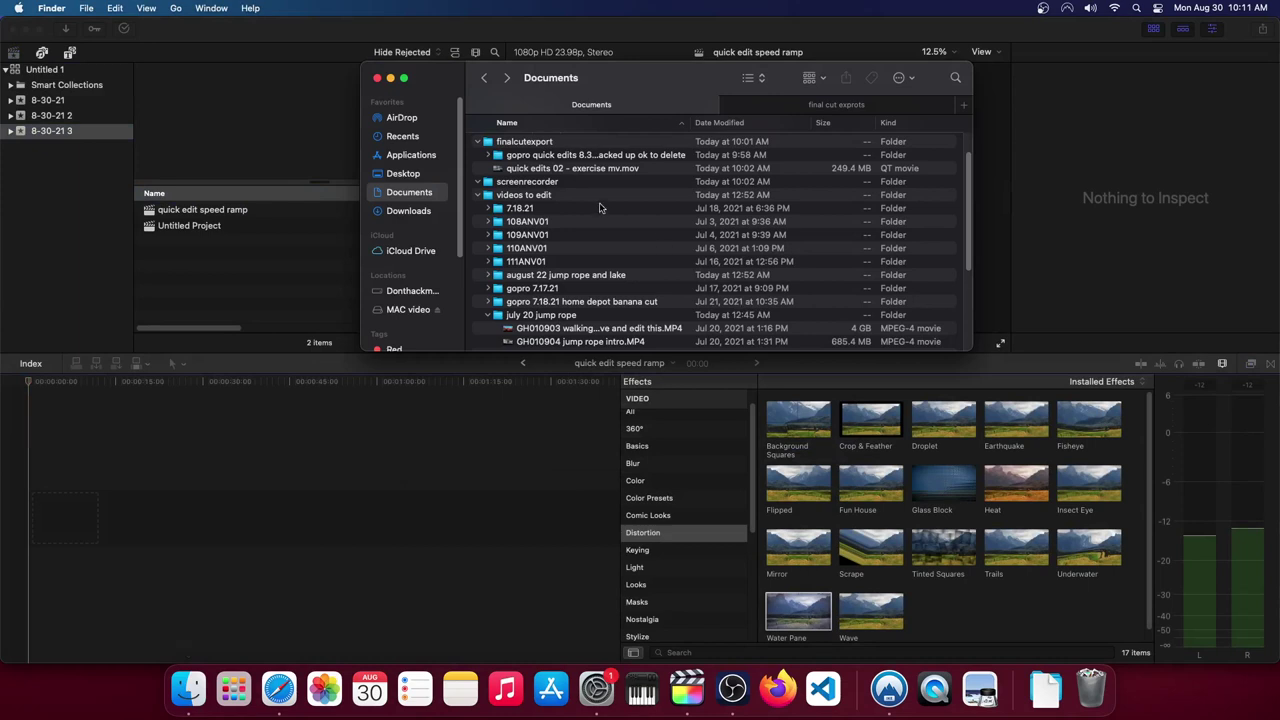
click(775, 106)
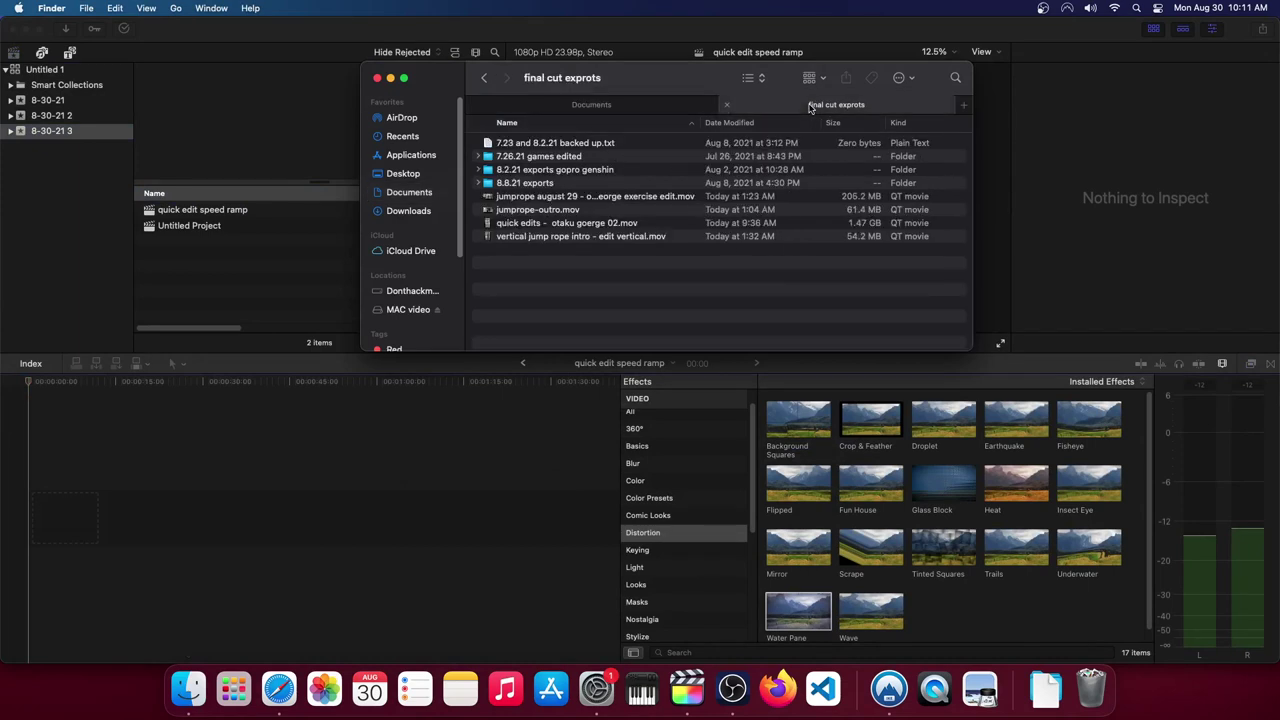
click(630, 110)
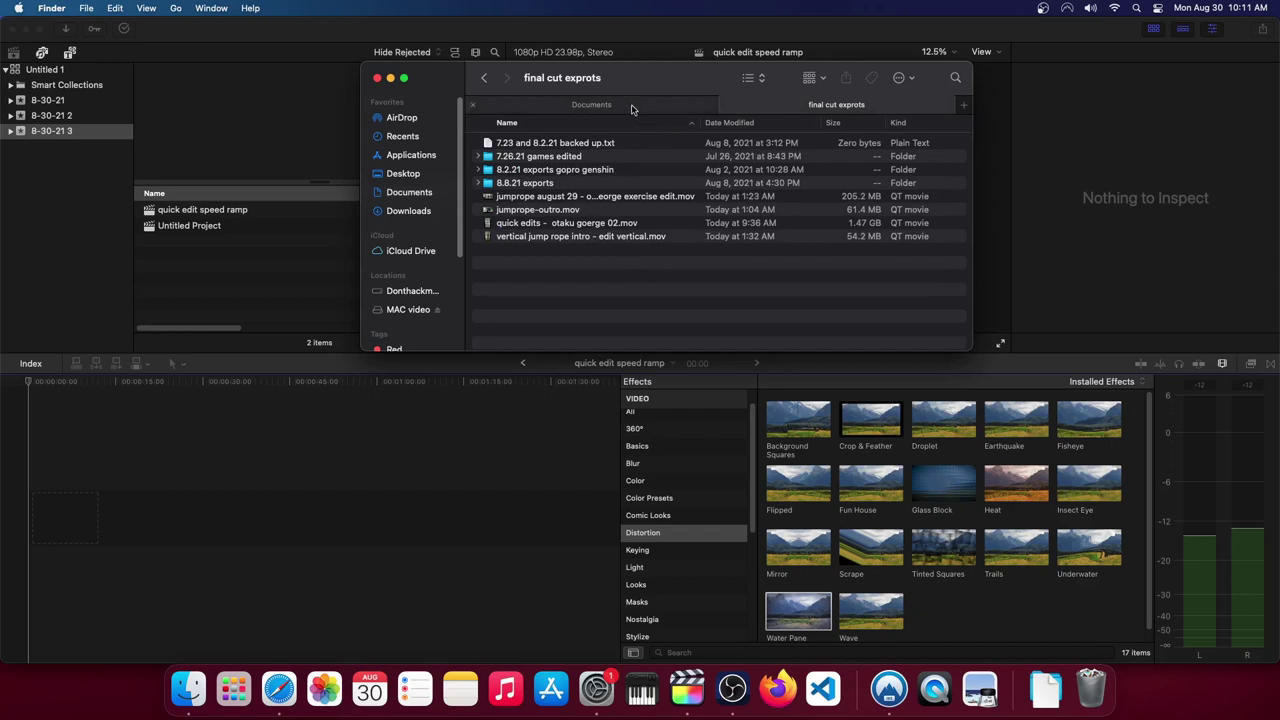
click(805, 106)
click(629, 109)
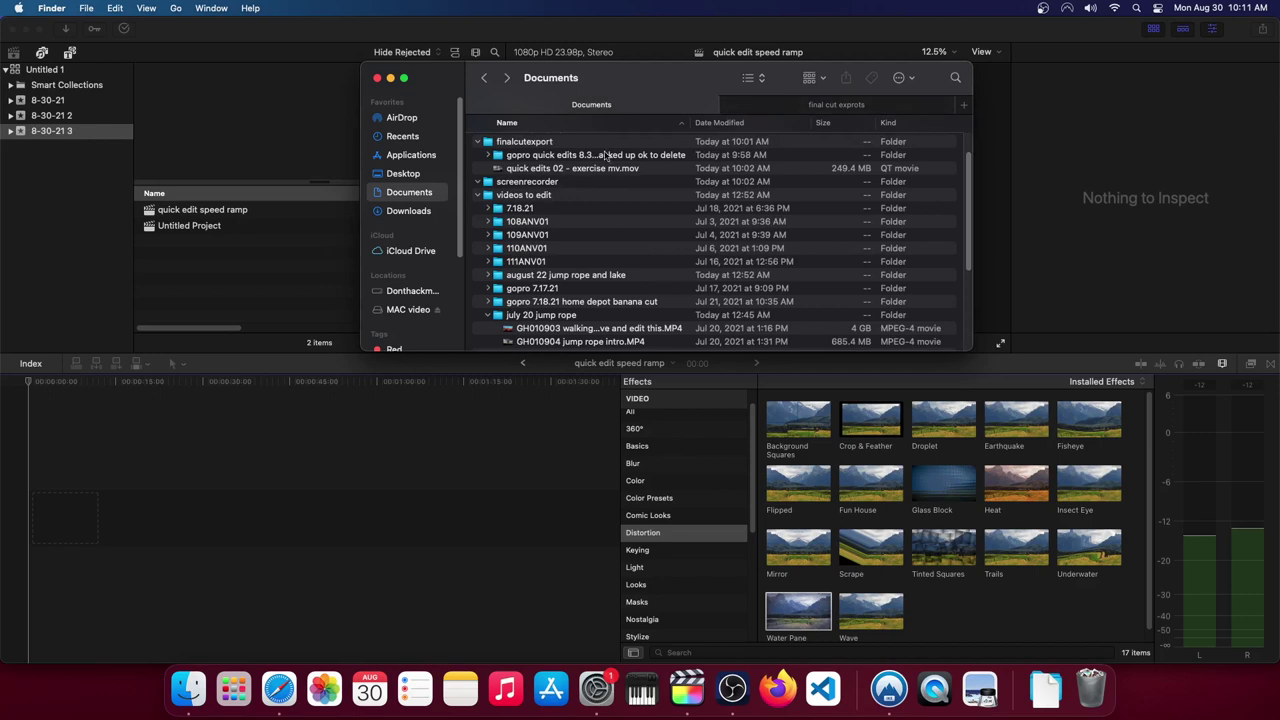
click(399, 313)
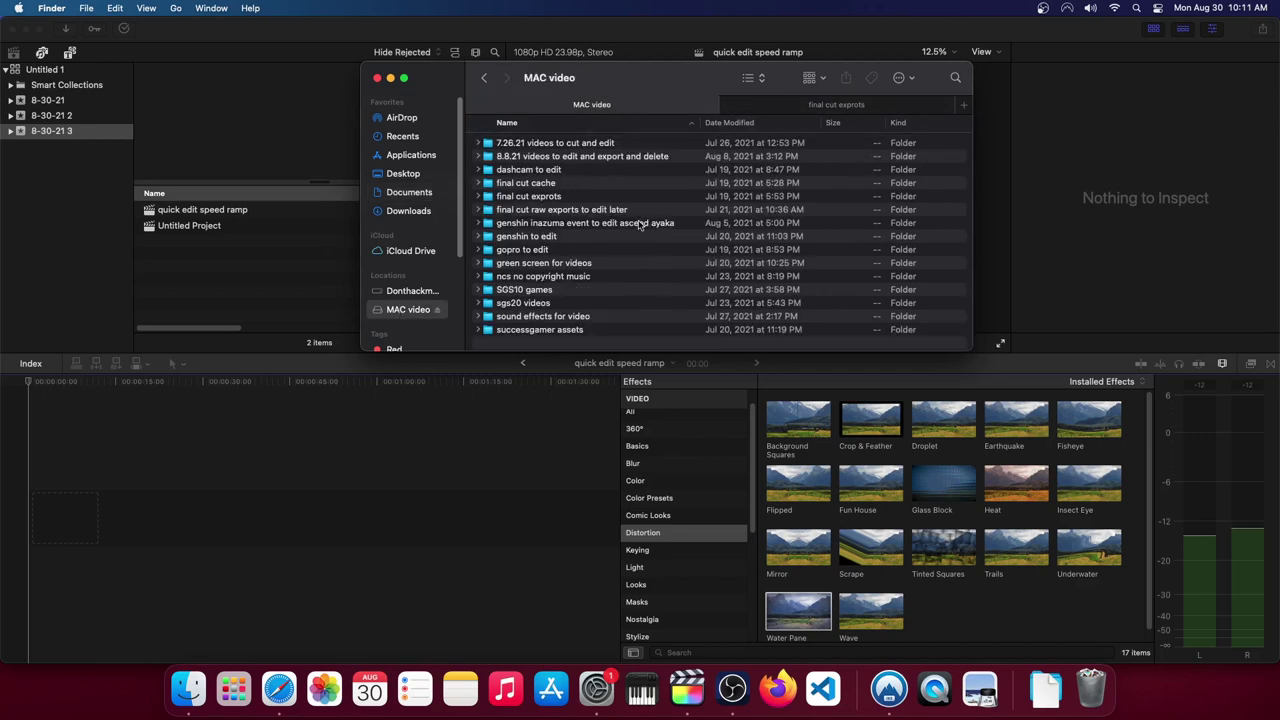
click(547, 238)
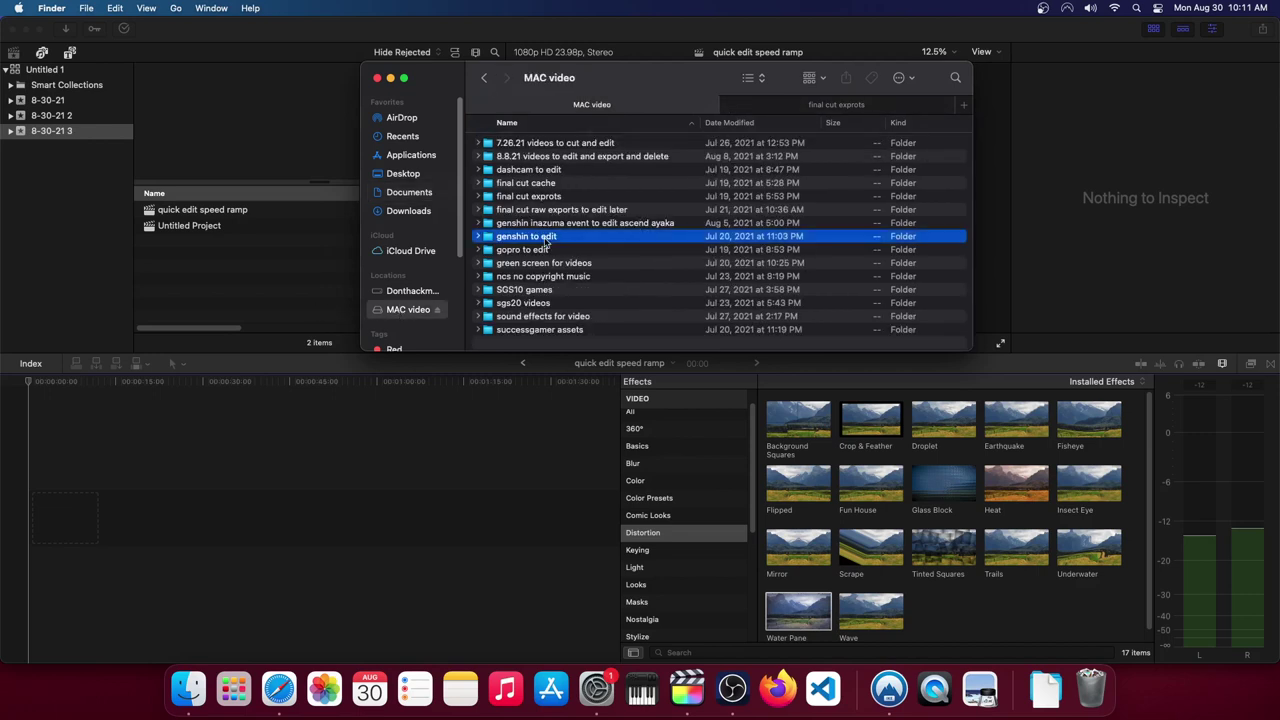
double_click(547, 240)
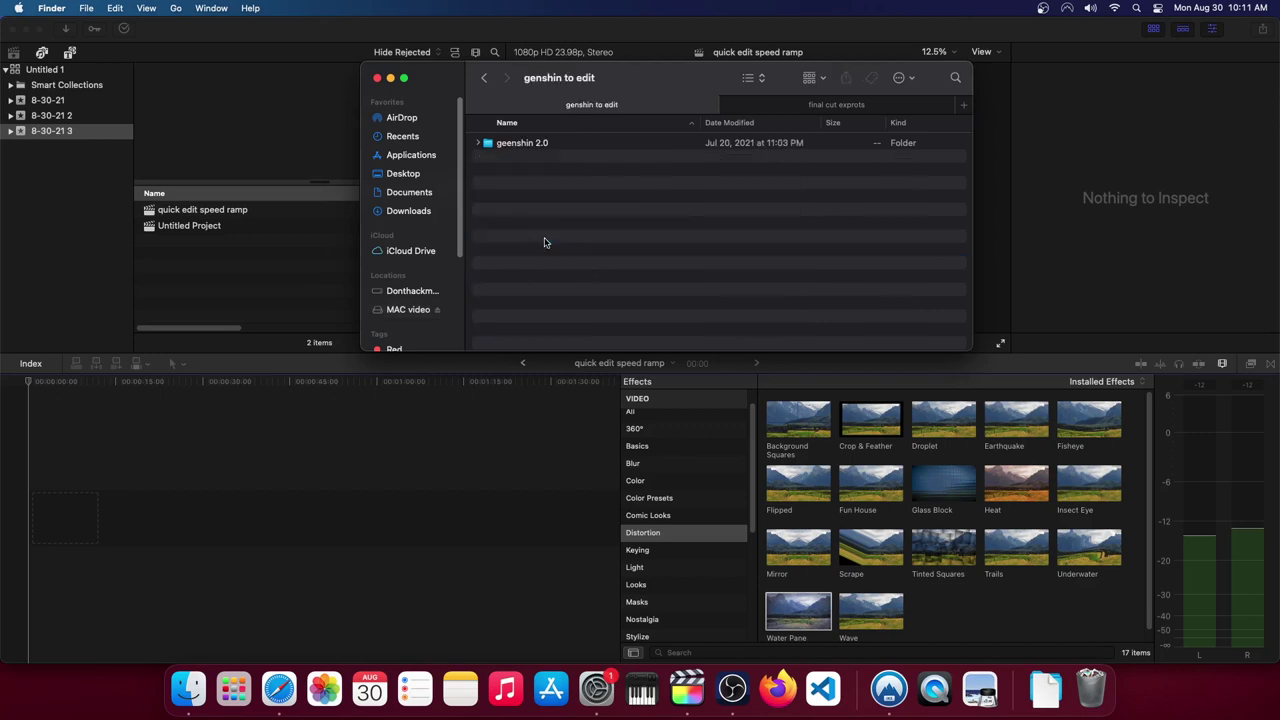
double_click(537, 143)
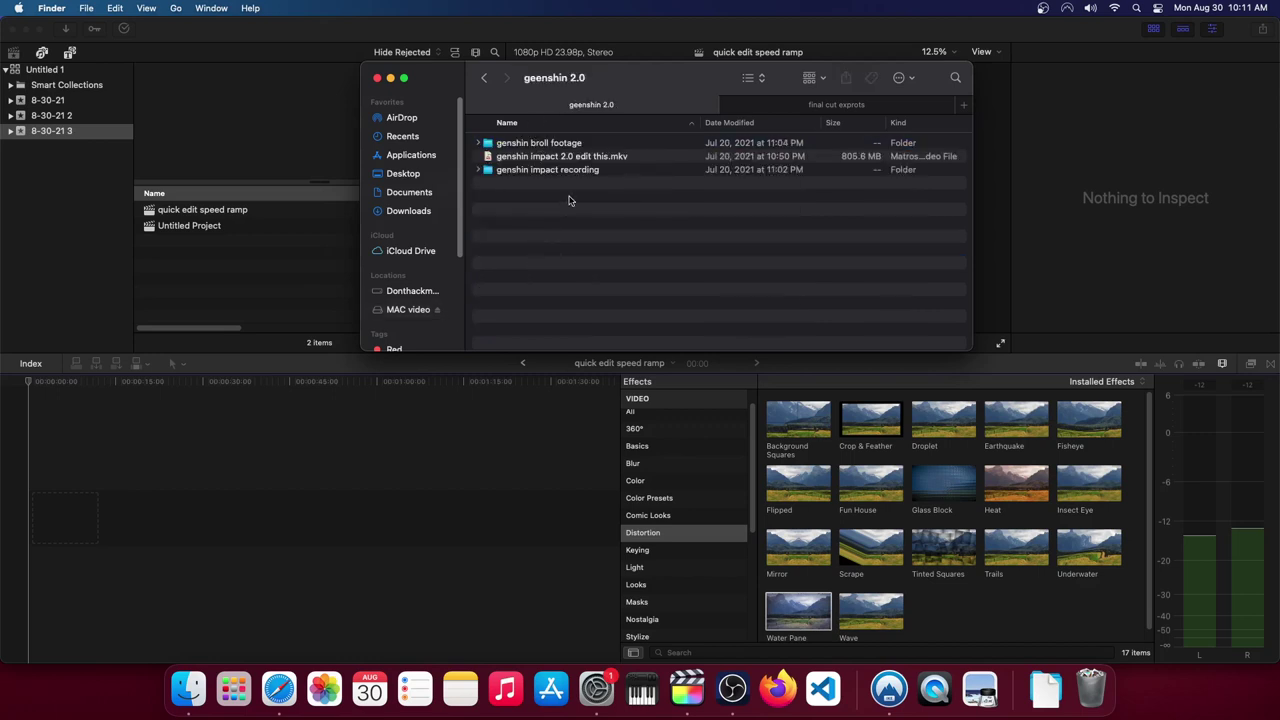
click(563, 160)
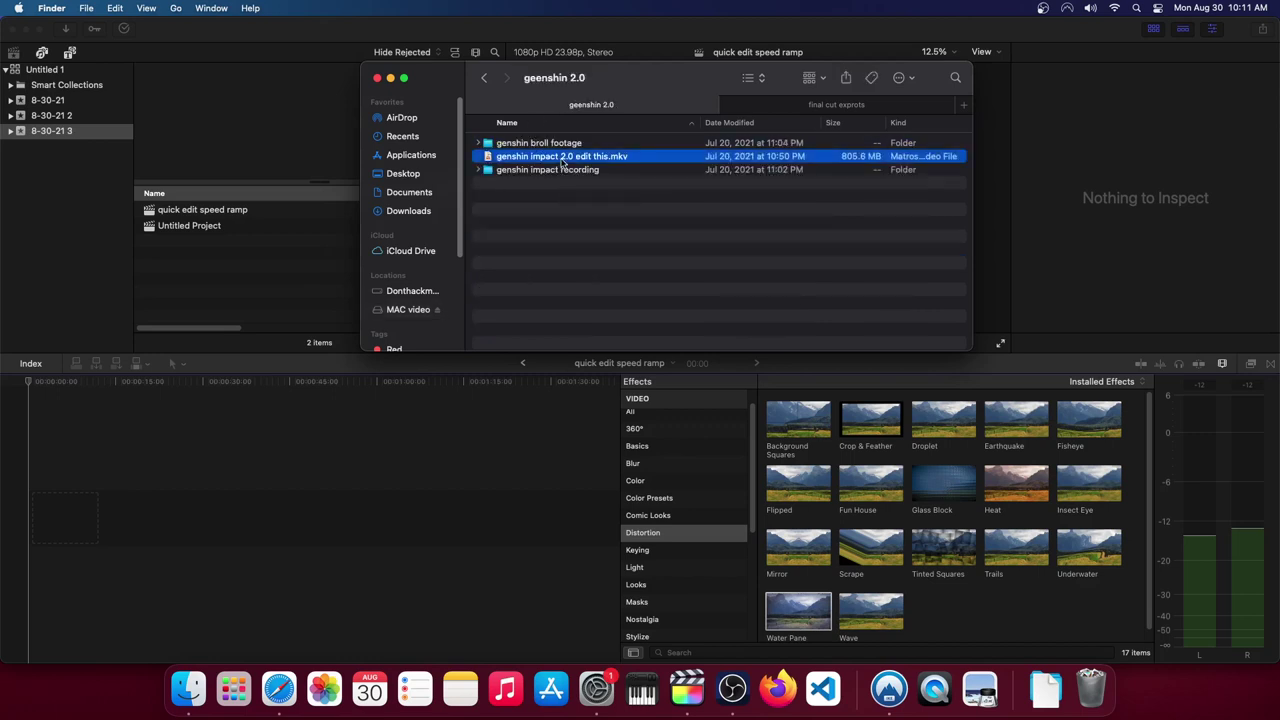
double_click(561, 172)
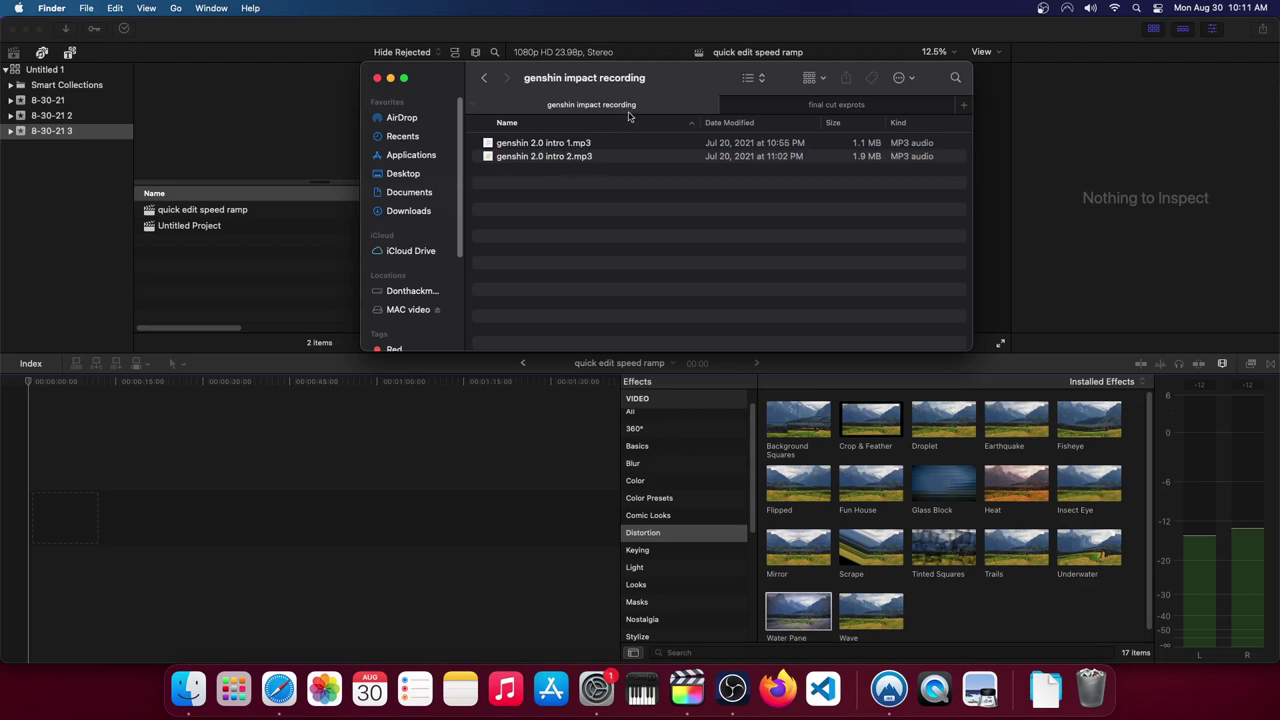
click(484, 77)
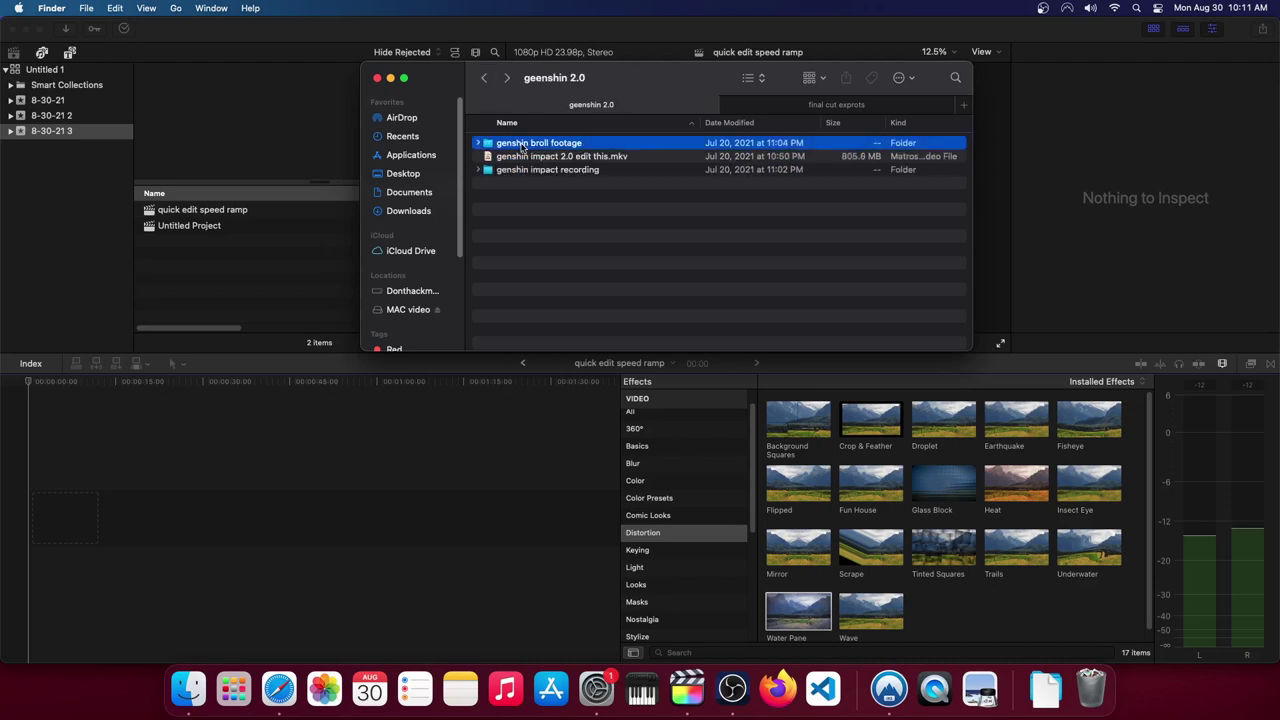
double_click(520, 143)
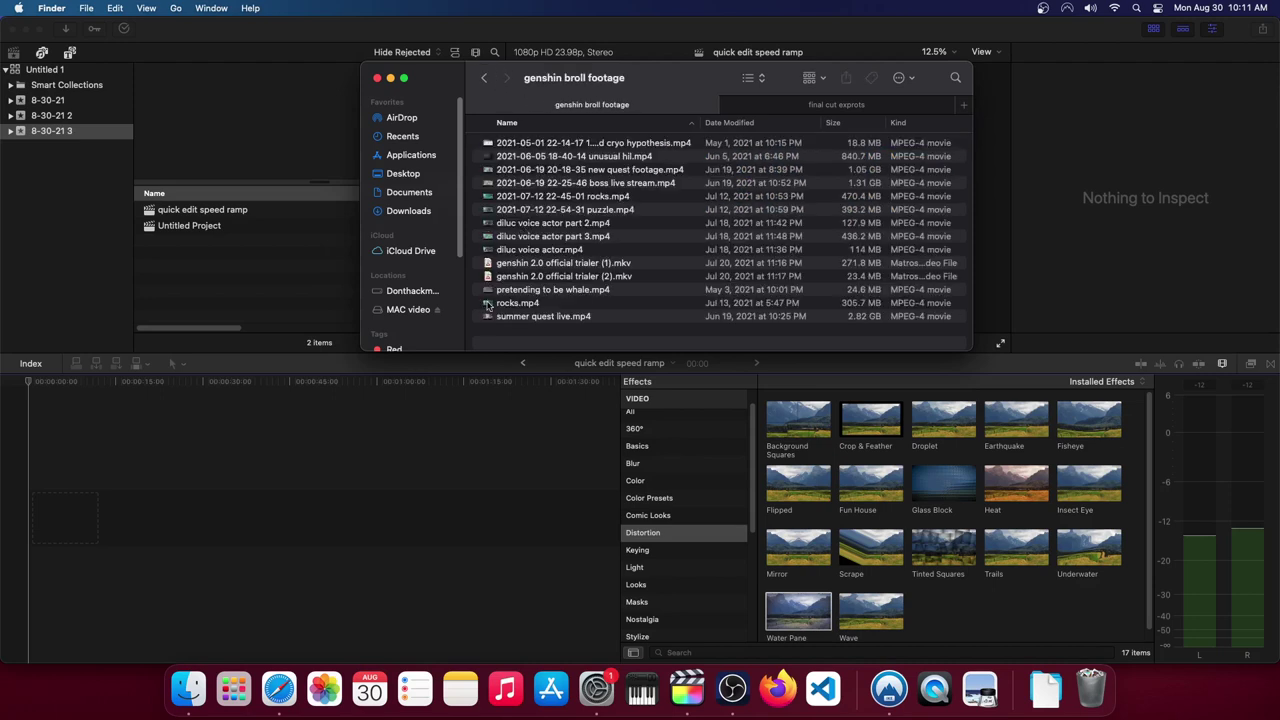
click(575, 158)
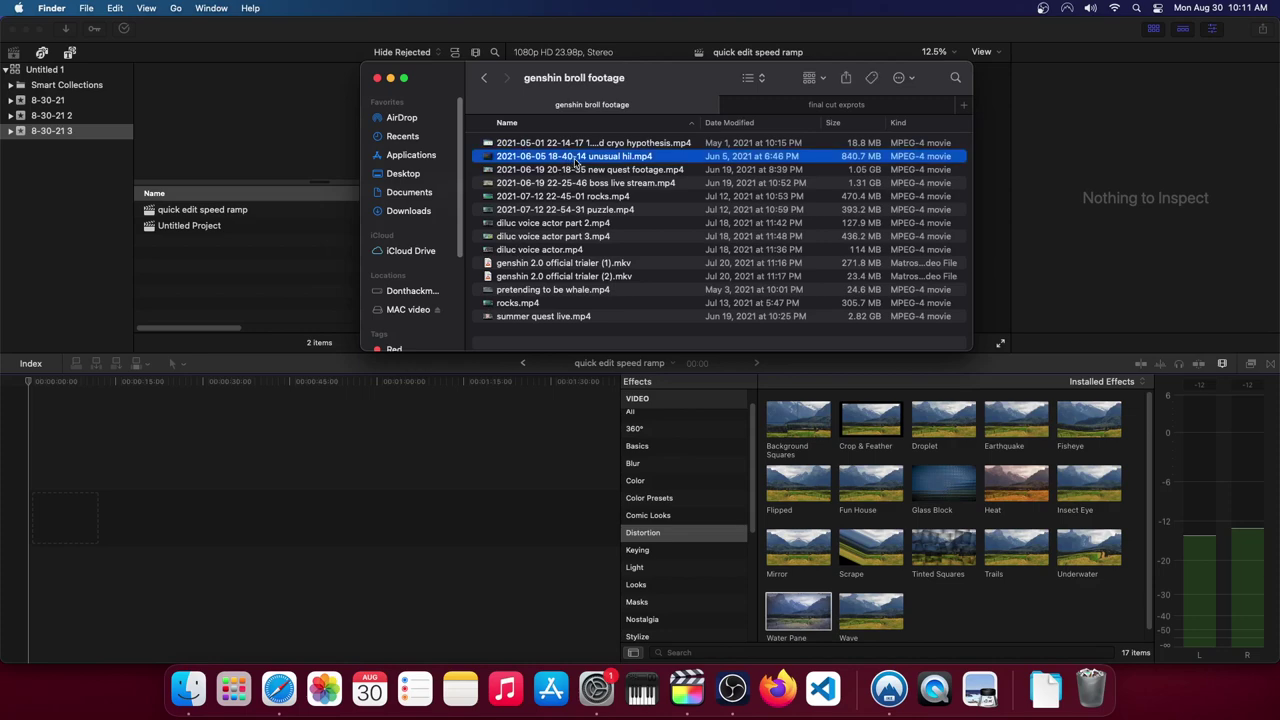
drag(577, 160, 90, 505)
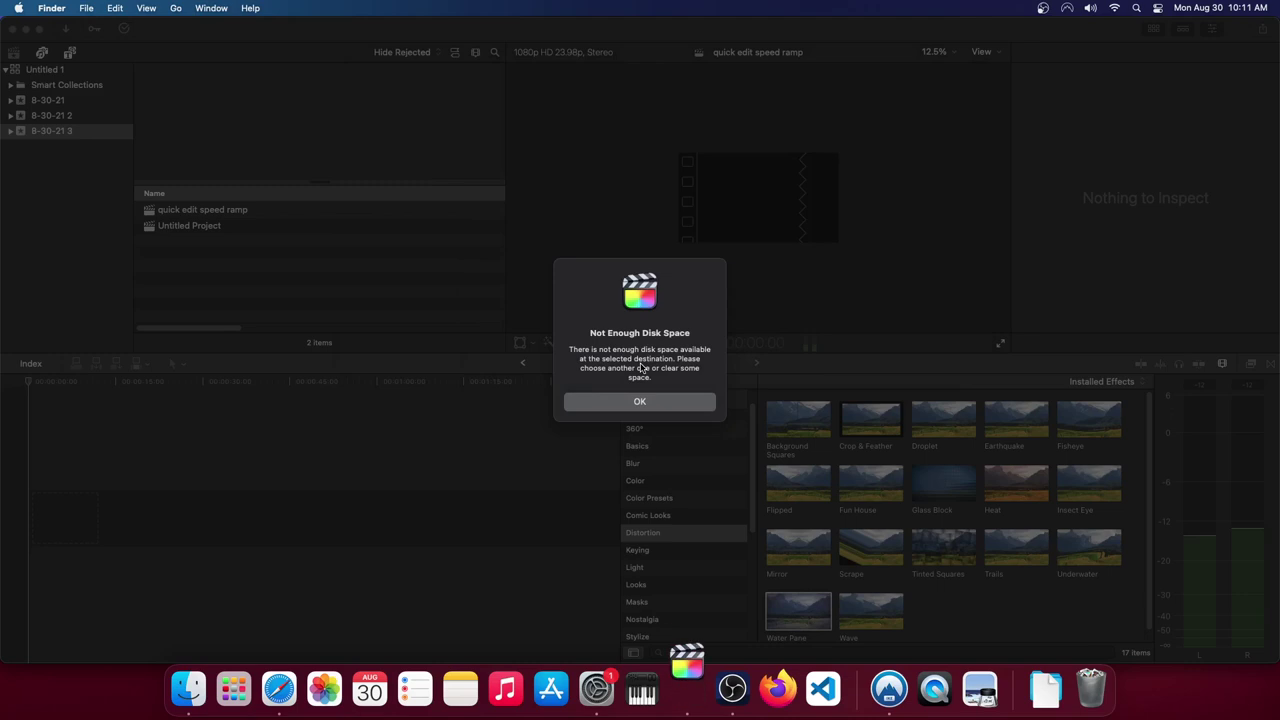
Dismiss the disk-space alert and check Untitled 1's Consolidate media destinations, then cancel
click(640, 401)
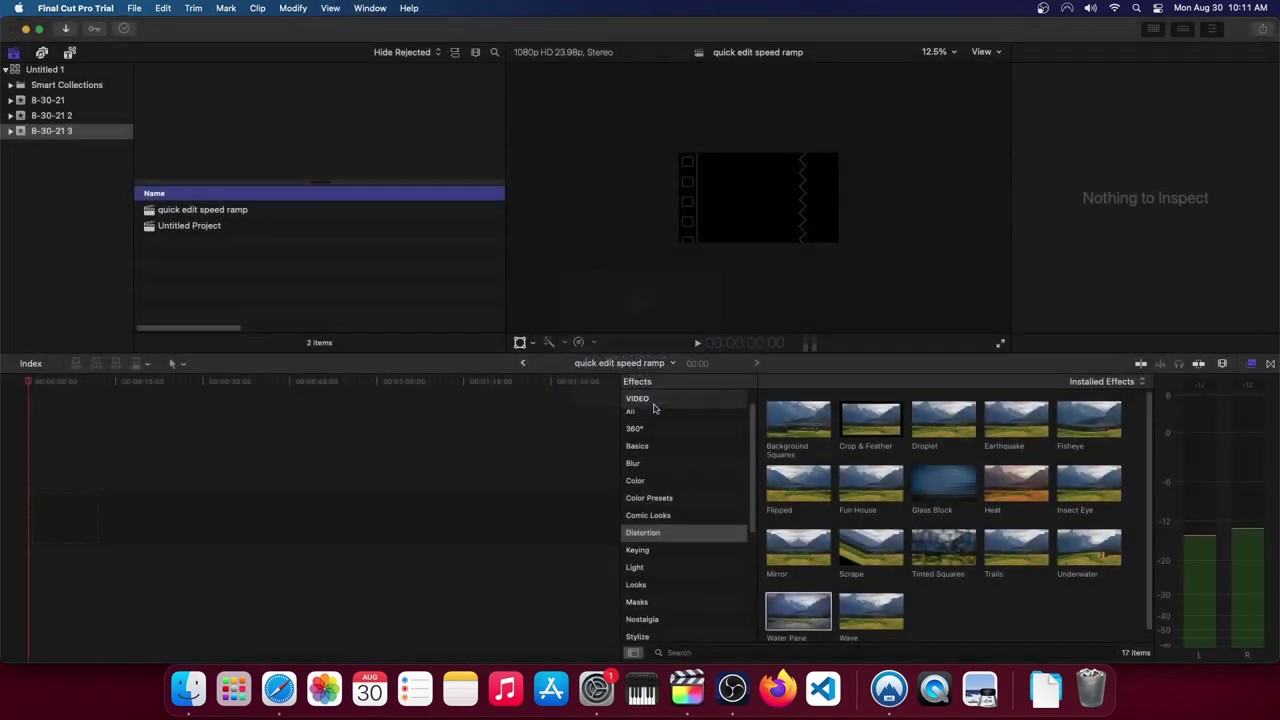
click(44, 70)
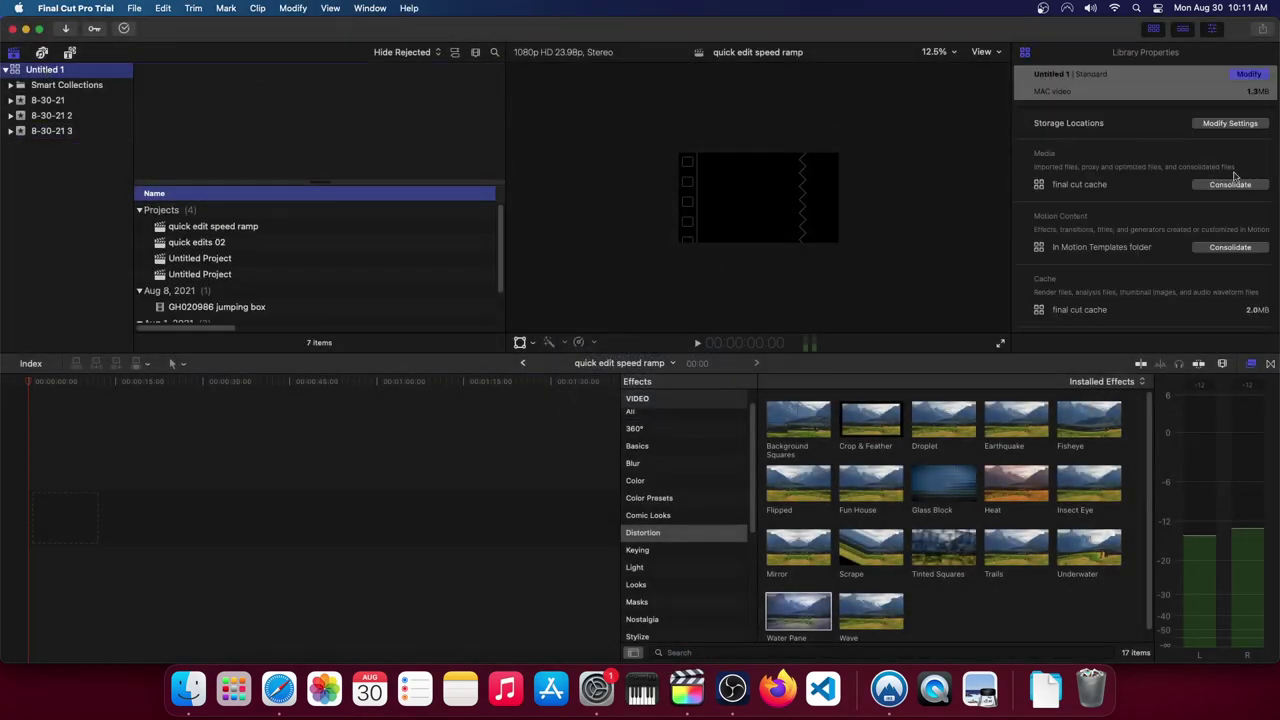
click(1239, 185)
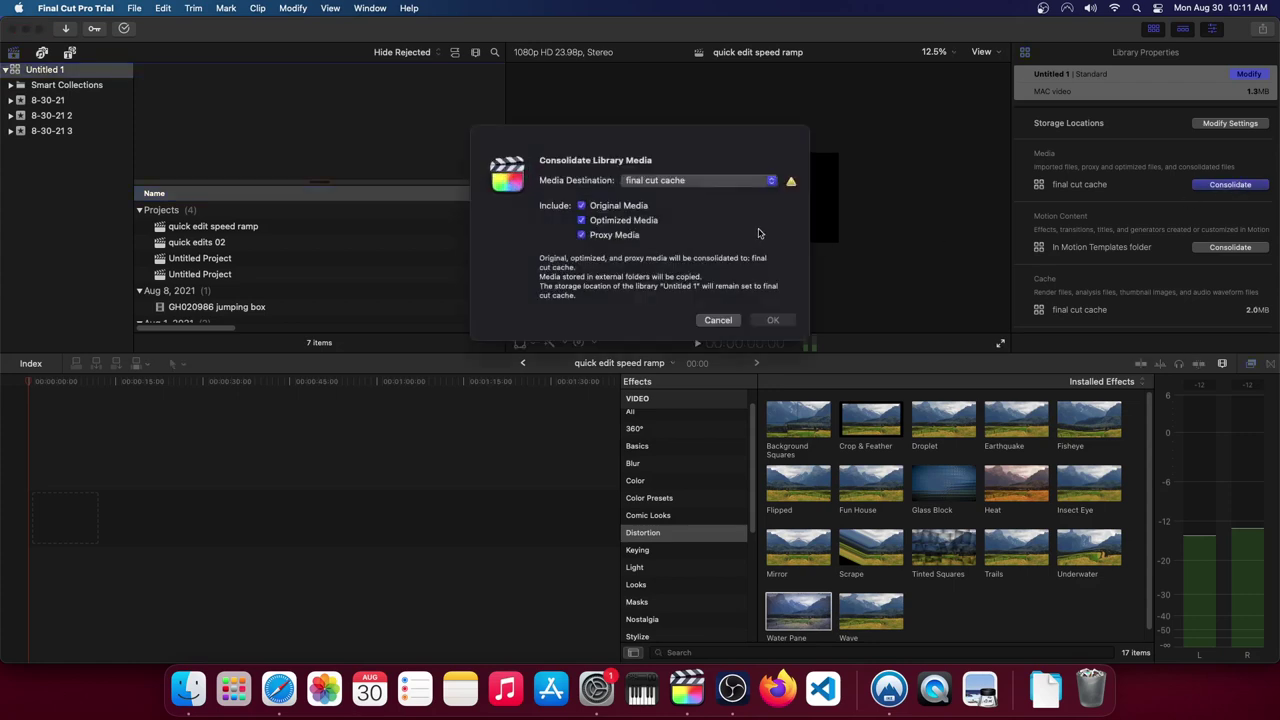
click(712, 181)
mouse_move(722, 196)
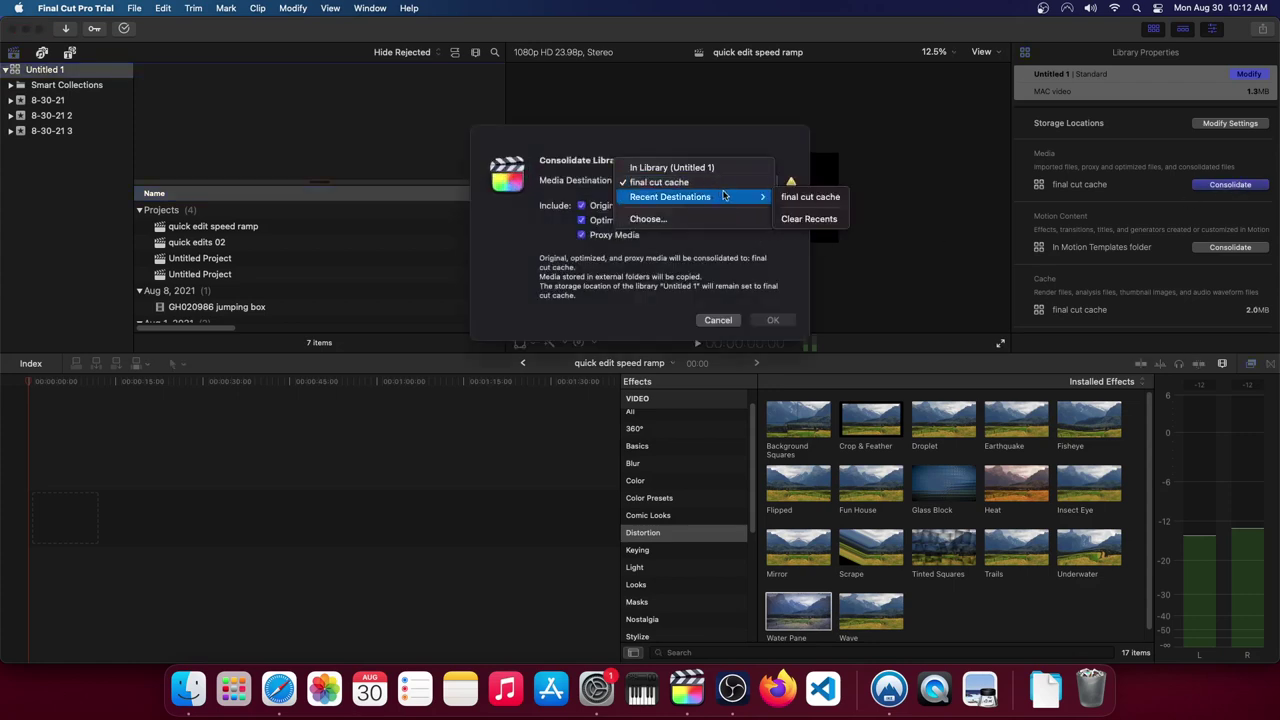
click(717, 322)
click(717, 321)
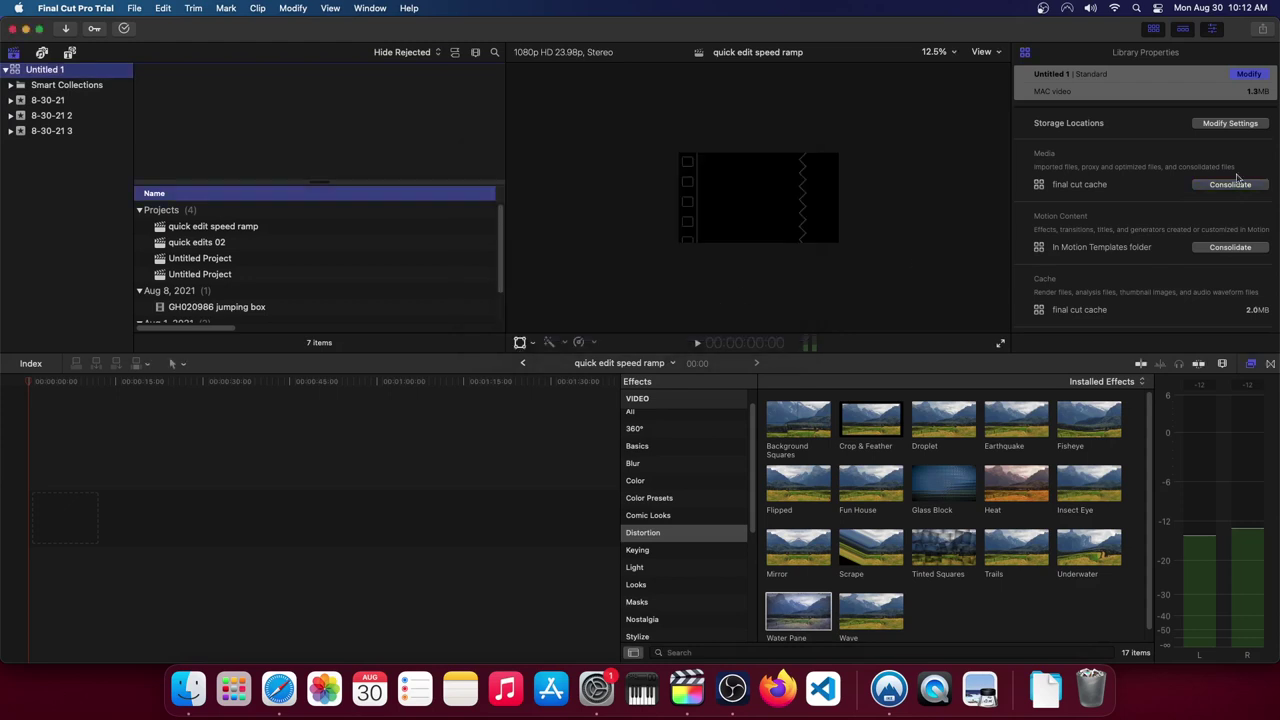
Return to the Finder genshin broll footage window
scroll(1199, 193, down, 2)
scroll(1192, 200, down, 2)
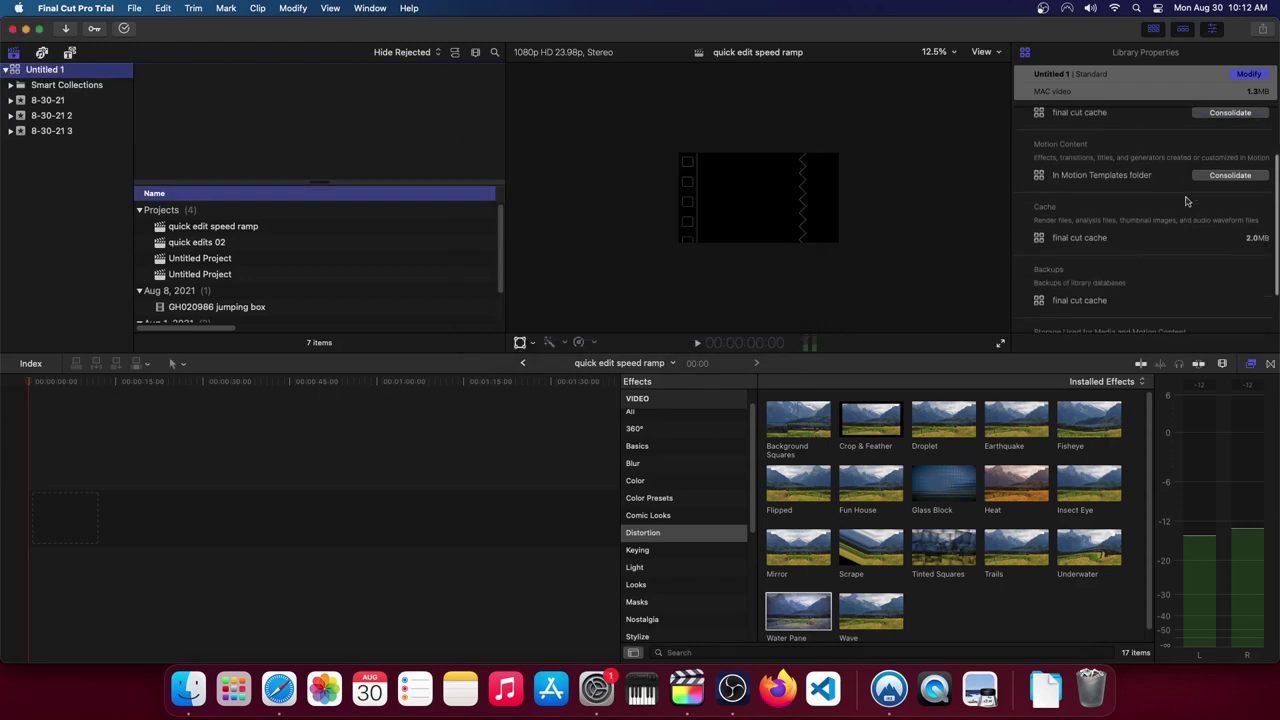
click(199, 697)
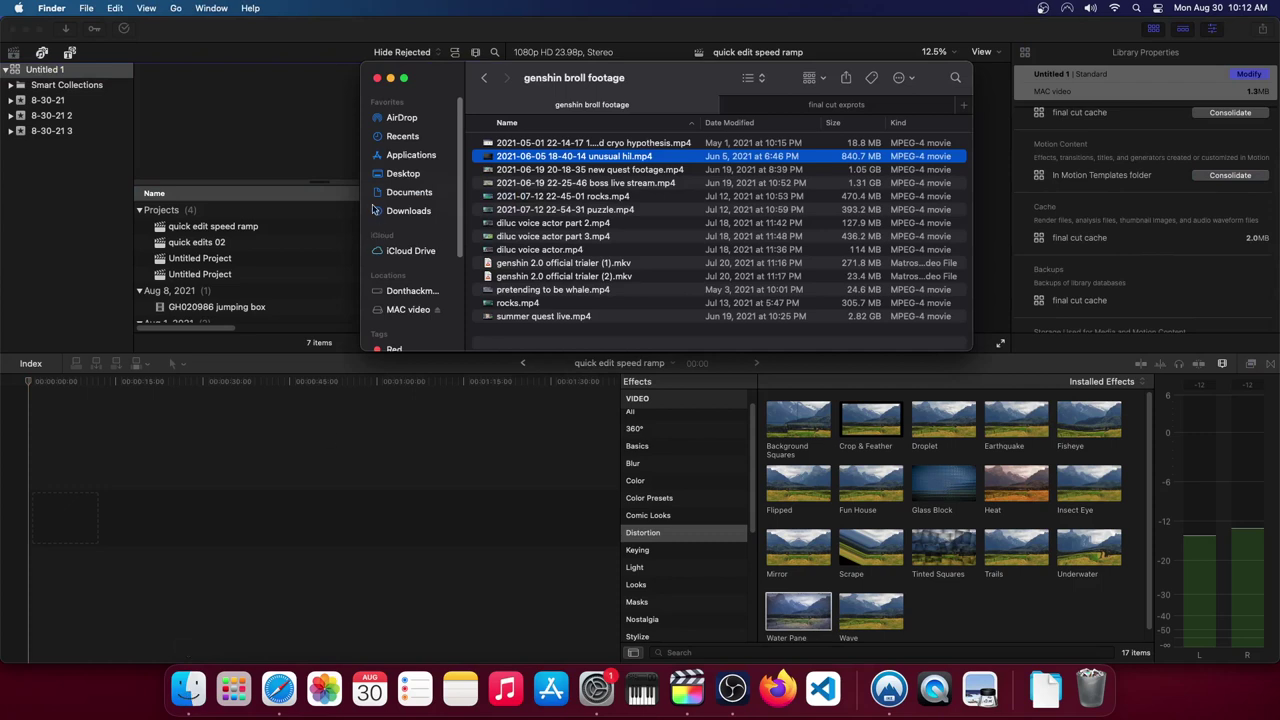
Get Info on the MAC video drive, showing 672.8 MB free of 500.06 GB
scroll(416, 259, down, 5)
scroll(416, 259, up, 5)
click(410, 291)
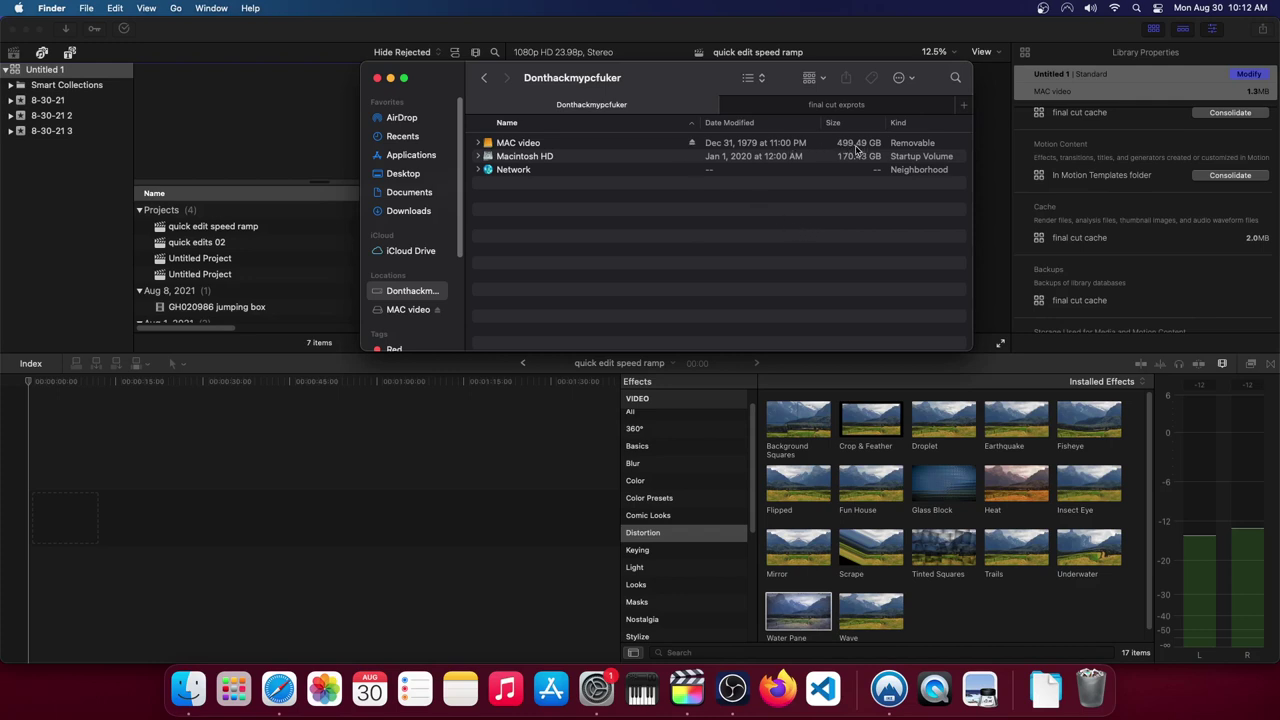
right_click(520, 145)
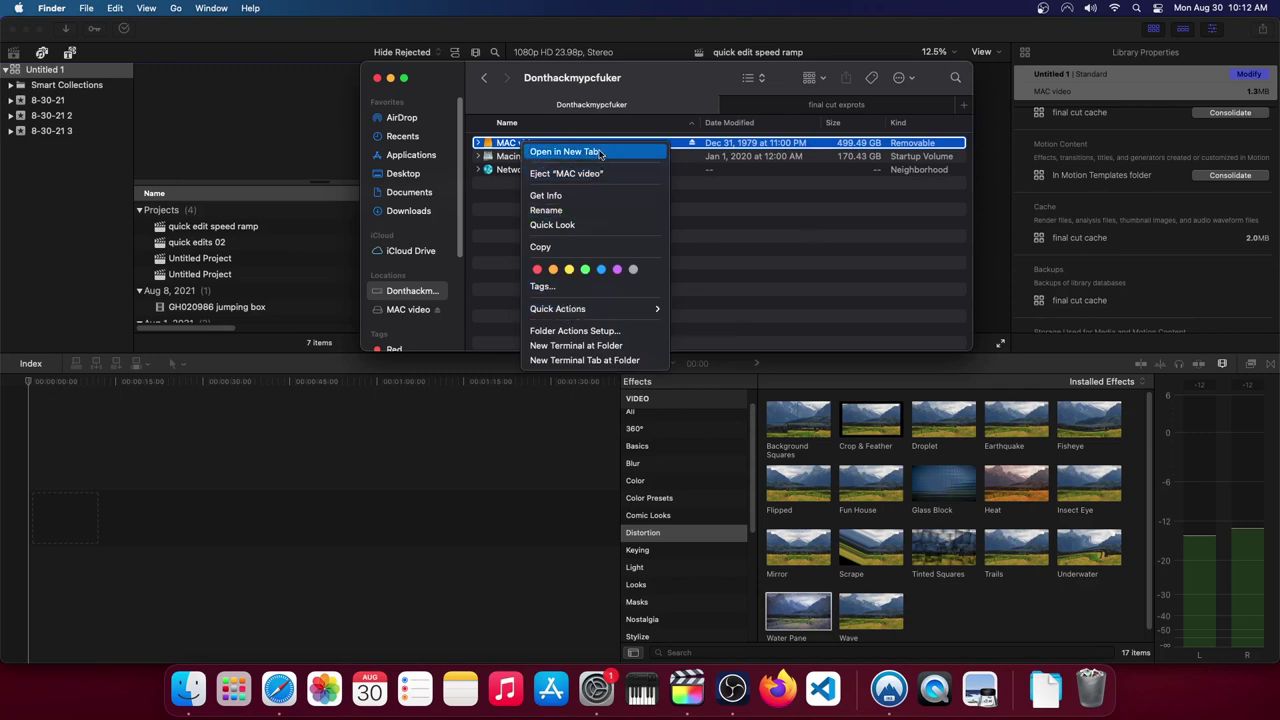
click(556, 195)
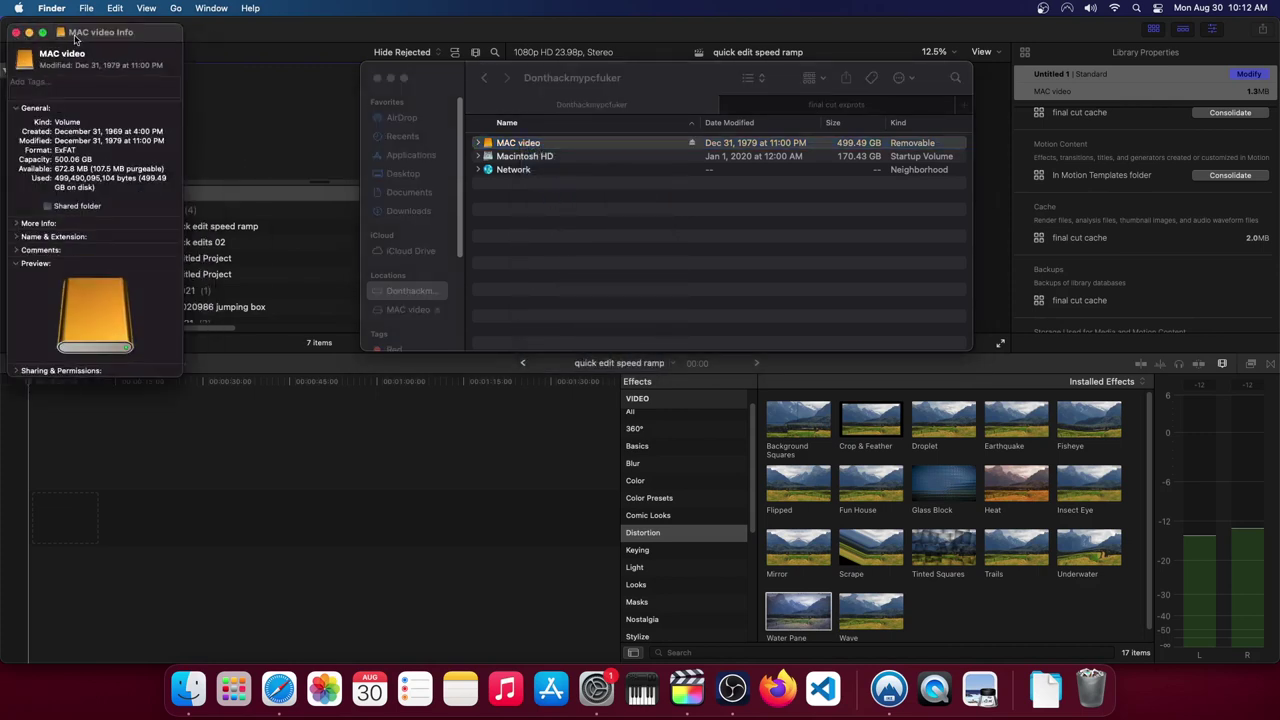
drag(80, 37, 540, 67)
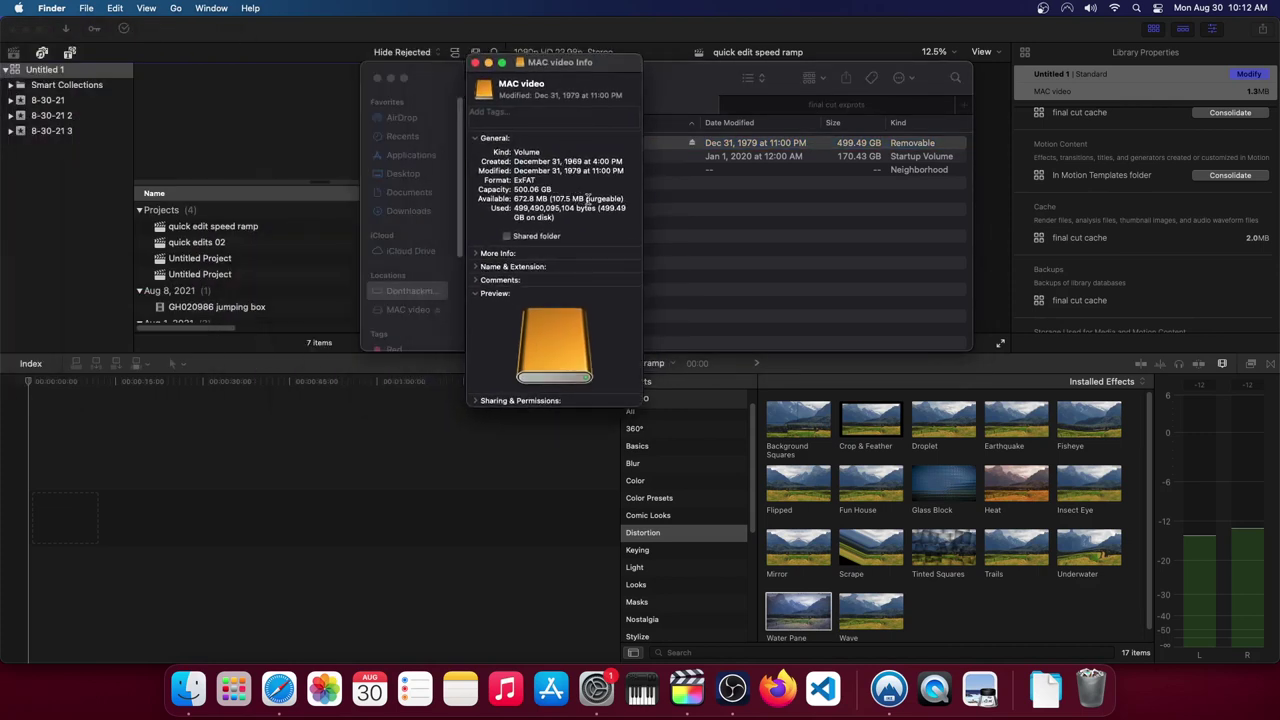
click(808, 256)
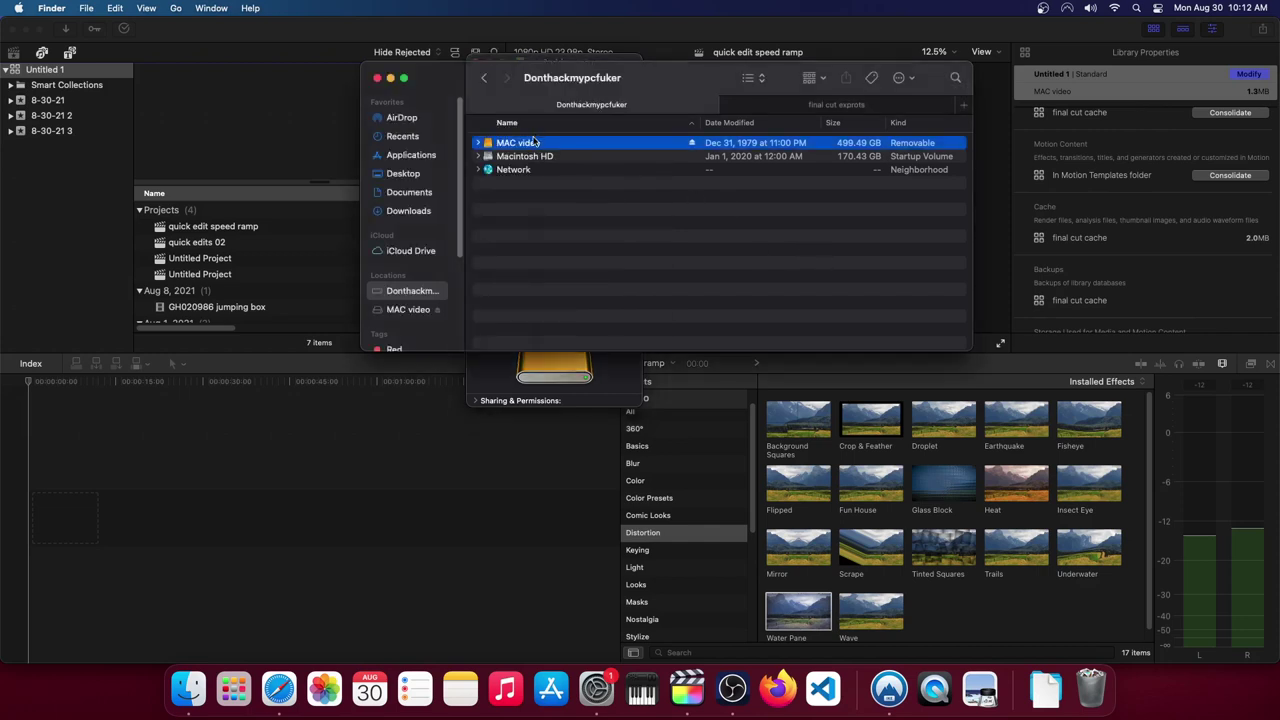
Open MAC video's final cut cache folder and look inside Final Cut Original Media
double_click(529, 145)
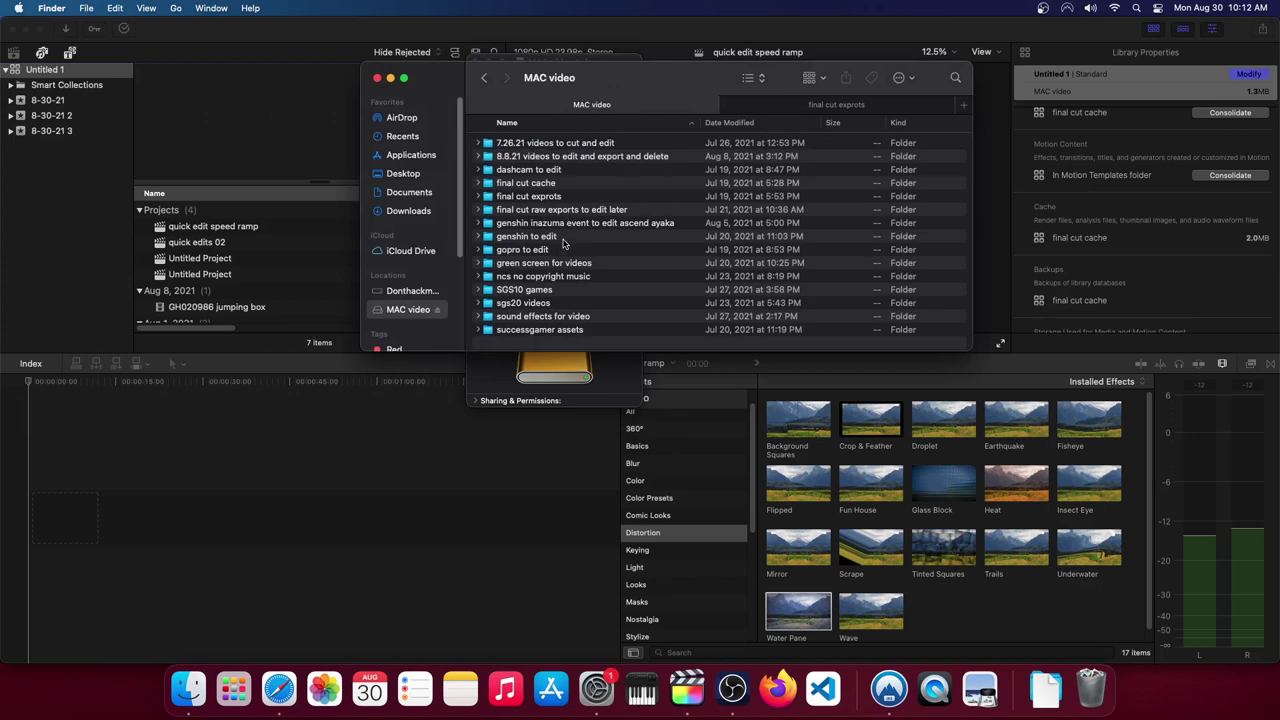
double_click(544, 195)
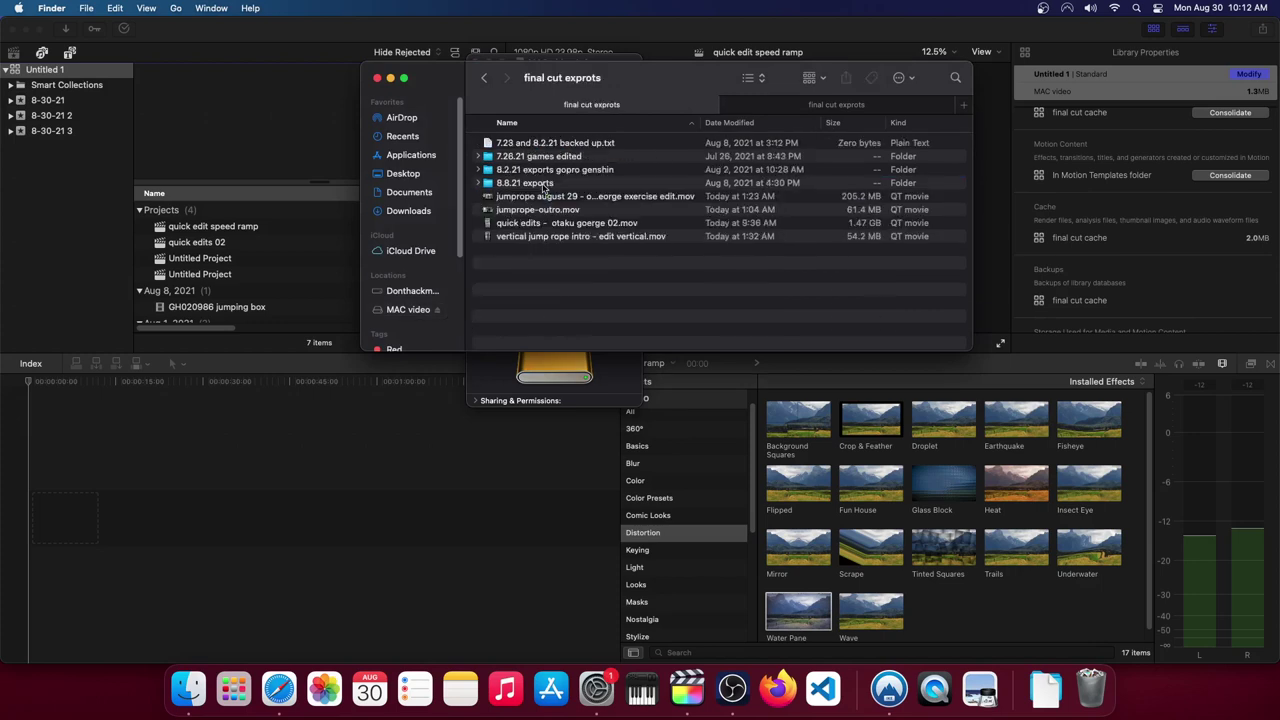
click(484, 78)
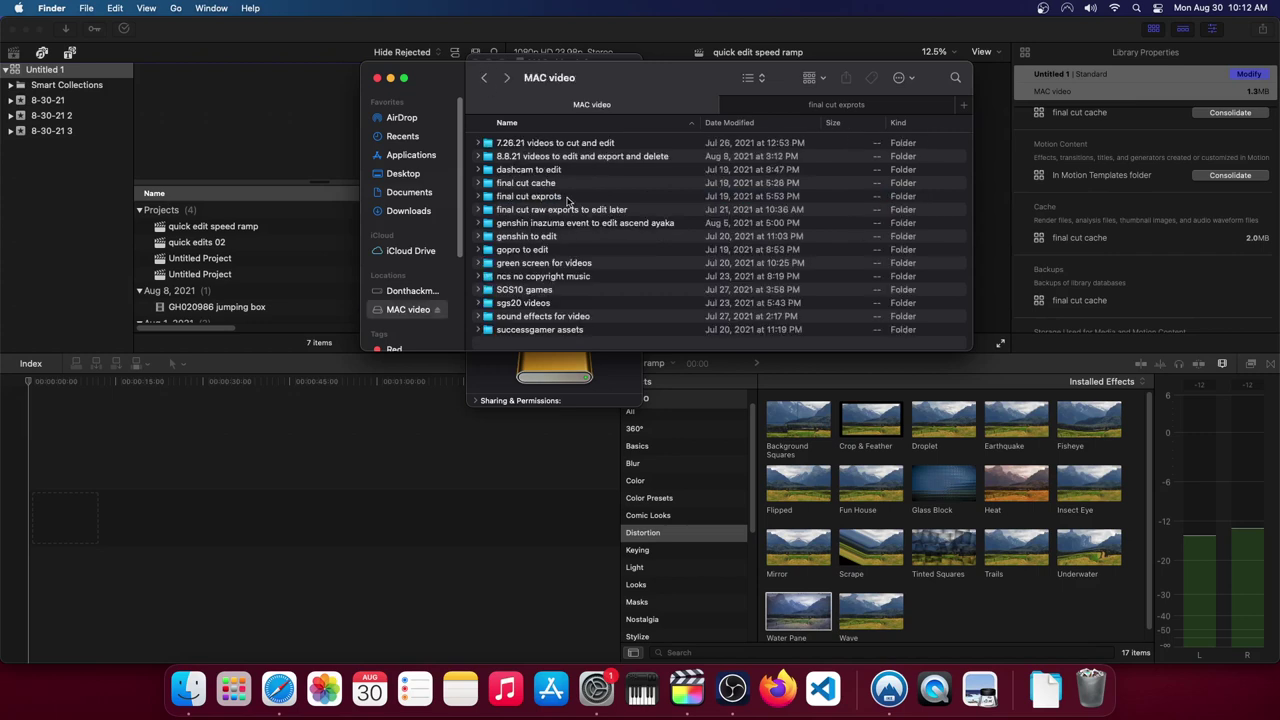
double_click(543, 183)
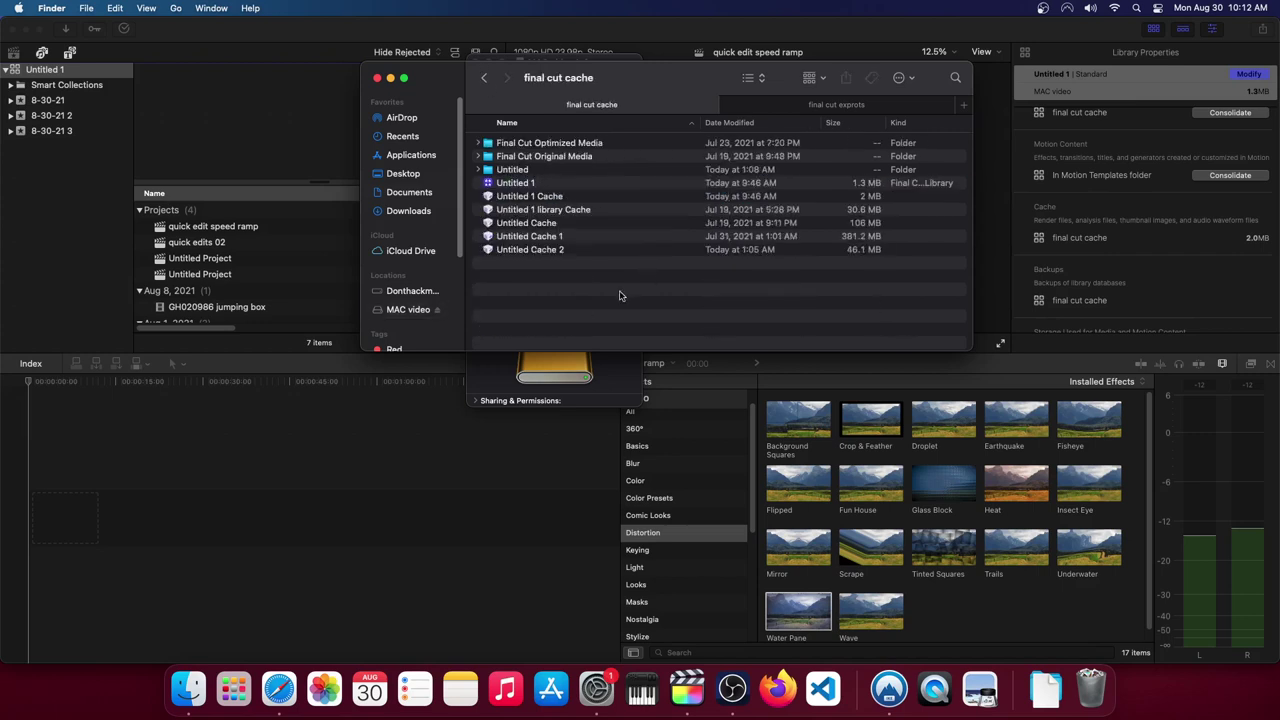
double_click(548, 157)
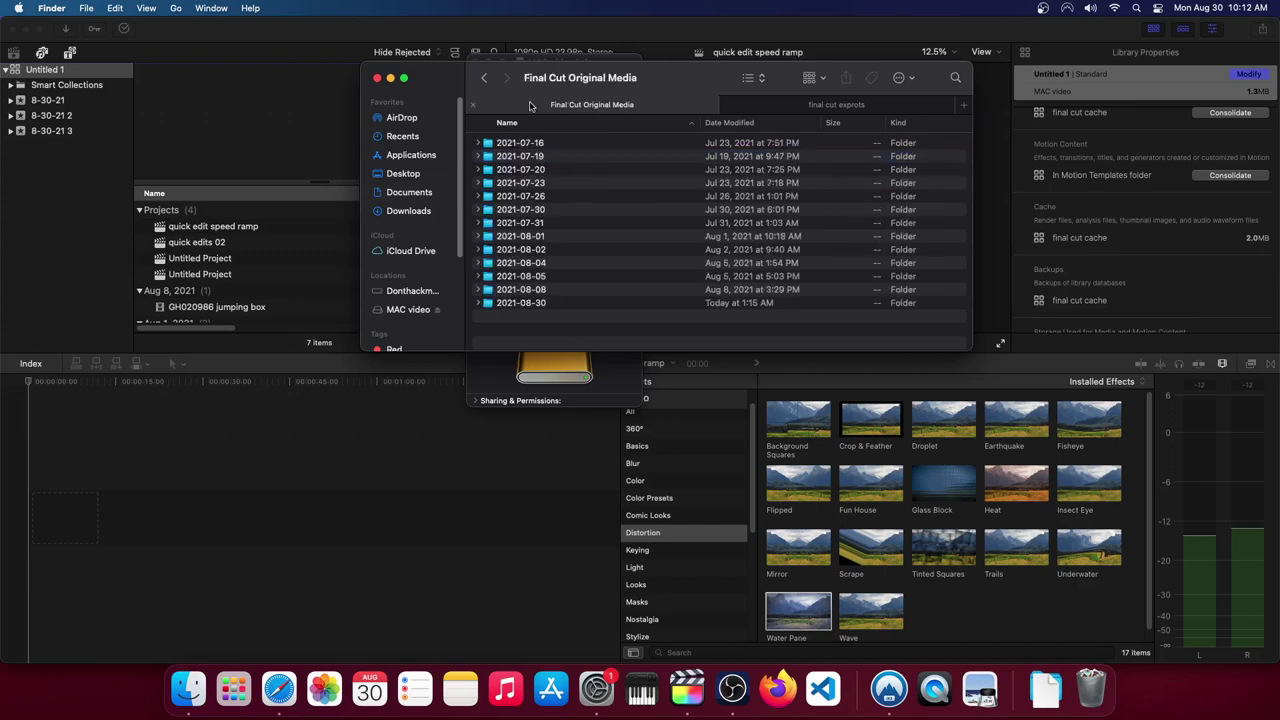
click(484, 78)
Get Info on all nine cache items, keeping only Final Cut Original Media's (195.41 GB)
key(super+a)
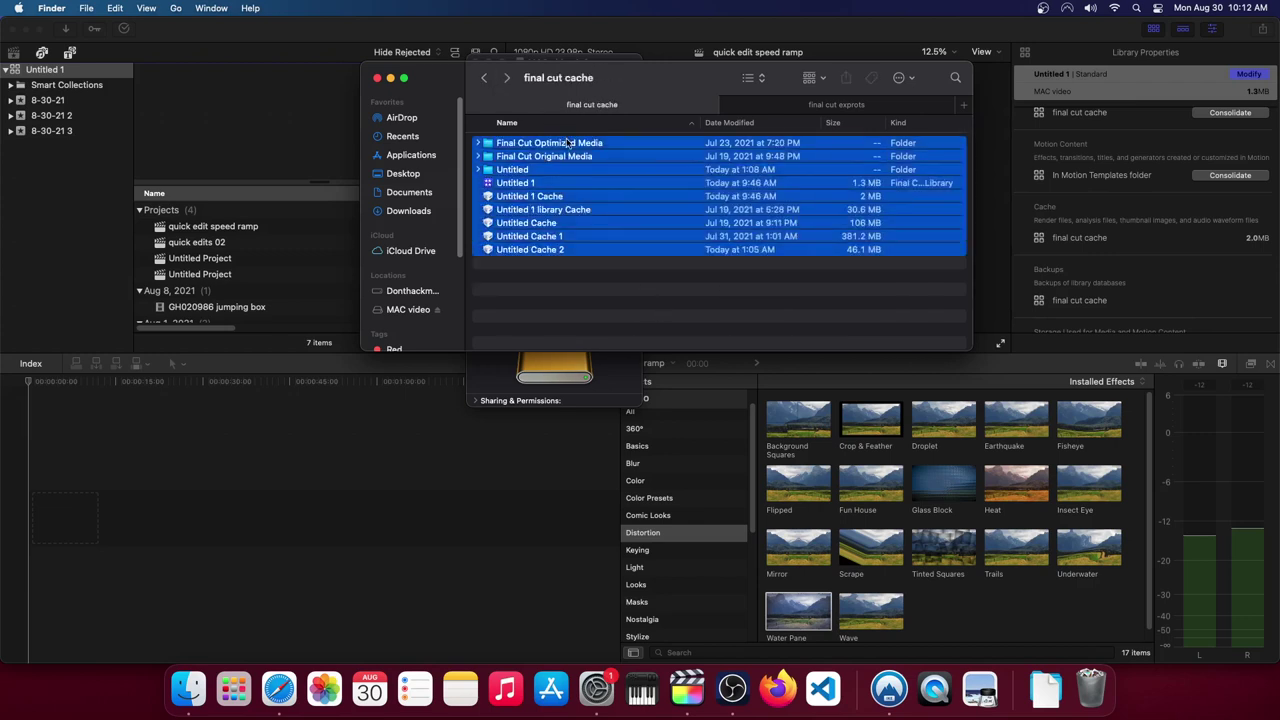
right_click(567, 145)
click(596, 229)
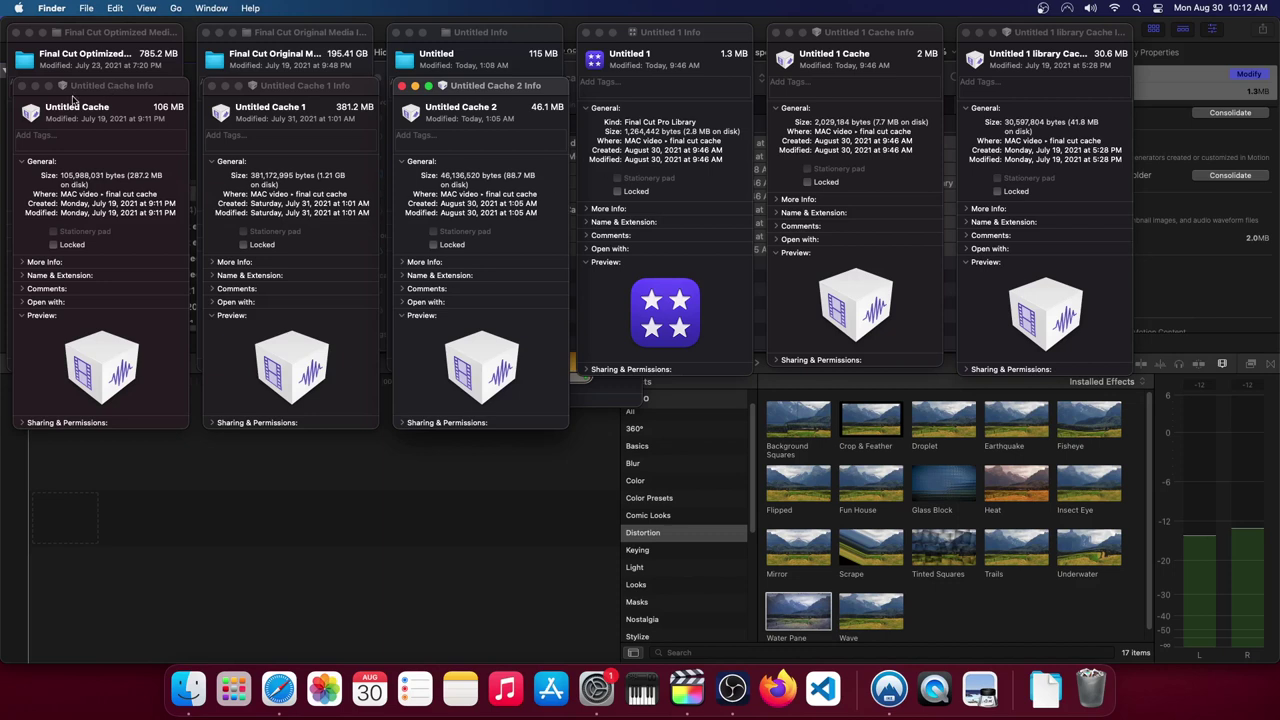
click(21, 86)
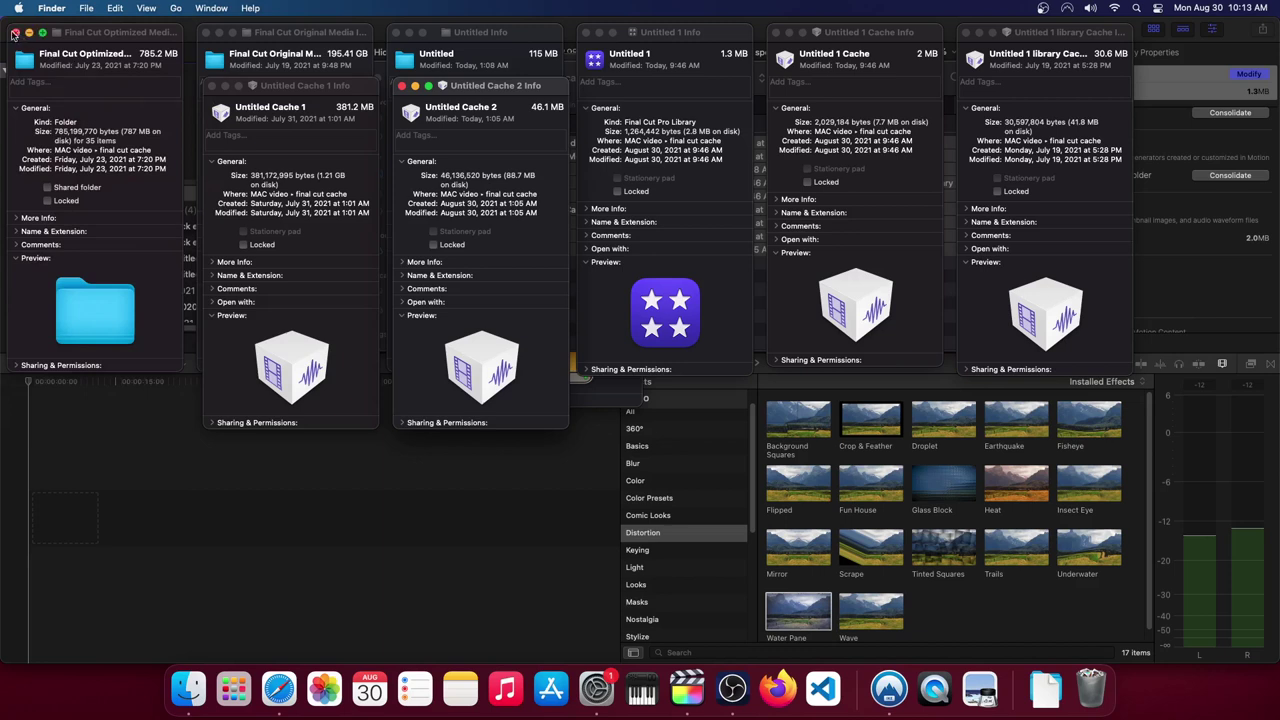
click(16, 32)
click(212, 86)
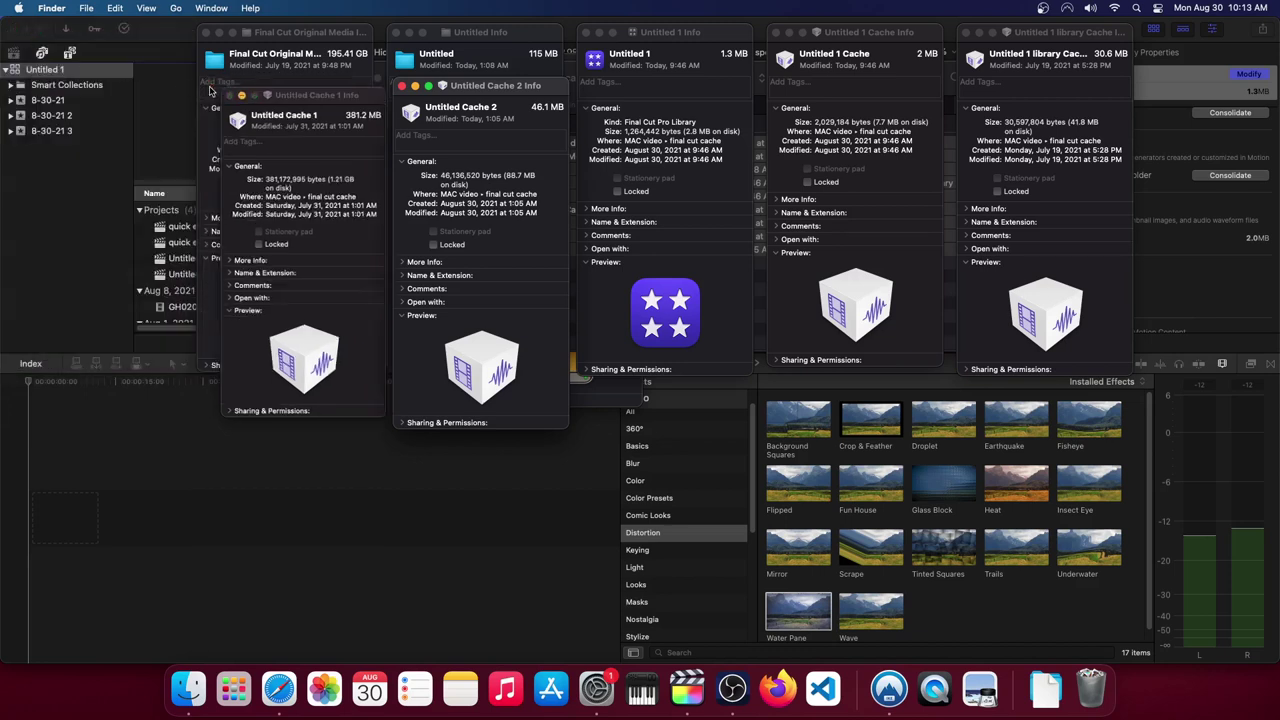
mouse_move(272, 68)
mouse_down()
mouse_move(352, 68)
mouse_move(827, 287)
mouse_move(157, 198)
mouse_up()
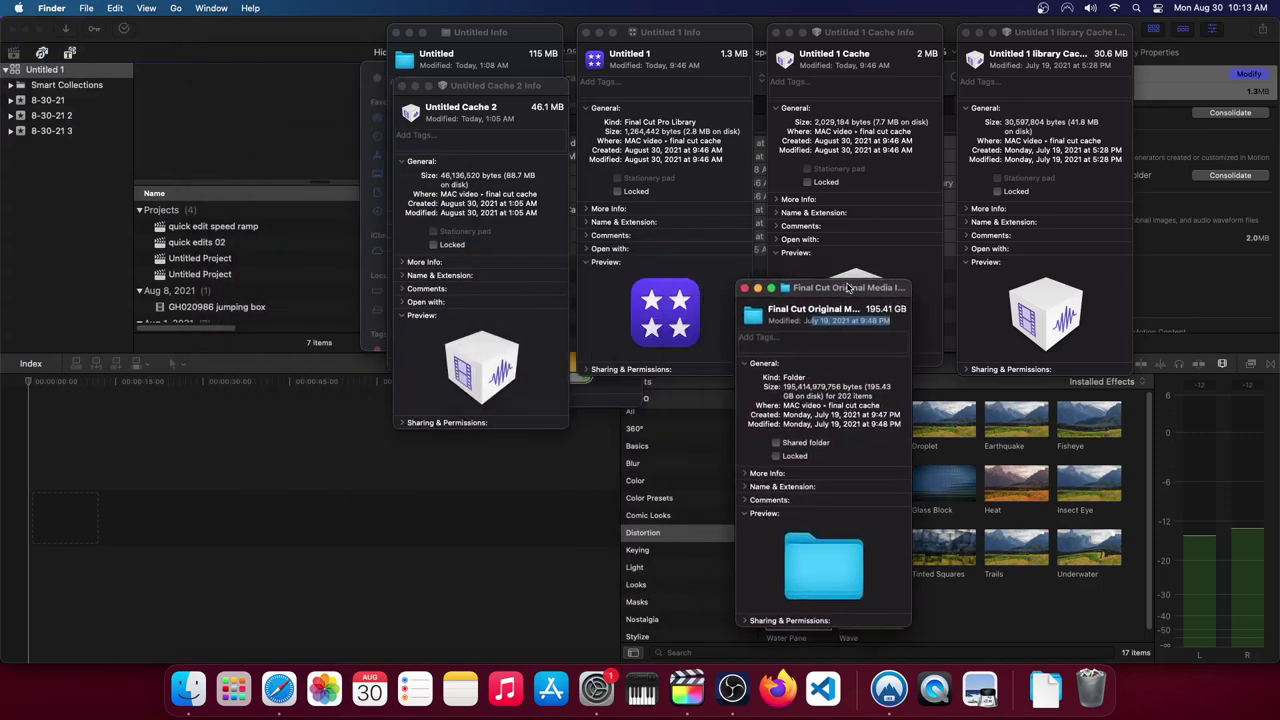
click(394, 33)
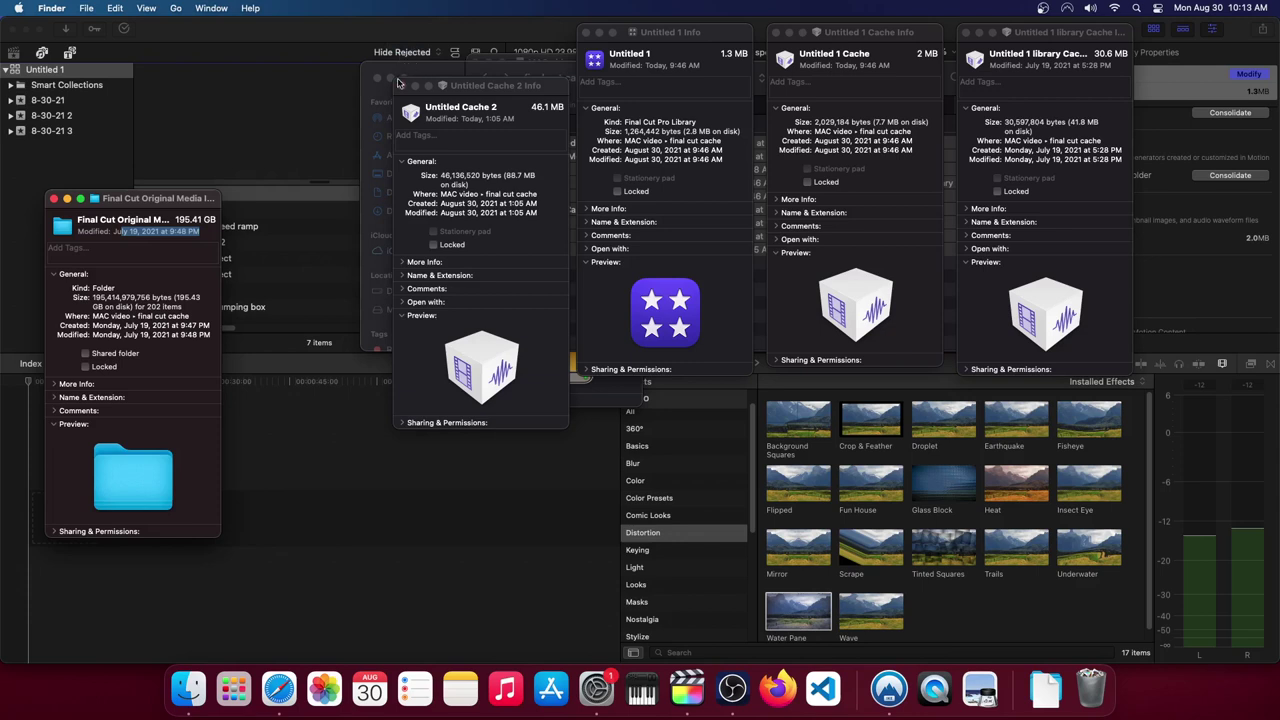
click(404, 85)
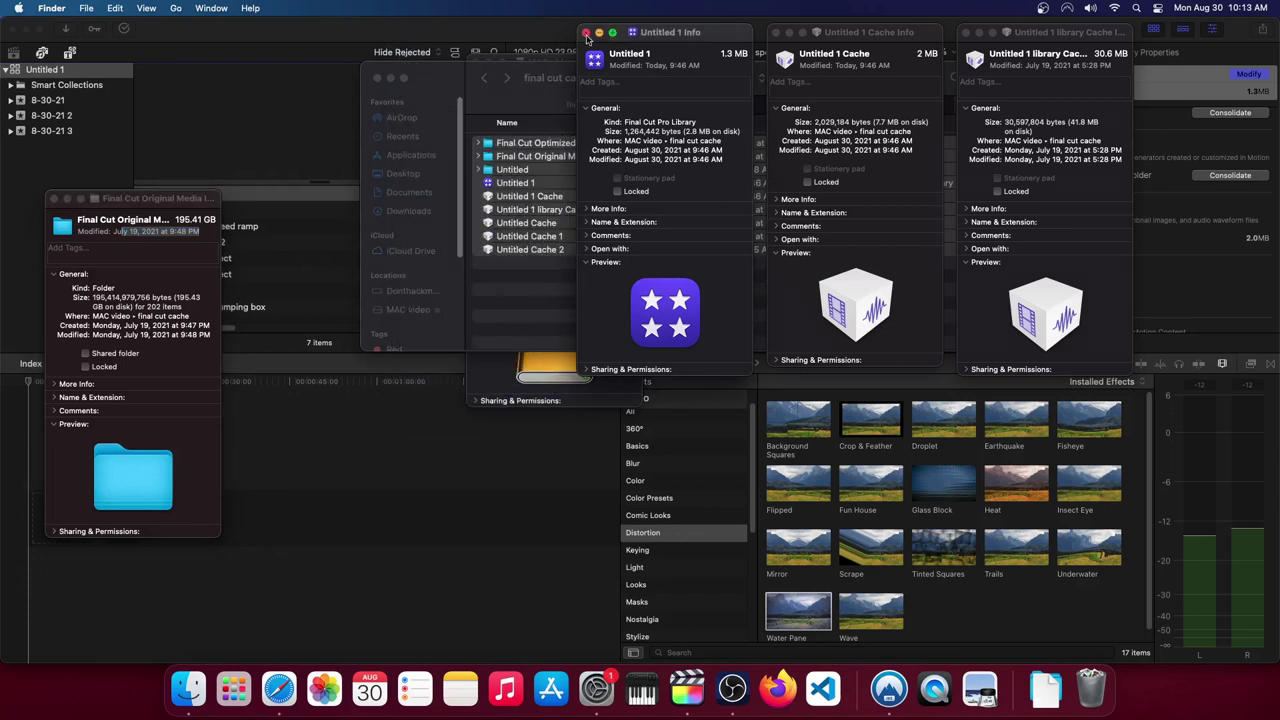
click(586, 33)
click(777, 33)
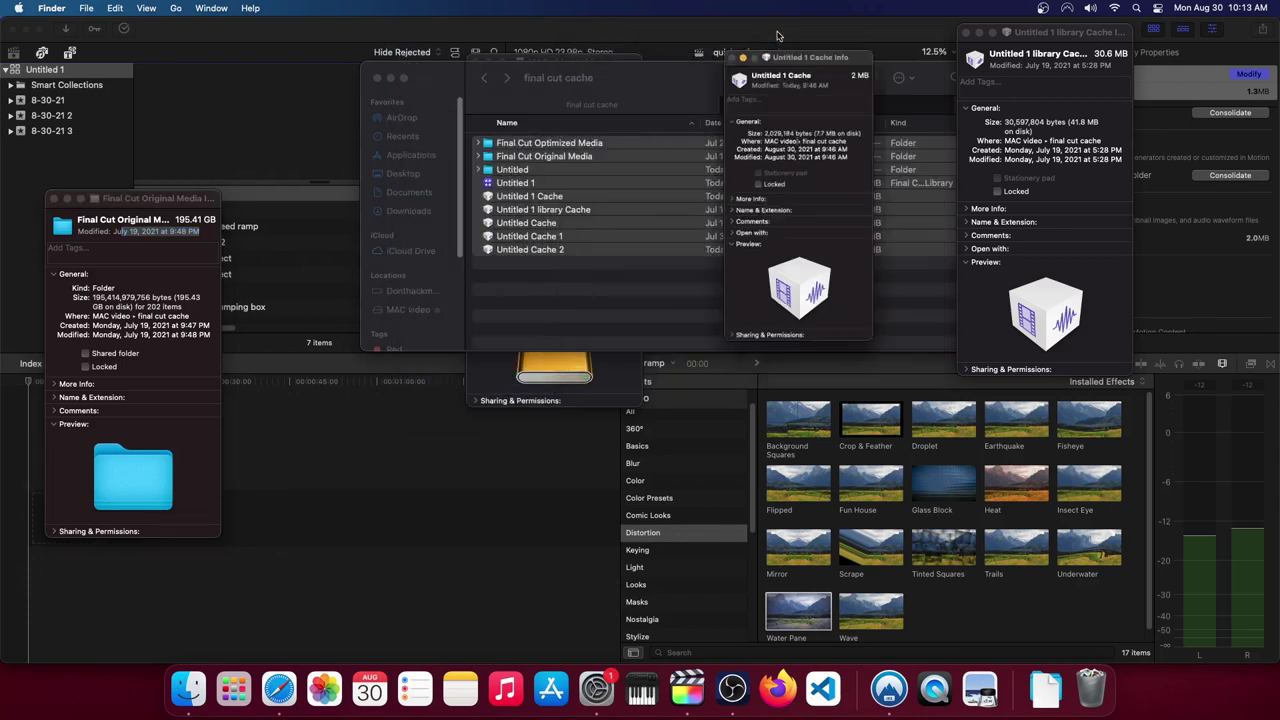
click(966, 32)
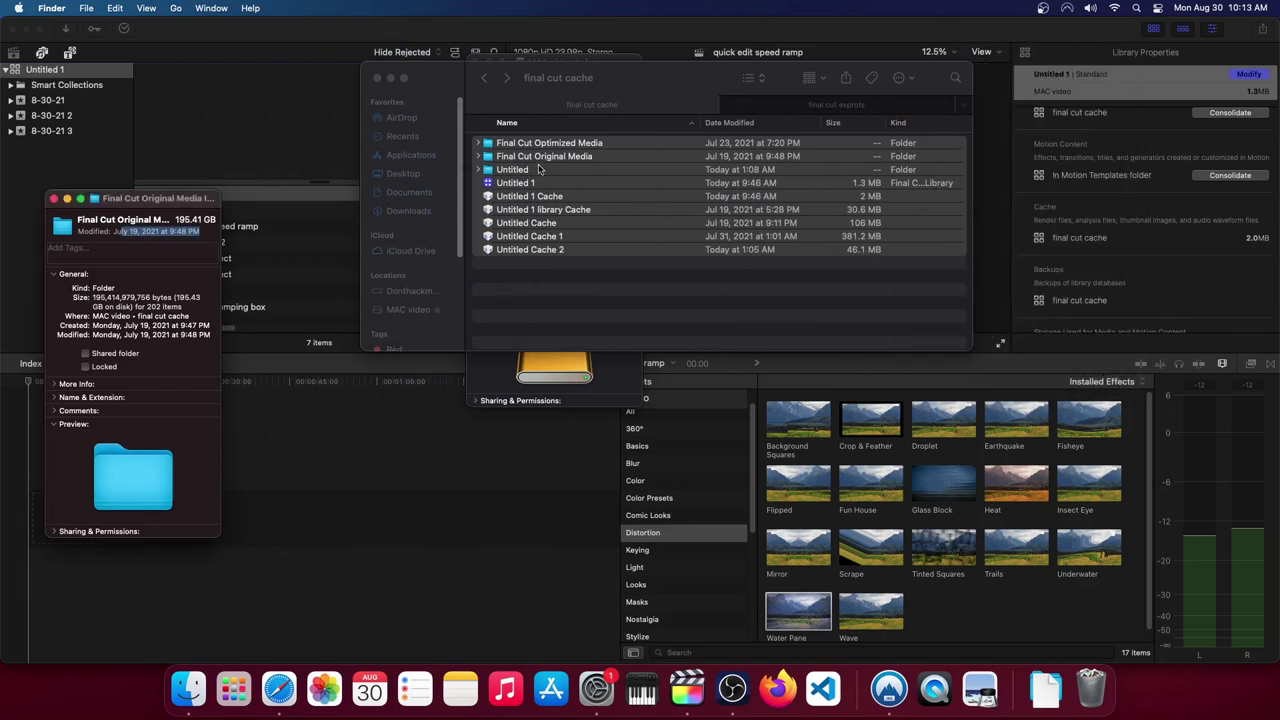
Open the selected cache items, dismiss the no-default-application alert, and reveal Final Cut Original Media's dated subfolders
click(538, 170)
key(super+a)
key(super+h)
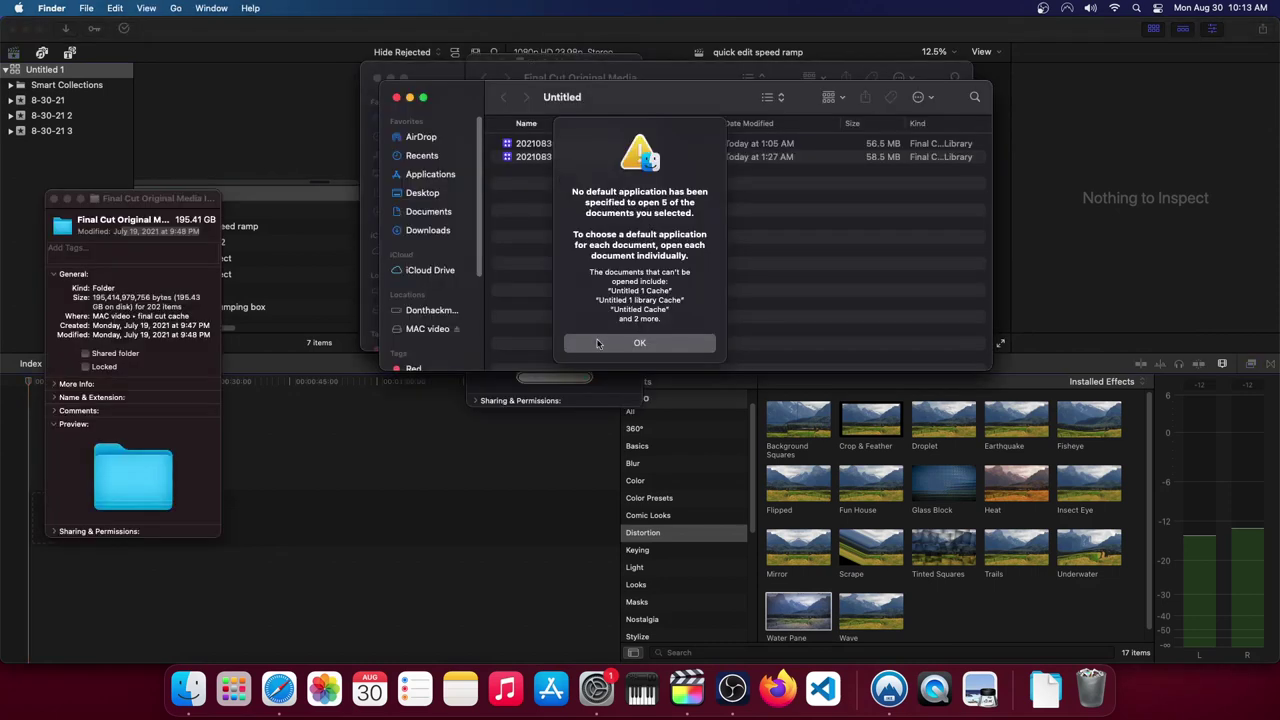
click(640, 348)
click(142, 294)
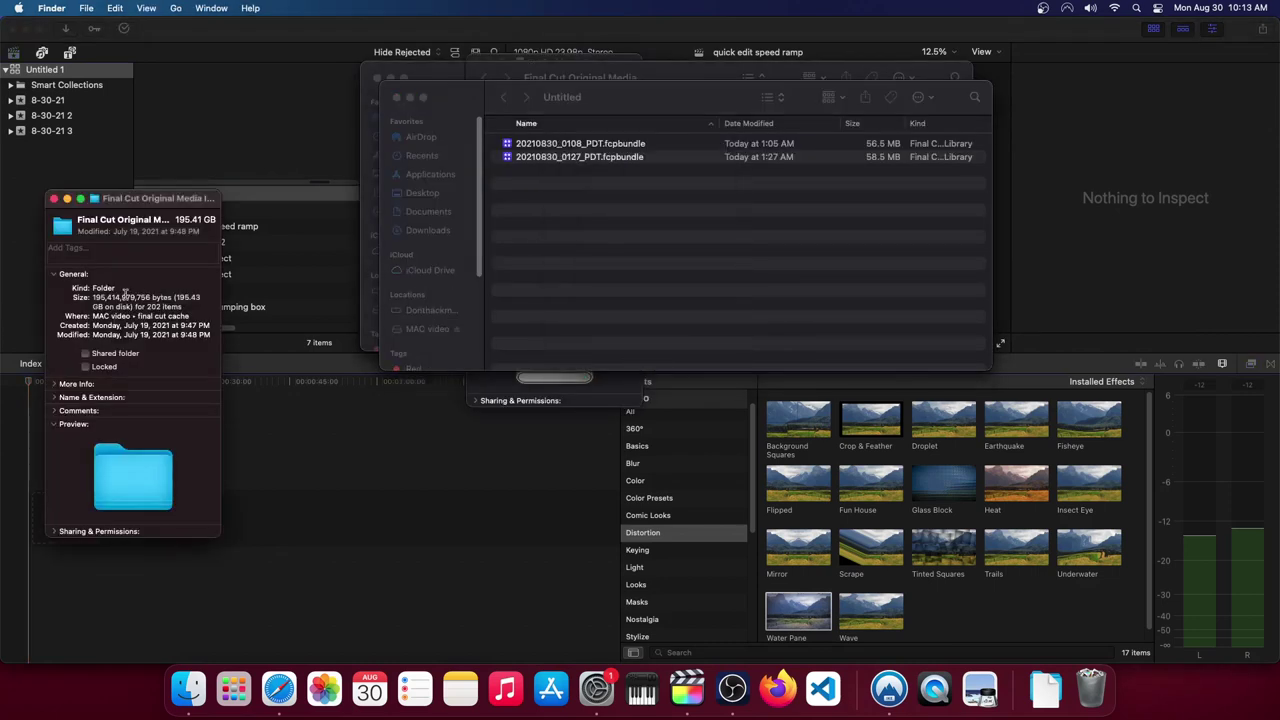
click(653, 231)
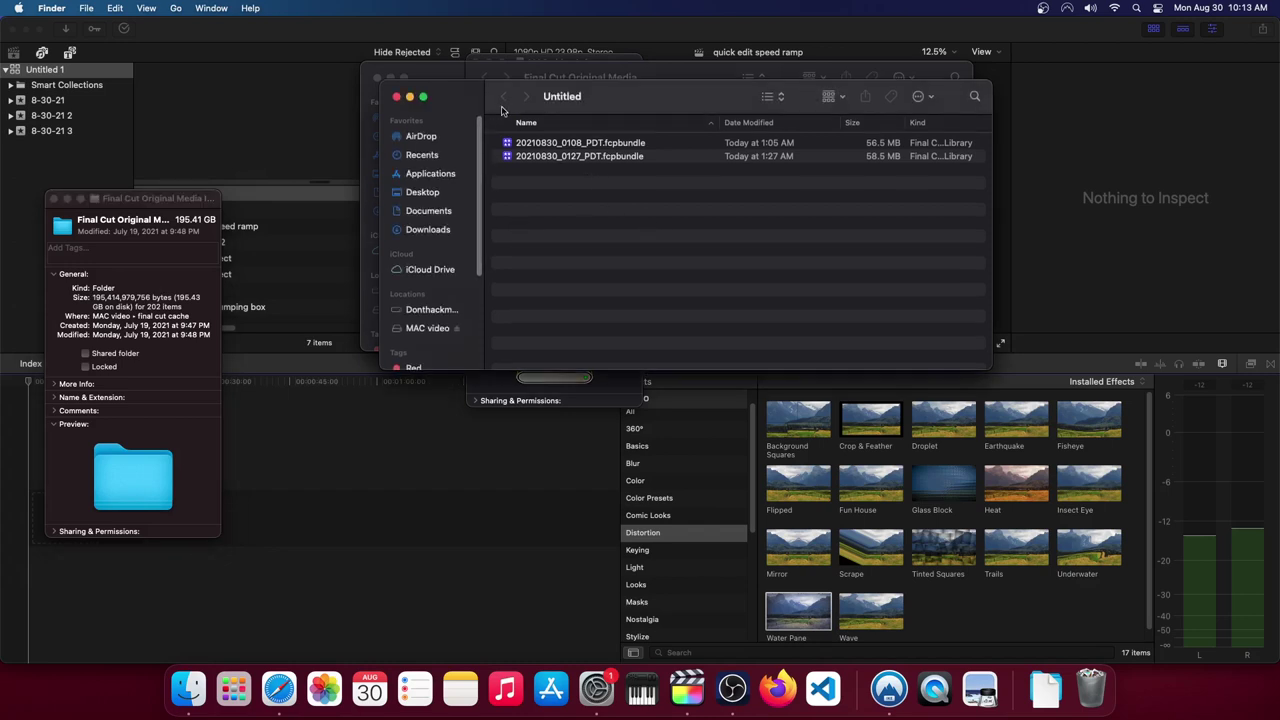
drag(583, 106, 674, 374)
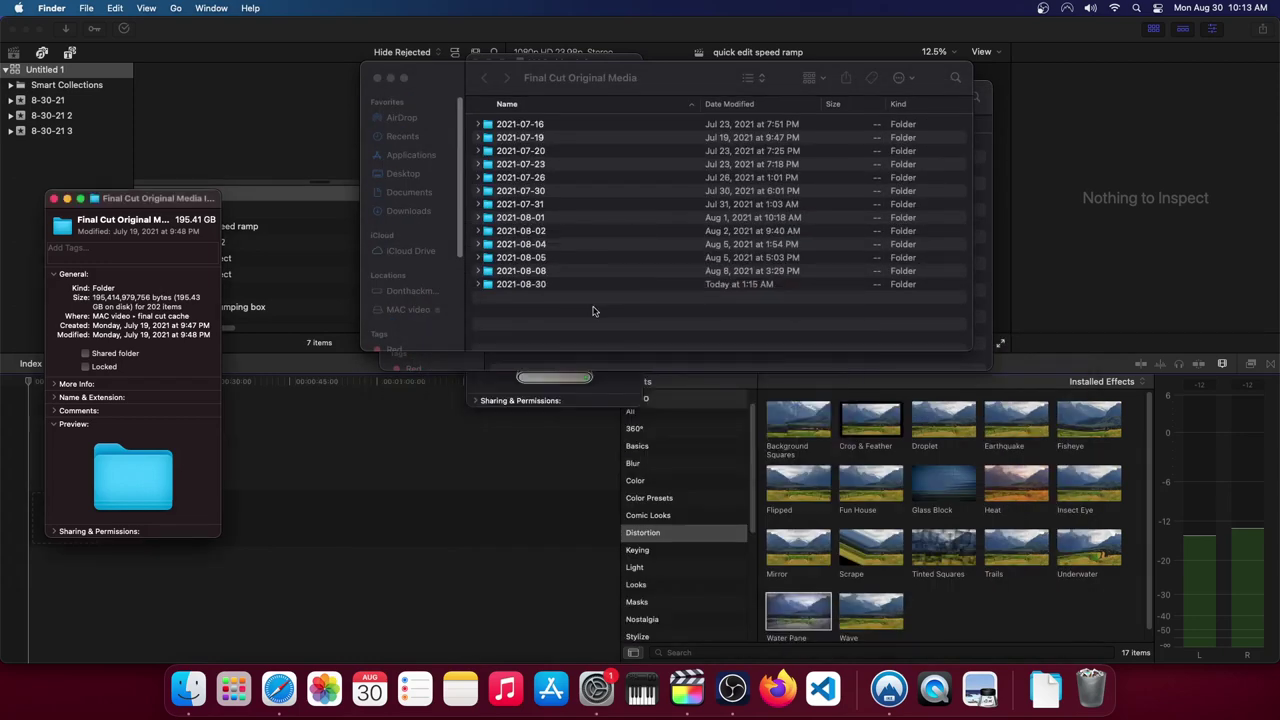
Move all 13 dated folders in Final Cut Original Media to the Trash
click(550, 286)
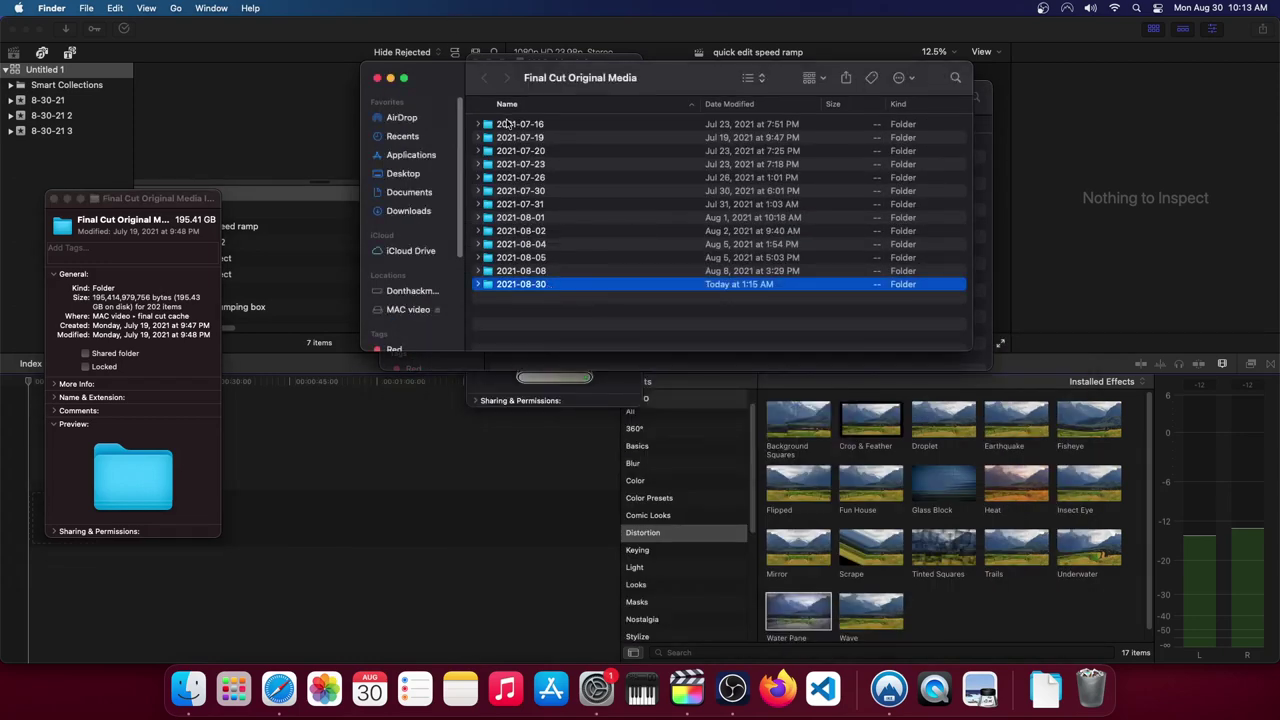
double_click(520, 137)
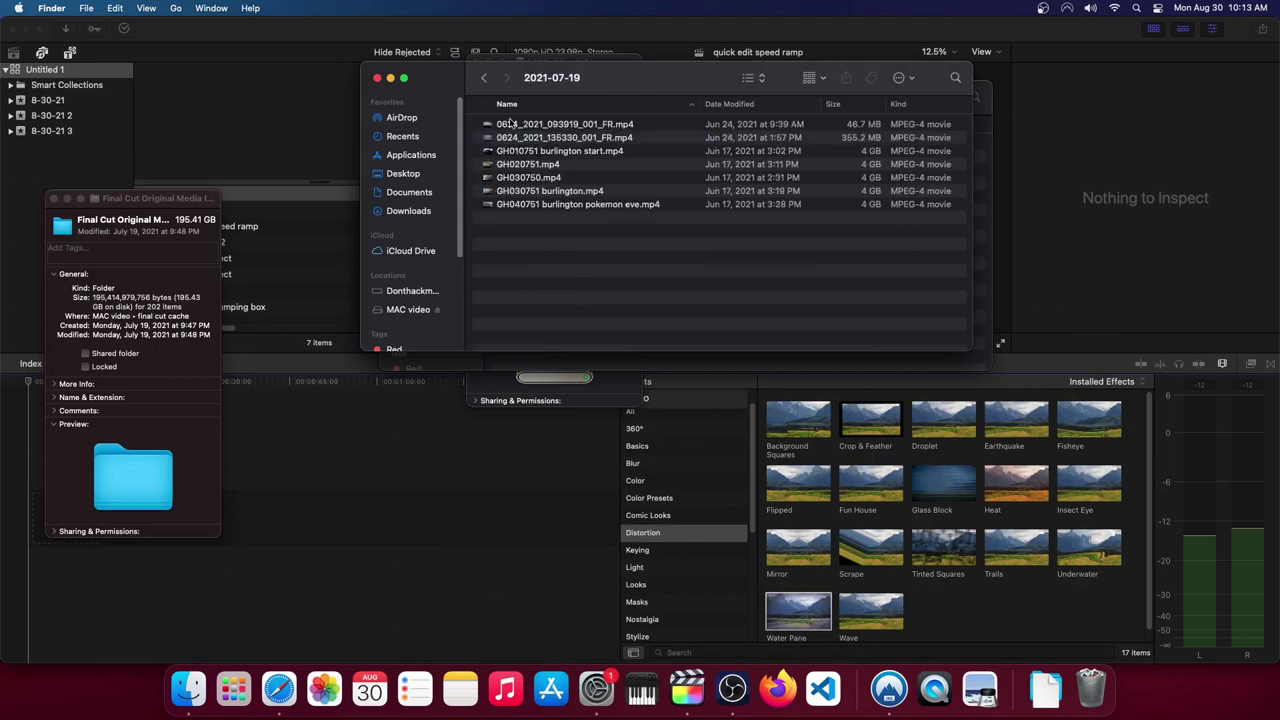
click(480, 80)
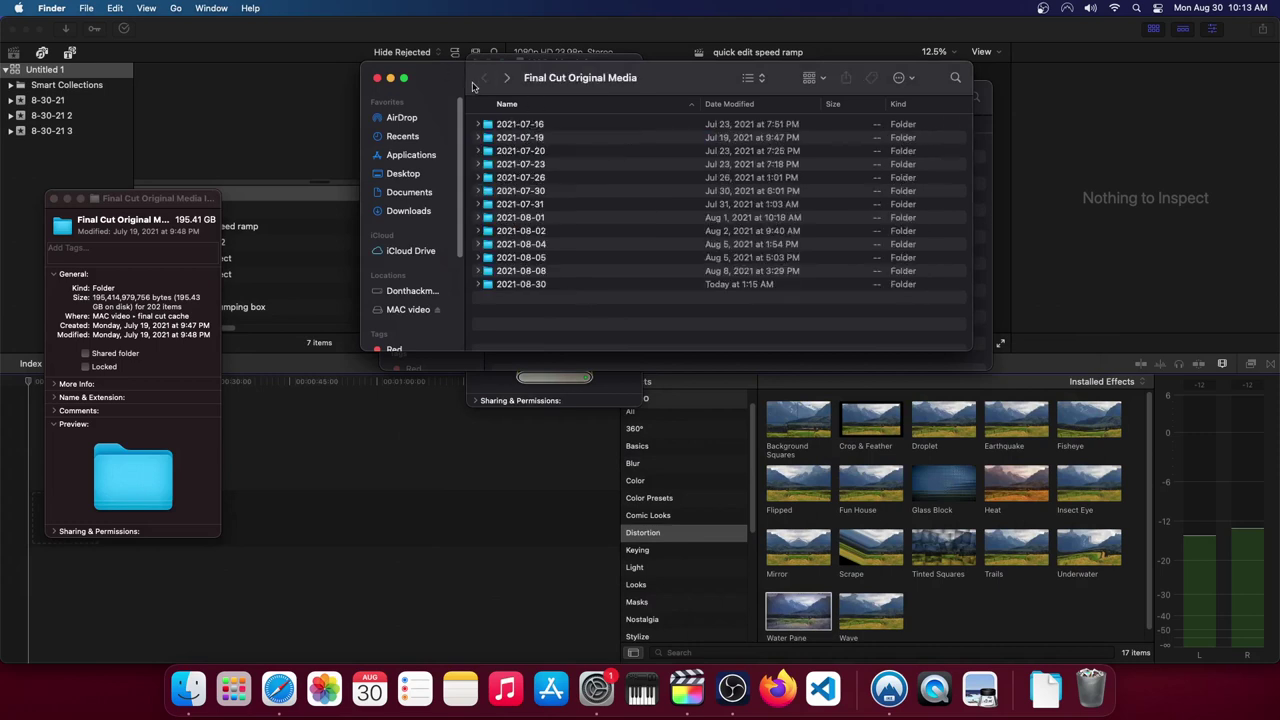
drag(580, 309, 502, 117)
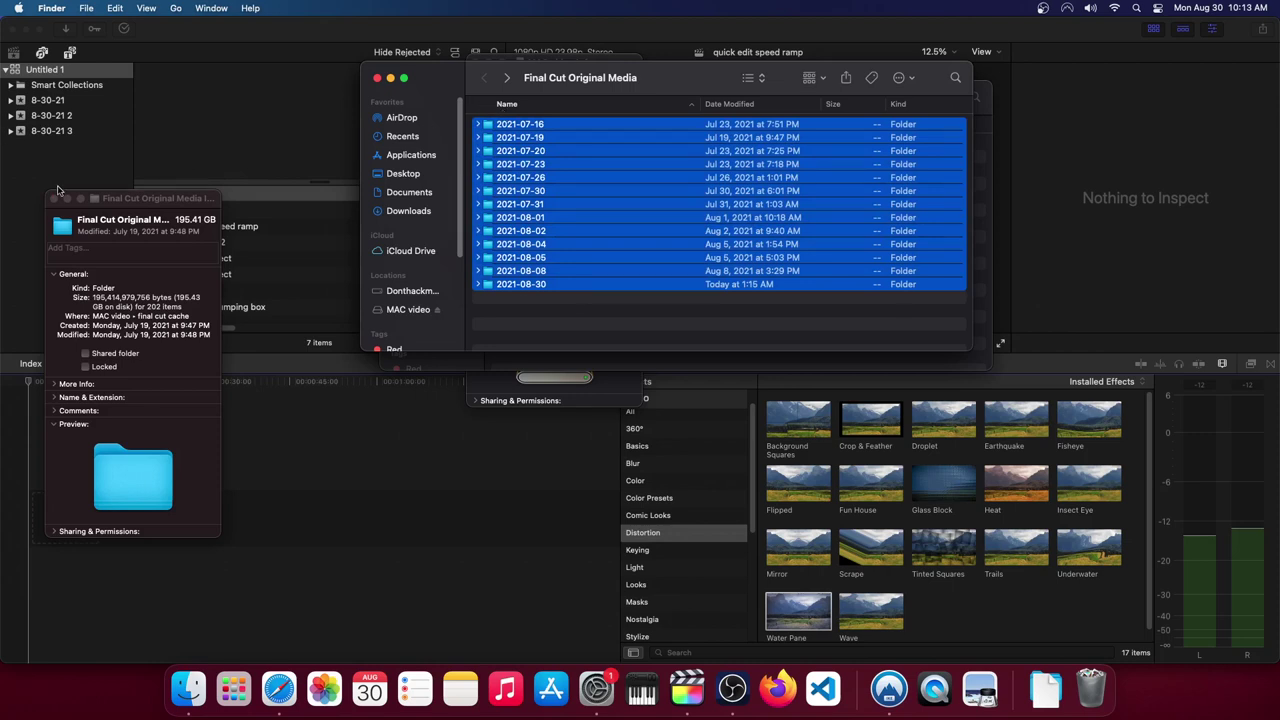
click(54, 198)
right_click(515, 164)
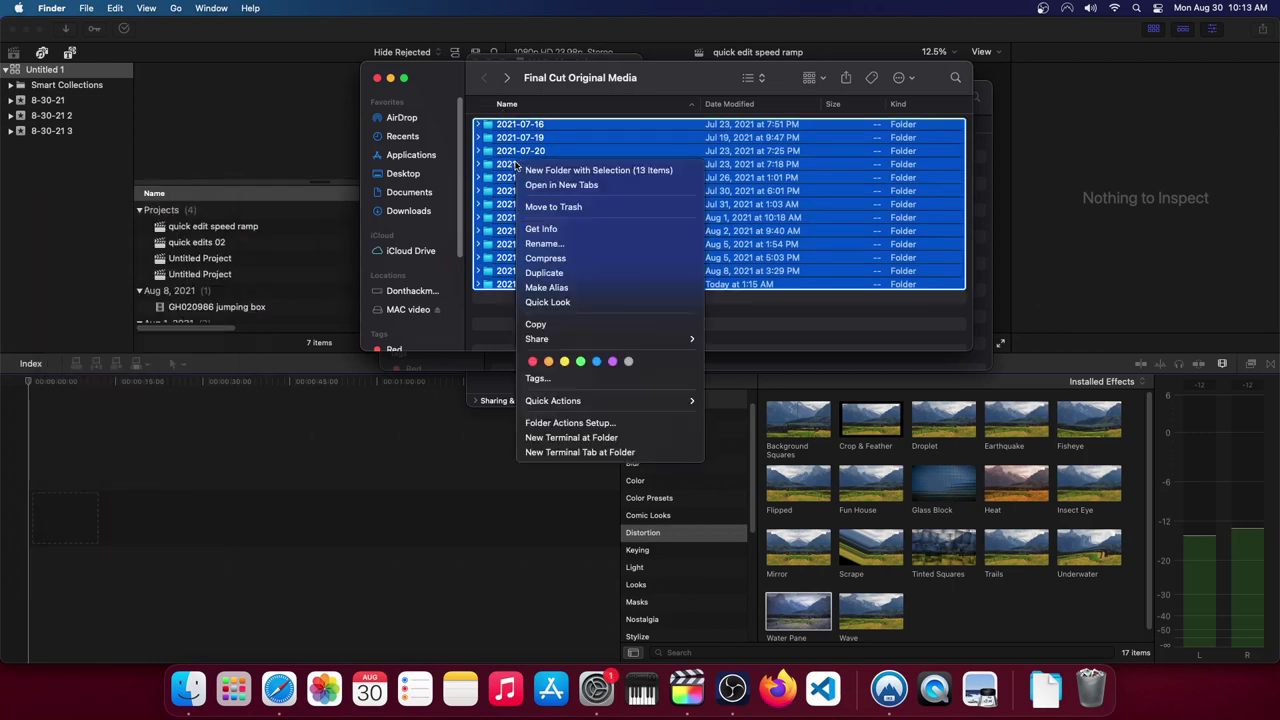
click(553, 206)
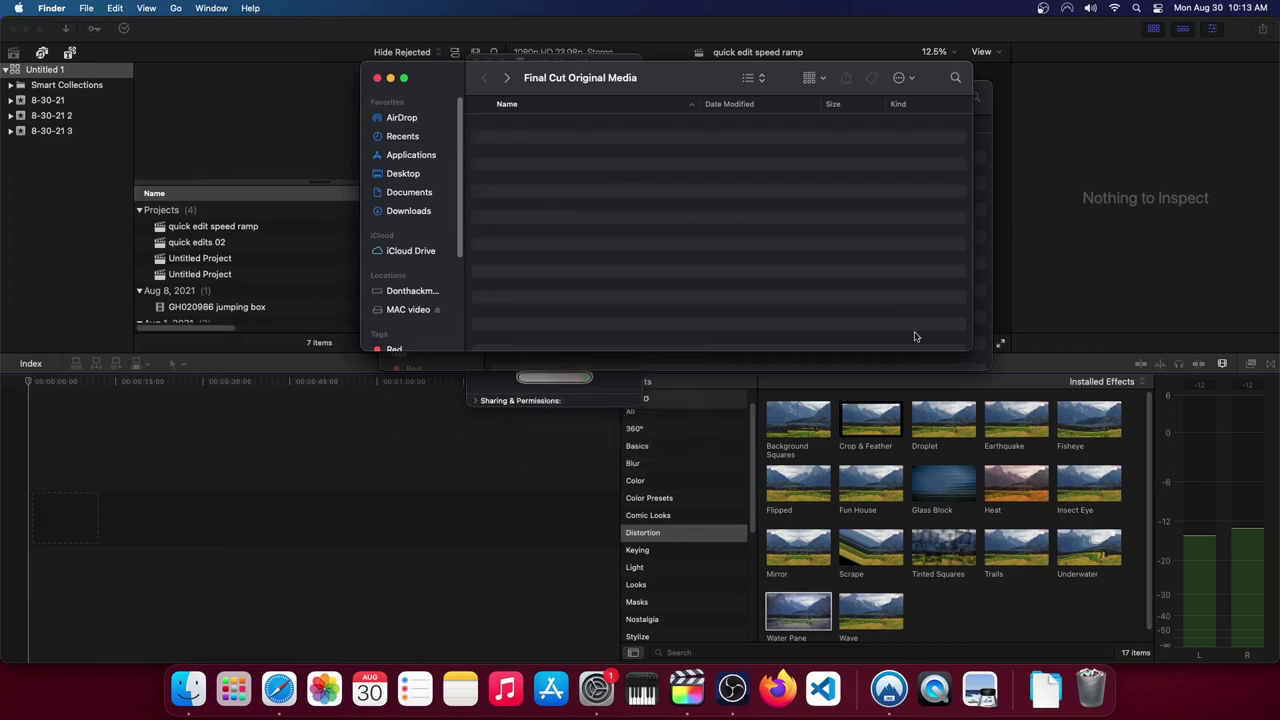
Empty the Trash permanently
right_click(1089, 690)
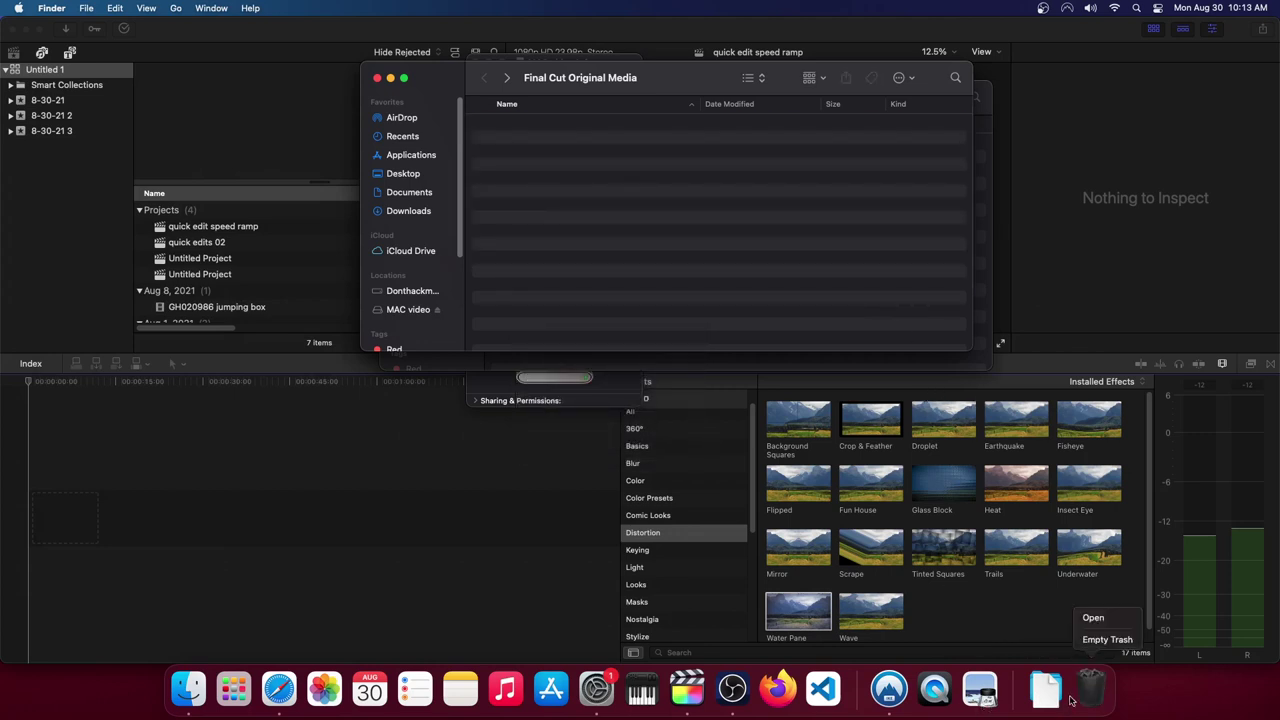
click(1097, 640)
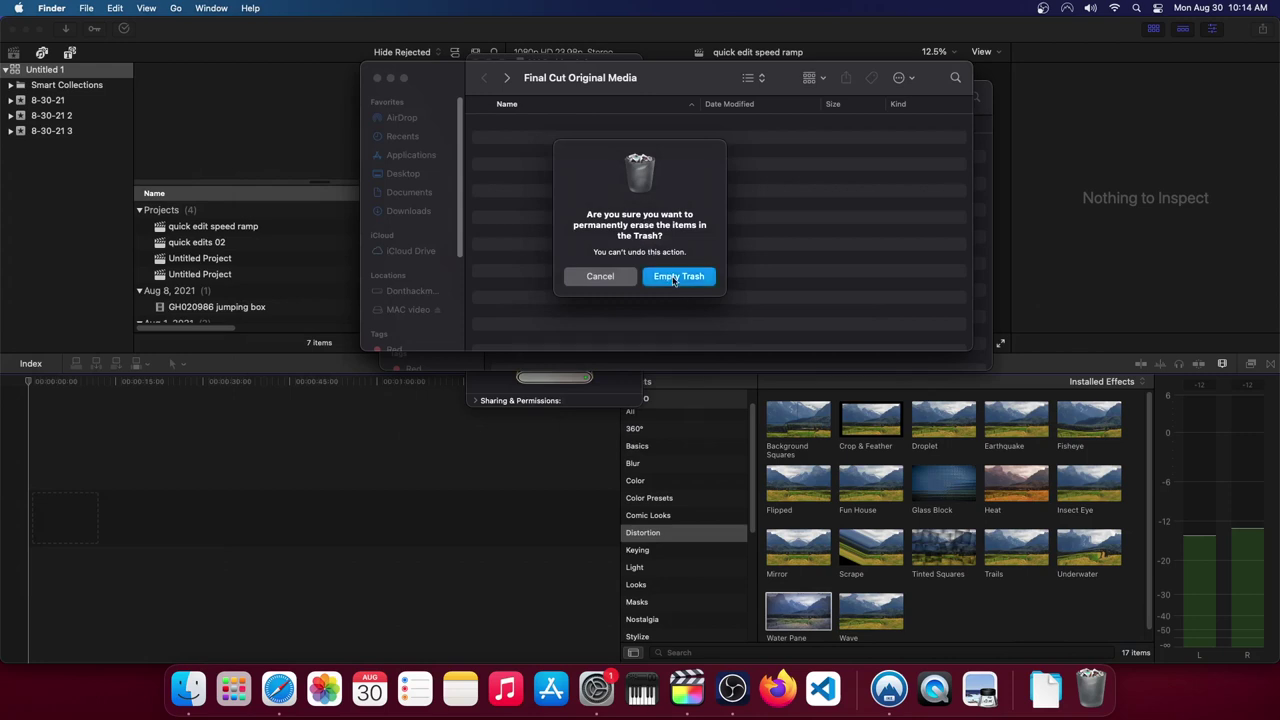
click(671, 280)
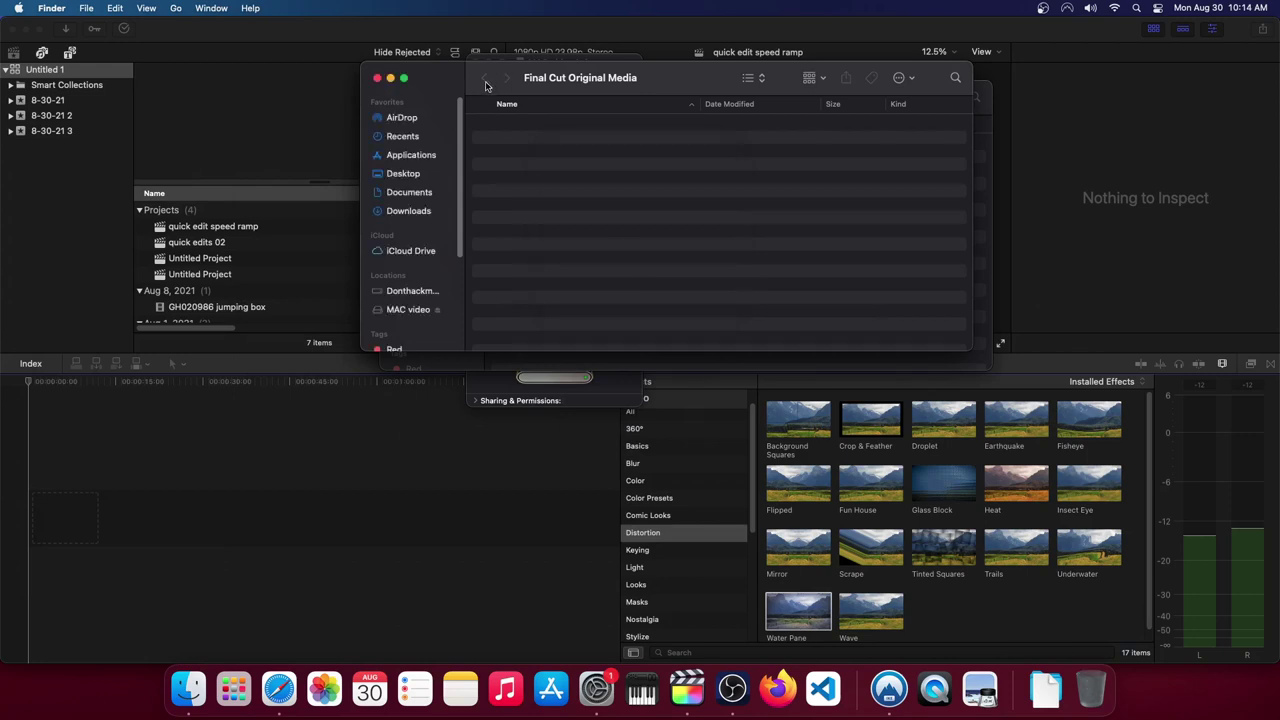
Confirm 196.11 GB free on MAC video, open final cut cache, and go back to Final Cut Pro
click(31, 212)
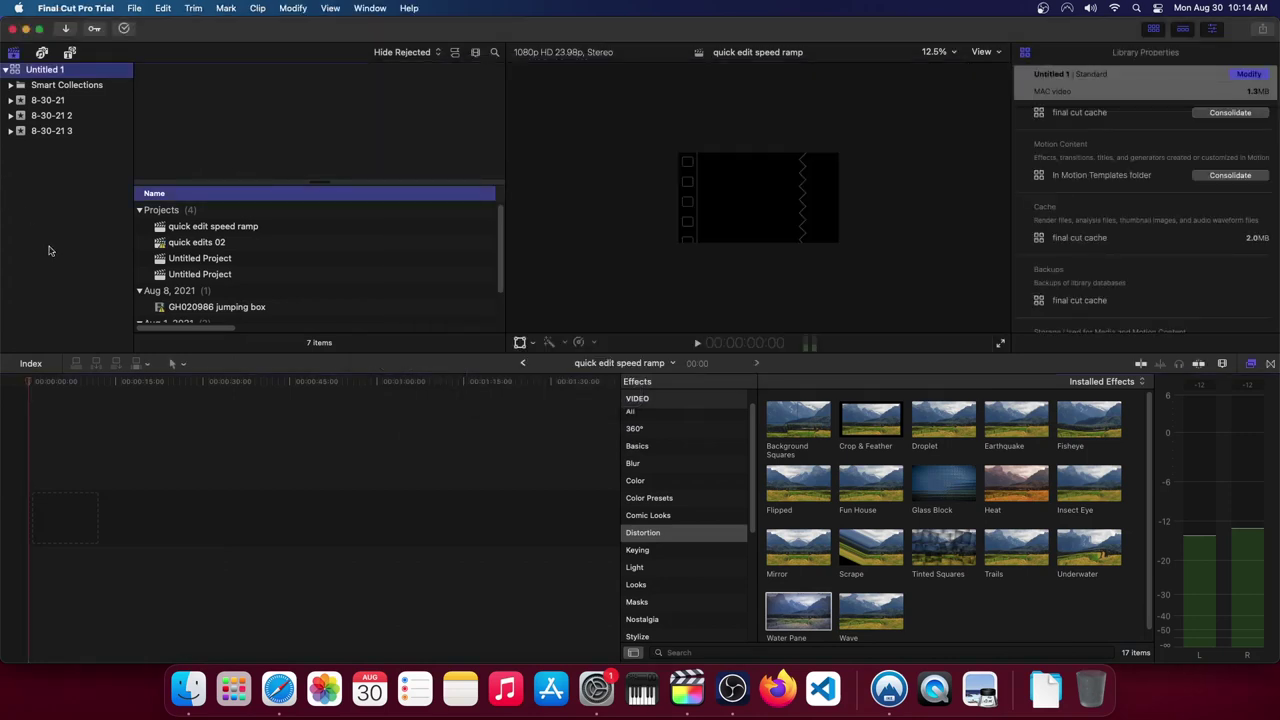
click(189, 688)
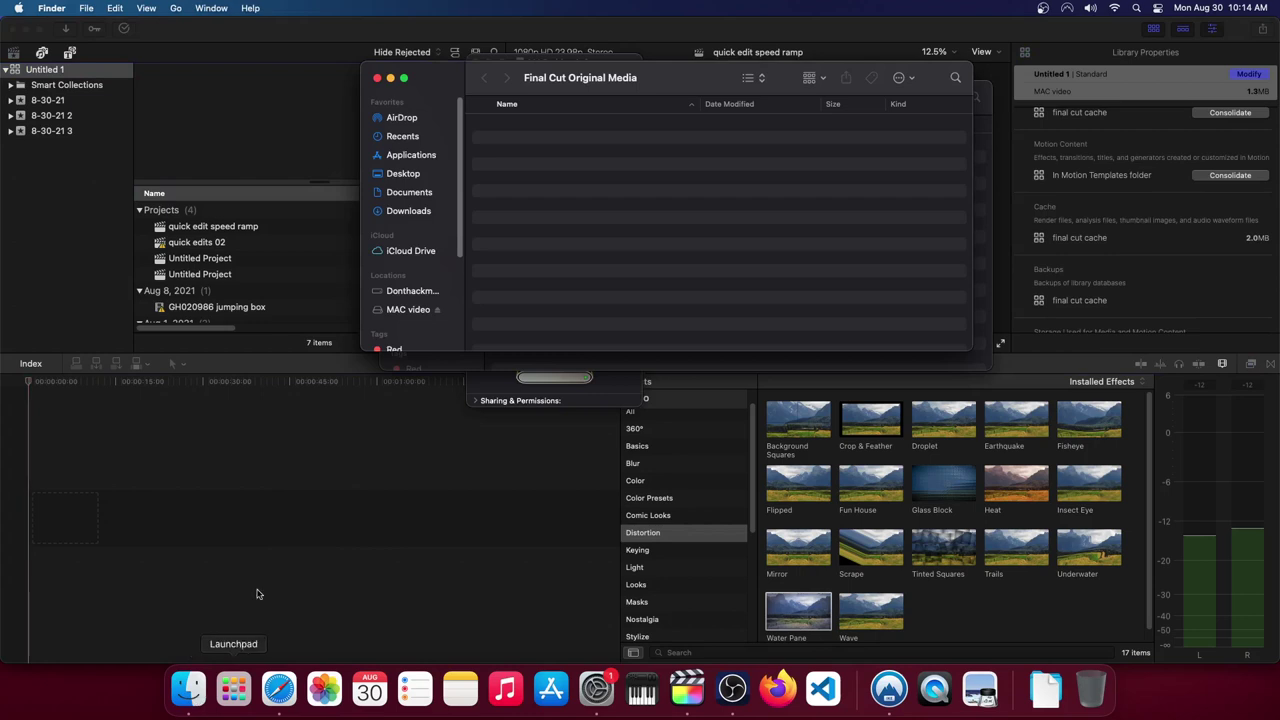
click(411, 310)
right_click(413, 312)
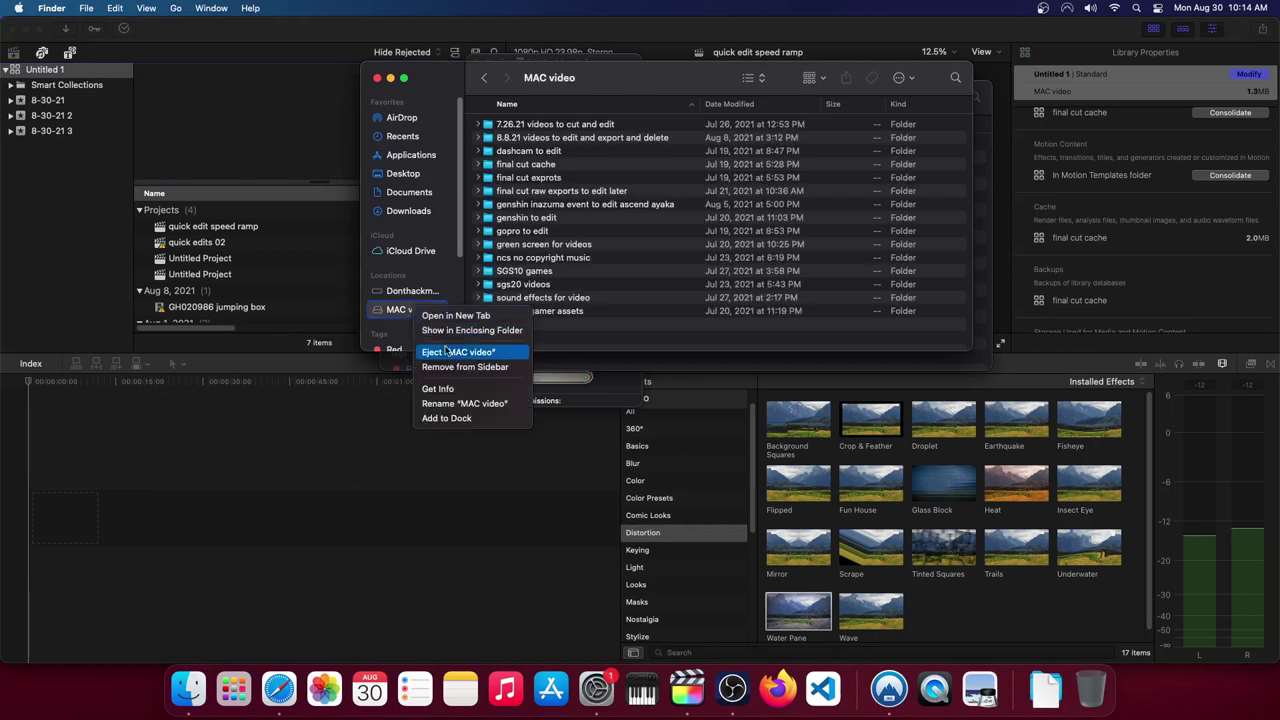
click(439, 388)
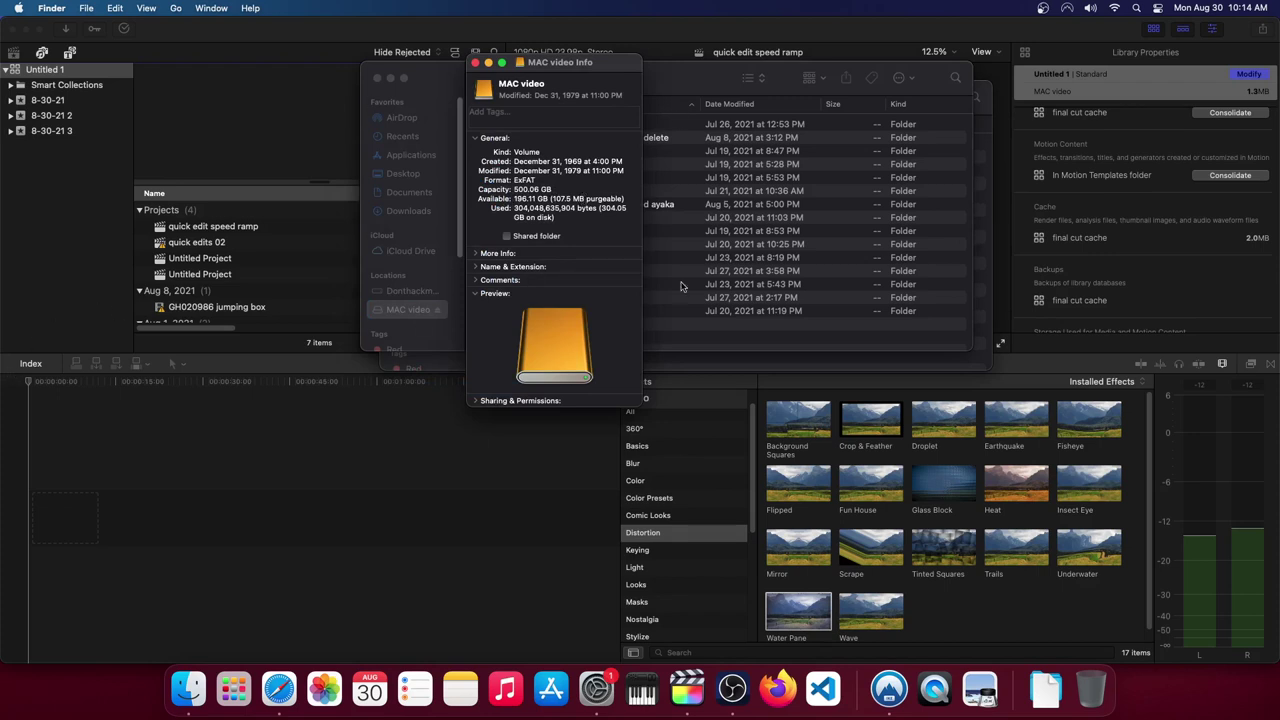
click(475, 63)
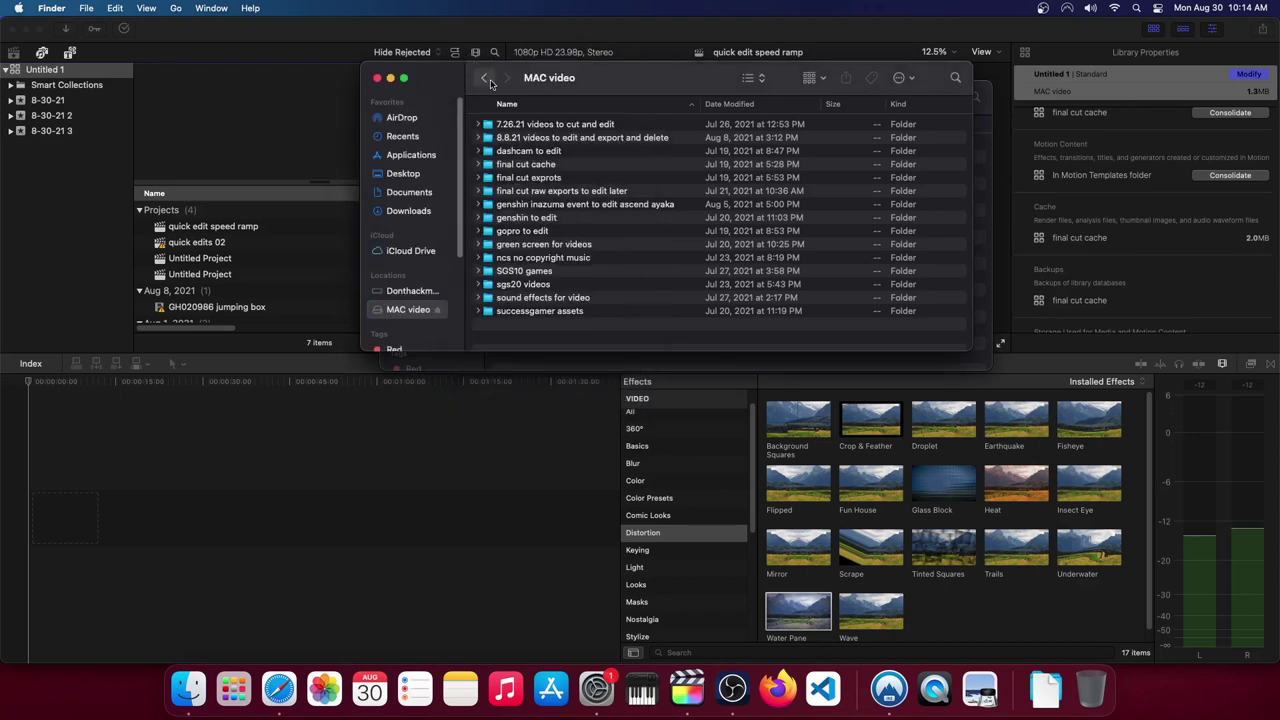
double_click(528, 165)
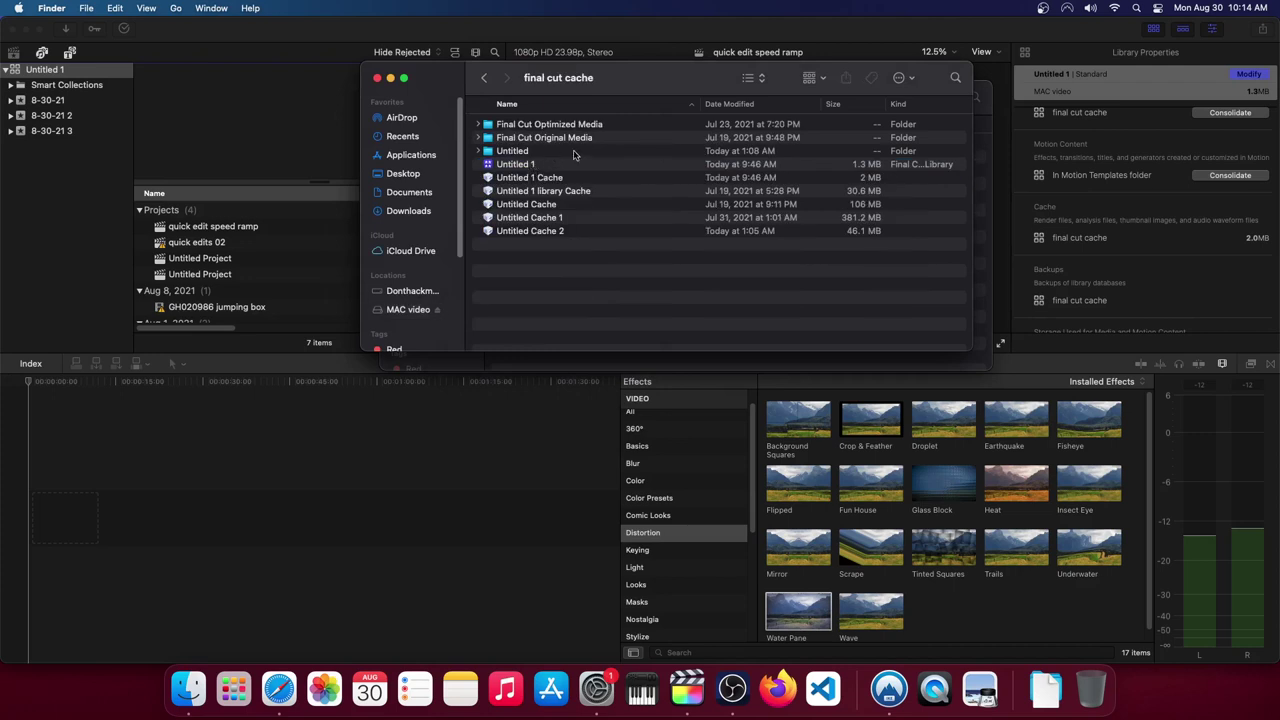
click(1158, 194)
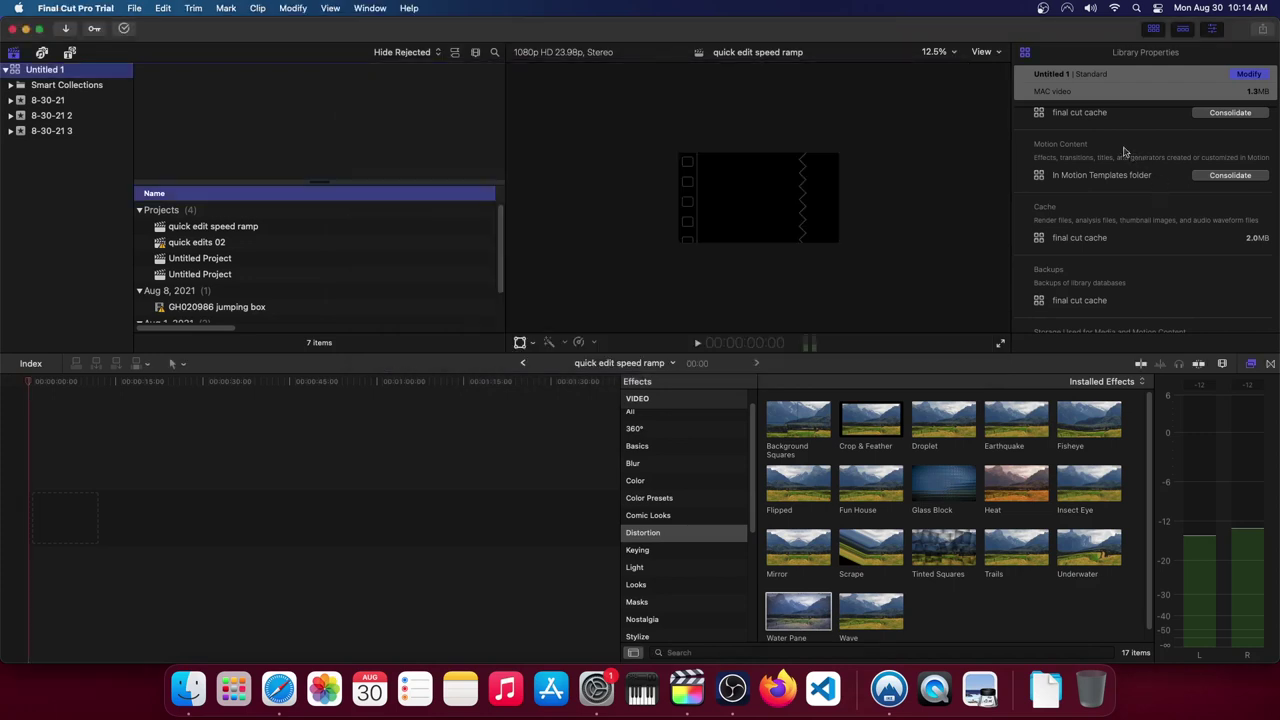
Select event 8-30-21 3, then open MAC video > 7.26.21 videos to cut and edit > sony videos to edit > 114ANV01
click(48, 135)
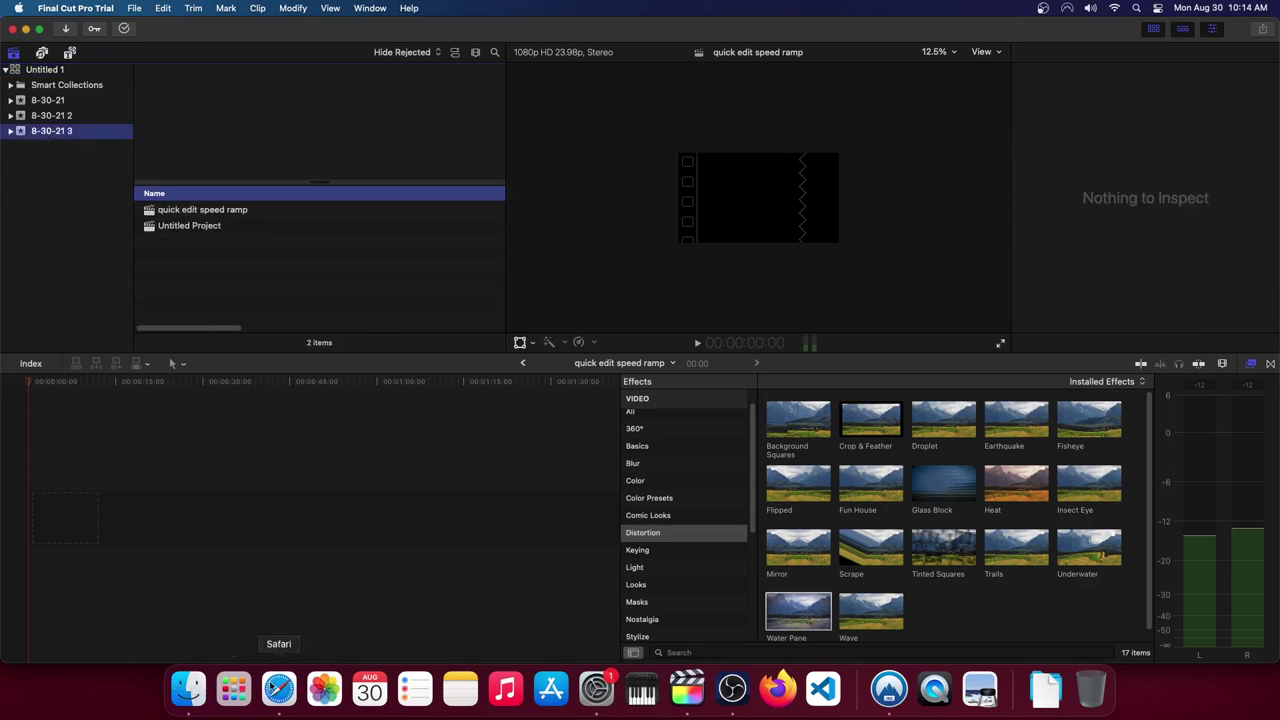
click(189, 688)
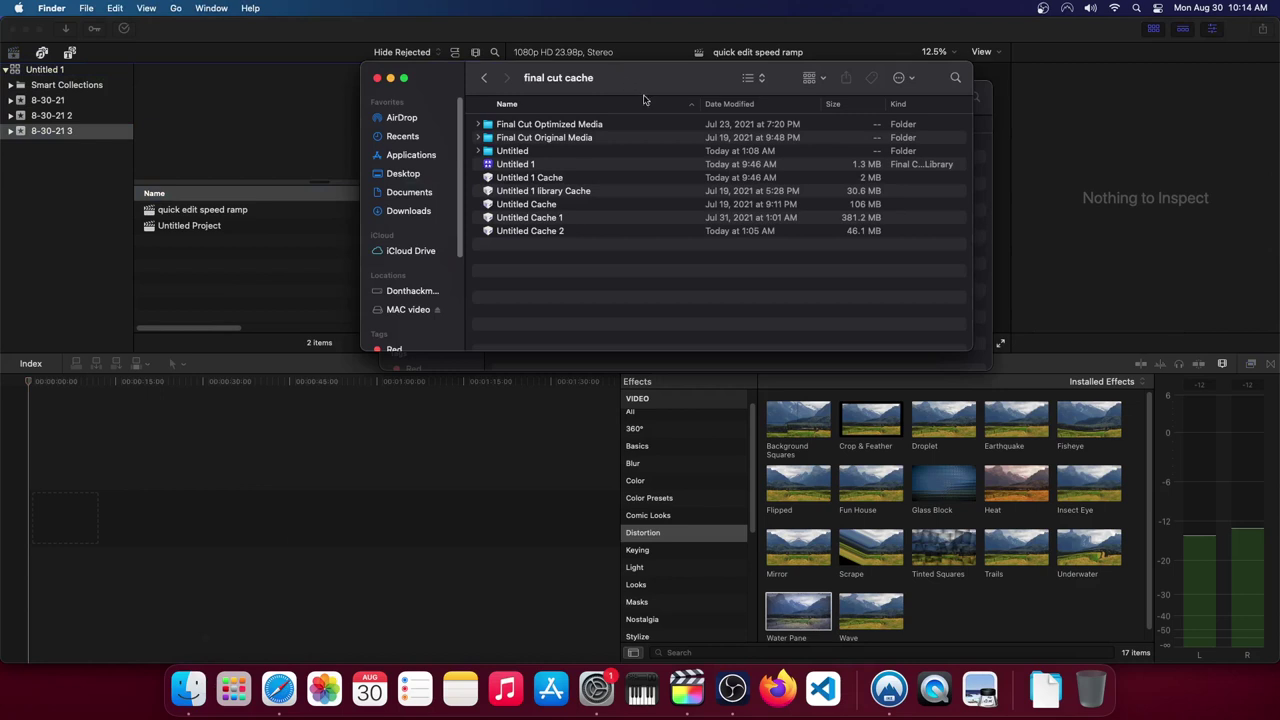
click(484, 78)
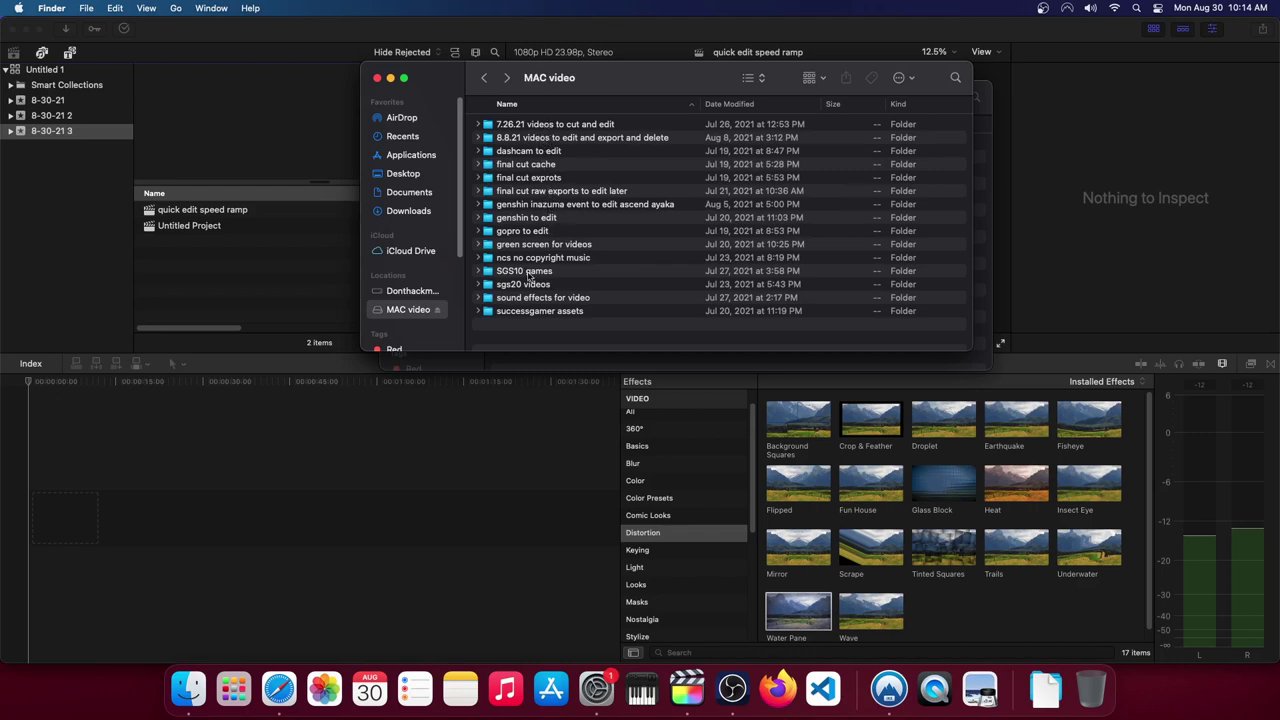
double_click(524, 271)
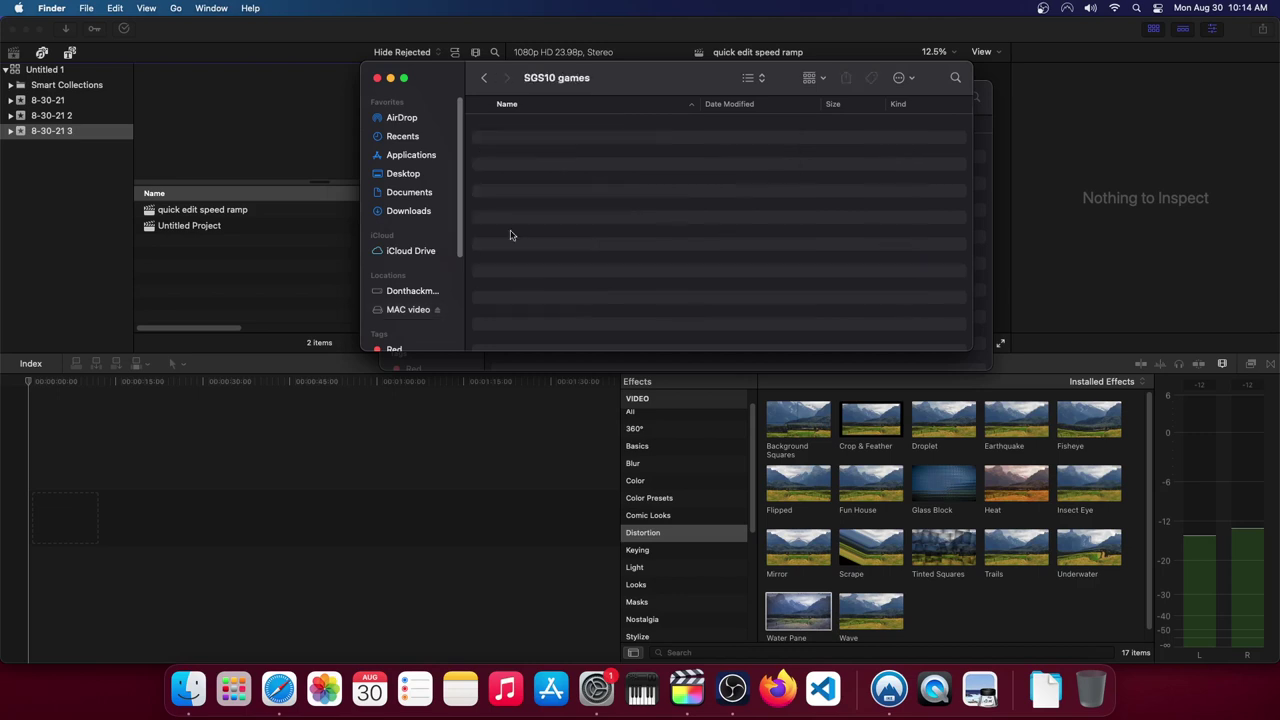
click(483, 77)
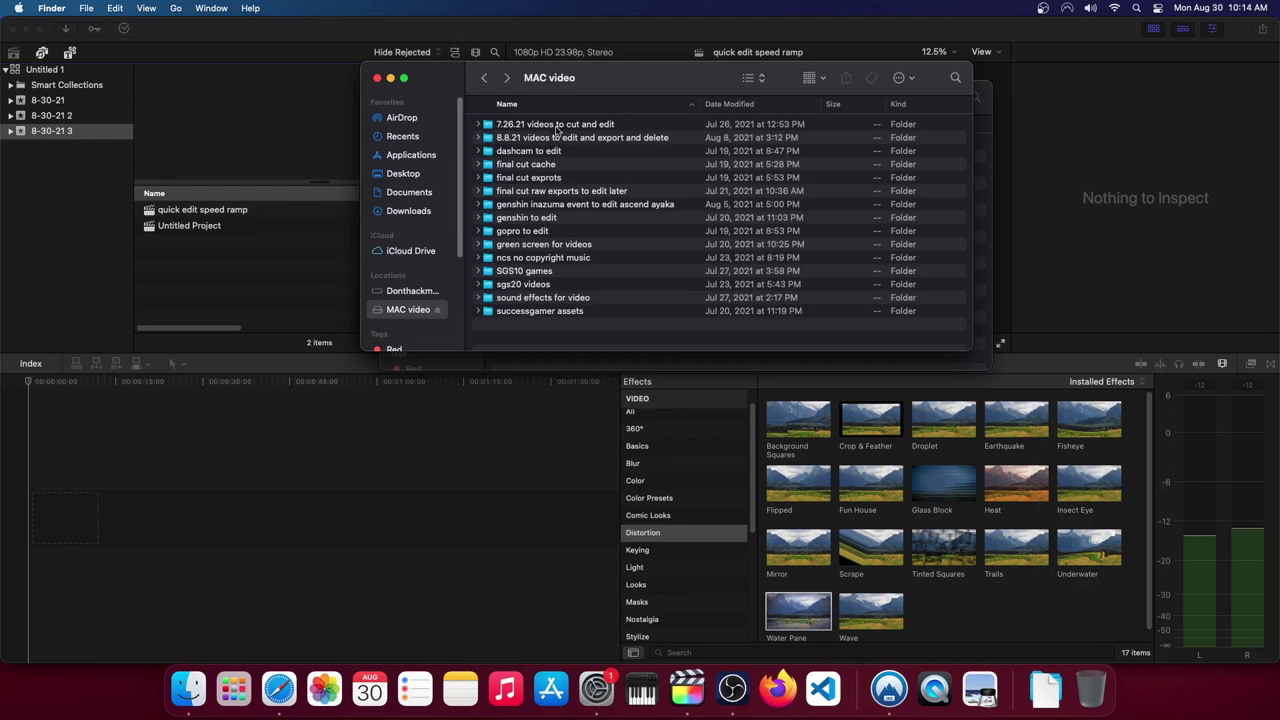
double_click(557, 124)
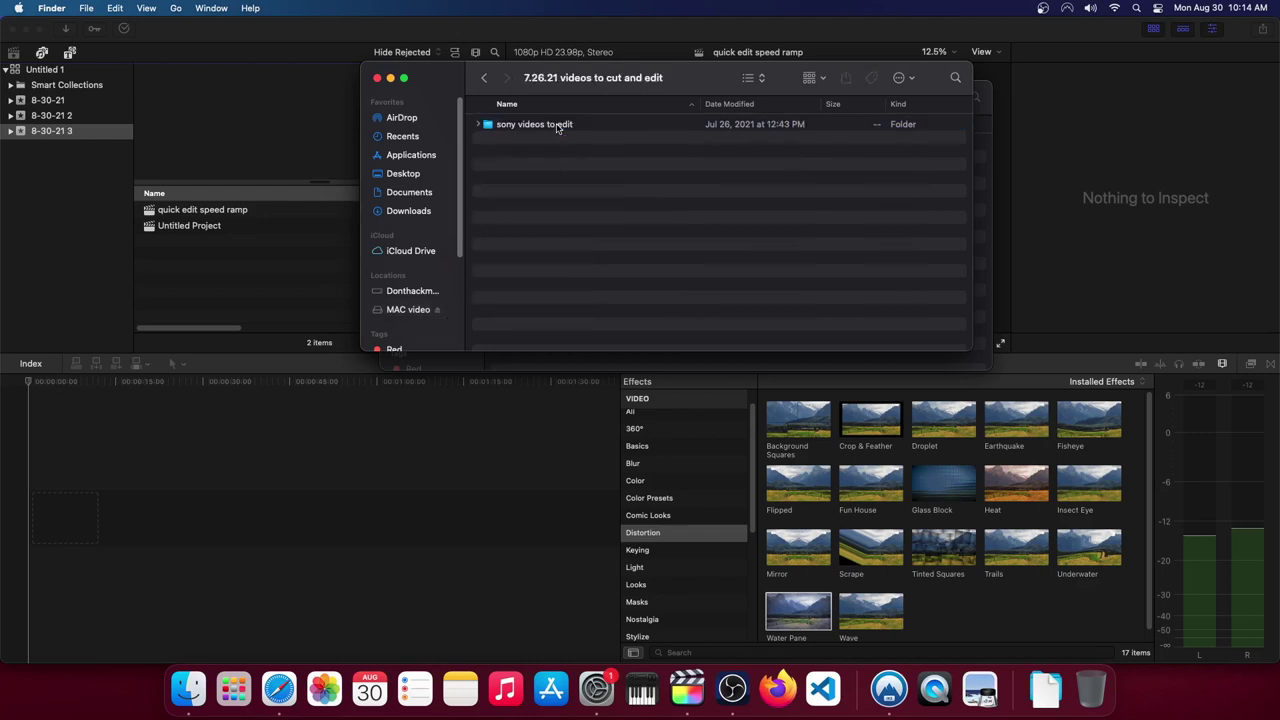
double_click(557, 124)
double_click(531, 137)
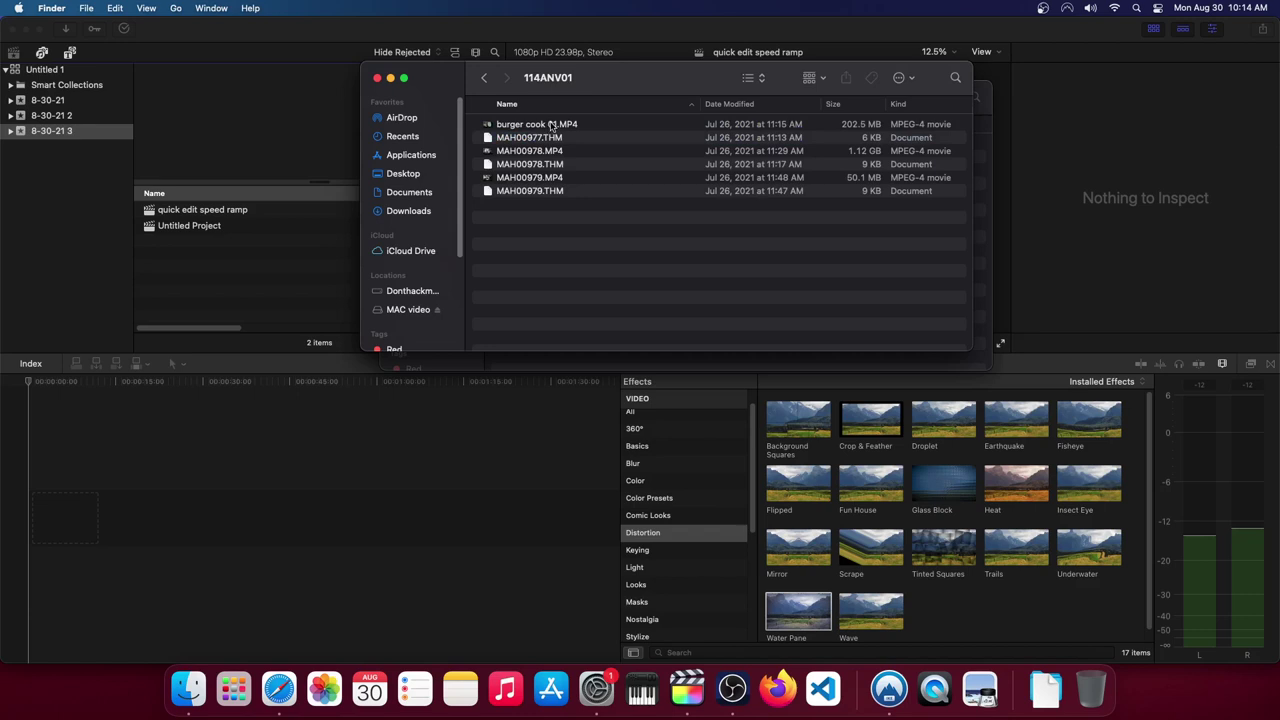
Drag burger cook 01.MP4 into the timeline and connect MAH00978.MP4 above it near the end
click(551, 126)
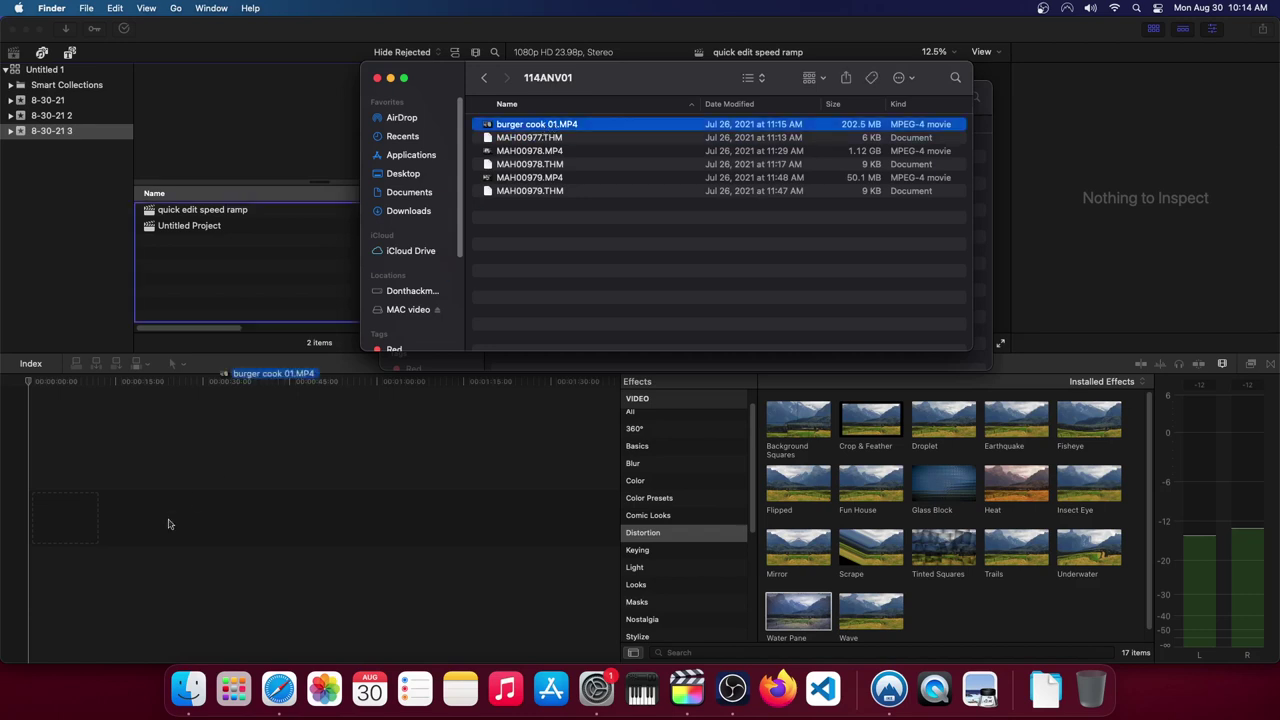
drag(547, 128, 75, 520)
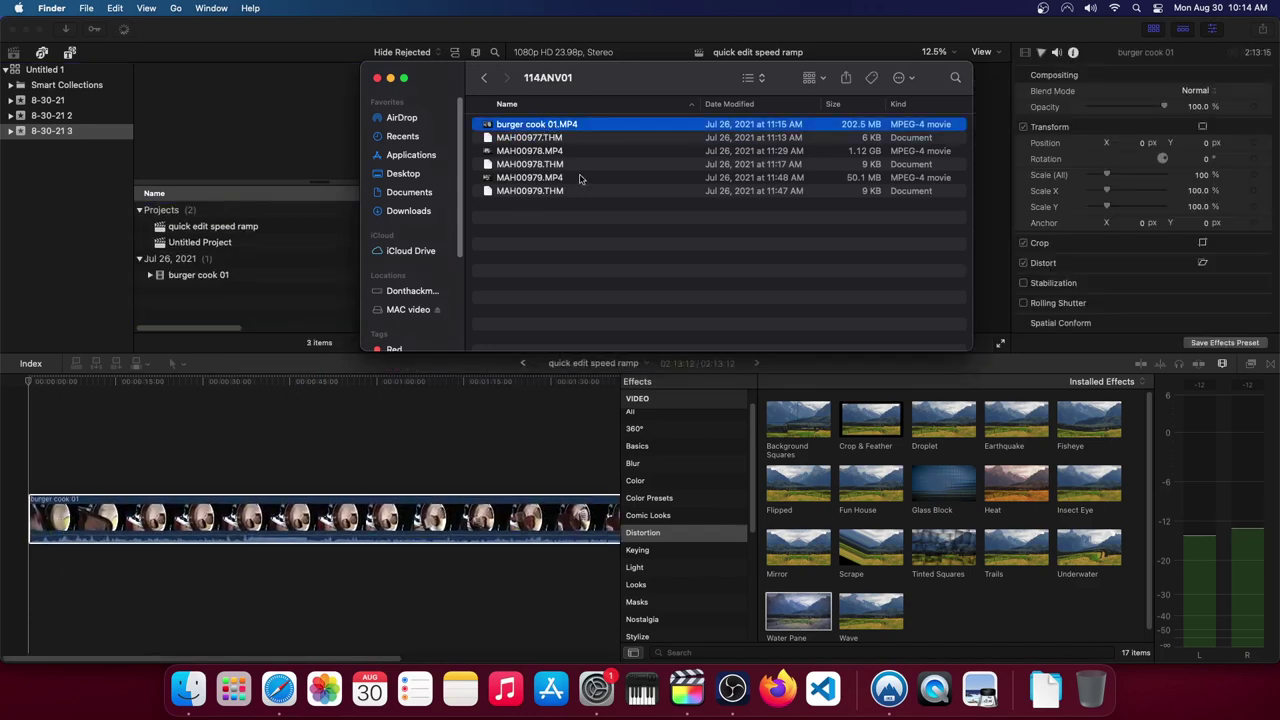
mouse_move(547, 152)
mouse_down()
mouse_move(563, 483)
mouse_move(580, 470)
mouse_up()
click(35, 518)
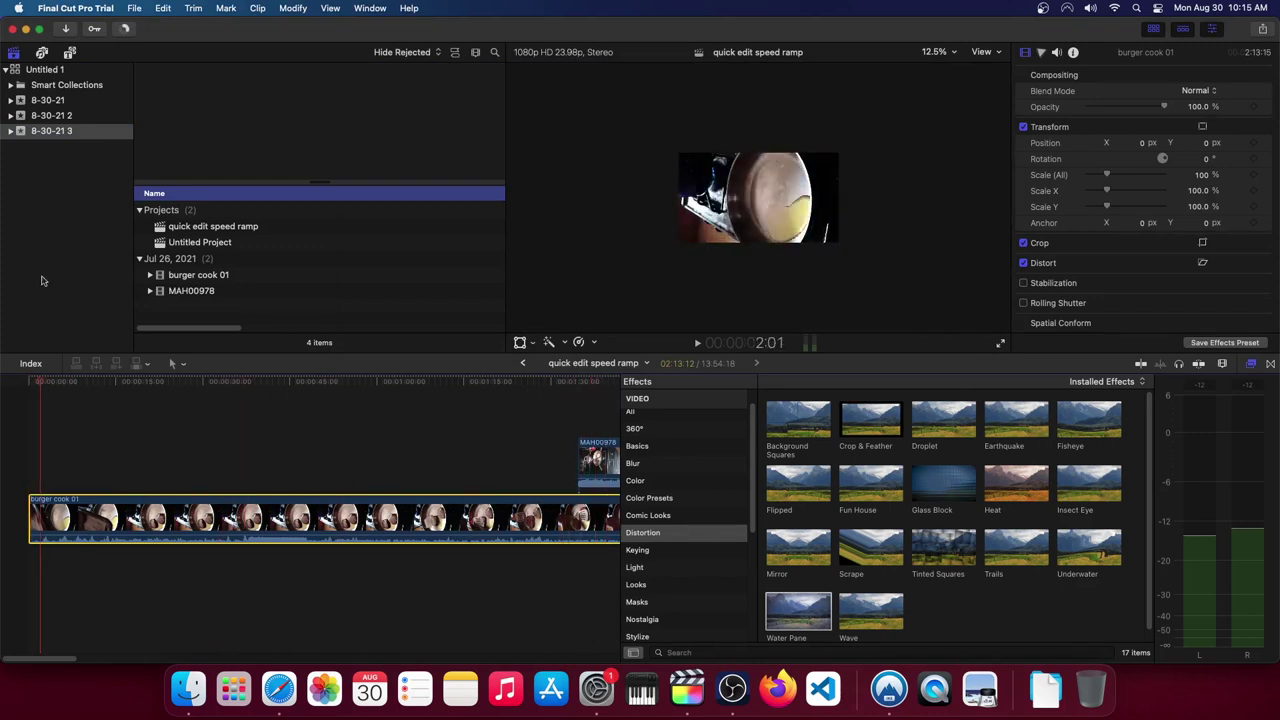
Create a new project from the library with a Custom 1080 × 1920 vertical video format
right_click(53, 214)
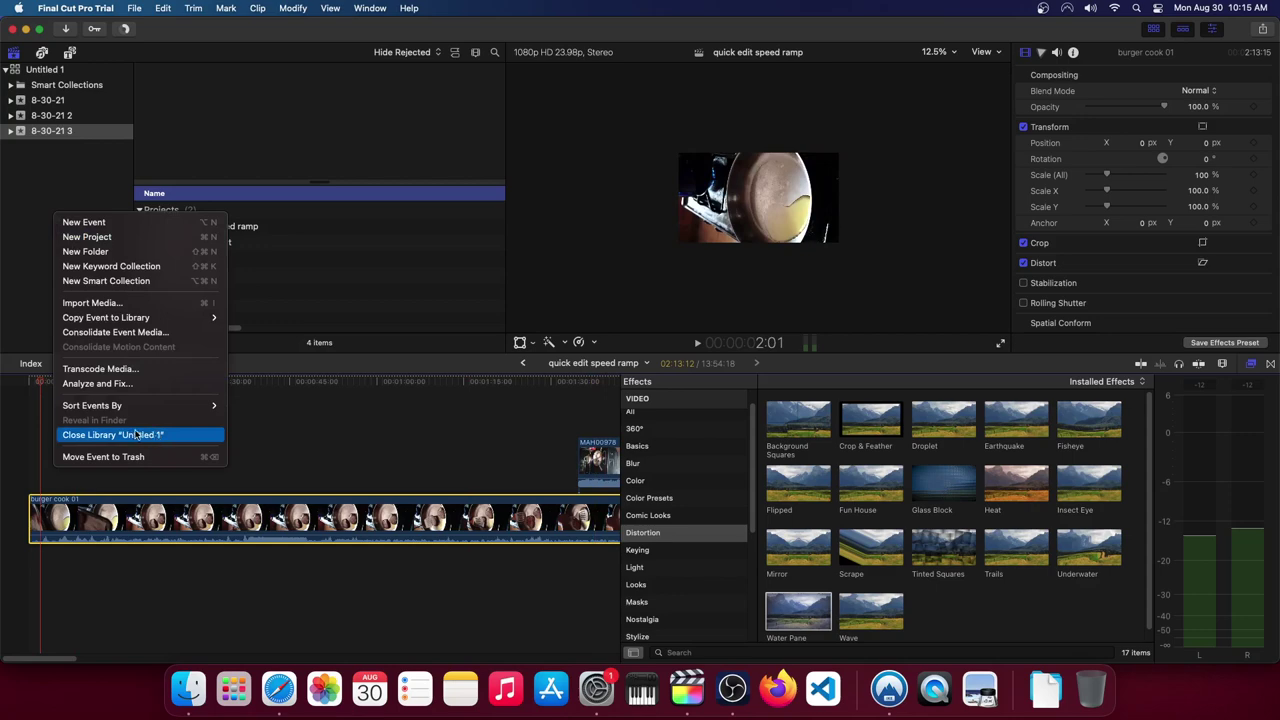
click(110, 237)
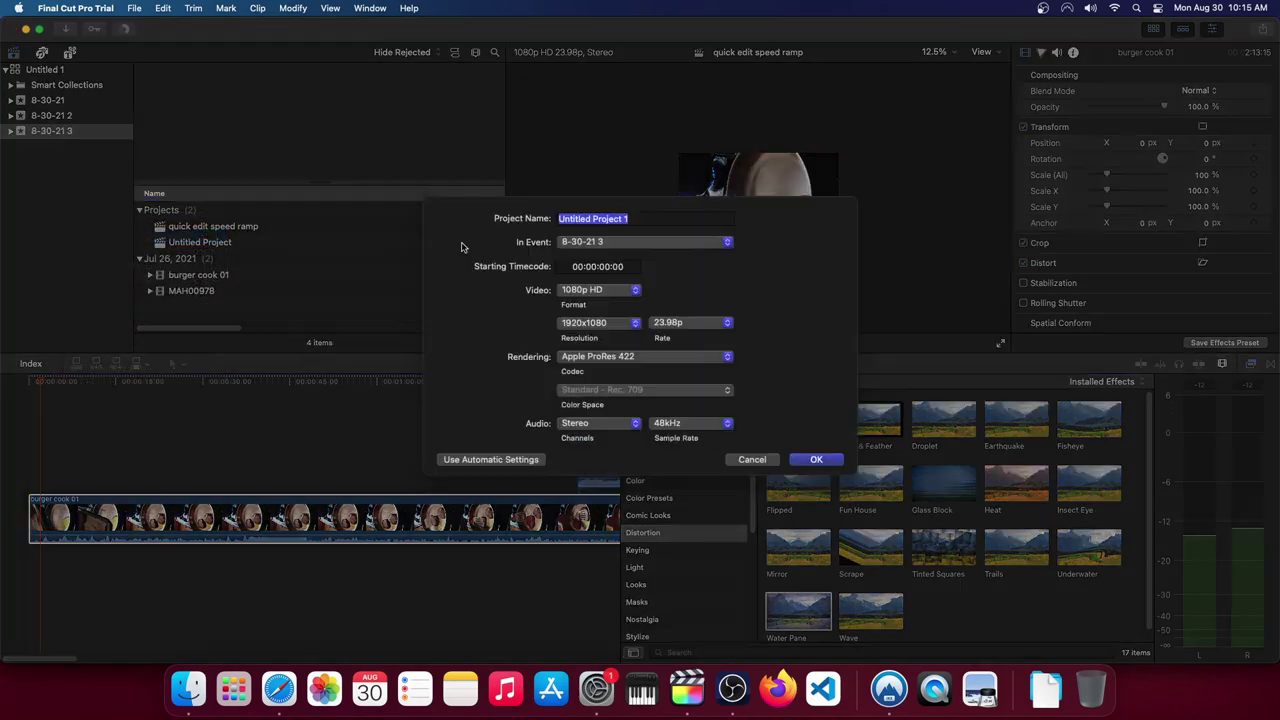
click(590, 326)
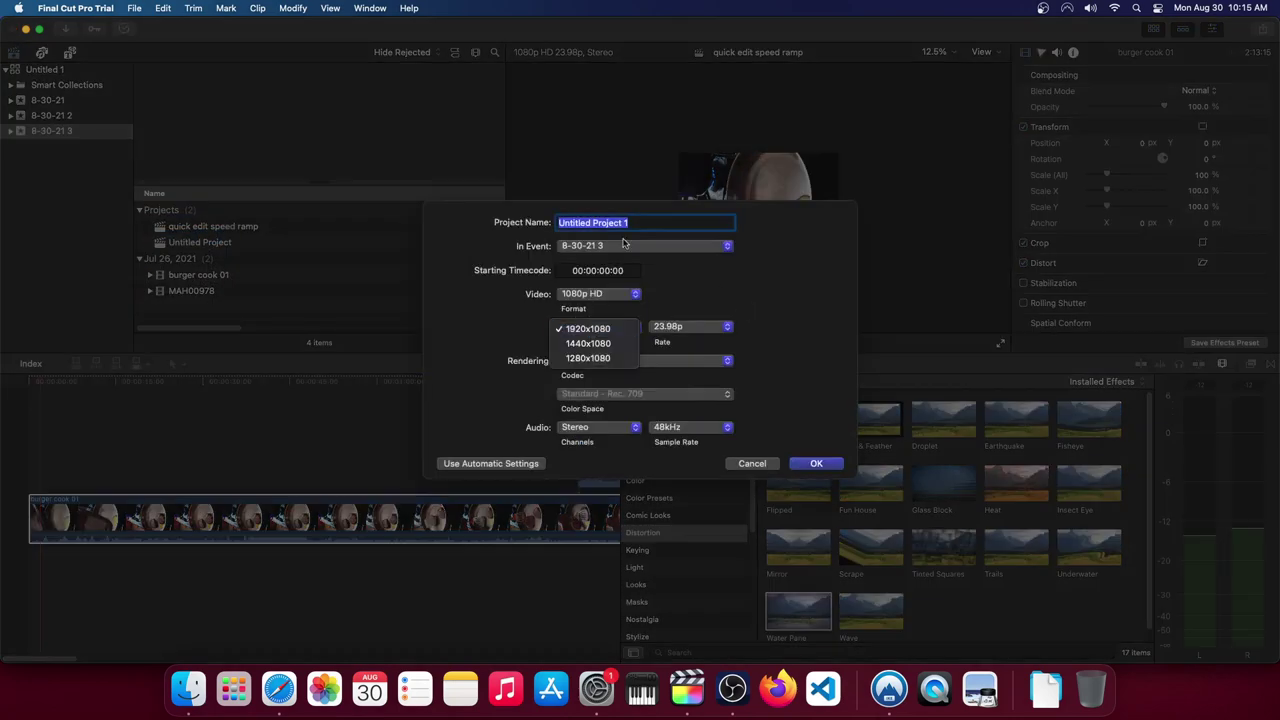
click(612, 292)
click(606, 295)
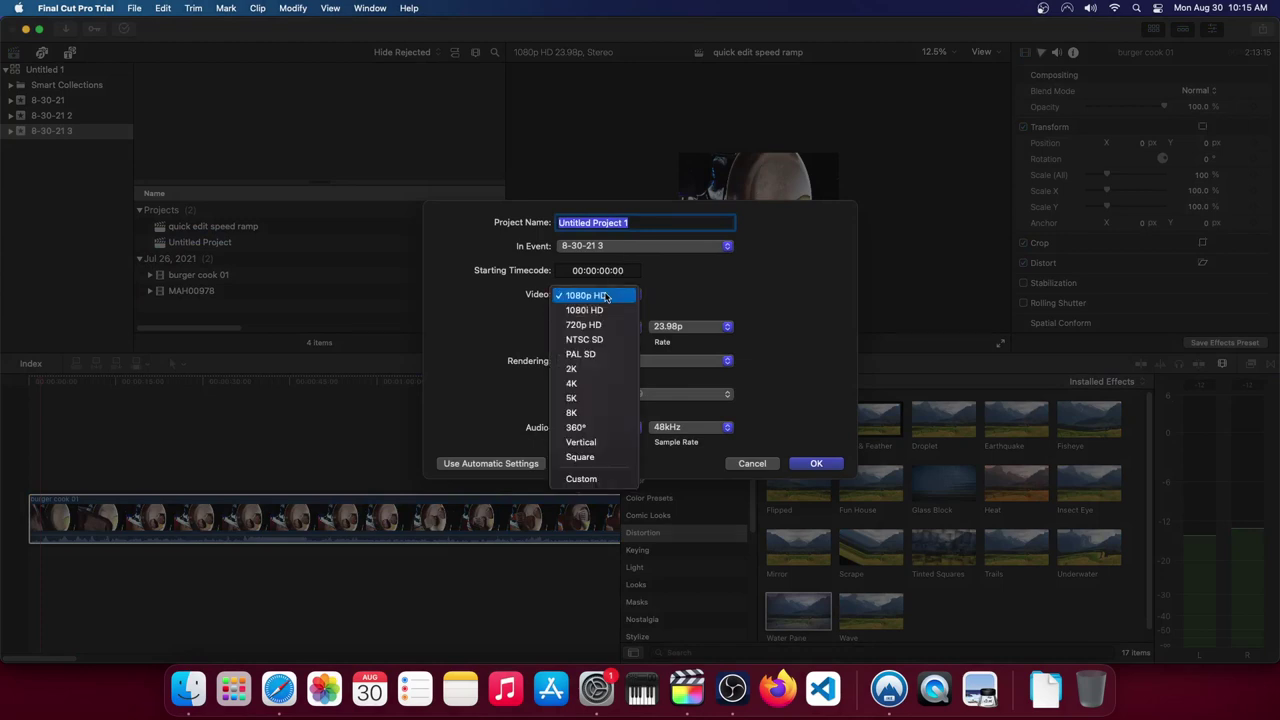
click(590, 478)
double_click(577, 312)
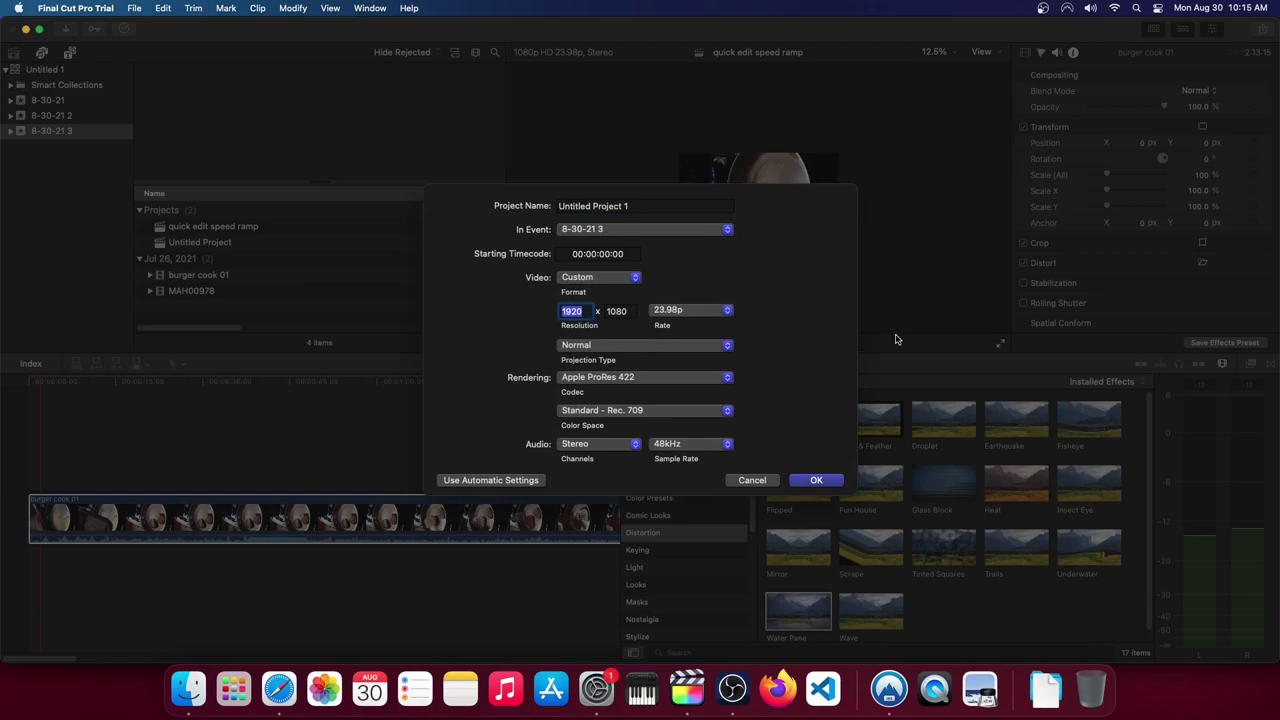
text(10)
key(Tab)
text(192)
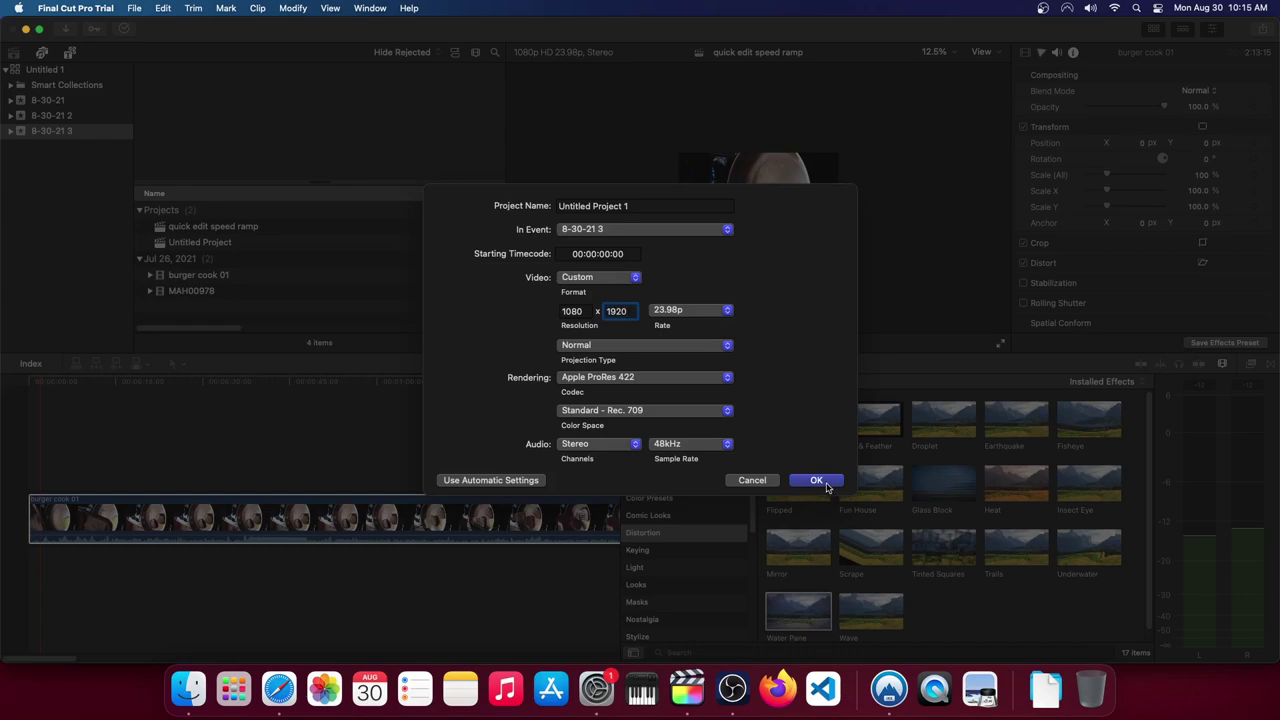
click(816, 481)
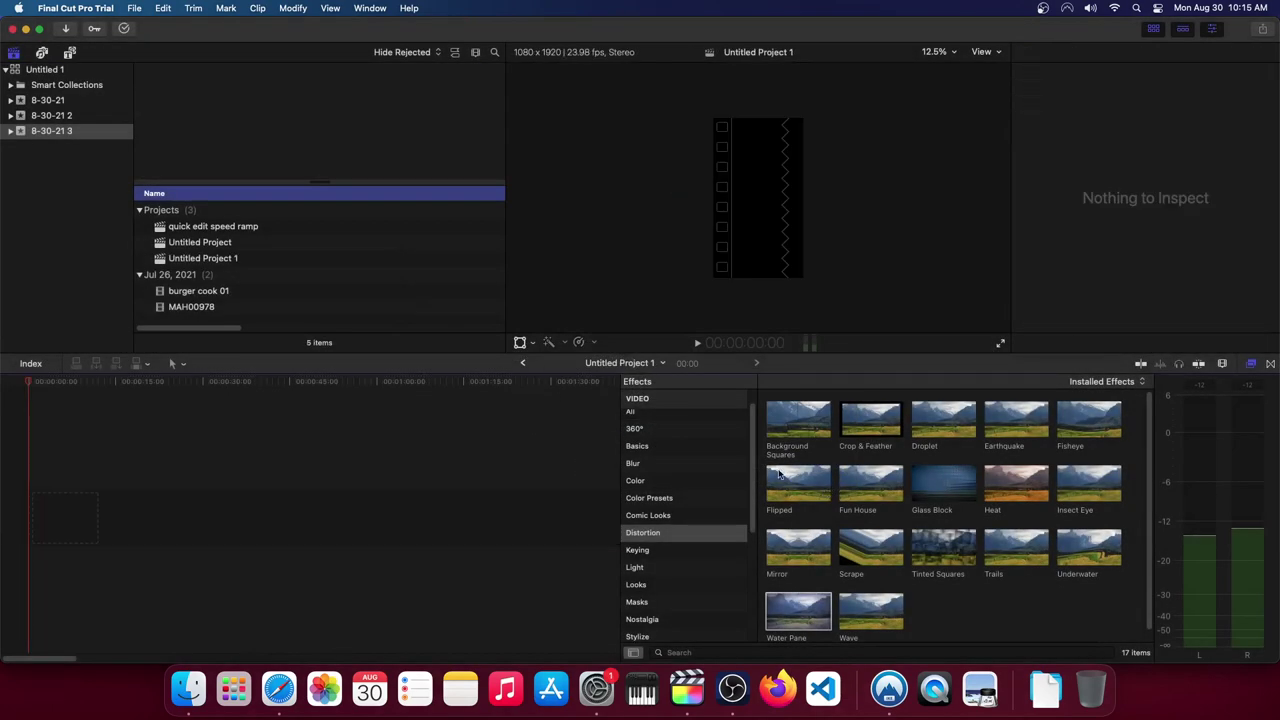
Drag burger cook 01.MP4, MAH00978.MP4 and MAH00979.MP4 from Finder into the timeline in order
key(super+Tab)
drag(547, 127, 62, 518)
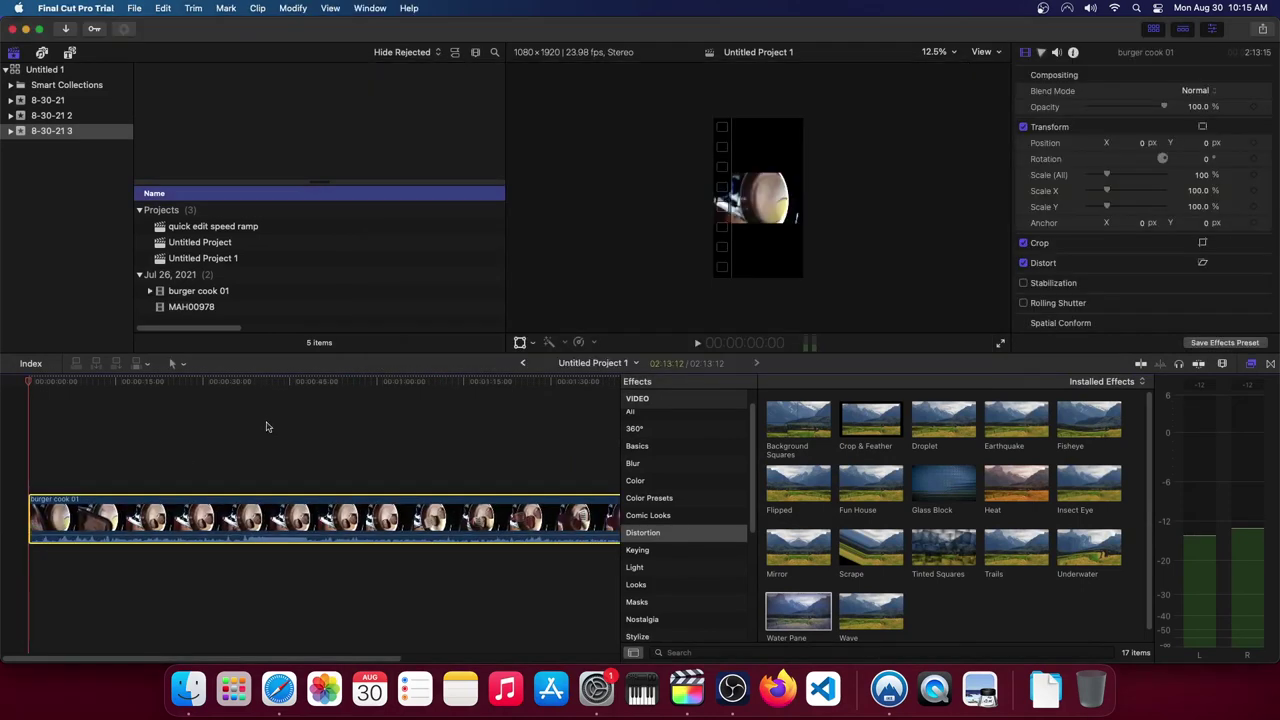
key(super+minus)
key(super+Tab)
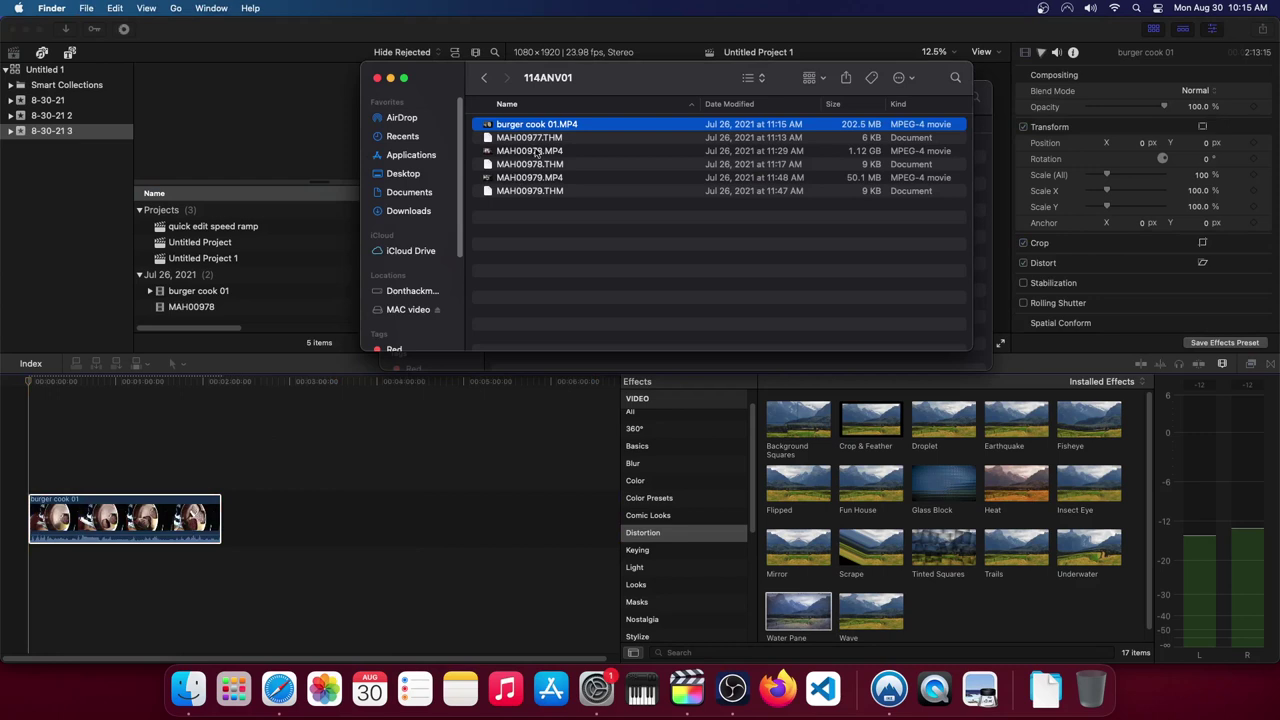
drag(537, 152, 290, 515)
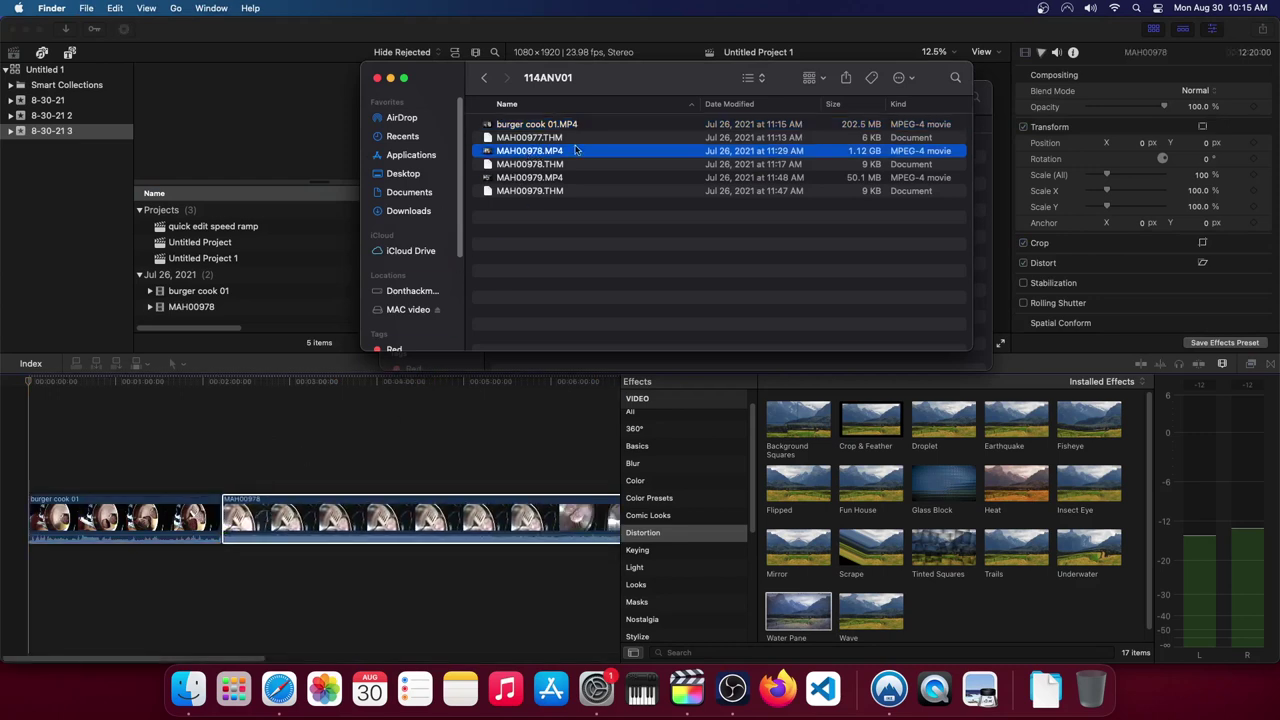
key(super+minus)
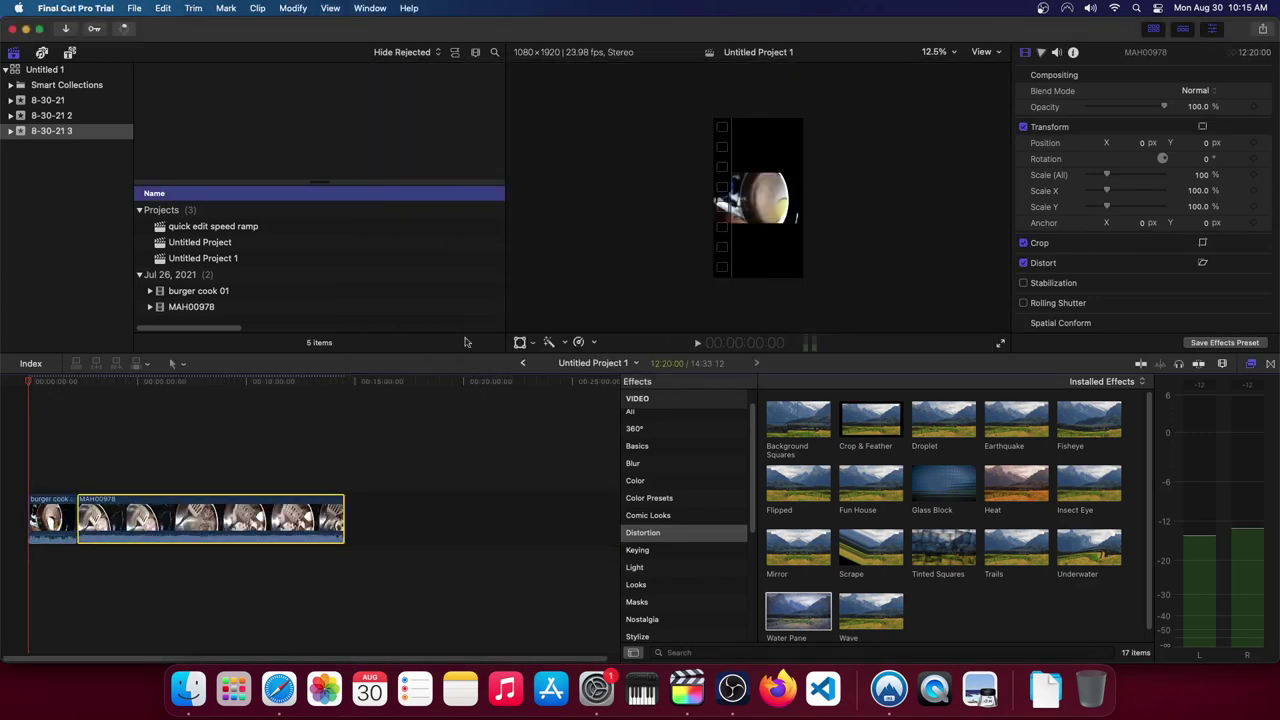
key(super+Tab)
drag(513, 177, 362, 515)
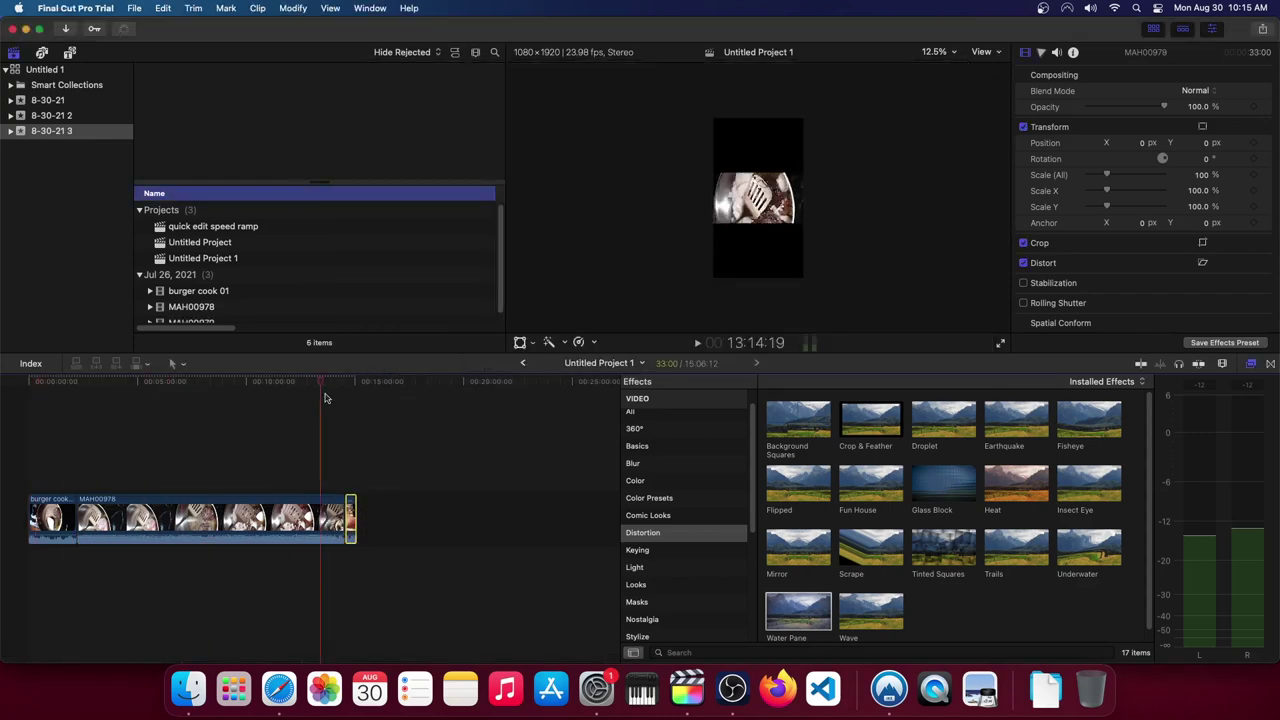
Select every timeline clip and set Rotation to 270° and Scale (All) to 202%
key(super+a)
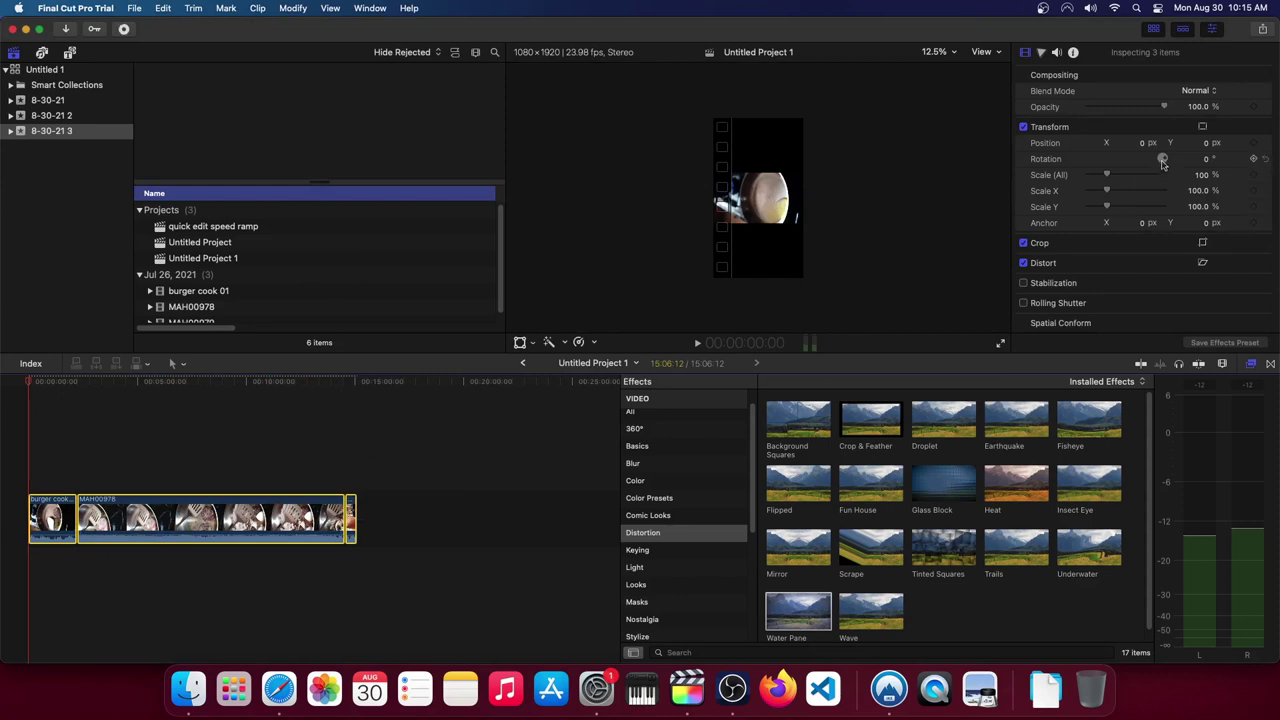
click(1203, 160)
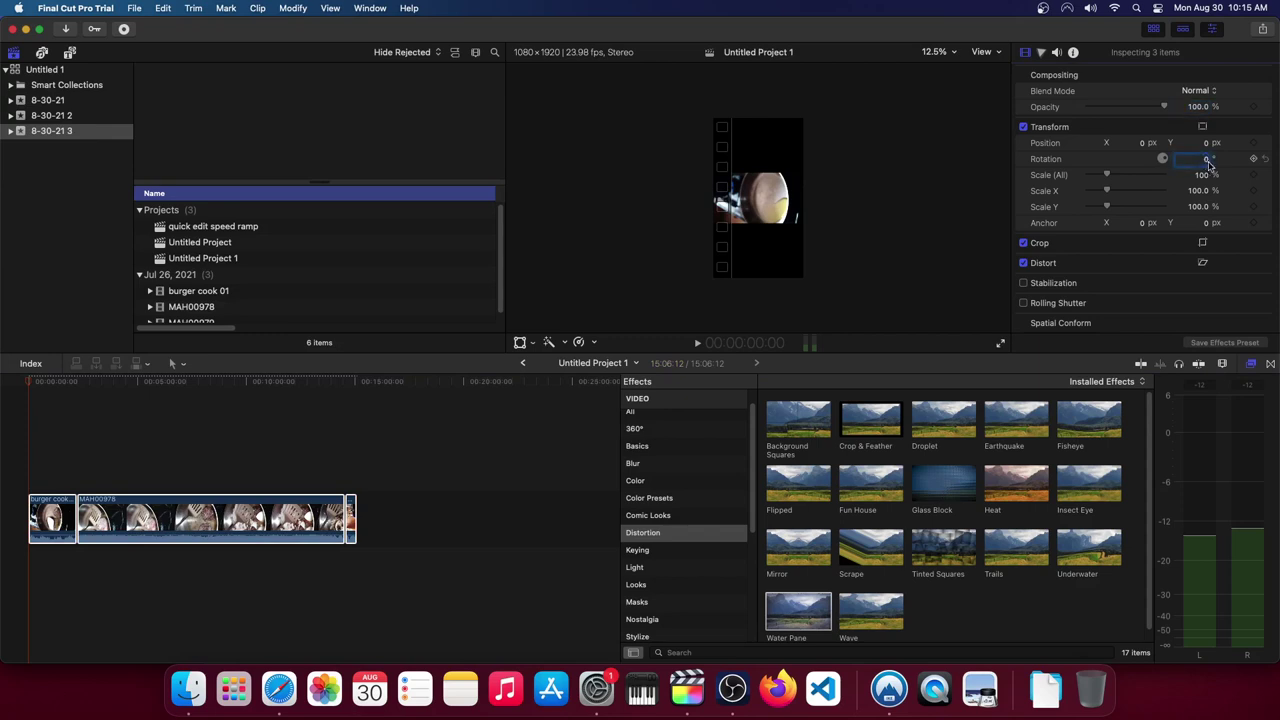
text(270)
key(Return)
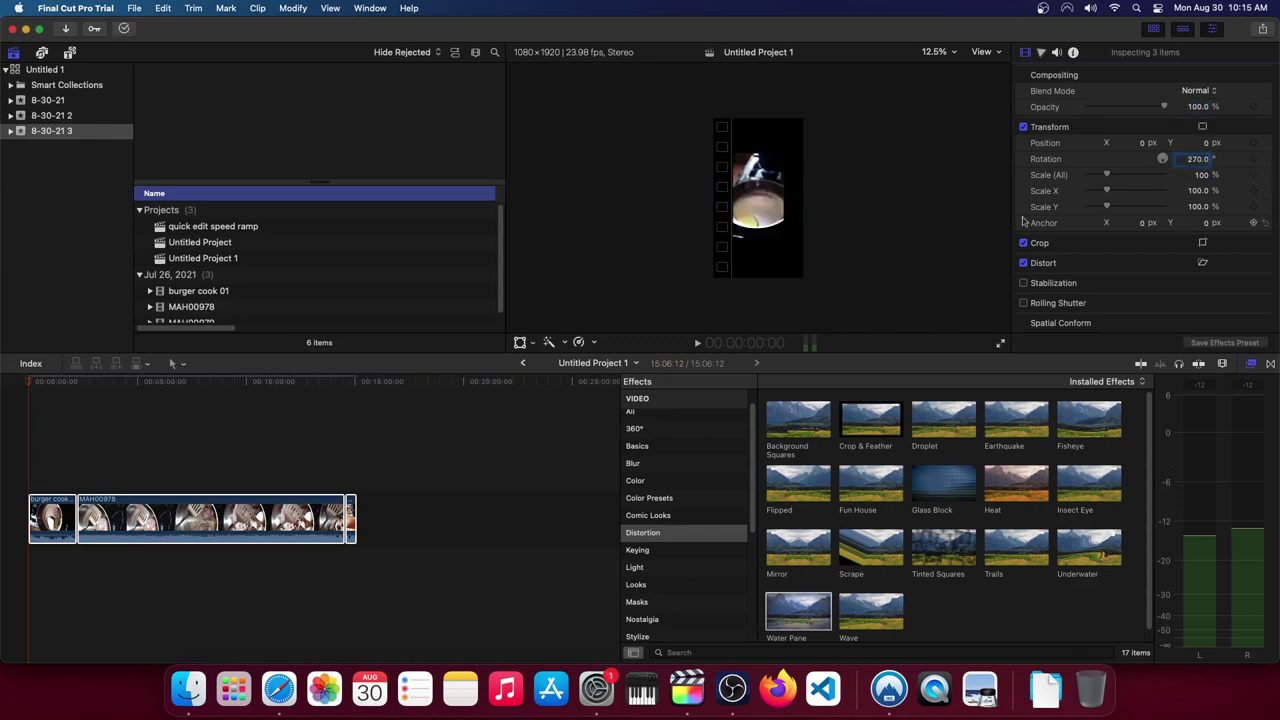
drag(1108, 176, 1126, 175)
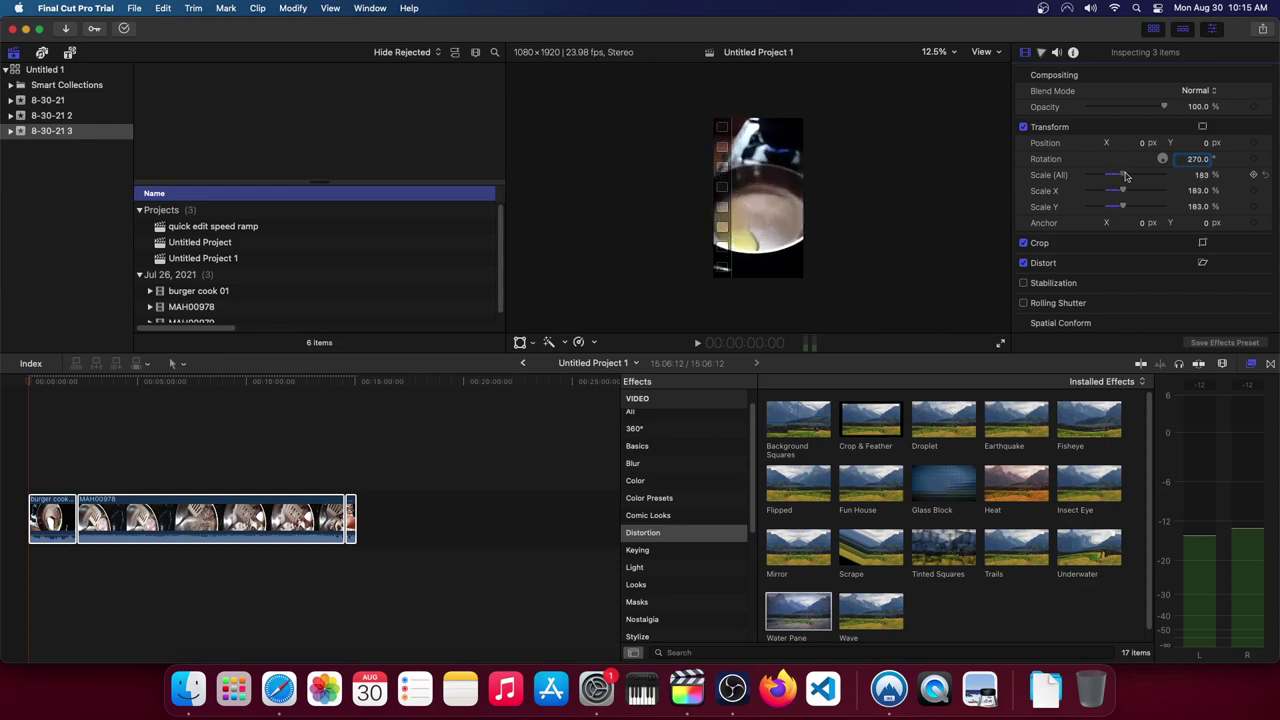
click(118, 393)
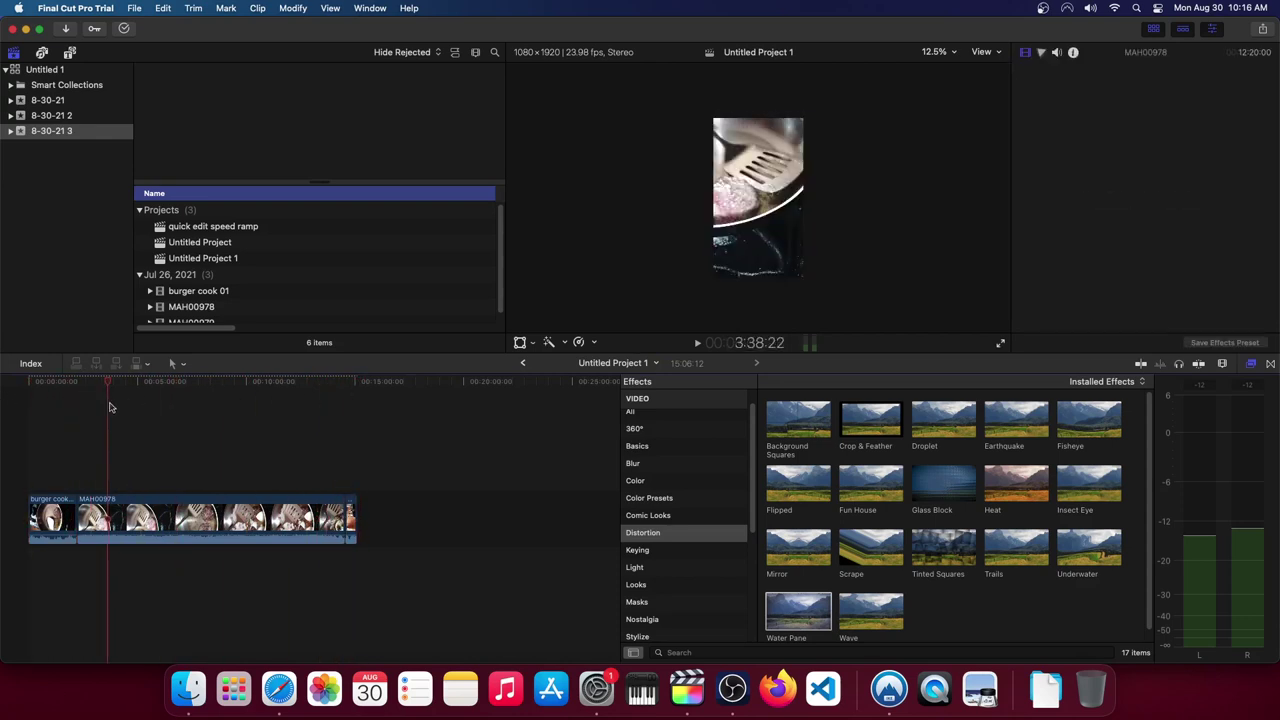
Set MAH00978's Scale (All) to 184% and display its retime bar
click(170, 518)
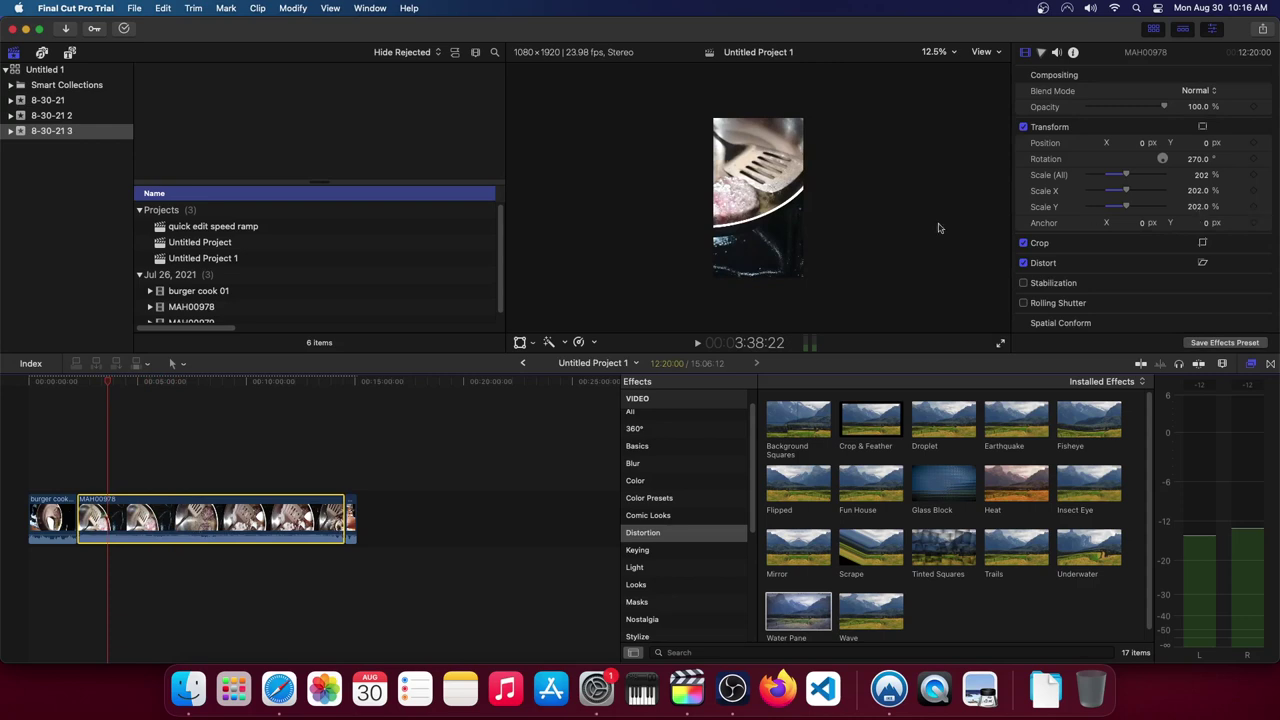
drag(1127, 175, 1125, 176)
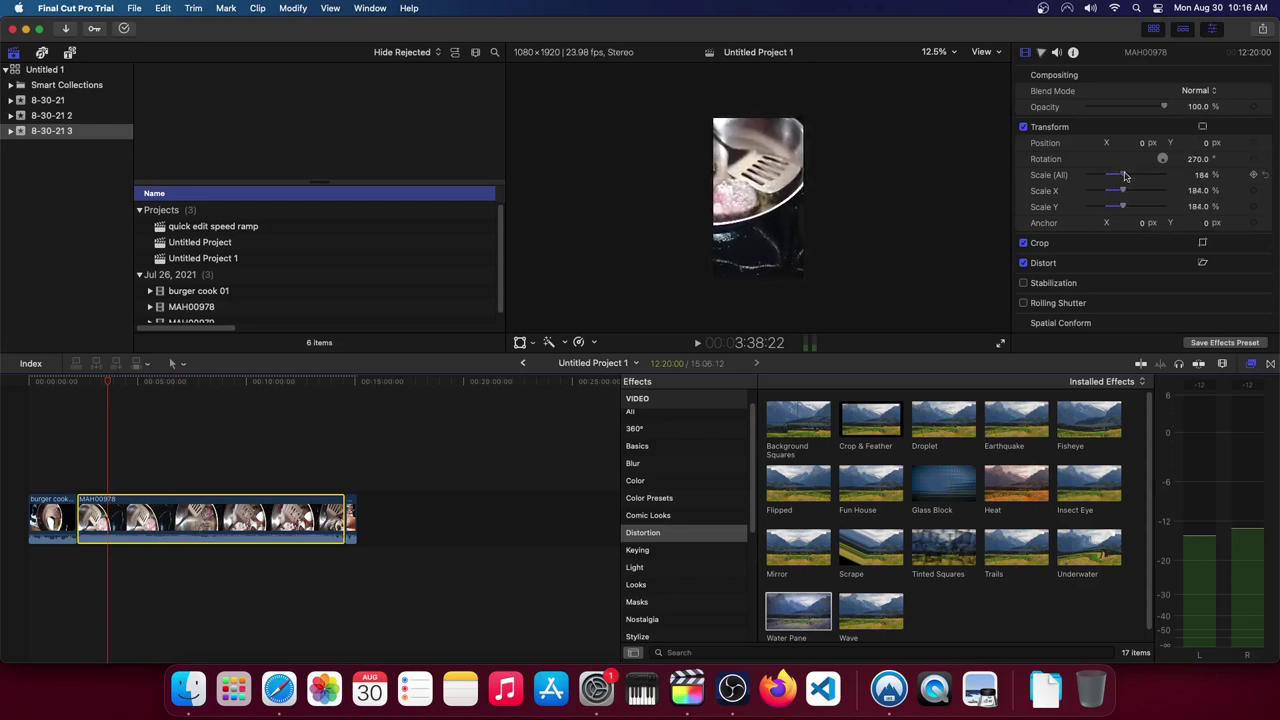
mouse_move(114, 383)
mouse_down()
mouse_move(283, 393)
mouse_move(83, 401)
mouse_up()
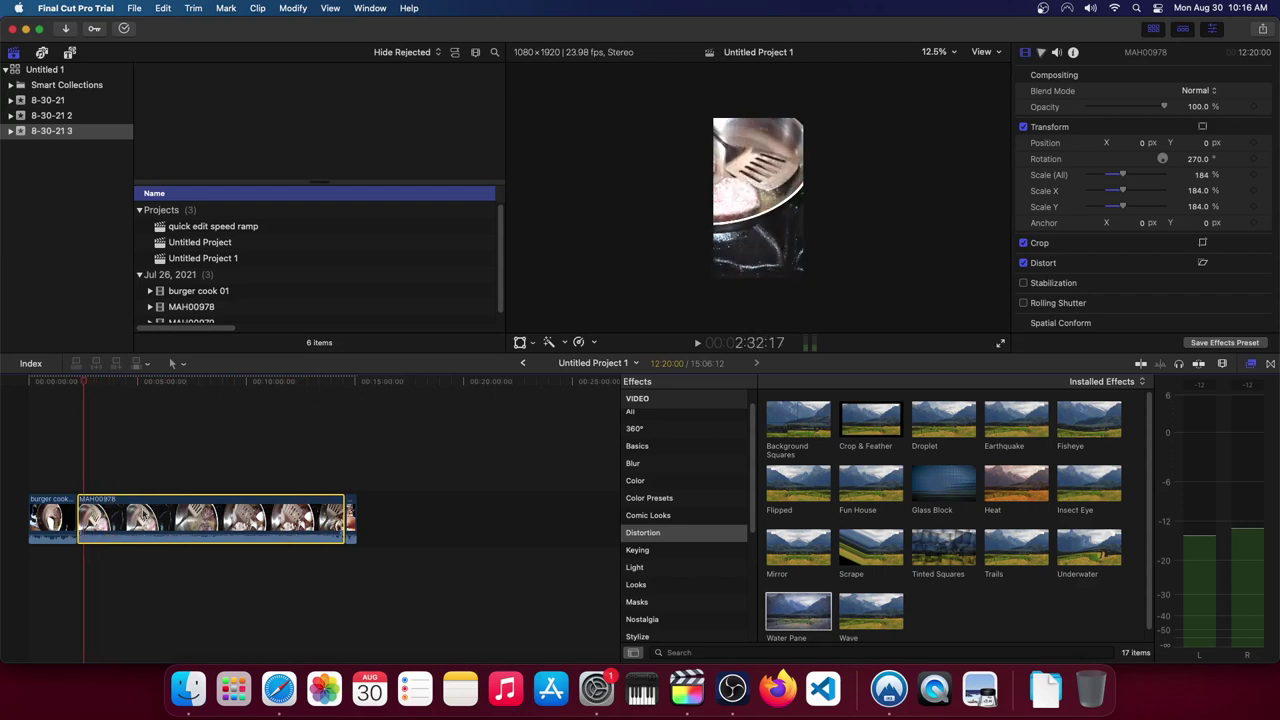
key(super+r)
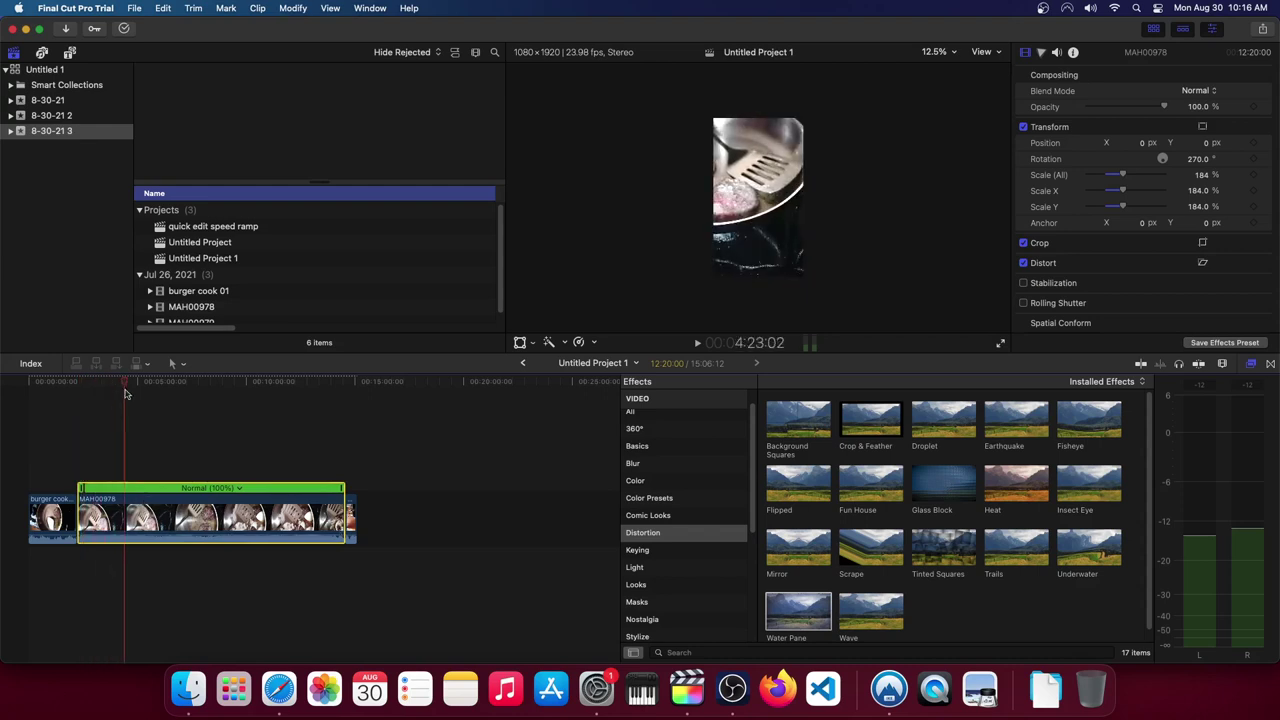
Blade MAH00978's speed at two chosen playhead positions
drag(85, 389, 128, 386)
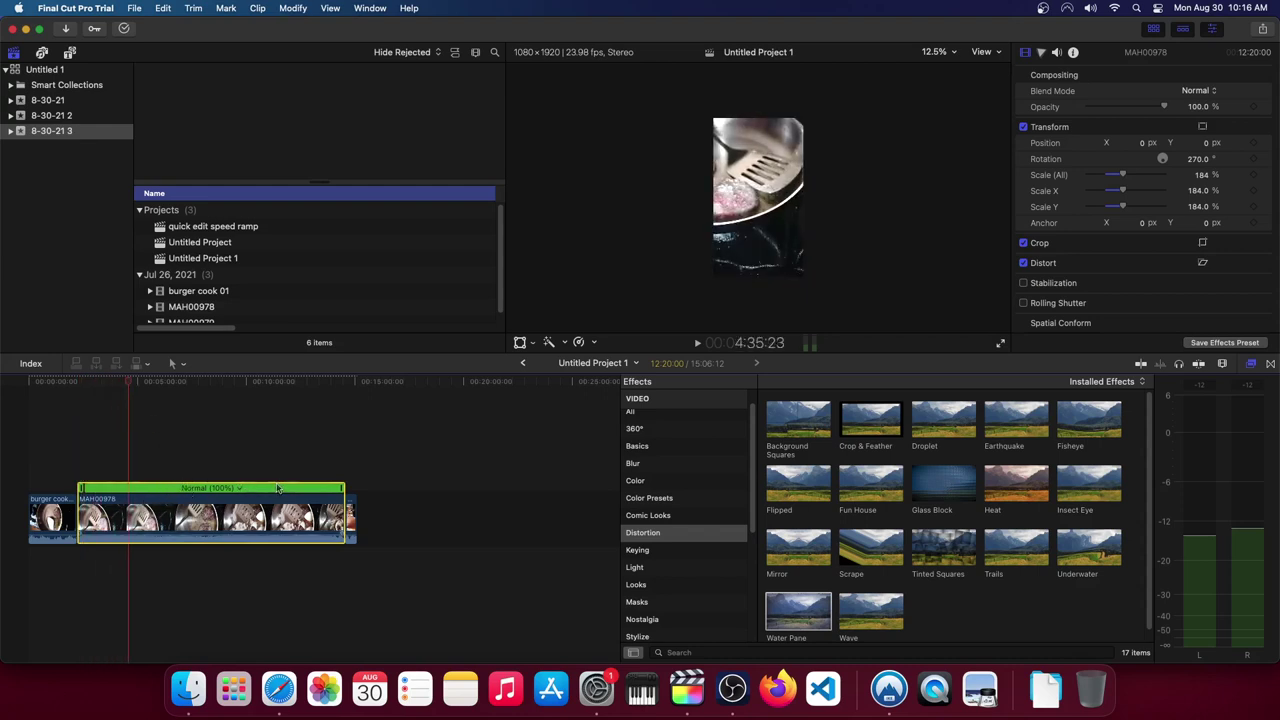
mouse_move(128, 385)
mouse_down()
mouse_move(103, 397)
mouse_move(161, 399)
mouse_up()
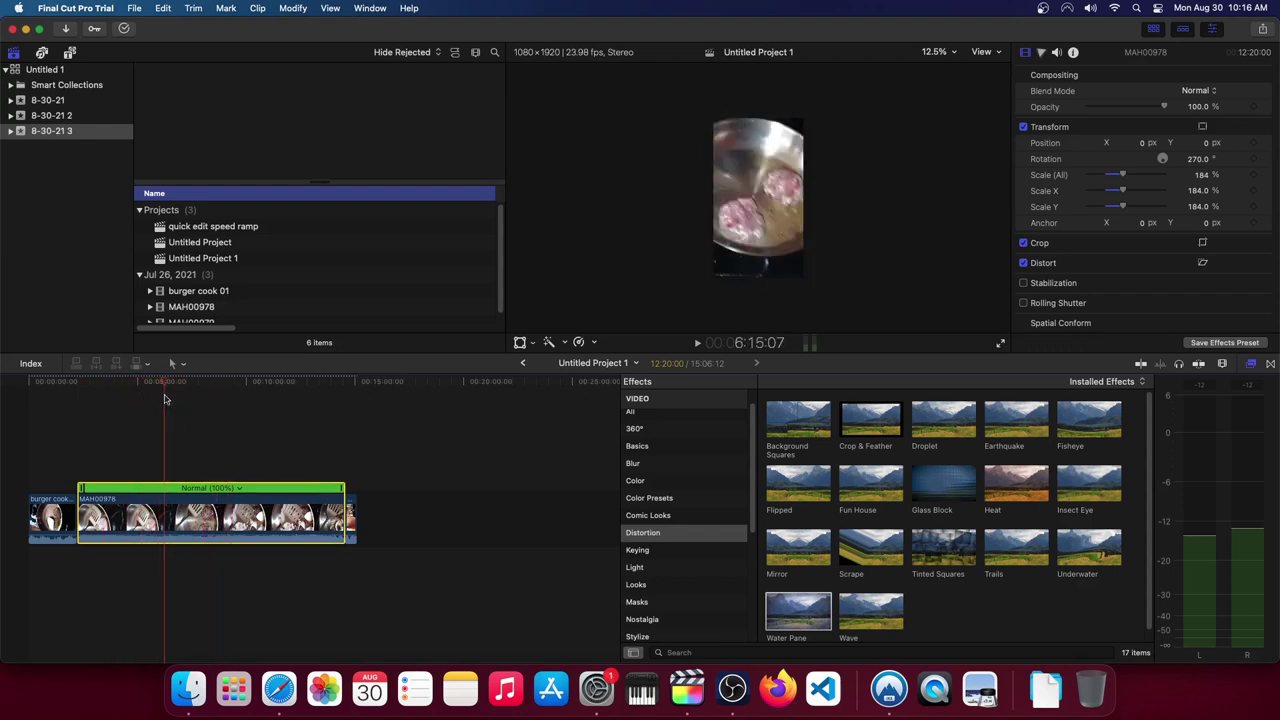
key(shift+b)
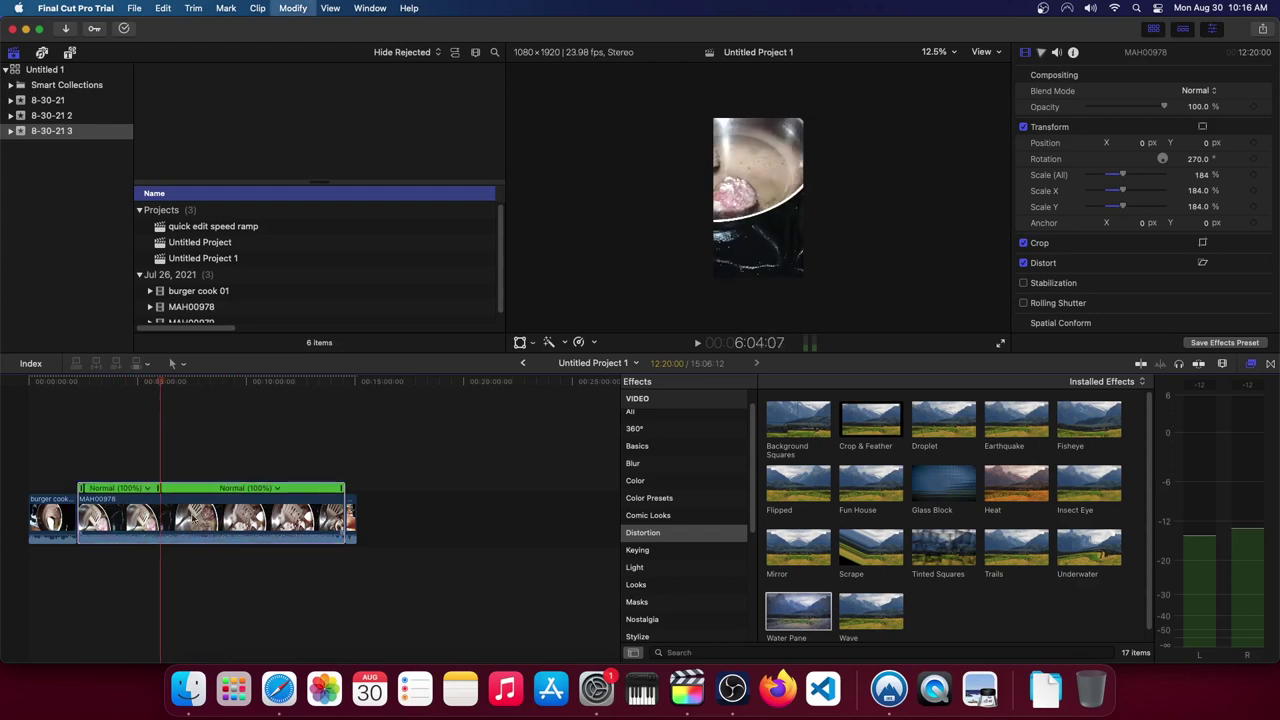
drag(162, 386, 322, 400)
key(shift+b)
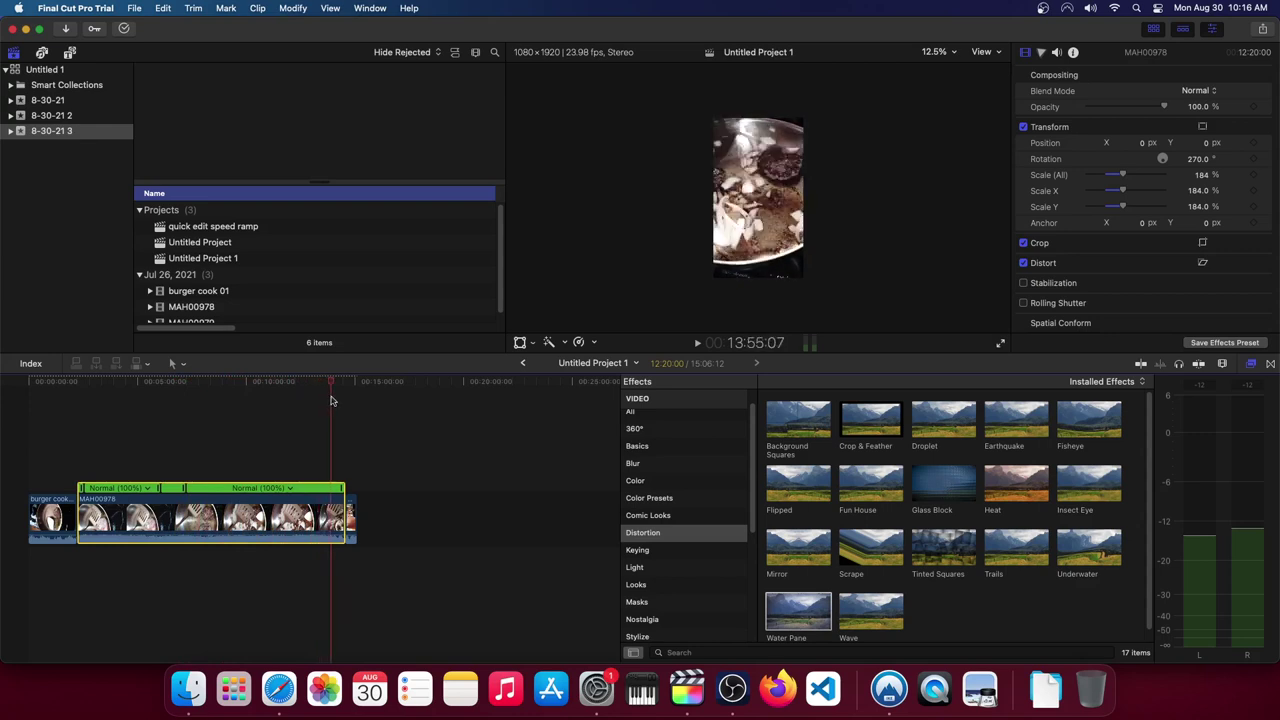
Select MAH00978 and bring up the speed options for its first section
mouse_move(322, 400)
mouse_down()
mouse_move(336, 400)
mouse_move(328, 410)
mouse_up()
click(333, 519)
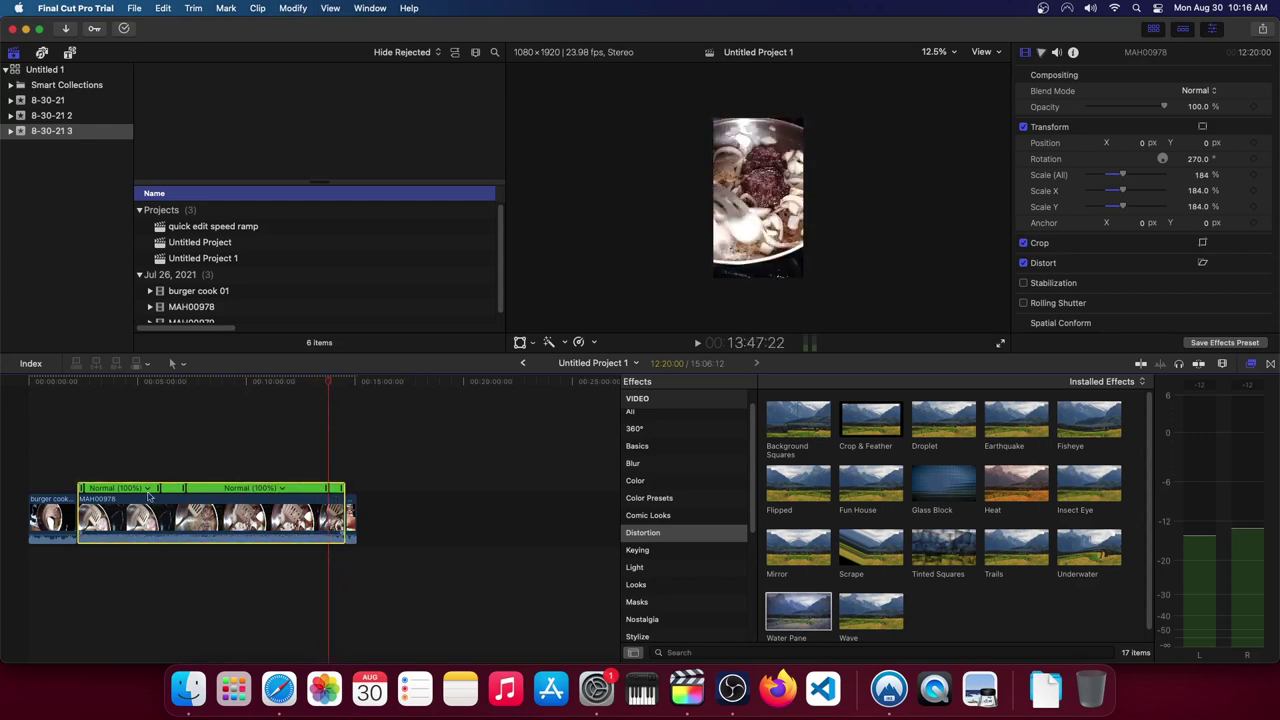
click(123, 386)
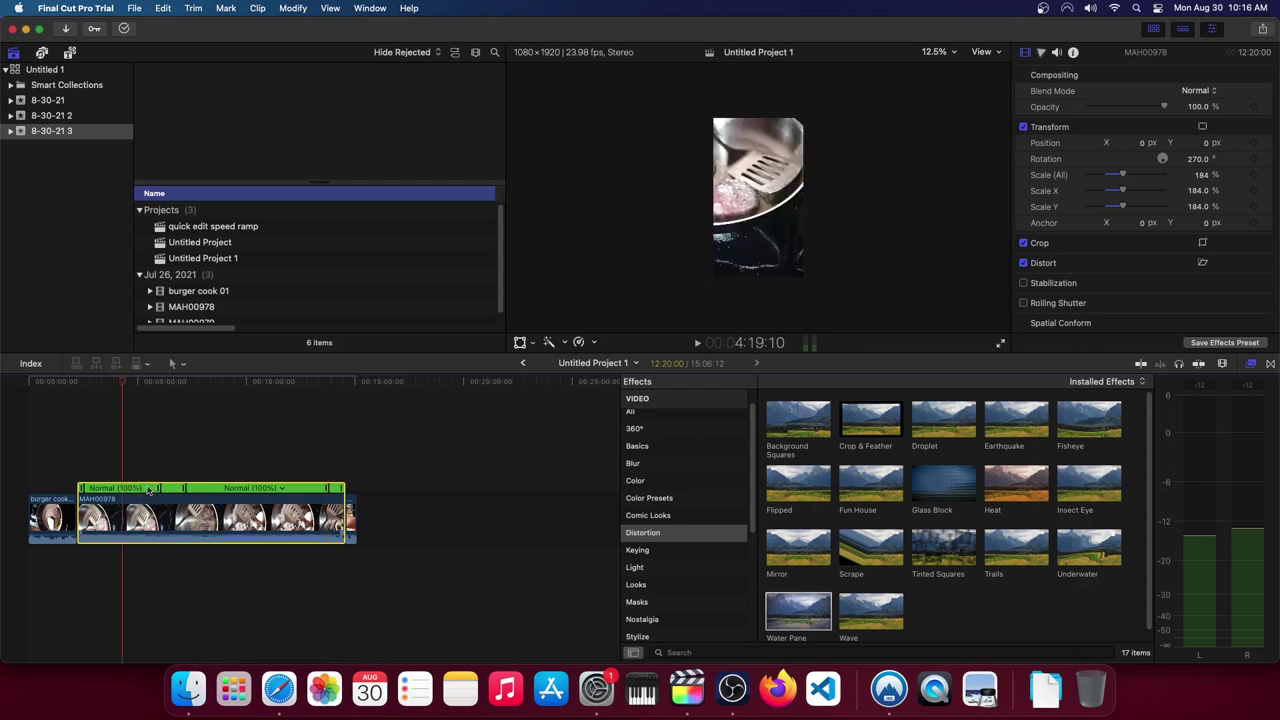
click(147, 488)
Set two of MAH00978's speed sections to Fast 8x (800%)
mouse_move(175, 517)
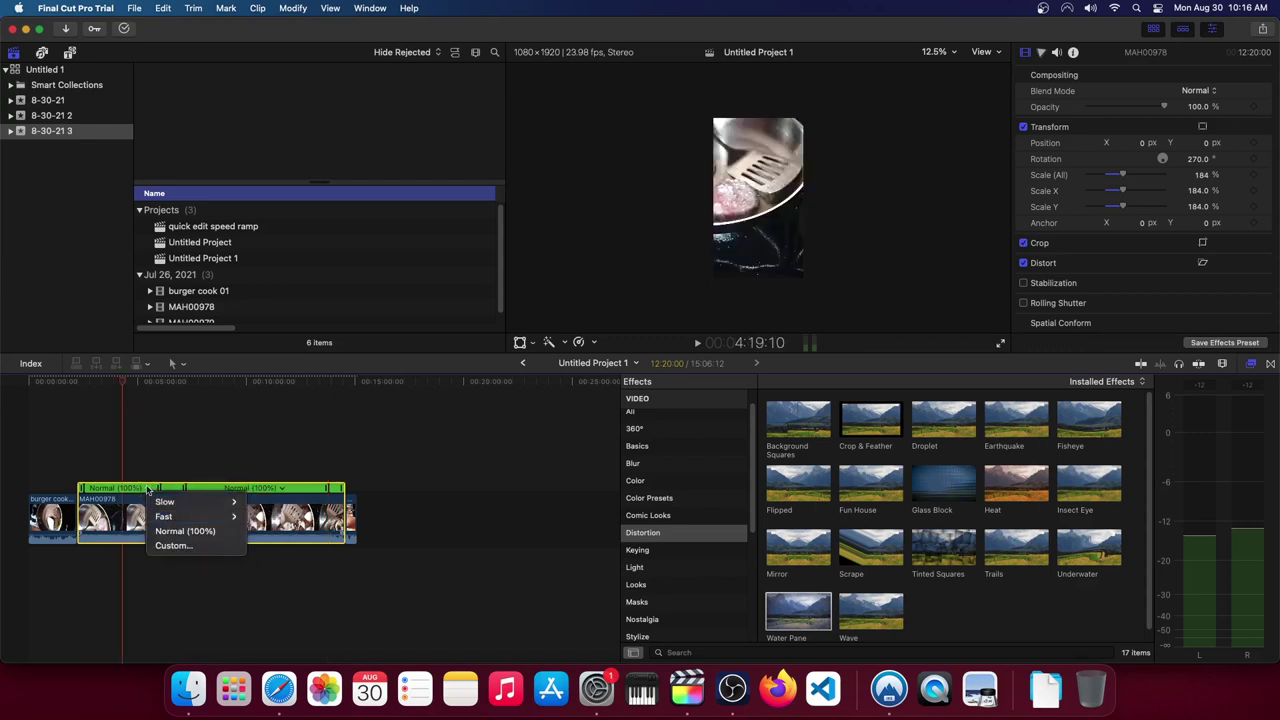
click(147, 488)
click(147, 488)
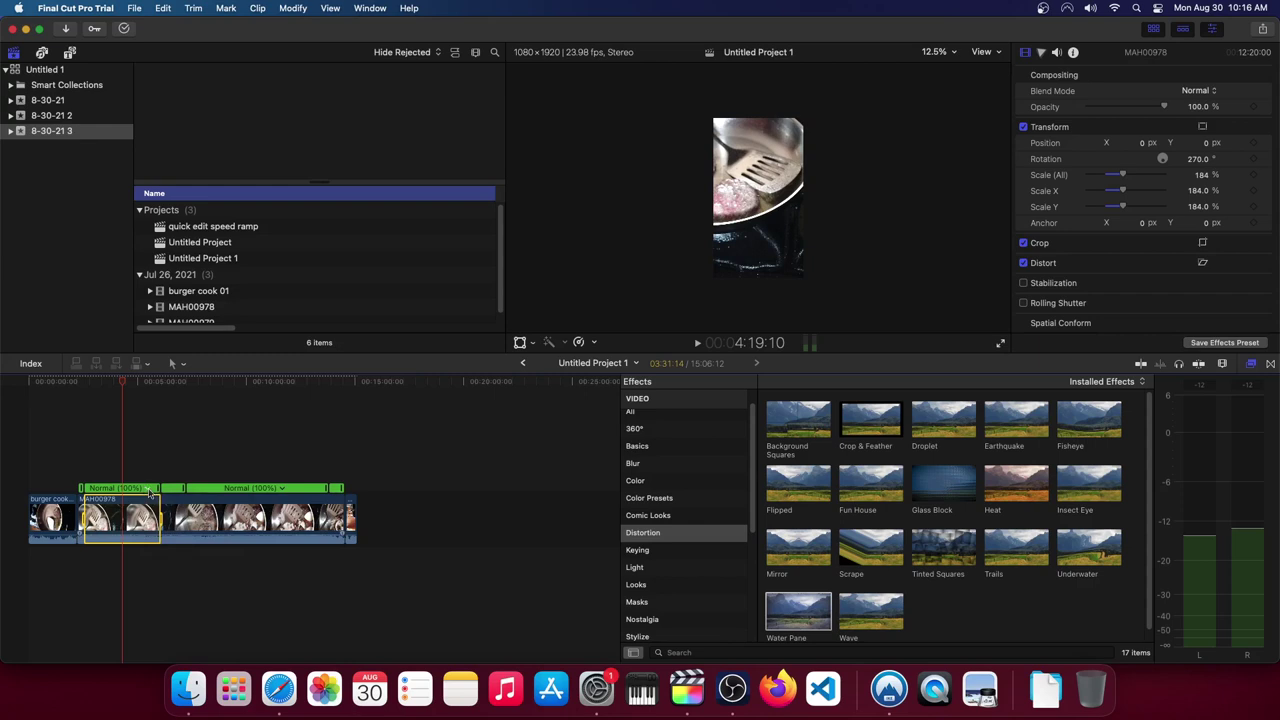
click(149, 492)
mouse_move(195, 516)
click(262, 547)
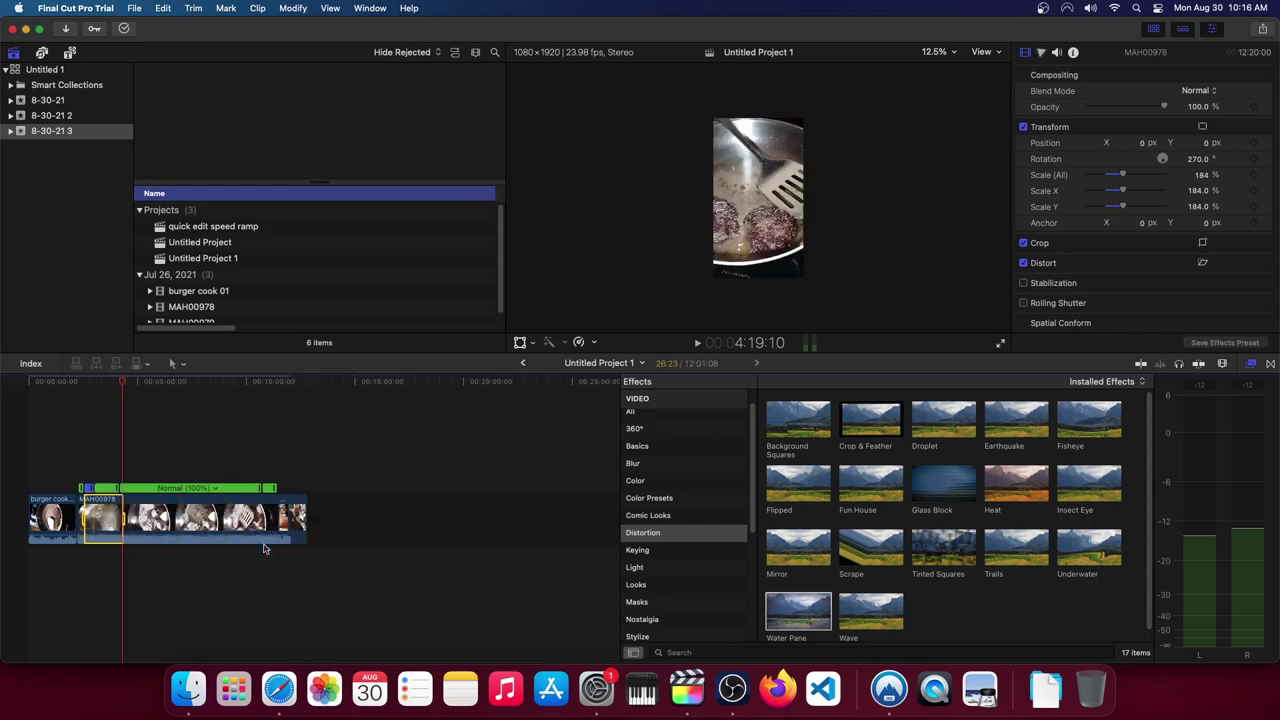
click(215, 488)
mouse_move(239, 518)
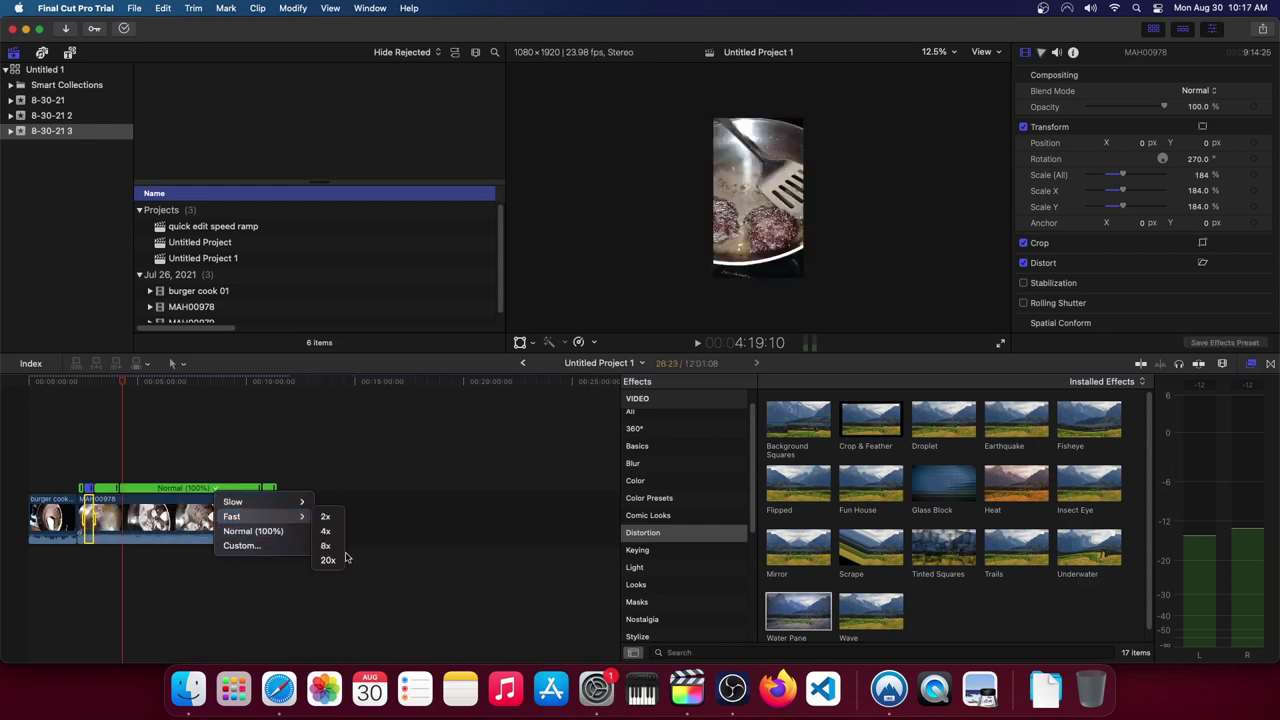
click(328, 547)
Drag a retime handle to further shorten MAH00978, then return the playhead to the start
click(99, 386)
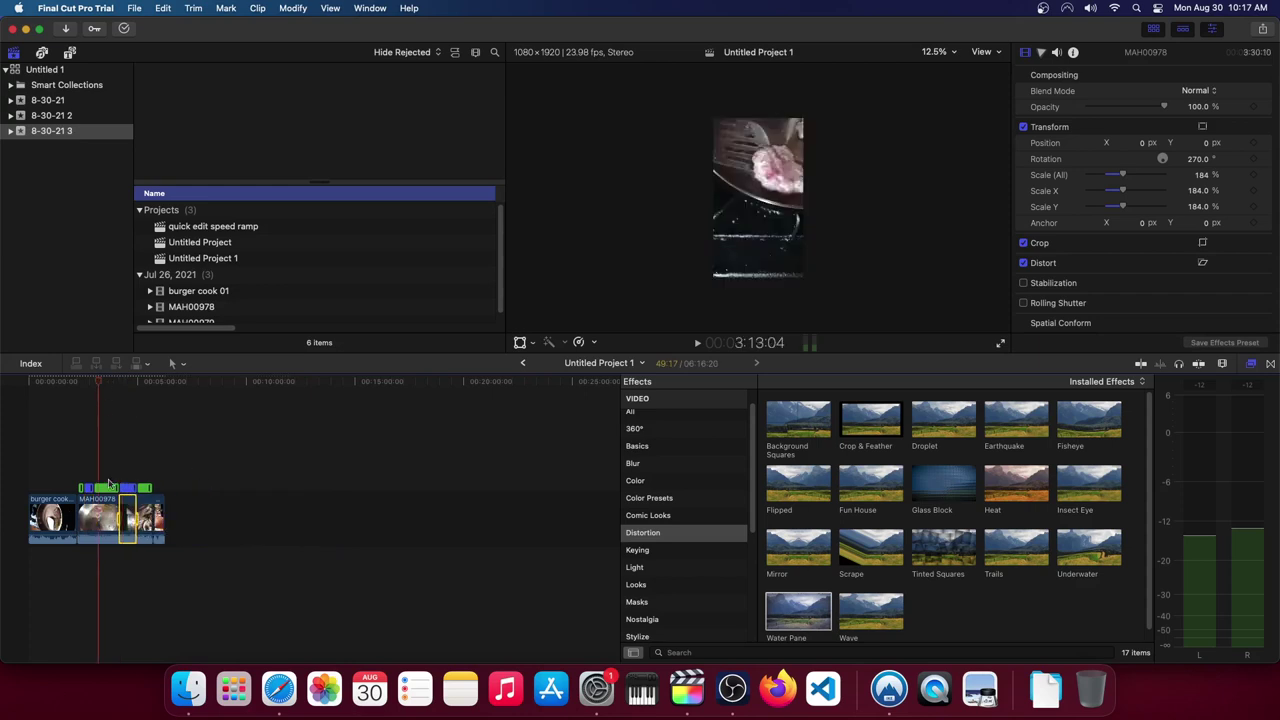
click(111, 497)
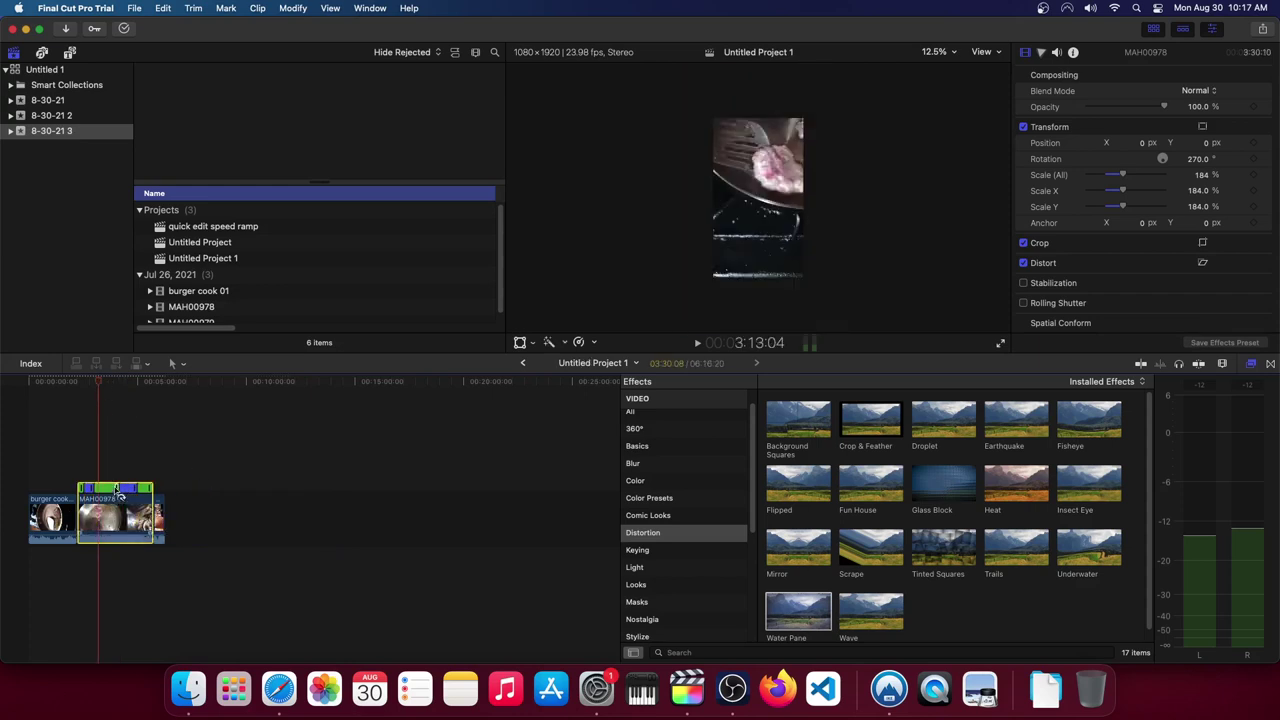
drag(118, 490, 137, 500)
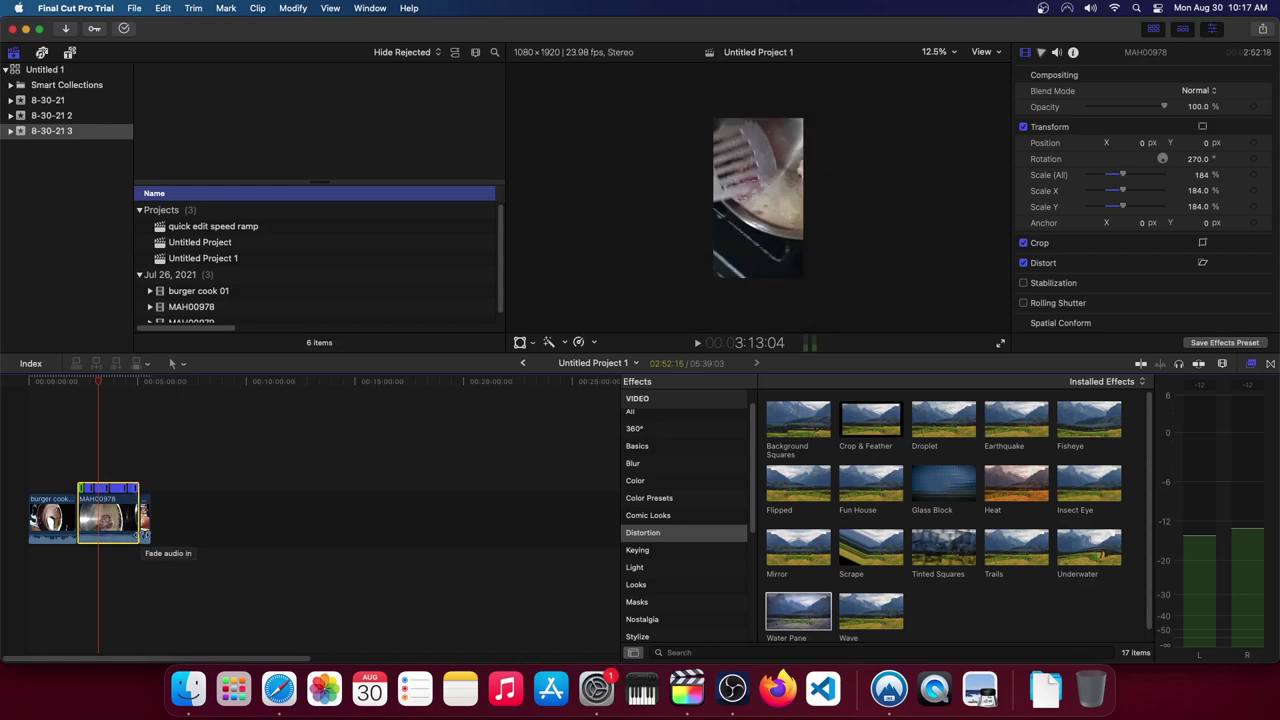
key(super+equal)
key(super+equal)
key(super+equal)
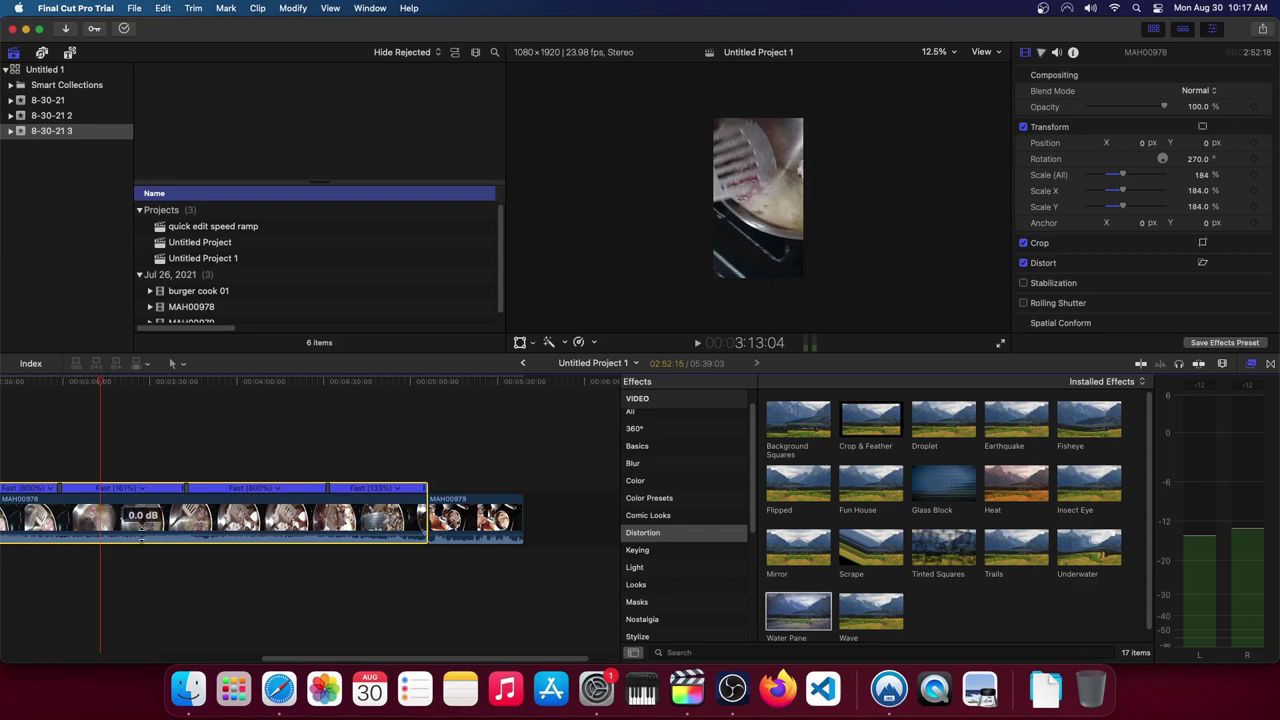
drag(357, 660, 141, 650)
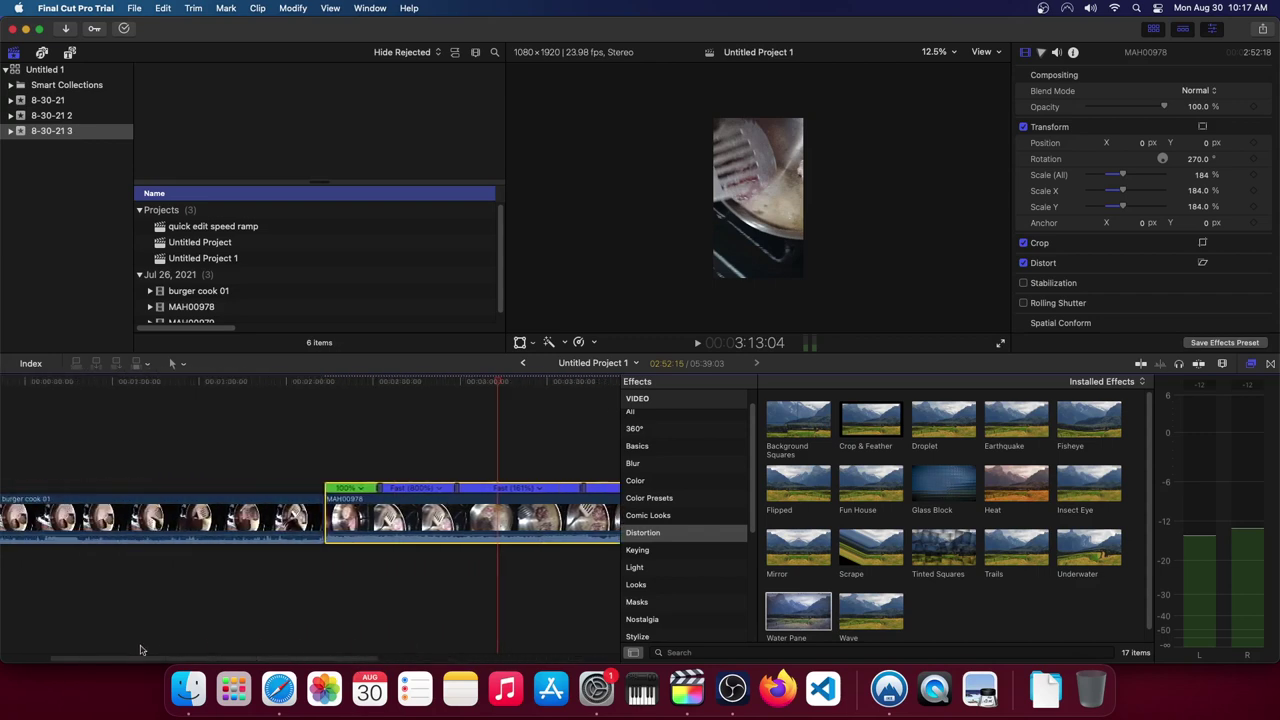
key(super+minus)
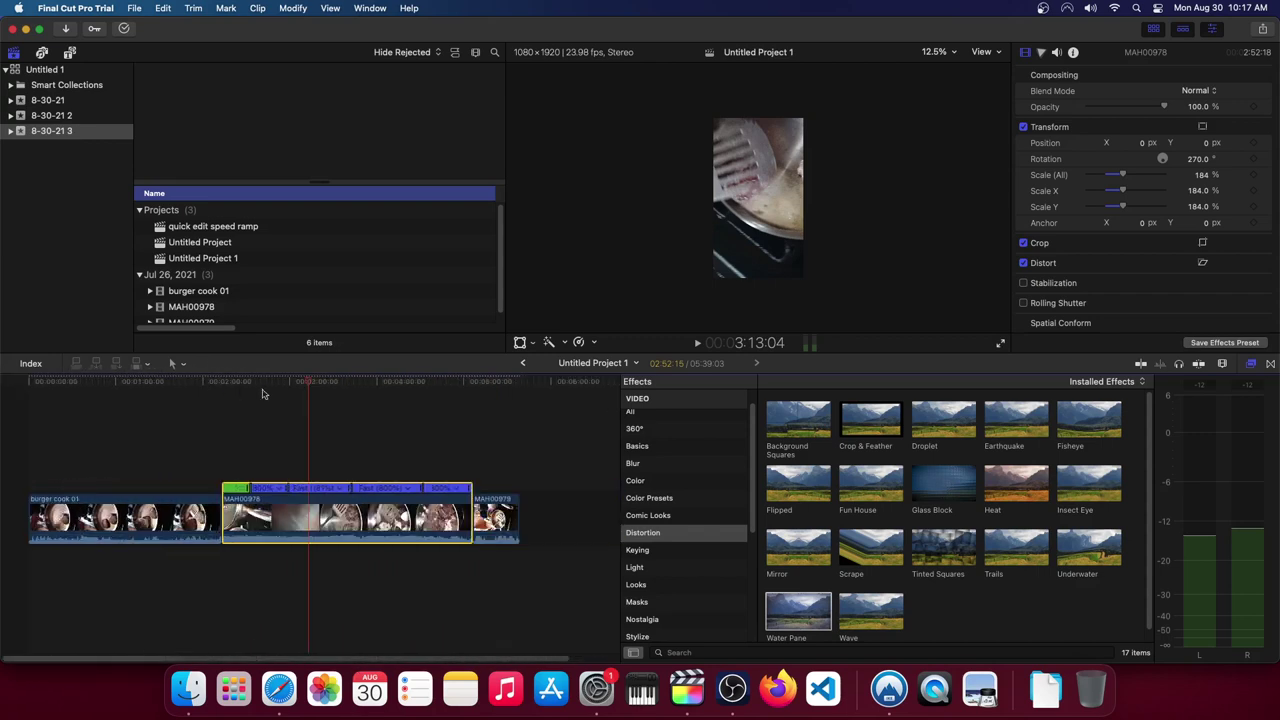
mouse_move(308, 386)
mouse_down()
mouse_move(3, 381)
mouse_move(479, 408)
mouse_up()
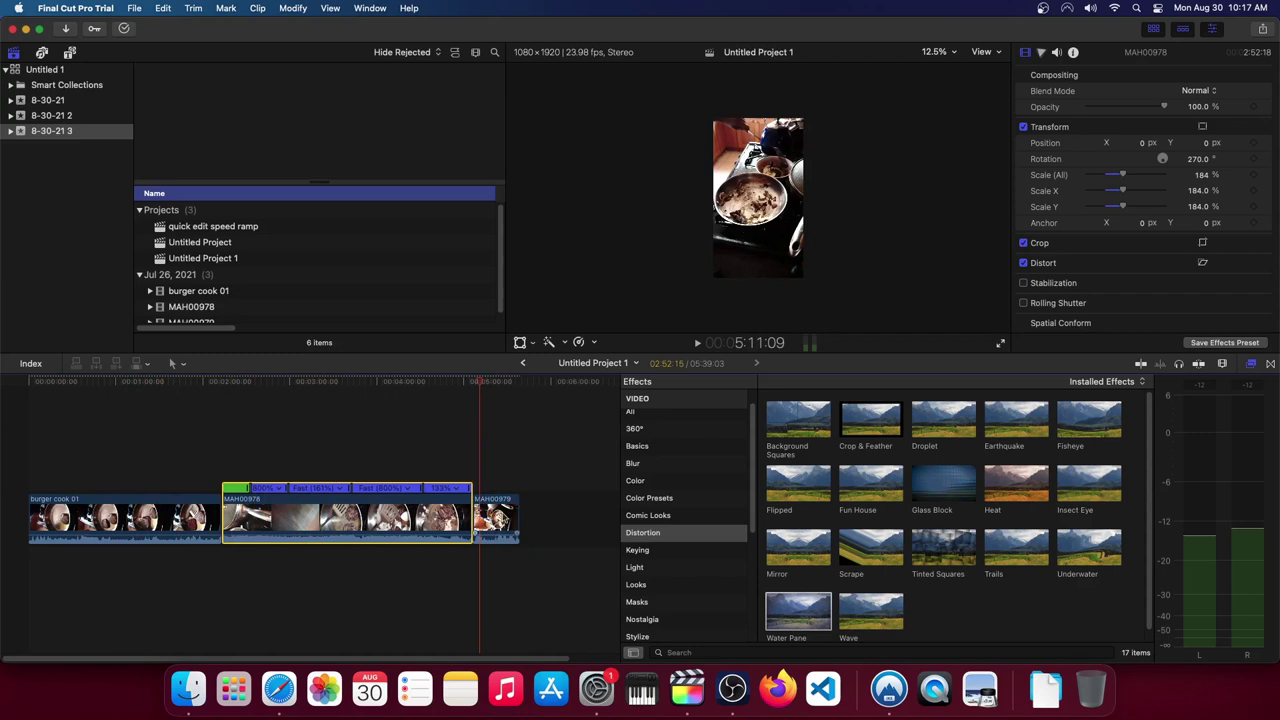
Scale MAH00979 to 321%, shift it to Y −360.2 px in the viewer, and play to check
click(500, 531)
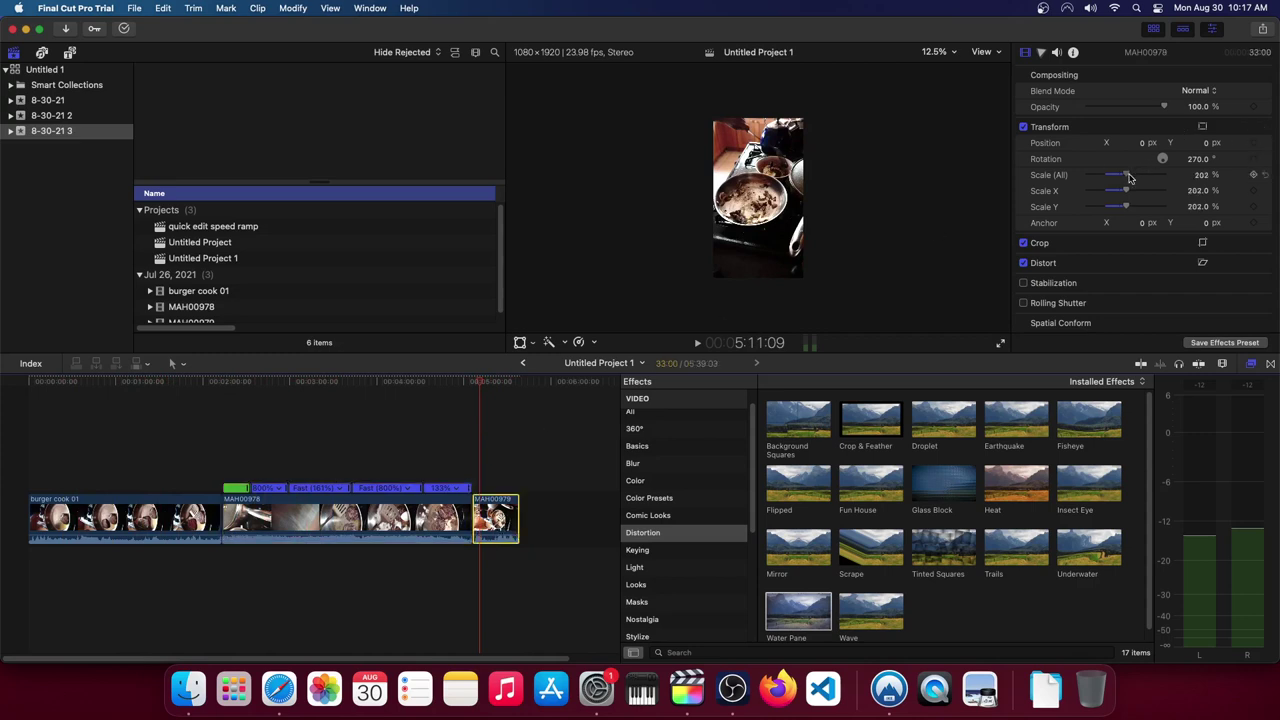
drag(1129, 178, 1153, 176)
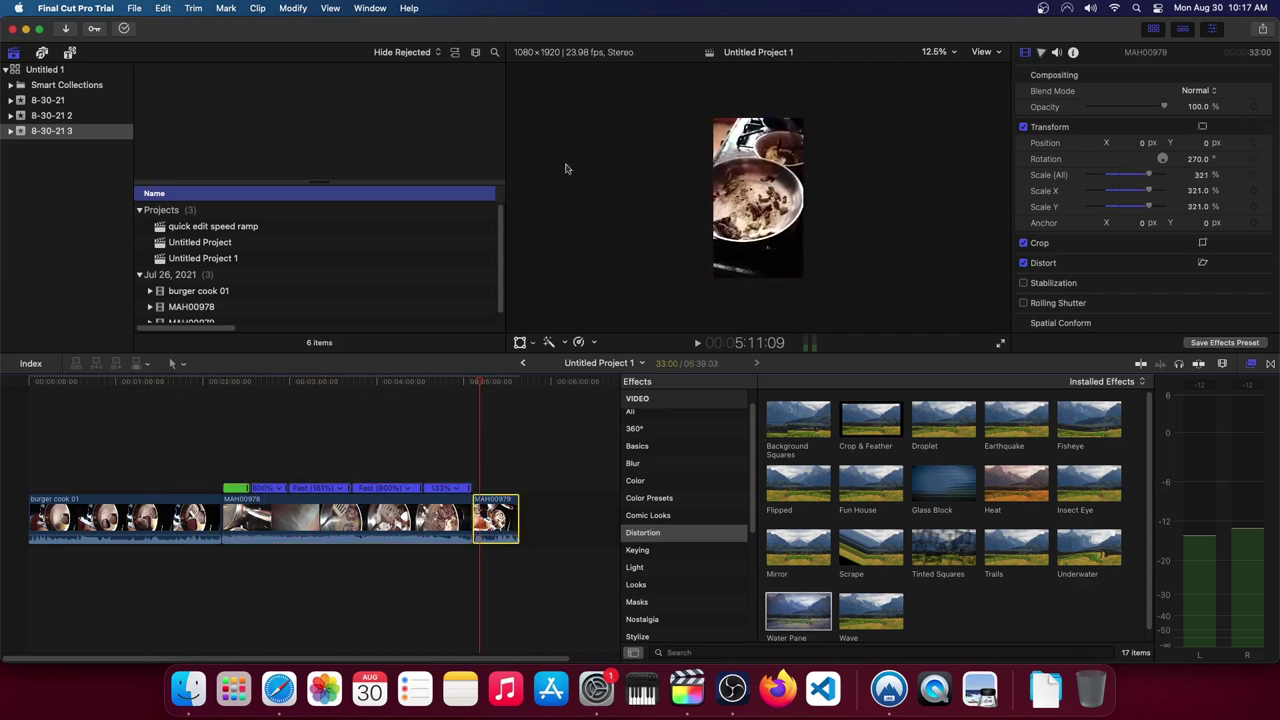
click(520, 343)
mouse_move(760, 197)
mouse_down()
mouse_move(764, 220)
mouse_move(775, 202)
mouse_up()
click(497, 520)
key(space)
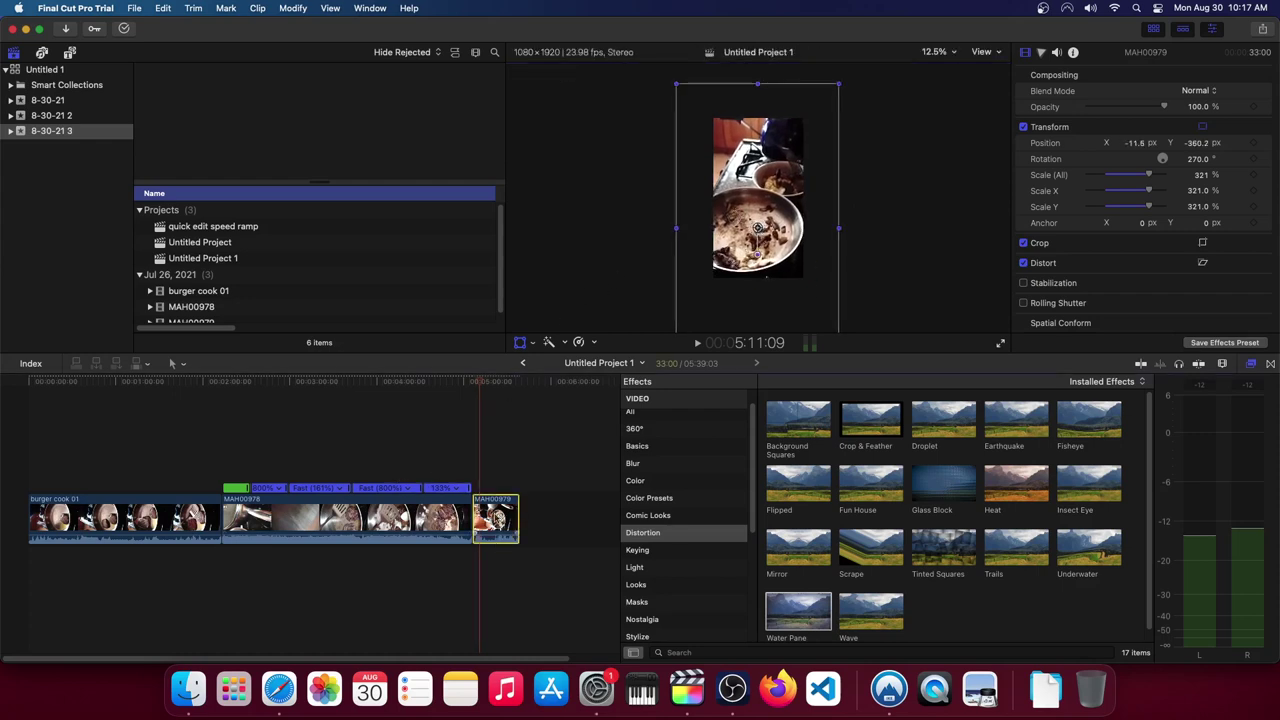
key(space)
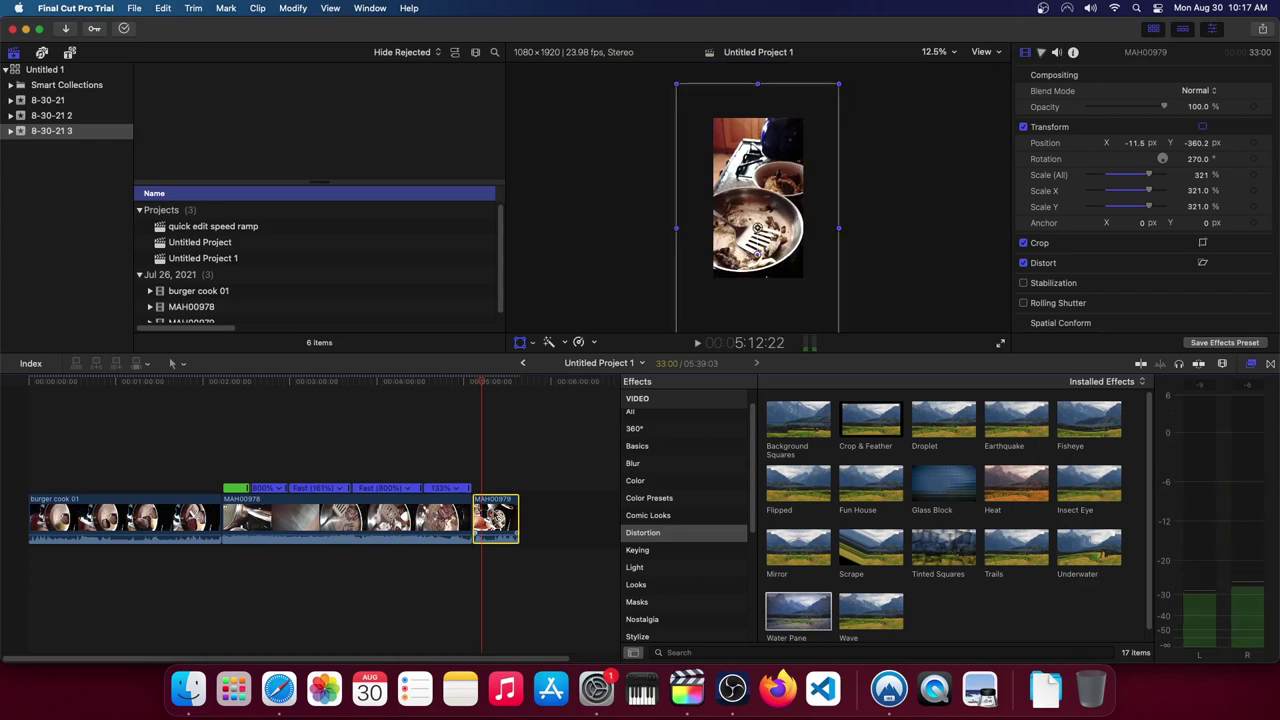
Toggle the Effects browser button repeatedly in the timeline toolbar
scroll(665, 515, up, 1)
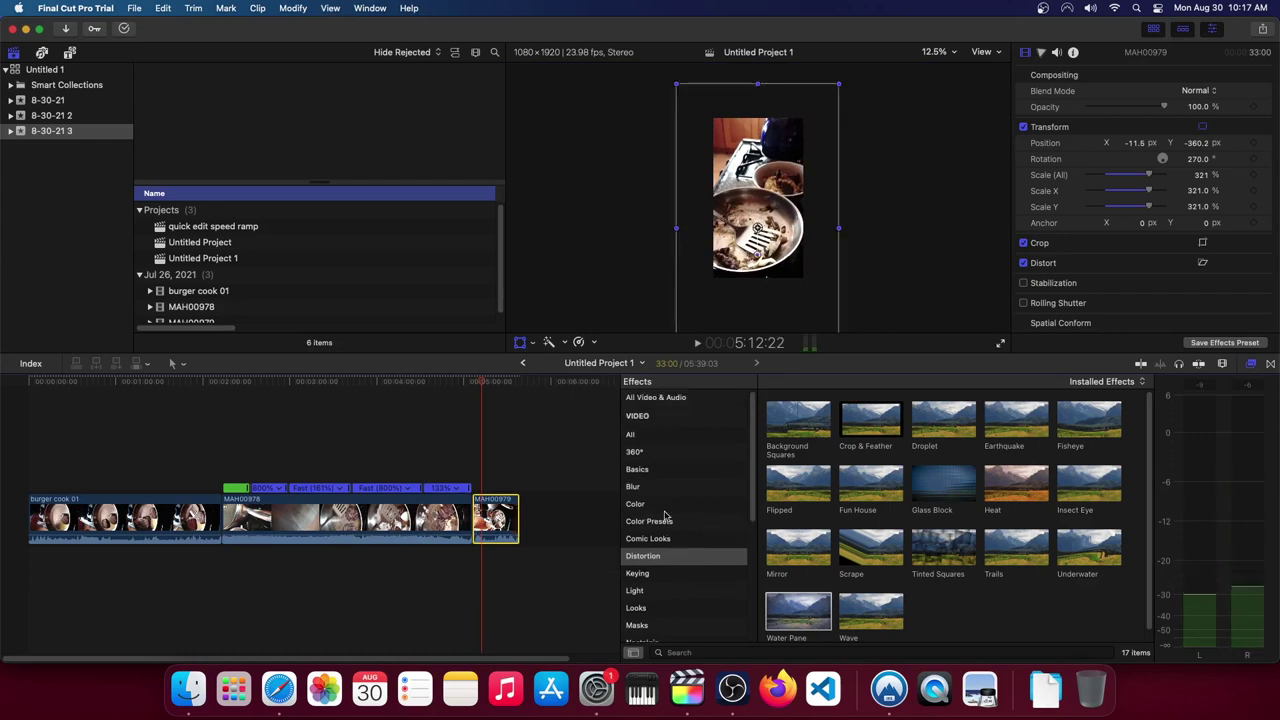
click(1220, 364)
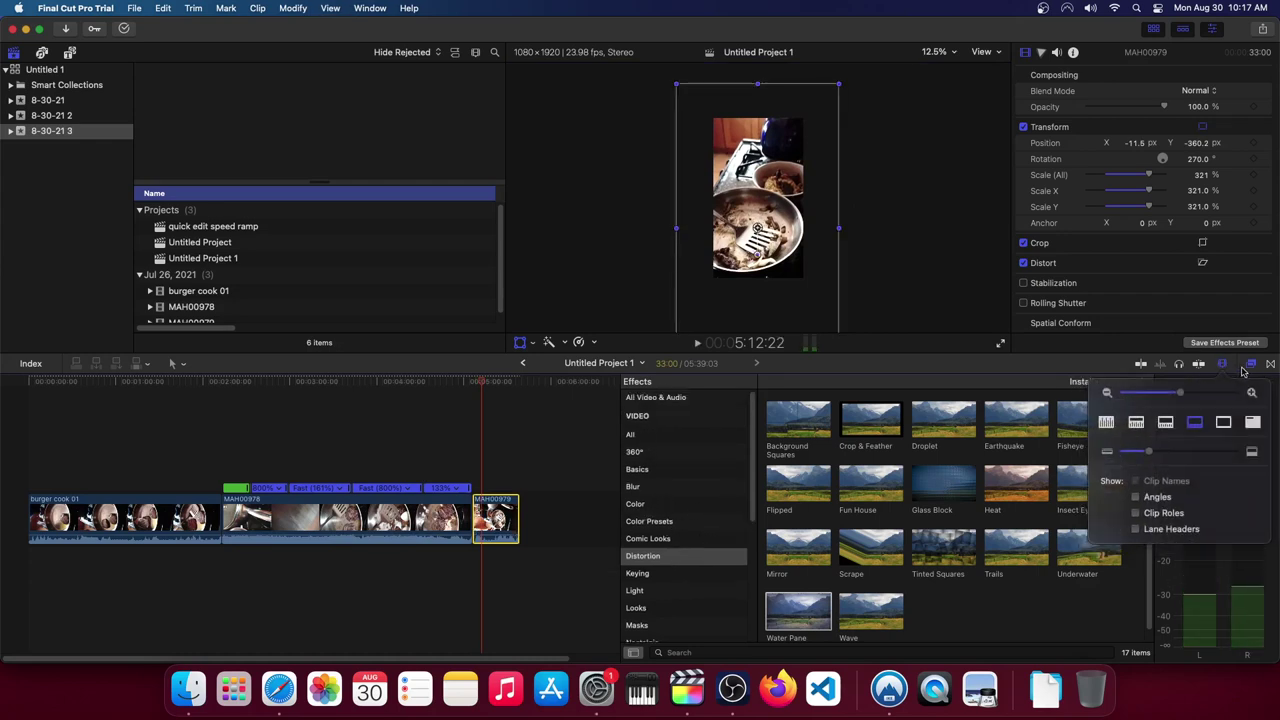
click(1250, 365)
click(1250, 366)
click(1250, 368)
click(1250, 368)
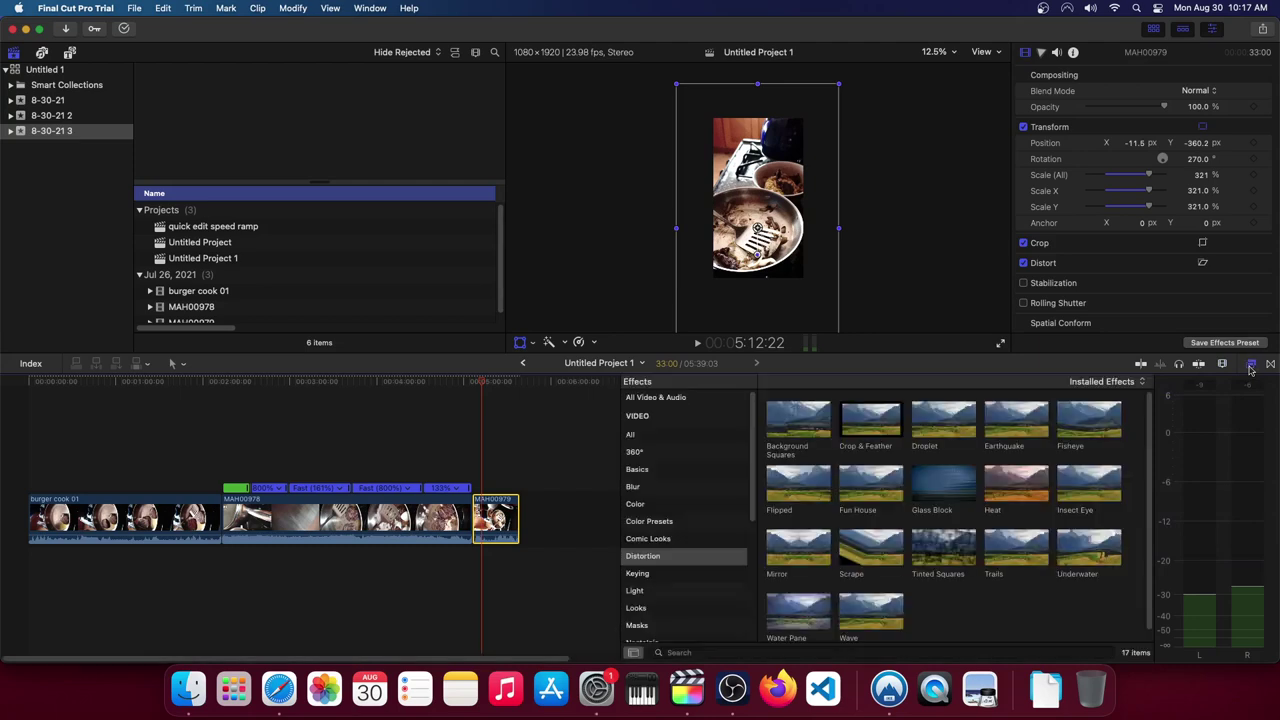
click(1250, 368)
click(1250, 368)
click(1250, 368)
click(1250, 368)
click(1250, 368)
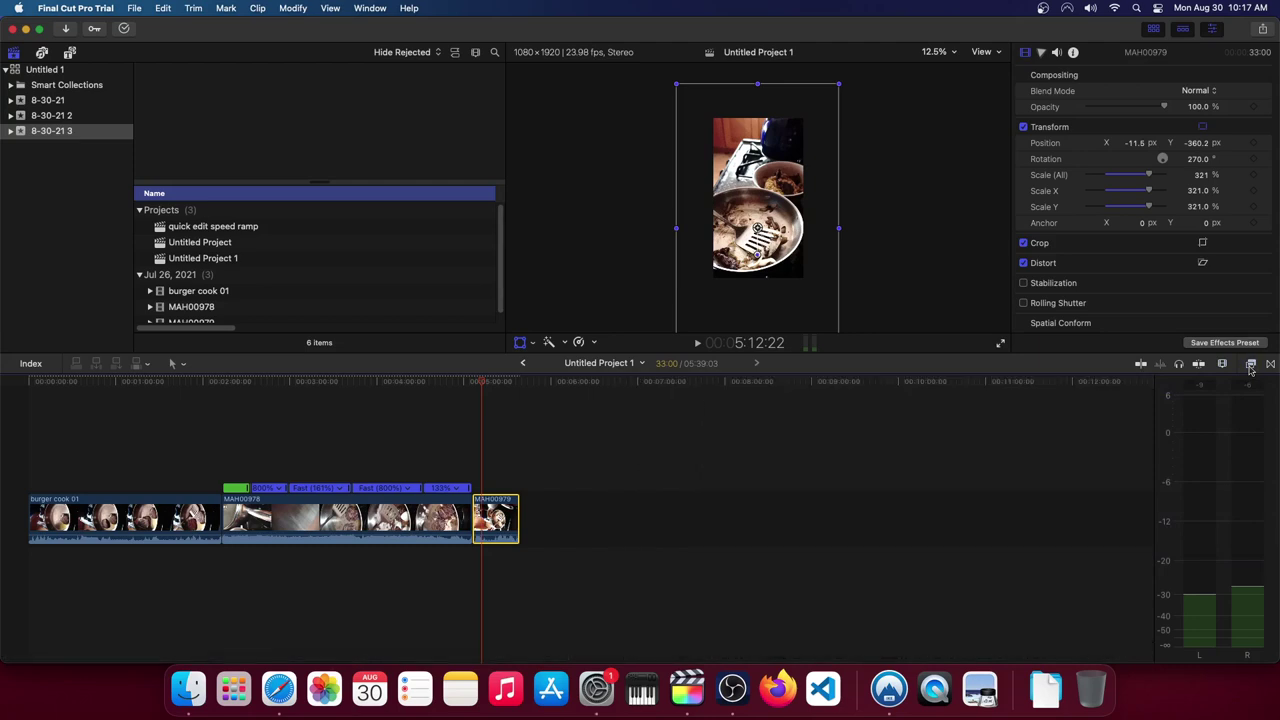
click(1250, 368)
click(1250, 368)
click(1250, 368)
click(1250, 368)
click(1250, 368)
click(1250, 368)
click(1250, 368)
scroll(650, 598, down, 1)
click(633, 568)
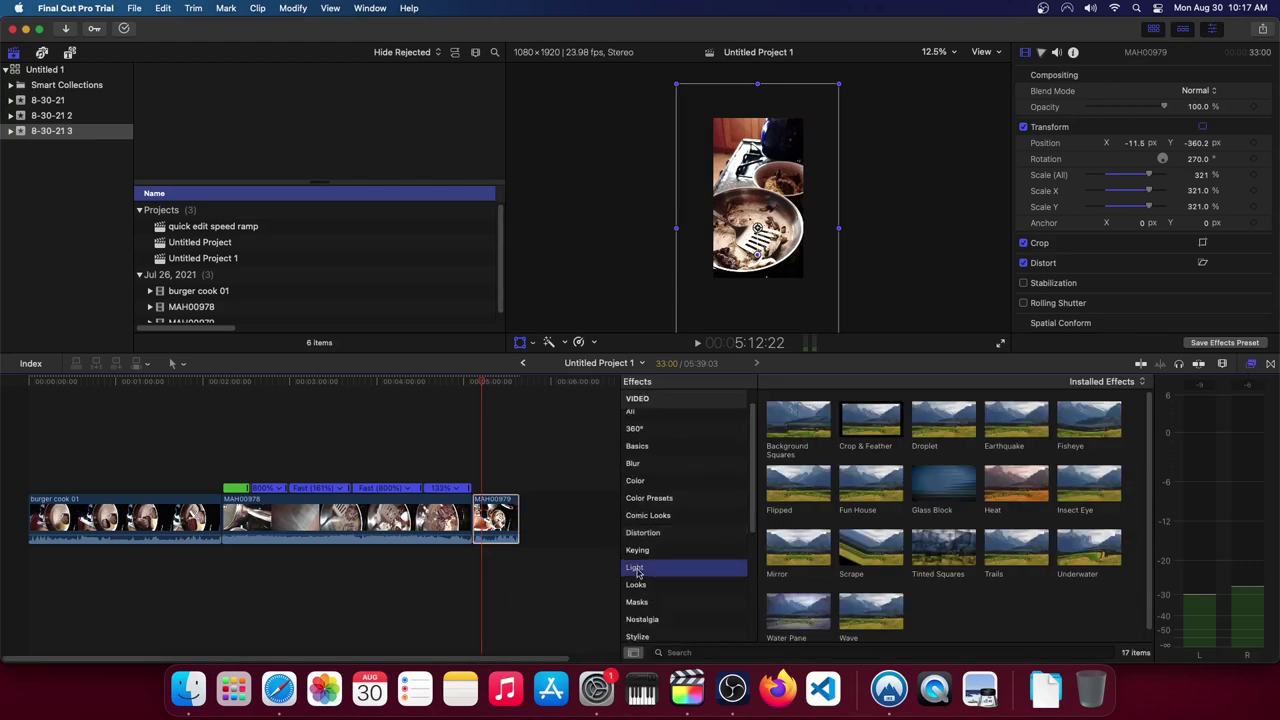
click(868, 500)
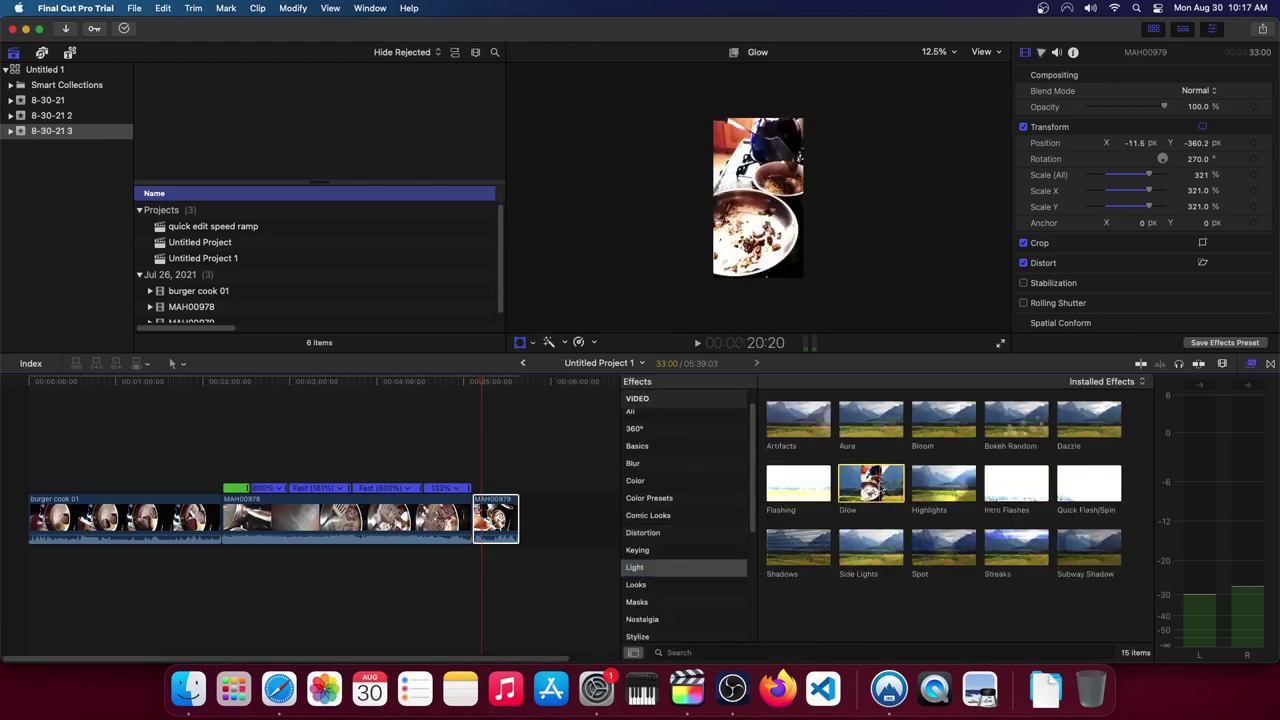
click(947, 487)
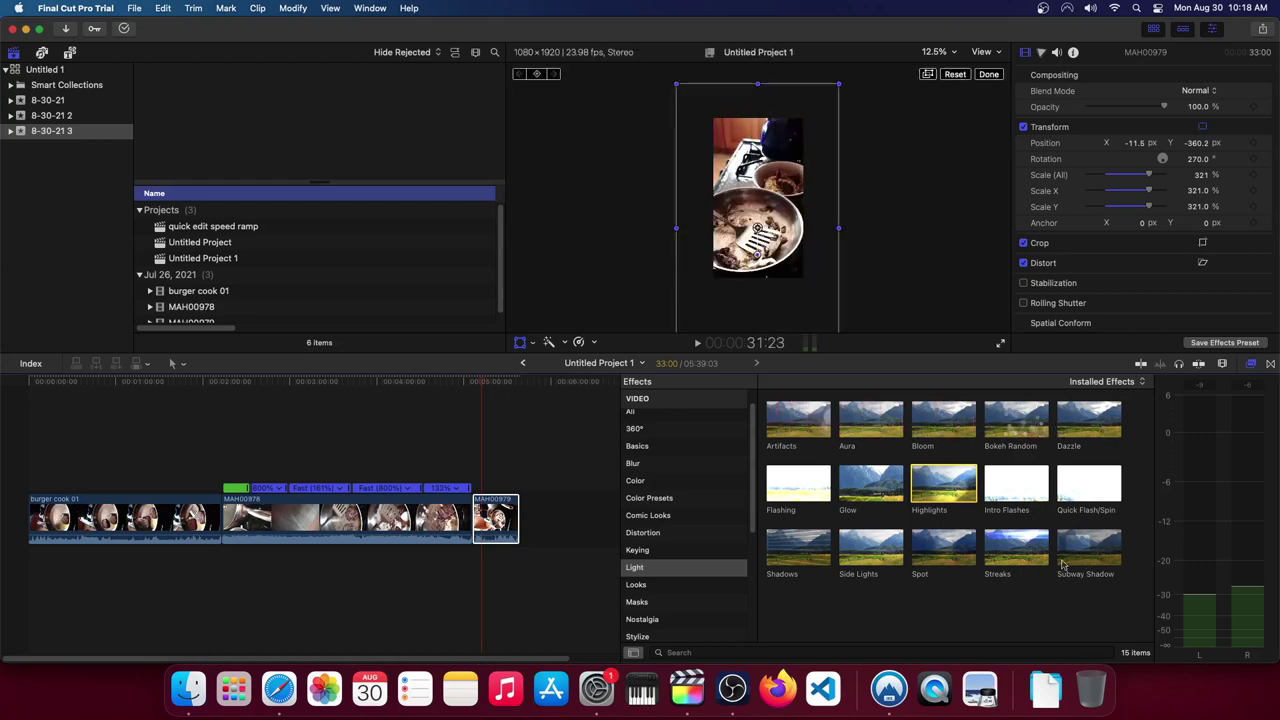
click(852, 558)
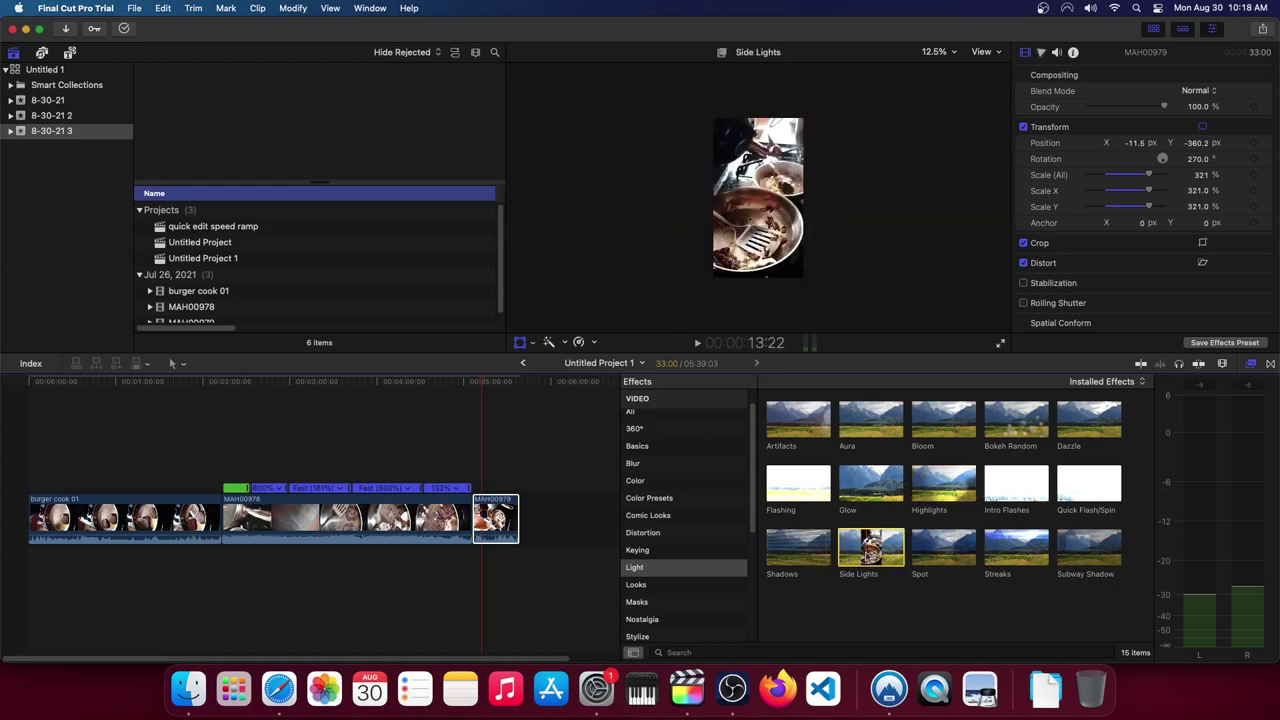
Try the Side Lights effect on MAH00979, play it back, then delete it
drag(866, 556, 492, 515)
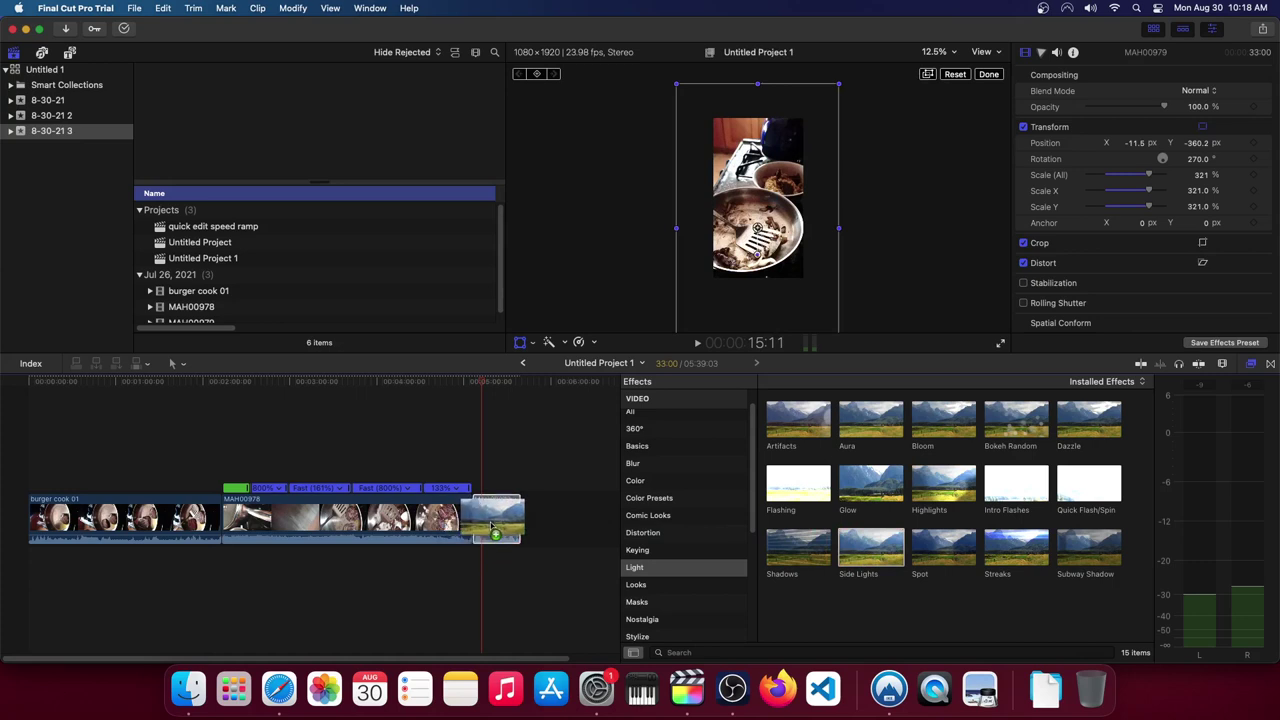
key(space)
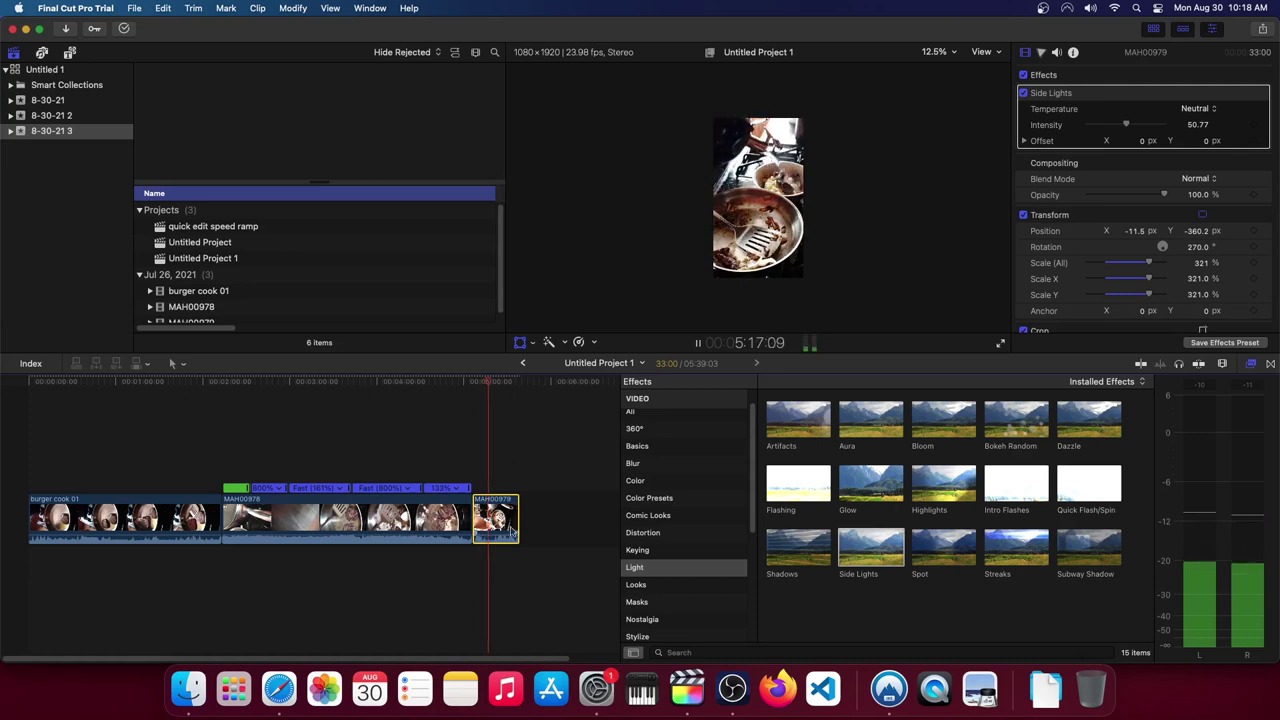
key(space)
key(Delete)
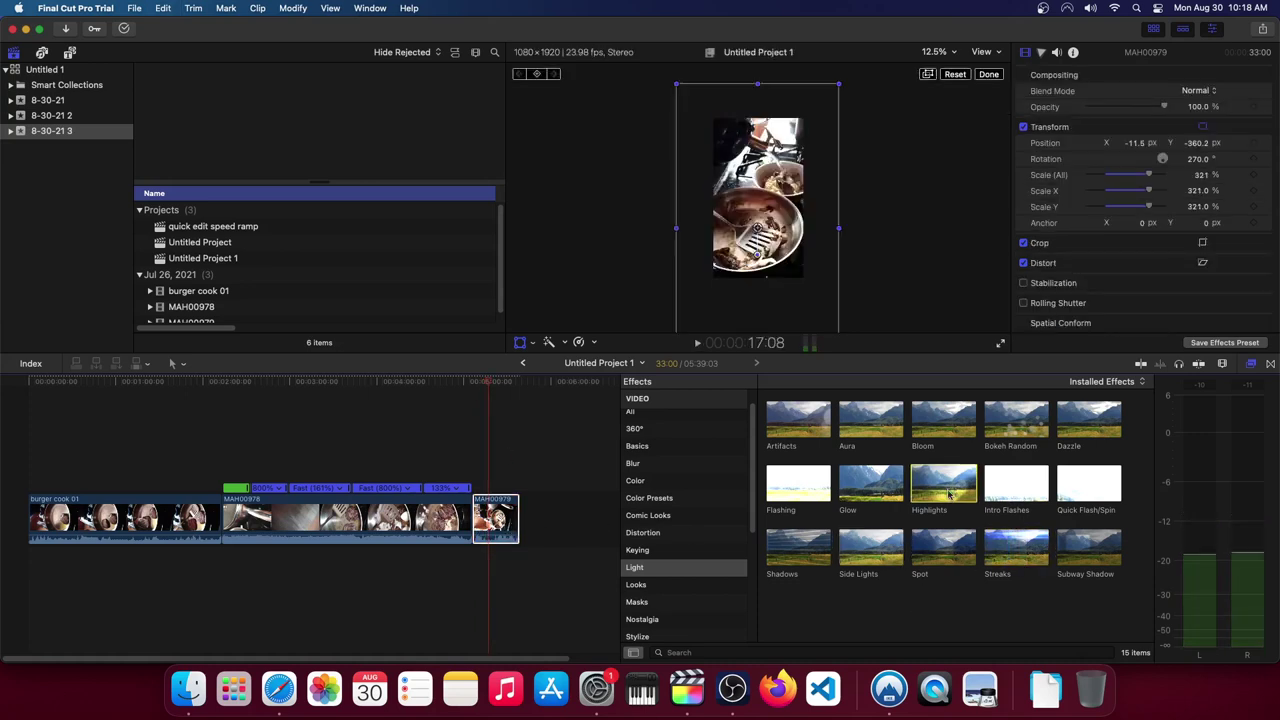
Apply the Highlights effect to MAH00979 and play it back
drag(950, 485, 497, 520)
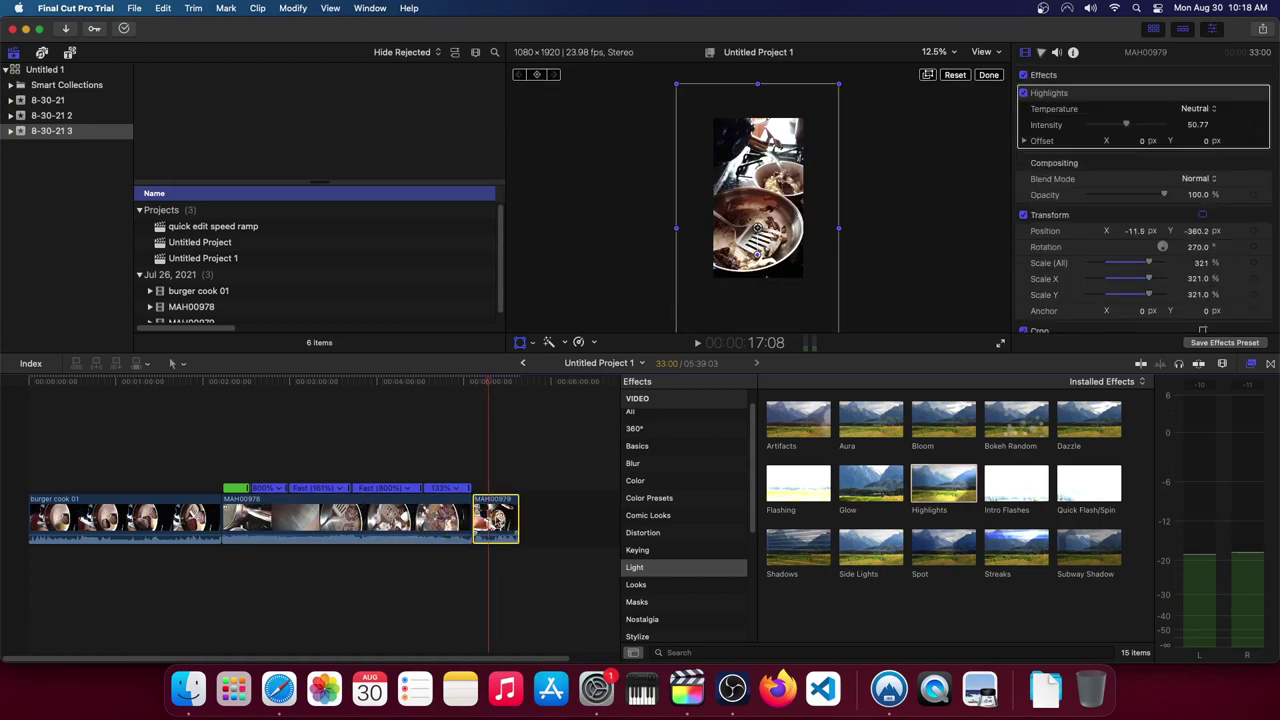
key(space)
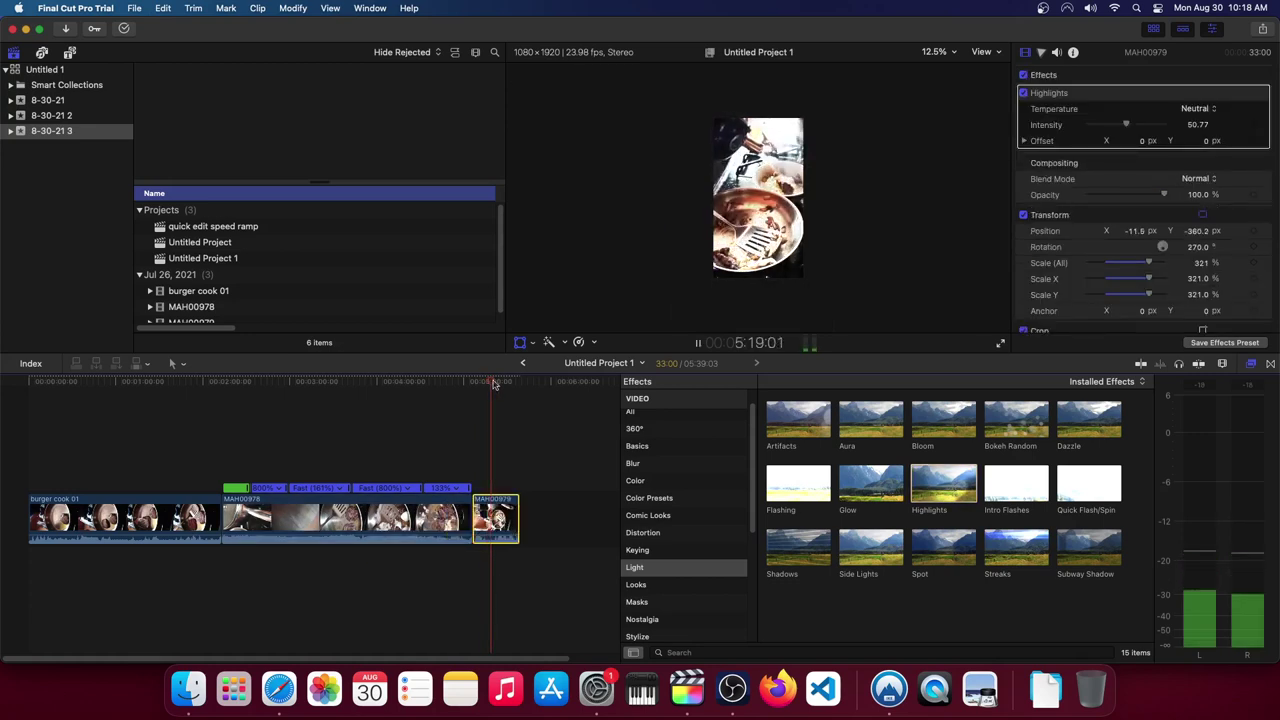
key(space)
drag(493, 384, 479, 388)
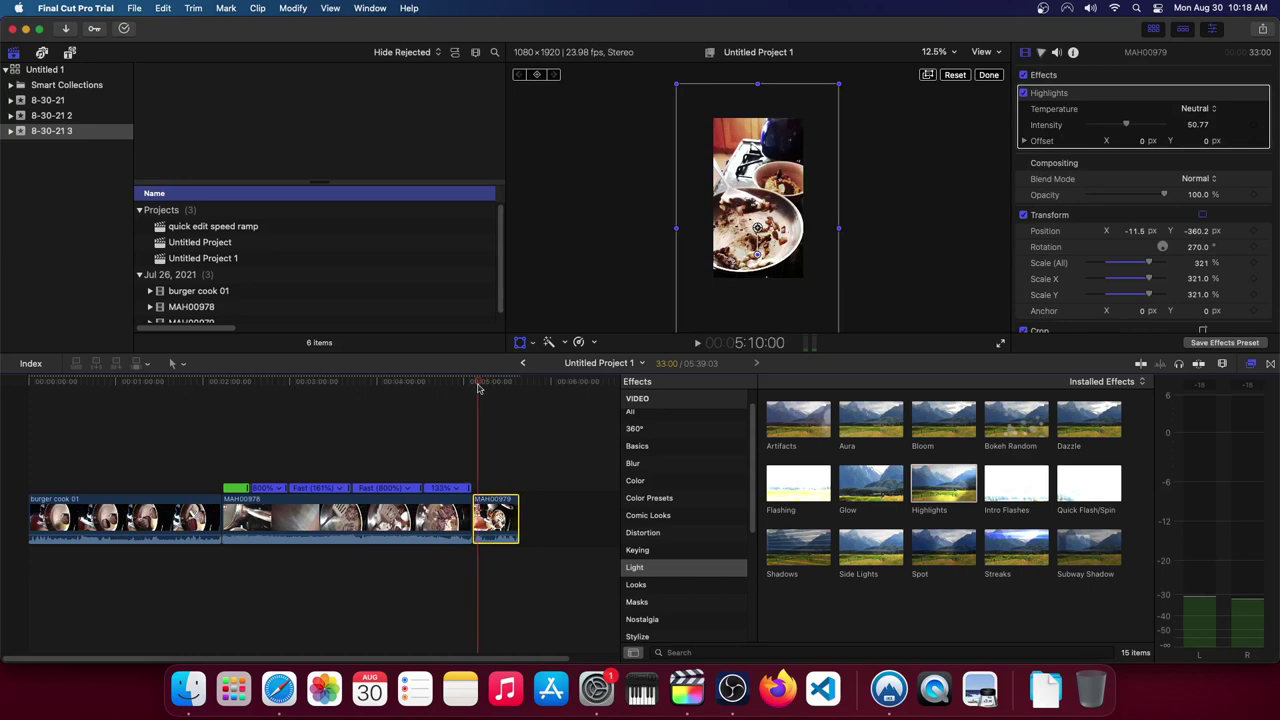
mouse_move(37, 388)
mouse_down()
mouse_move(157, 396)
mouse_move(61, 402)
mouse_up()
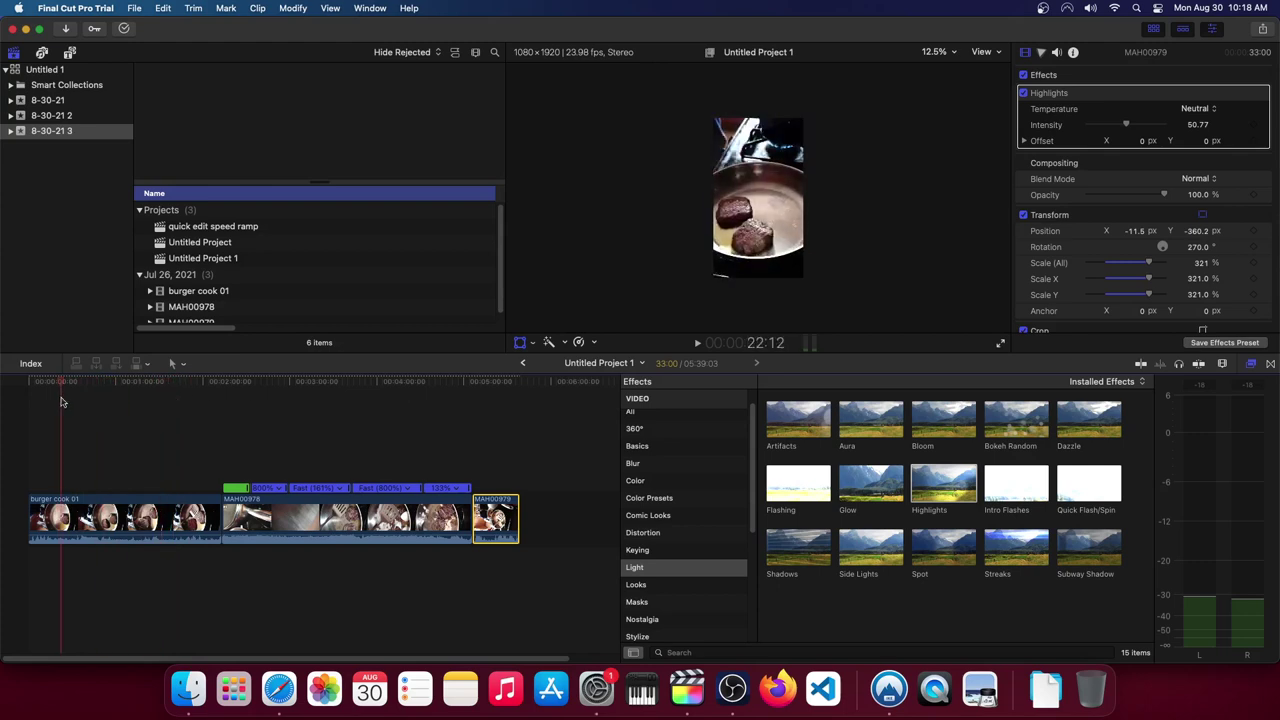
Scale burger cook 01 to 340% and reposition it to X 281.8 px, Y 380.6 px
click(206, 538)
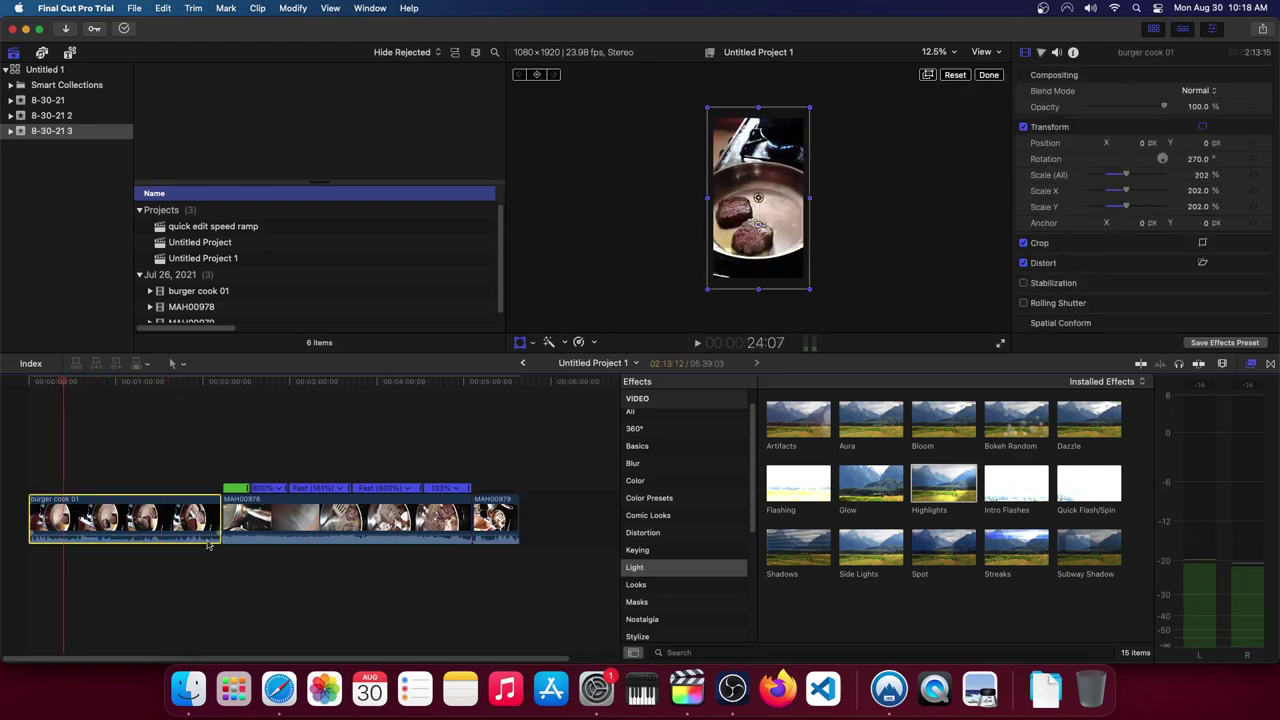
drag(1127, 178, 1156, 170)
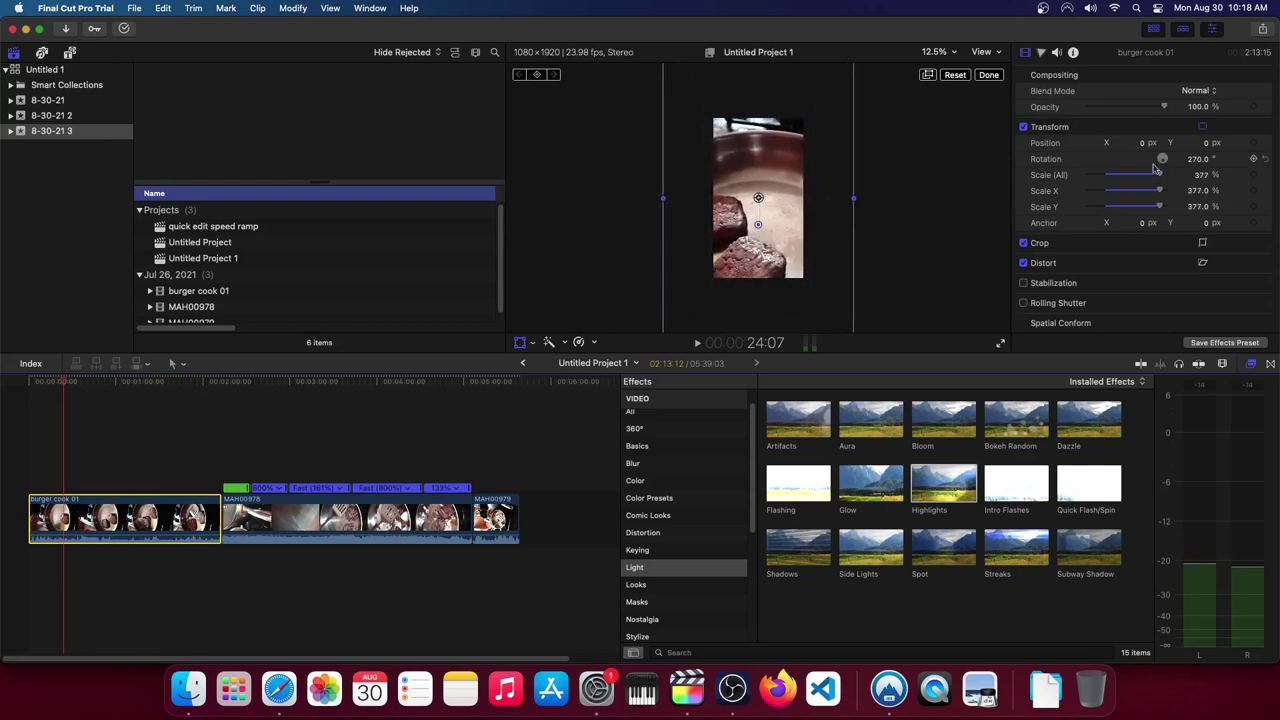
drag(733, 225, 759, 194)
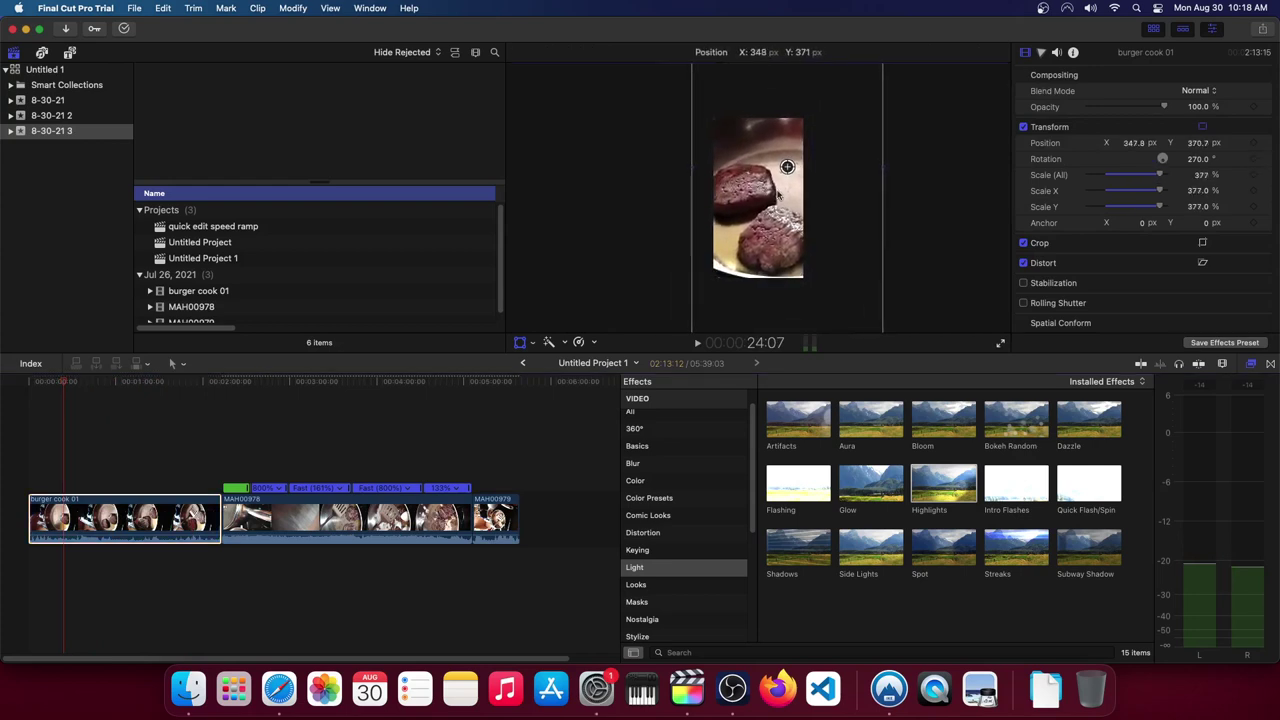
drag(1176, 177, 1151, 177)
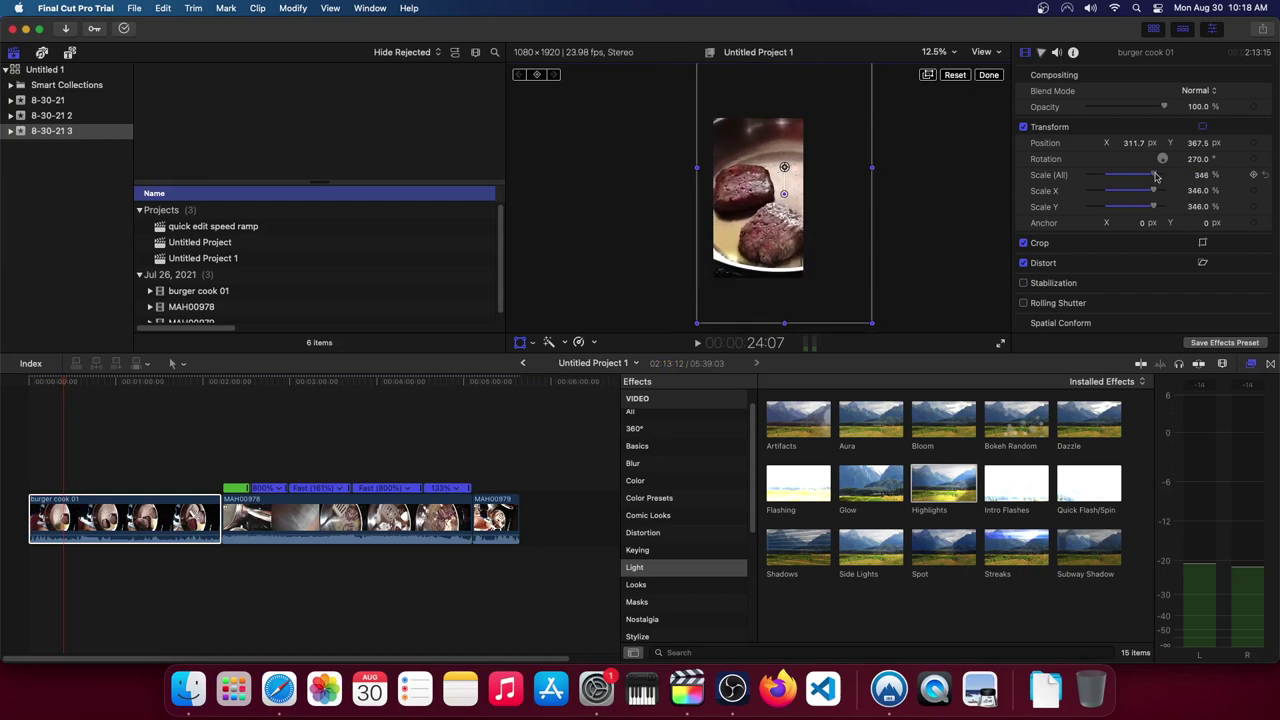
drag(757, 228, 741, 232)
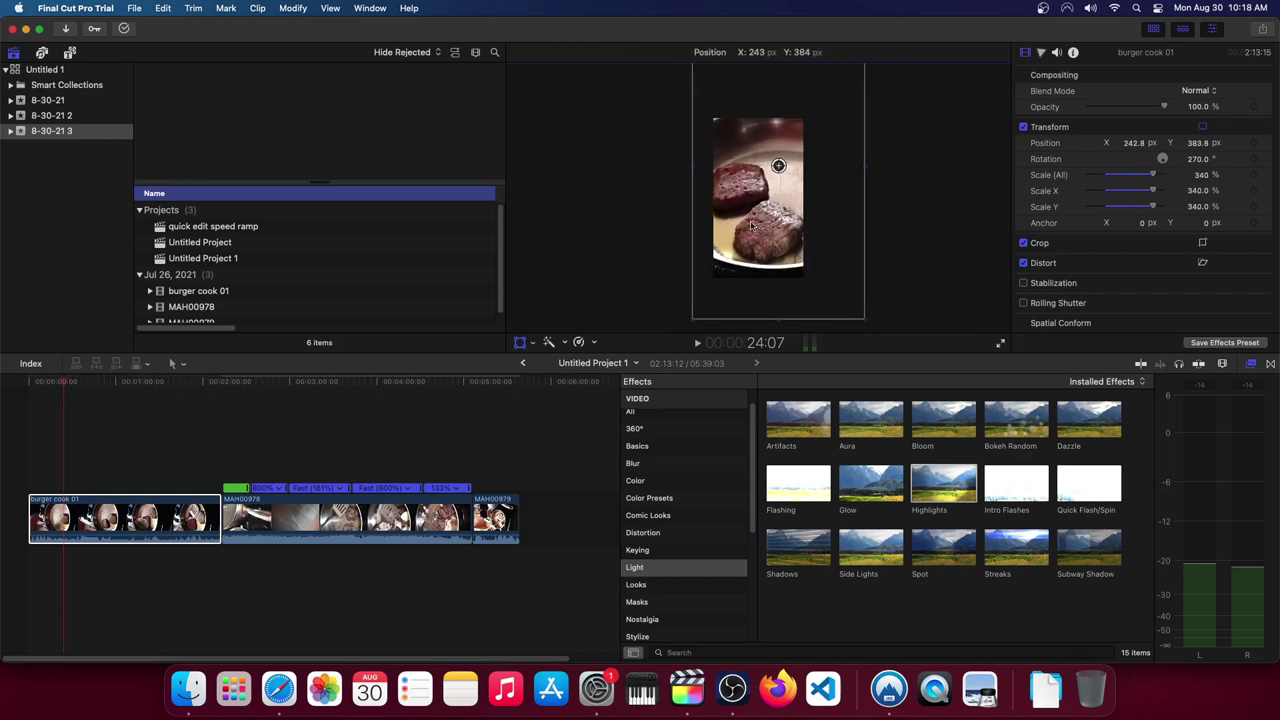
mouse_move(64, 388)
mouse_down()
mouse_move(178, 388)
mouse_move(84, 386)
mouse_move(108, 388)
mouse_up()
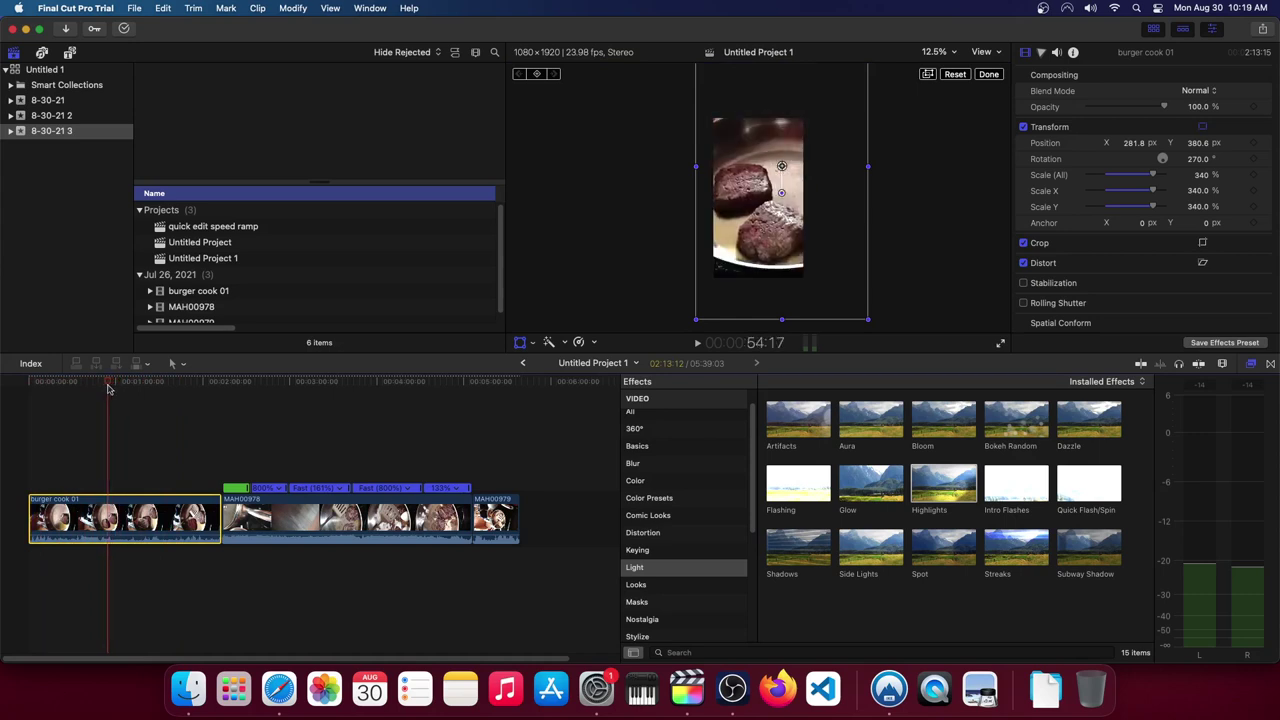
Blade burger cook 01 at the playhead and select its second half
key(super+b)
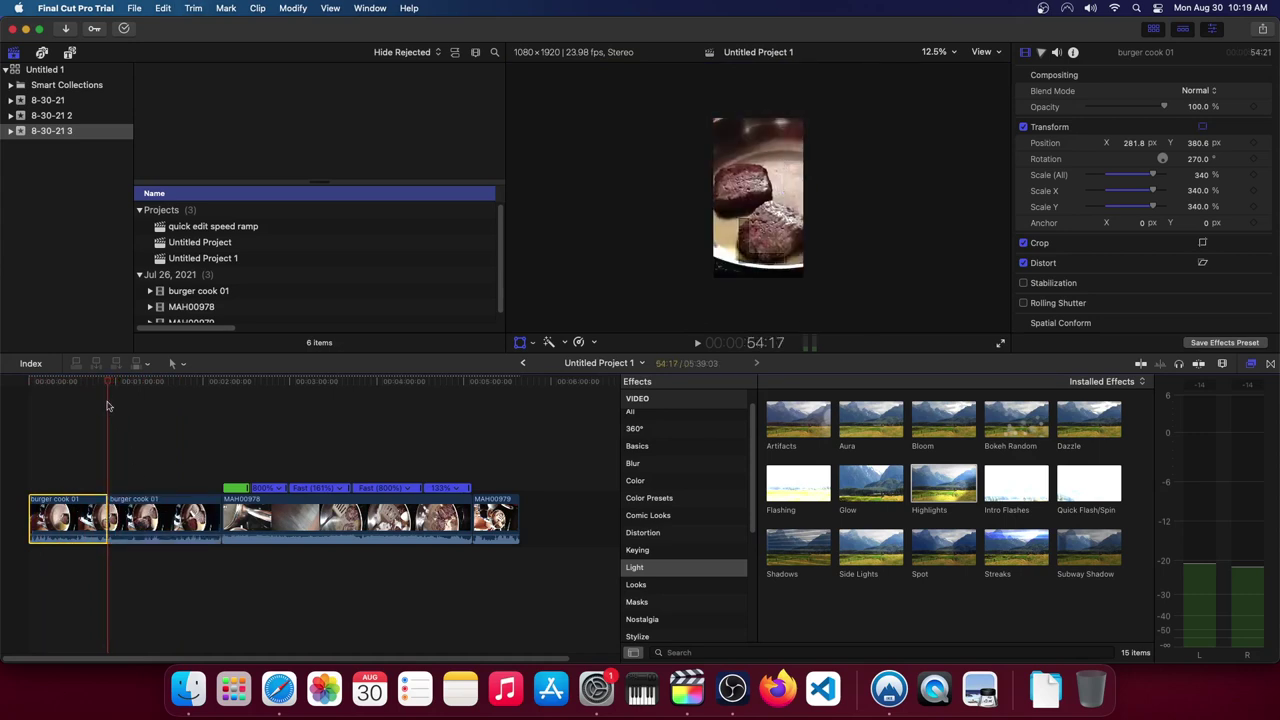
drag(110, 388, 108, 390)
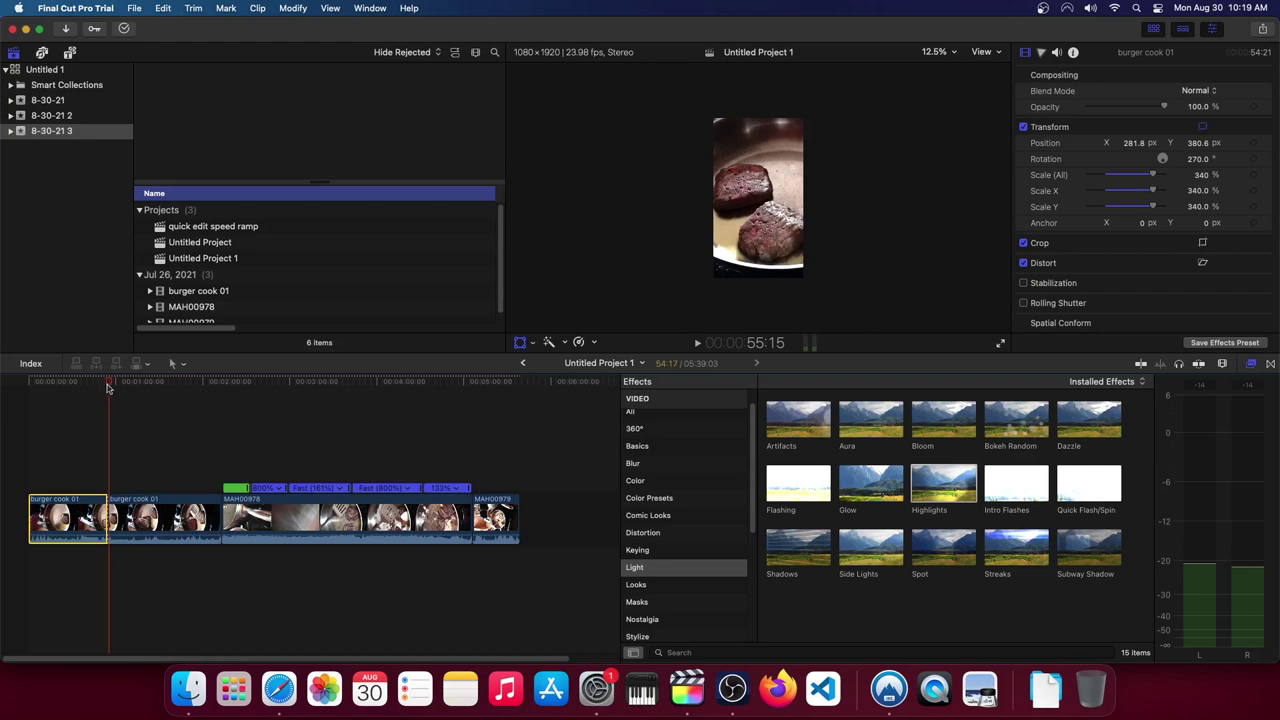
click(137, 505)
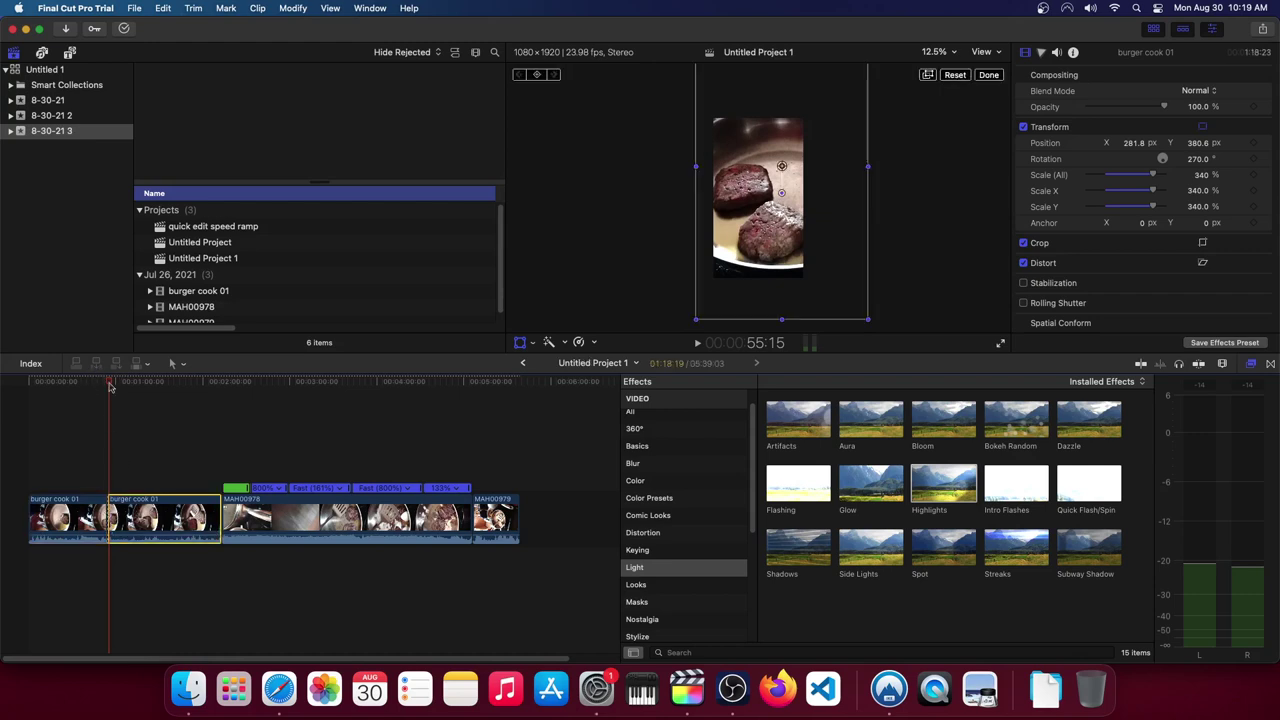
drag(110, 388, 161, 388)
Move the second half's picture lower, scale it to 291%, and apply Highlights
drag(783, 165, 767, 224)
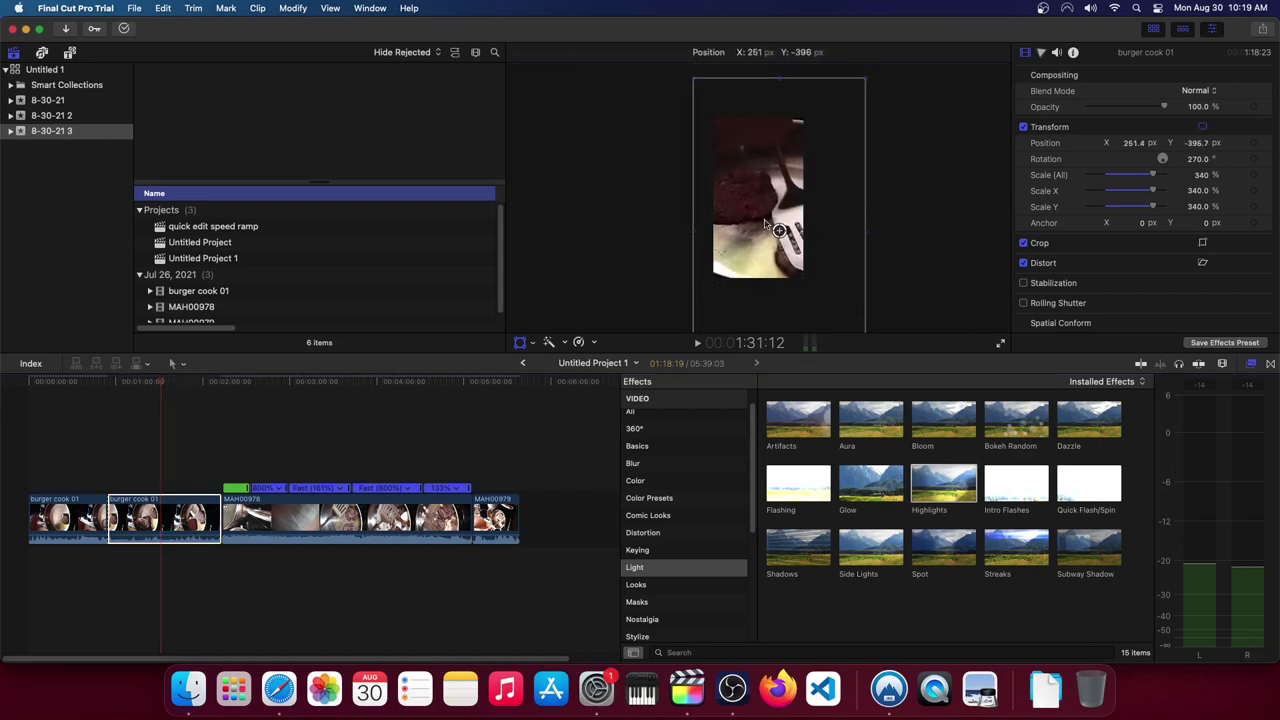
drag(1167, 176, 1141, 176)
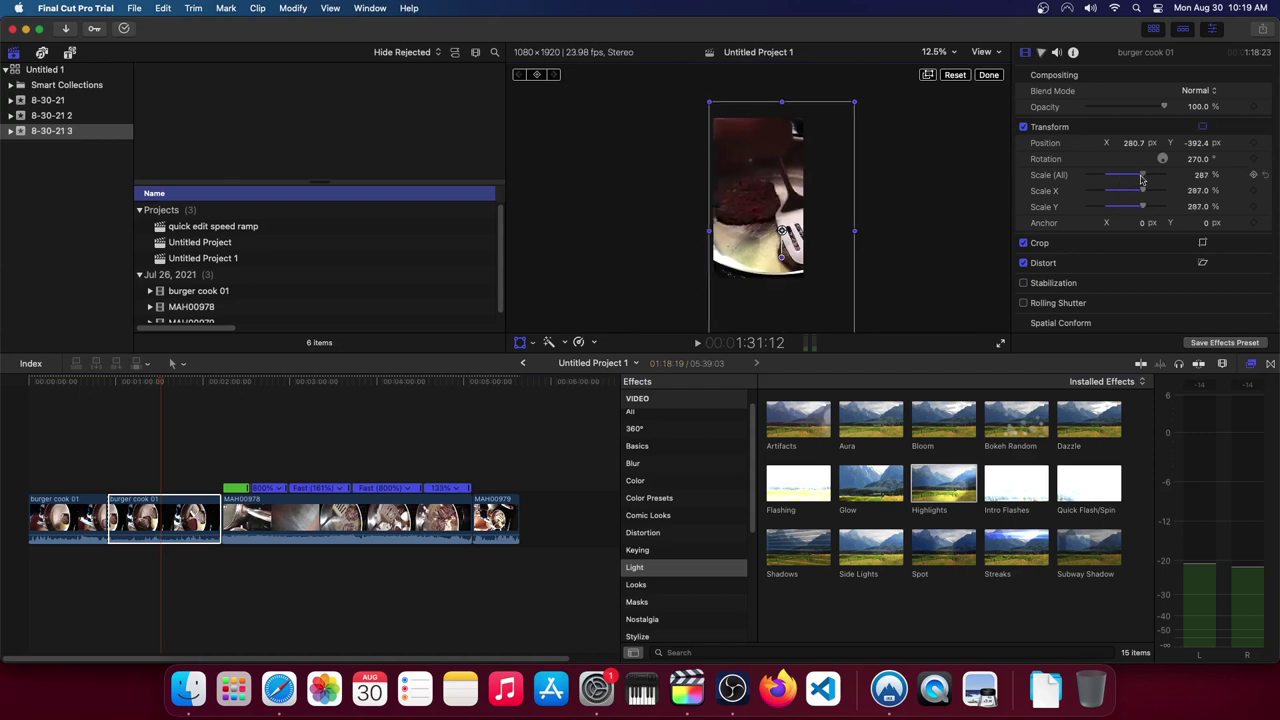
drag(742, 214, 743, 213)
drag(1141, 175, 1145, 175)
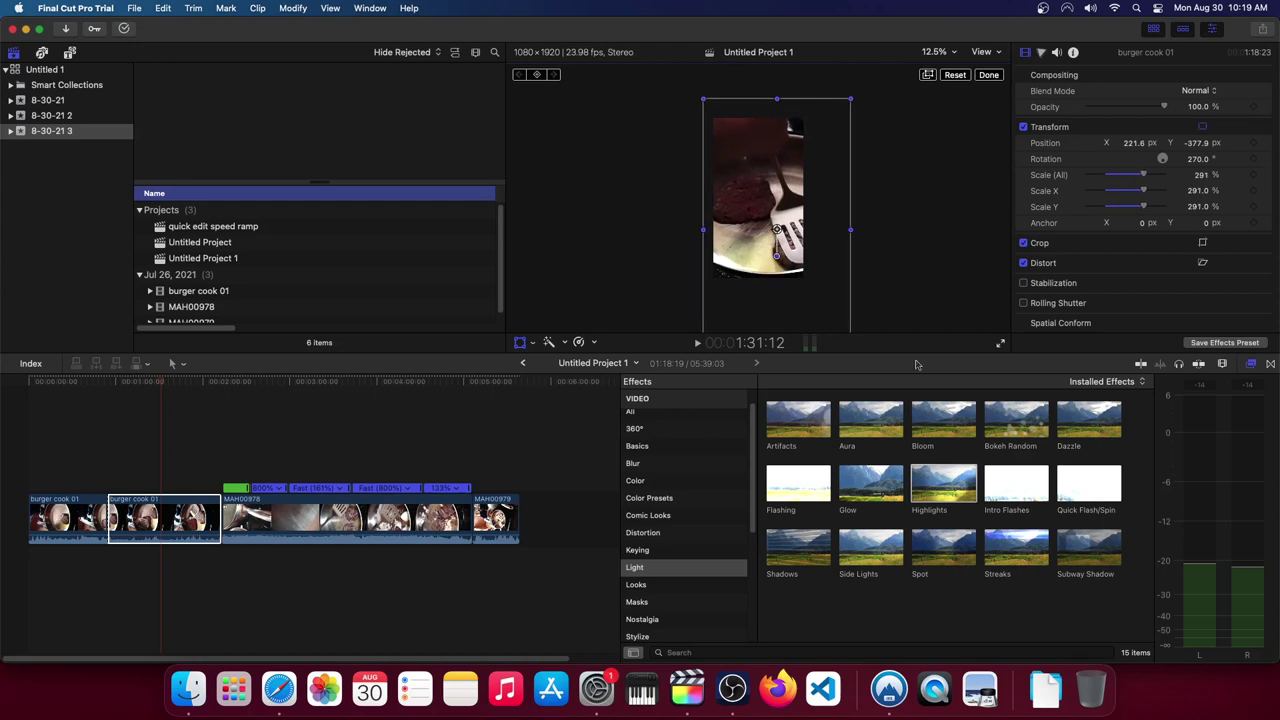
drag(942, 484, 203, 513)
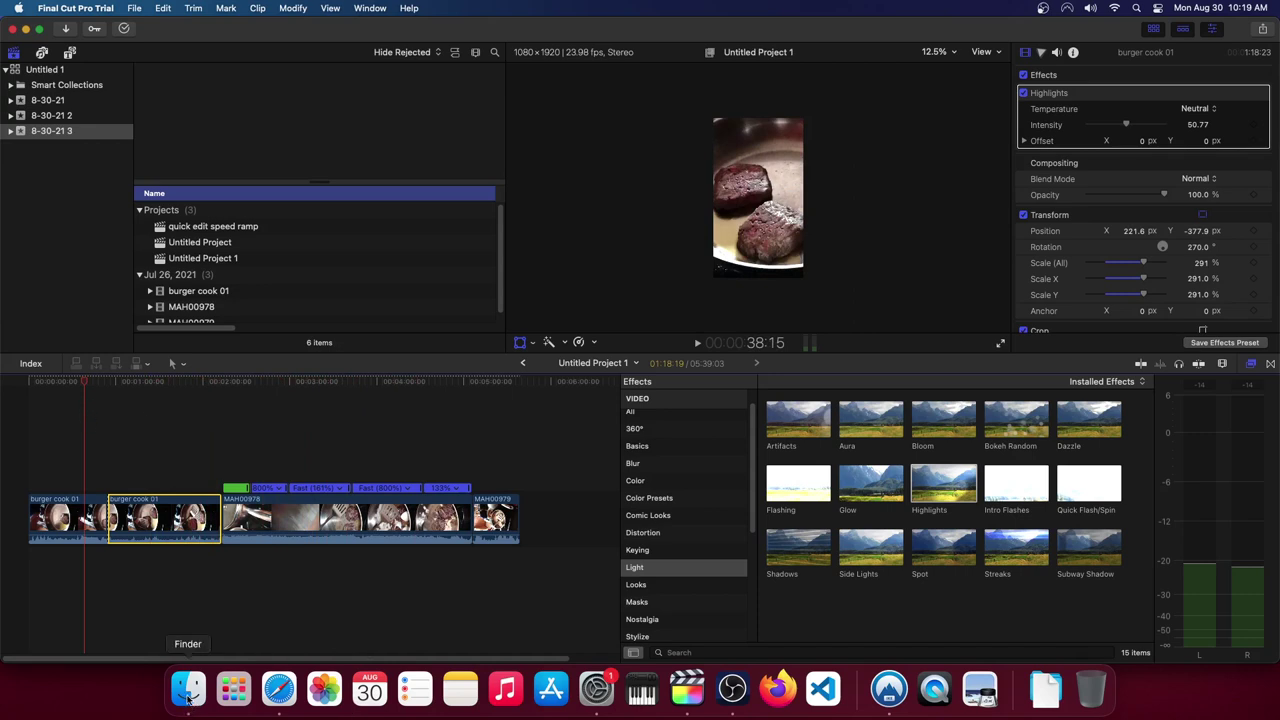
Drag 'Kisma - Fly Again [NCS Release].mp3' from Downloads into the timeline below the clips
click(187, 694)
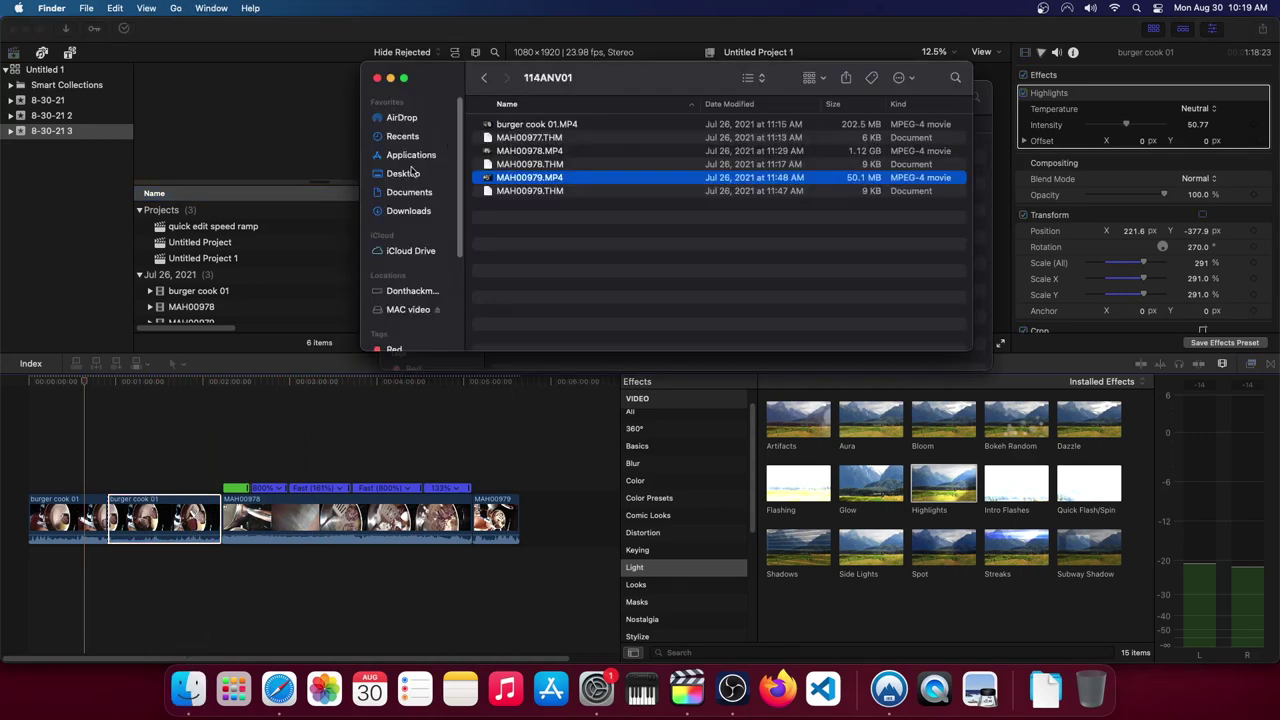
click(408, 211)
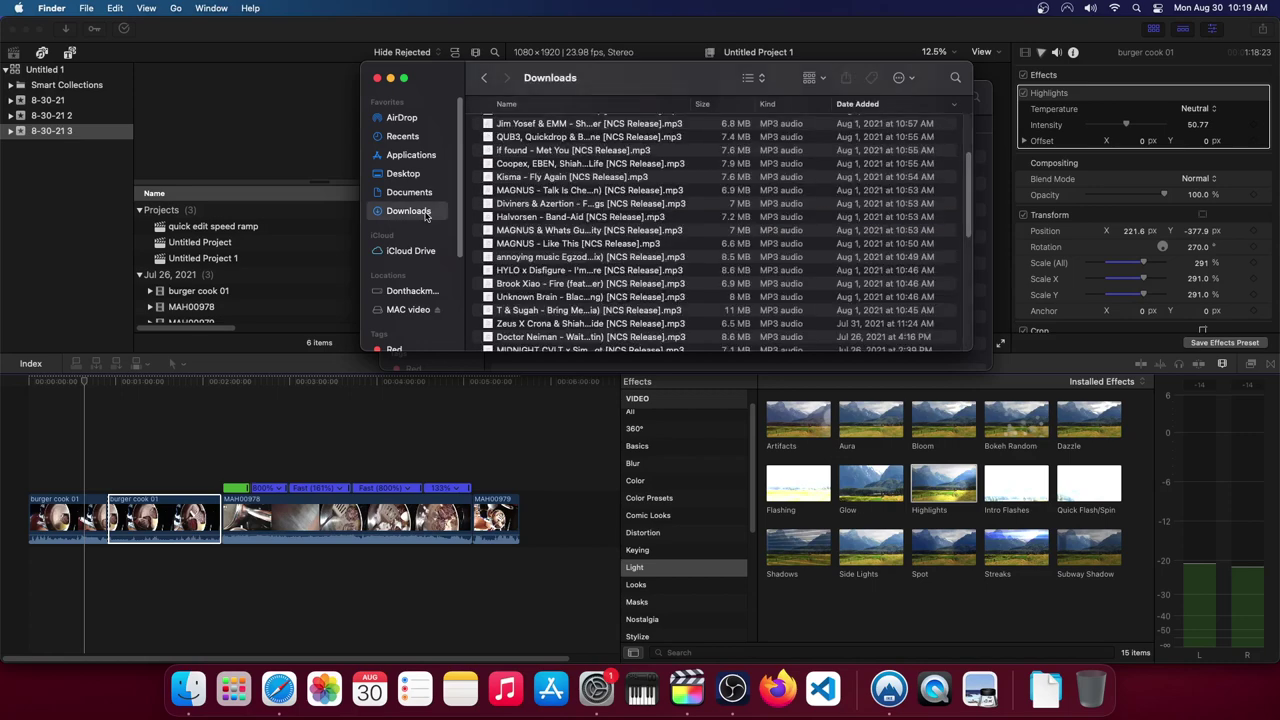
scroll(636, 214, up, 3)
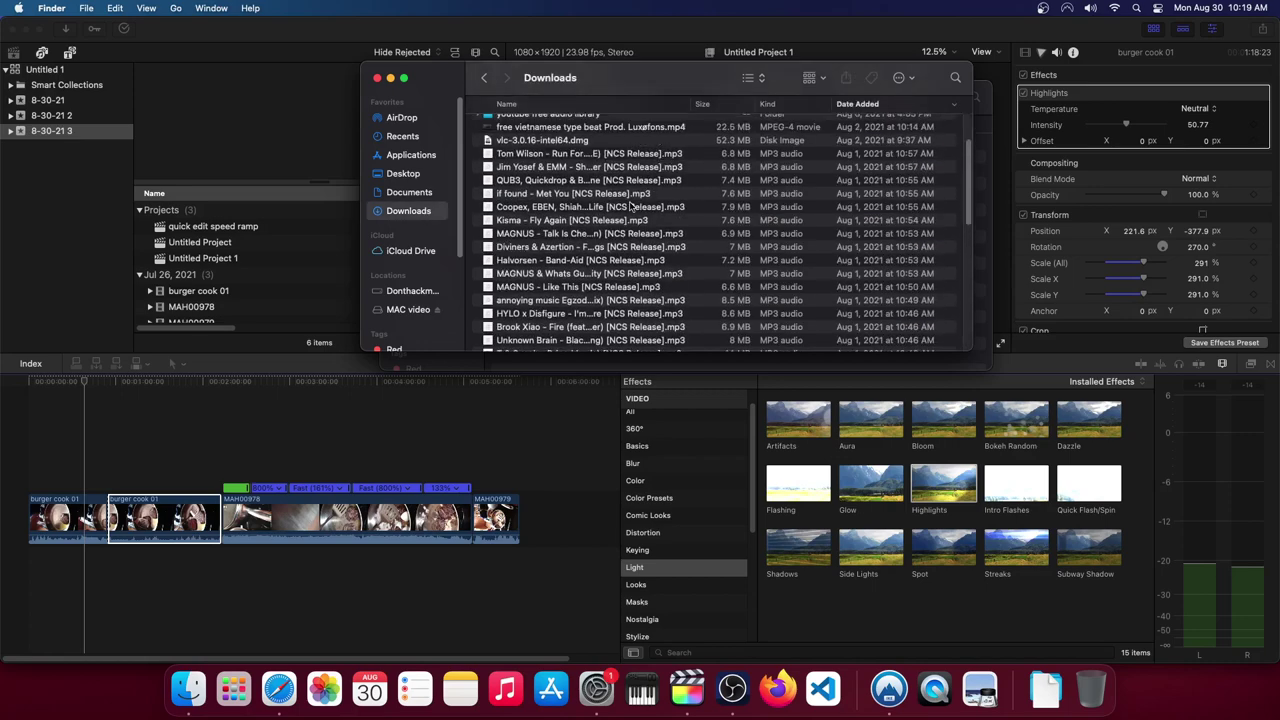
click(604, 155)
scroll(590, 224, down, 1)
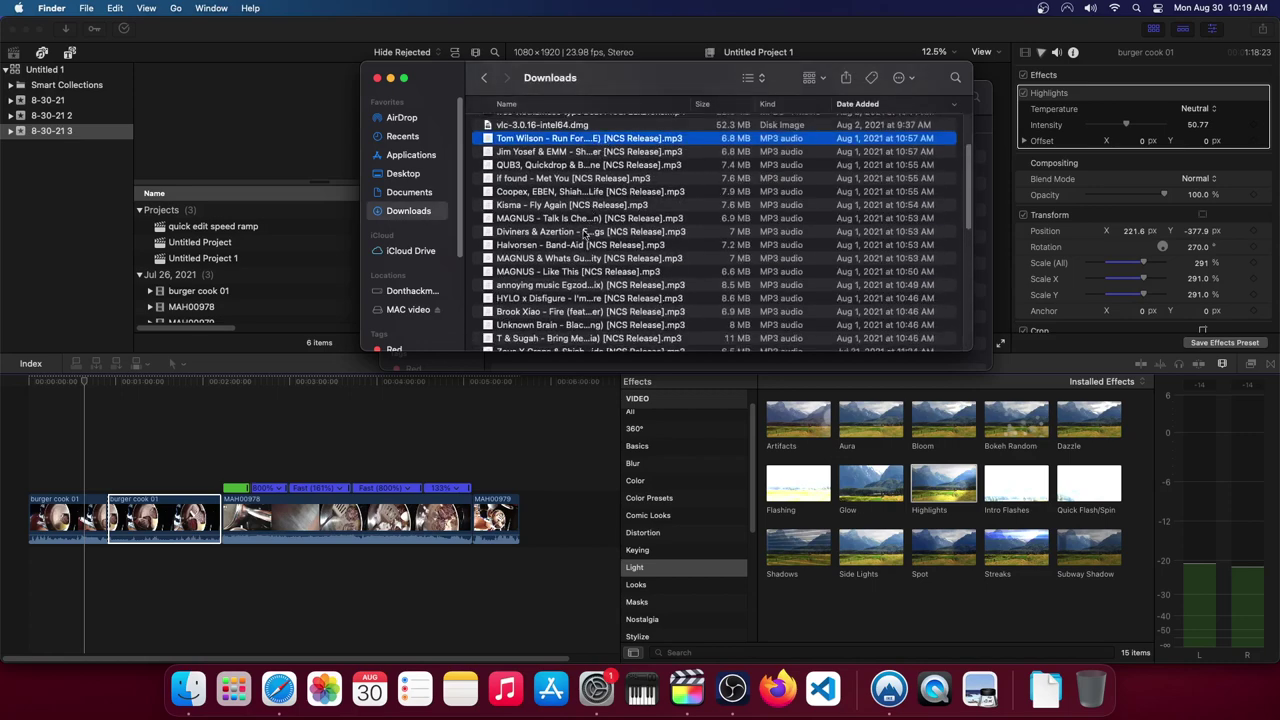
scroll(584, 233, down, 1)
click(560, 185)
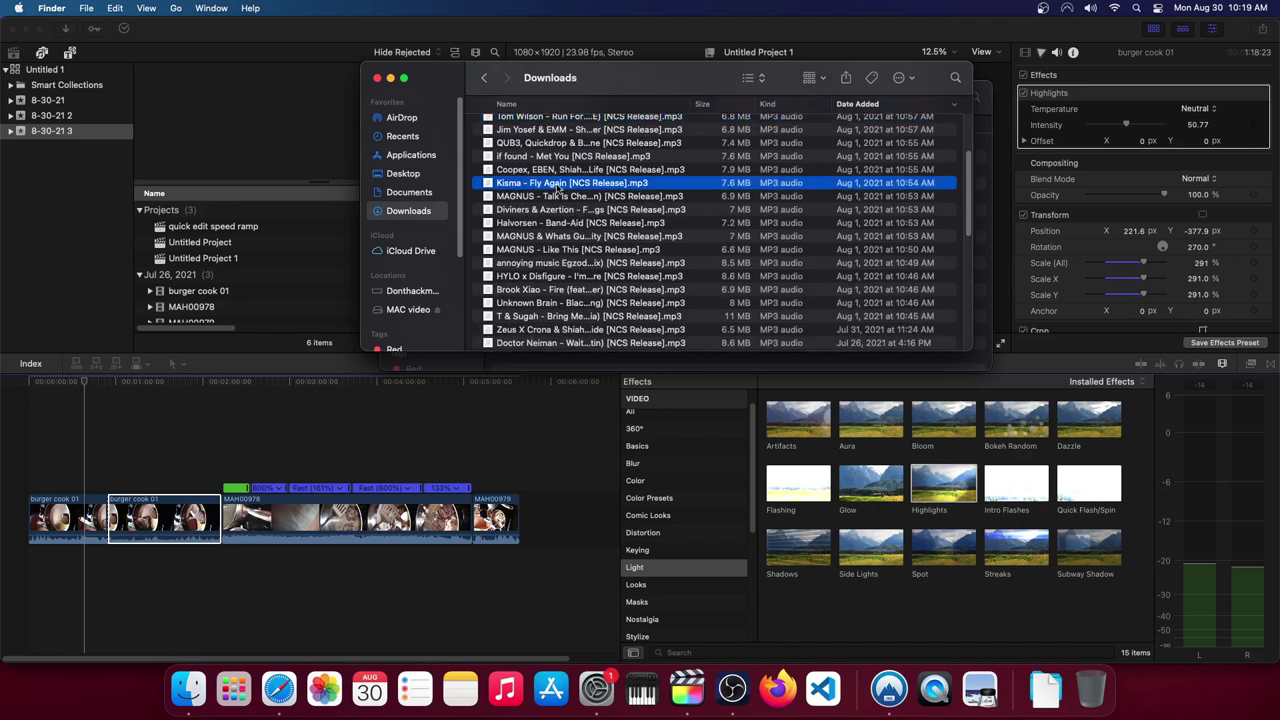
drag(562, 188, 33, 562)
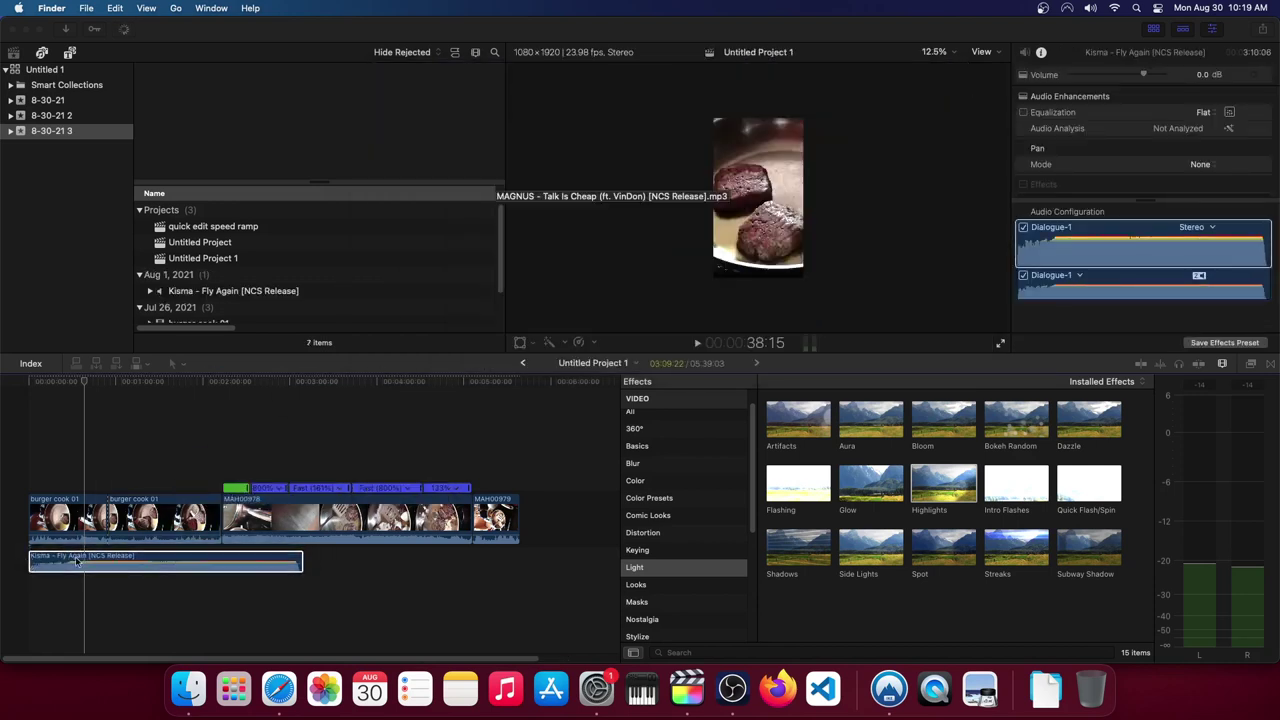
Preview the music, then slide the second Kisma clip later and speed it to Fast 127%
key(space)
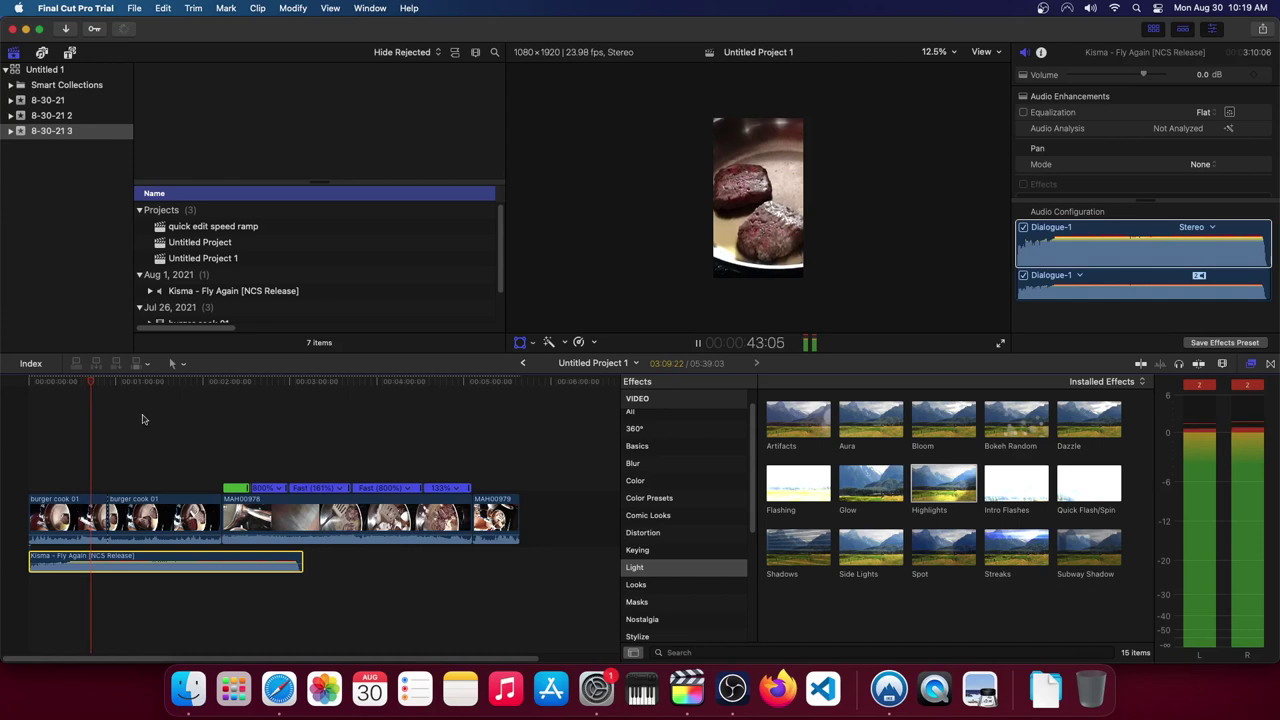
key(space)
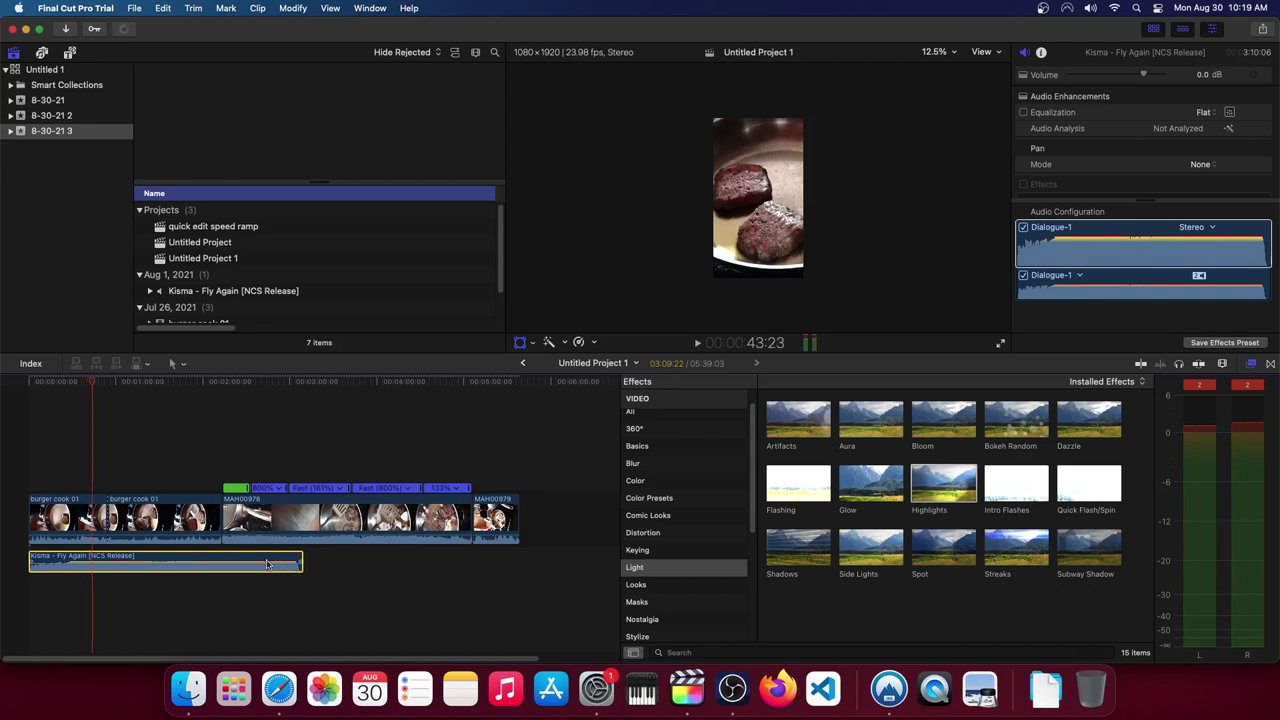
drag(265, 563, 548, 568)
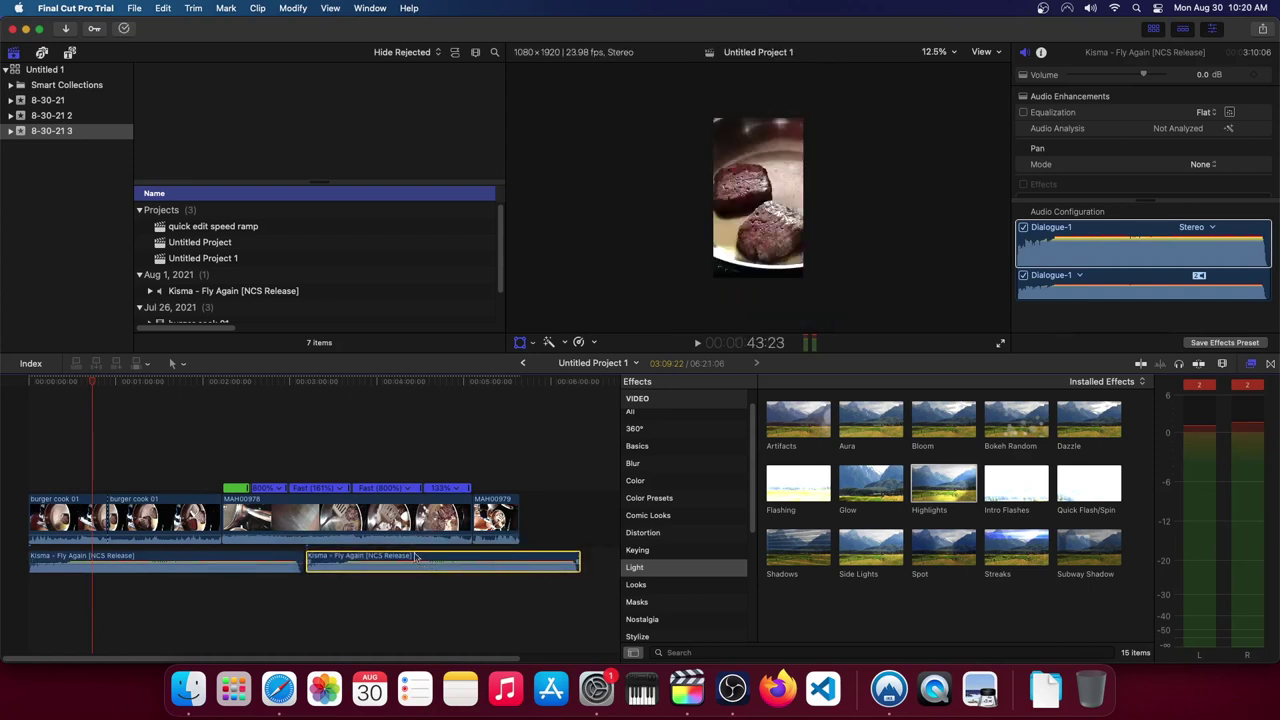
key(super+r)
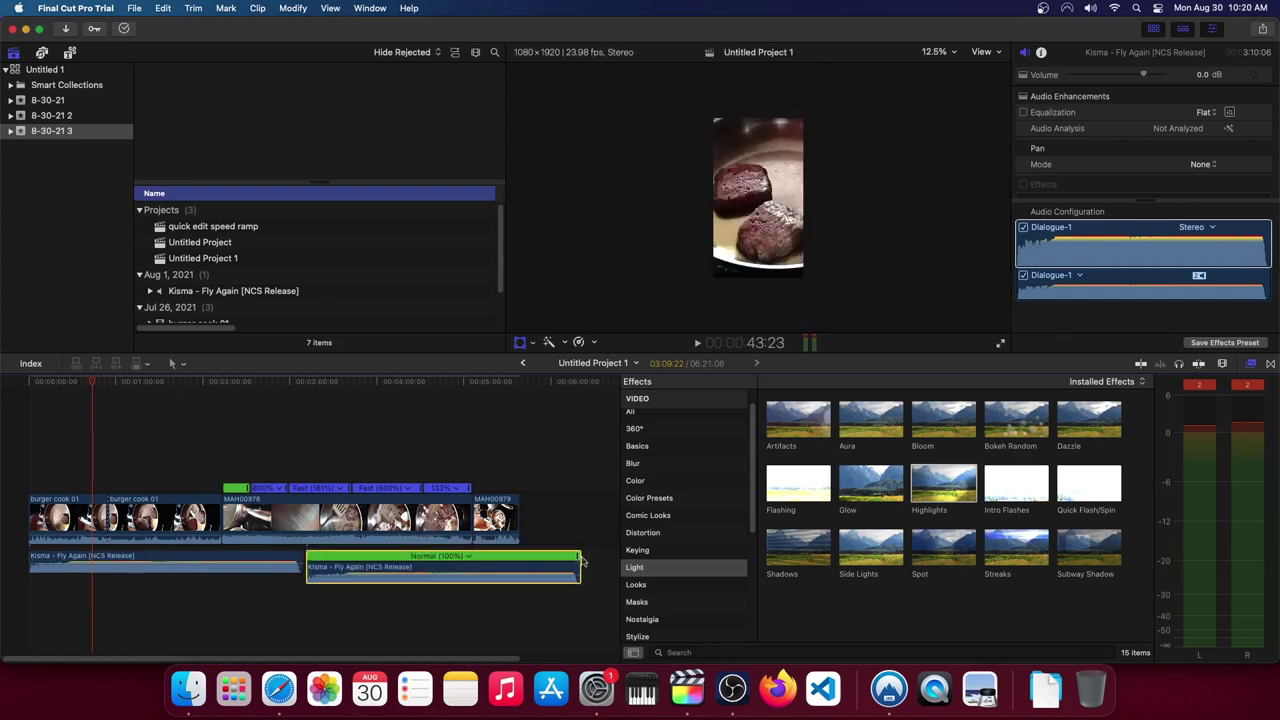
drag(580, 566, 520, 568)
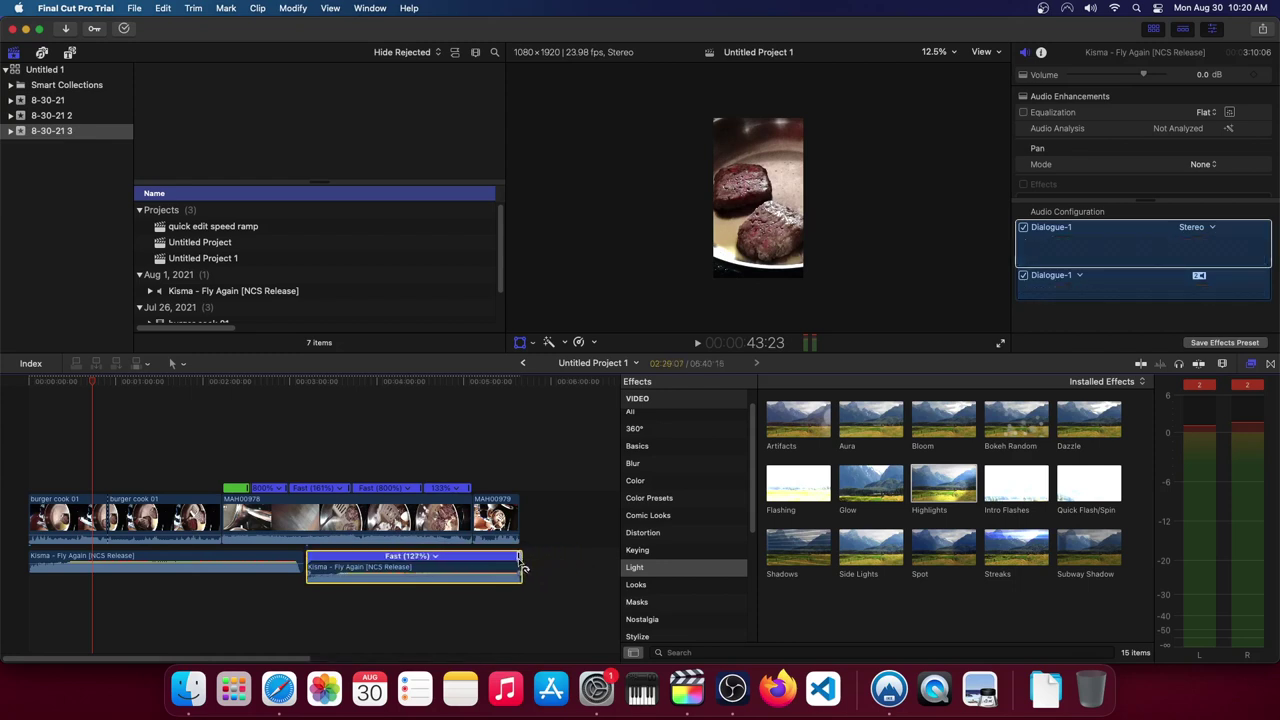
Apply the Car Radio distortion effect to the first Kisma music clip
click(193, 559)
scroll(685, 540, down, 5)
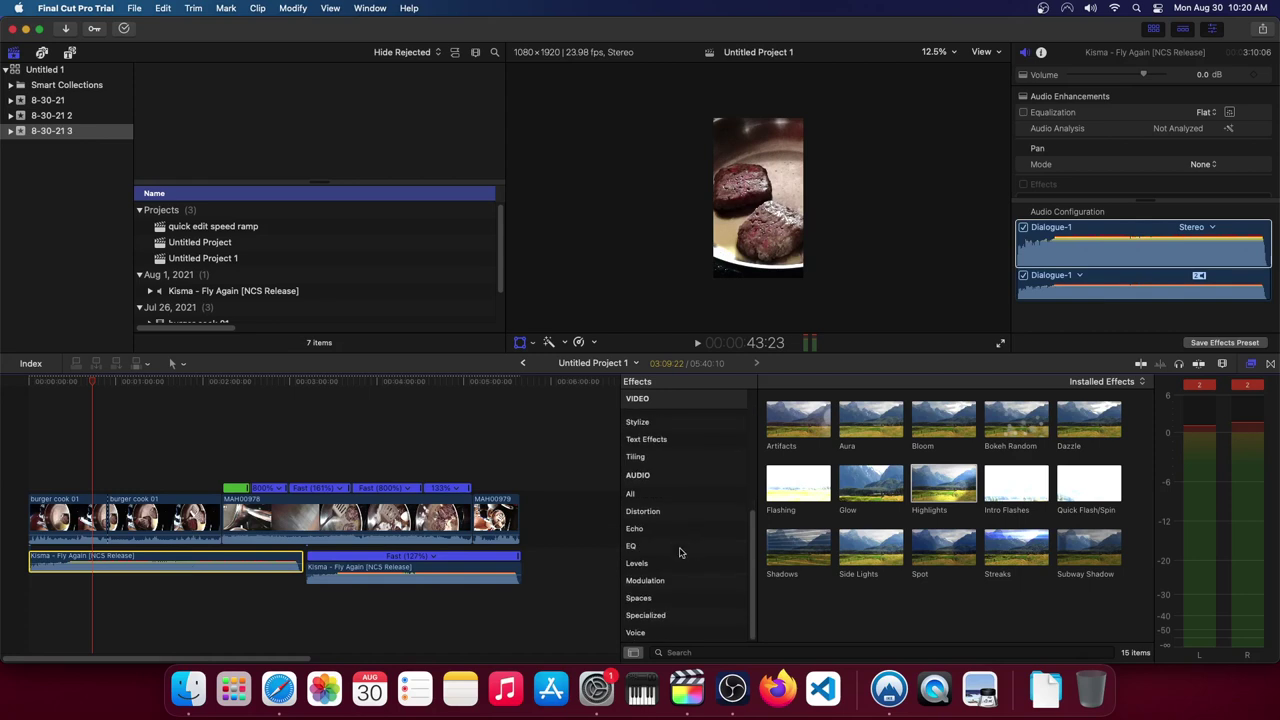
click(641, 485)
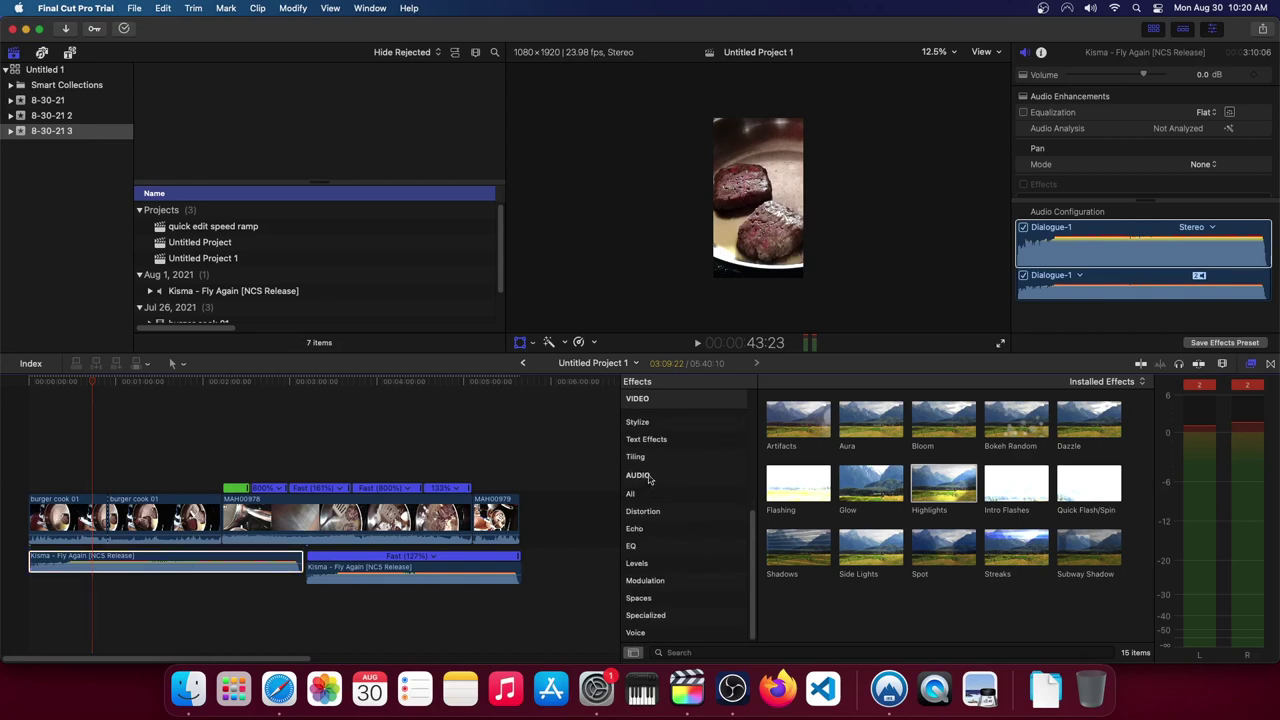
click(1251, 365)
click(1251, 365)
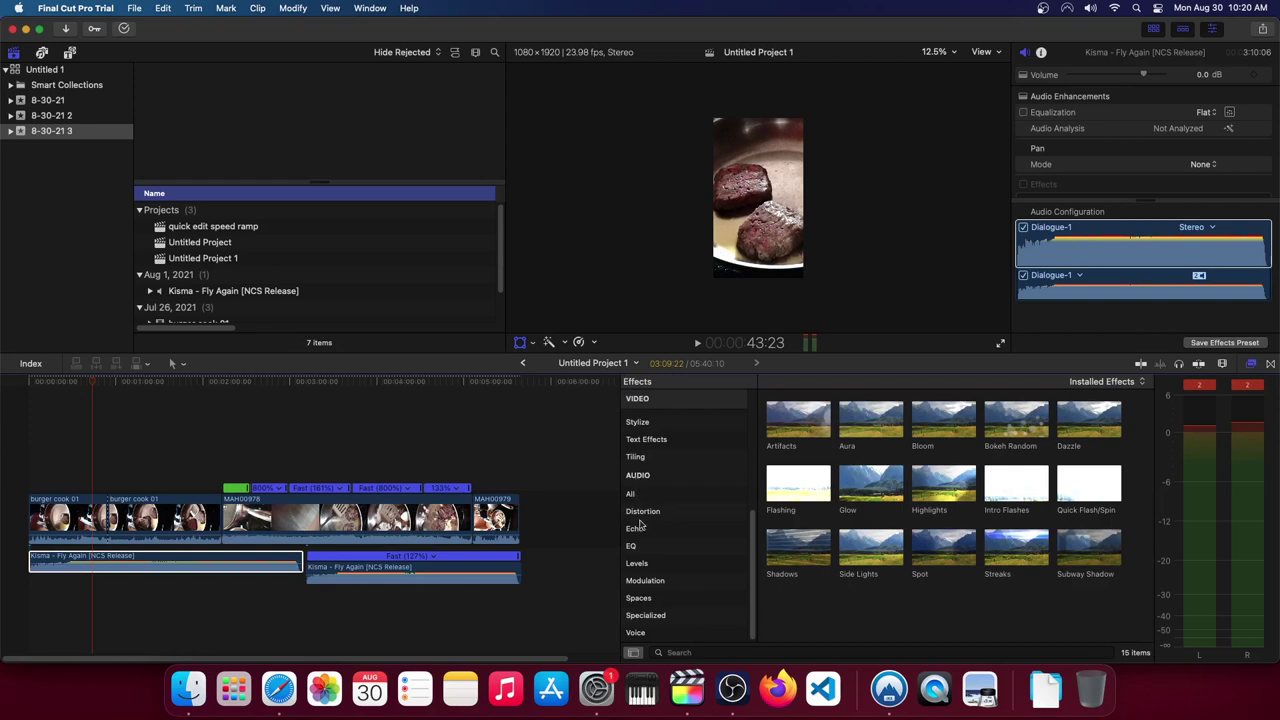
click(638, 528)
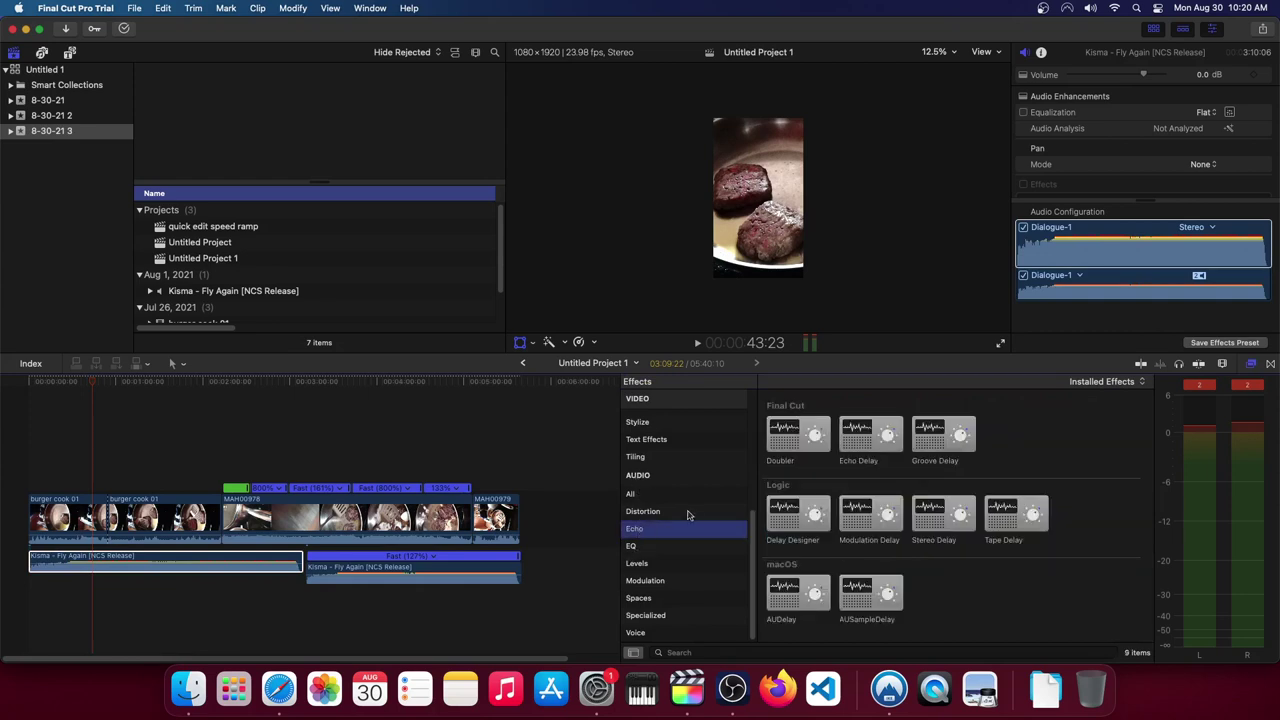
click(655, 512)
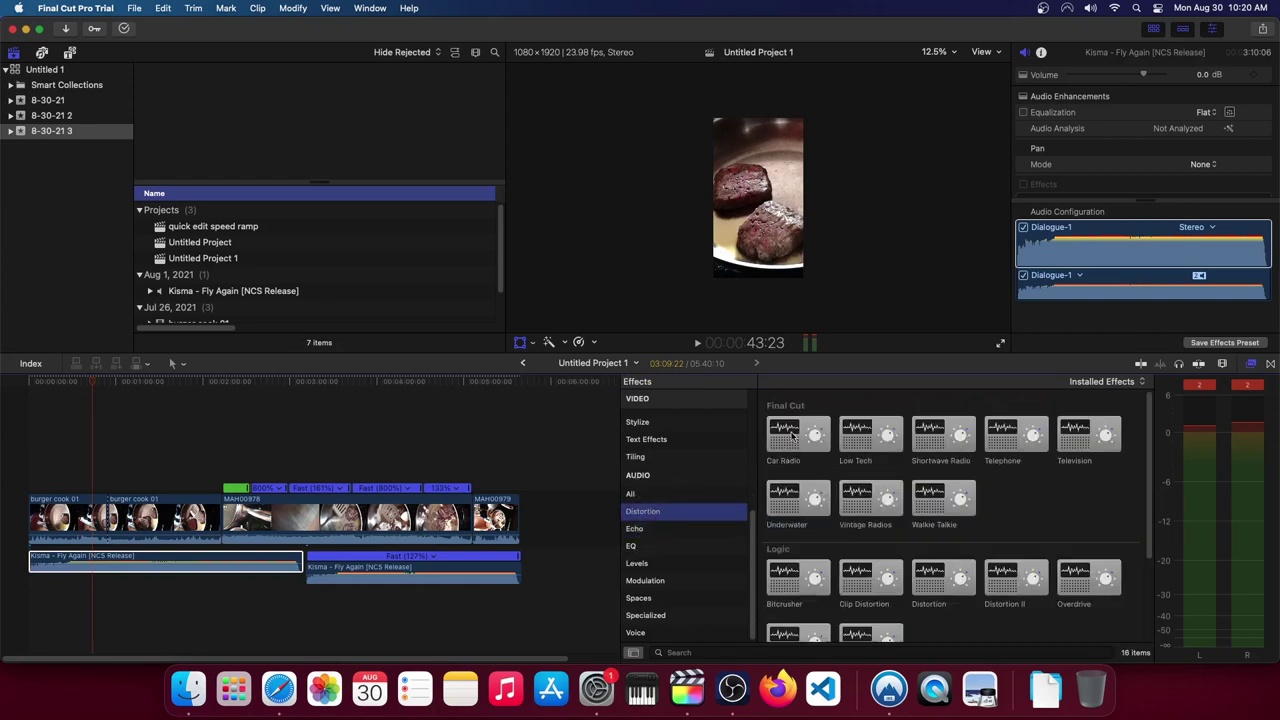
drag(793, 435, 135, 562)
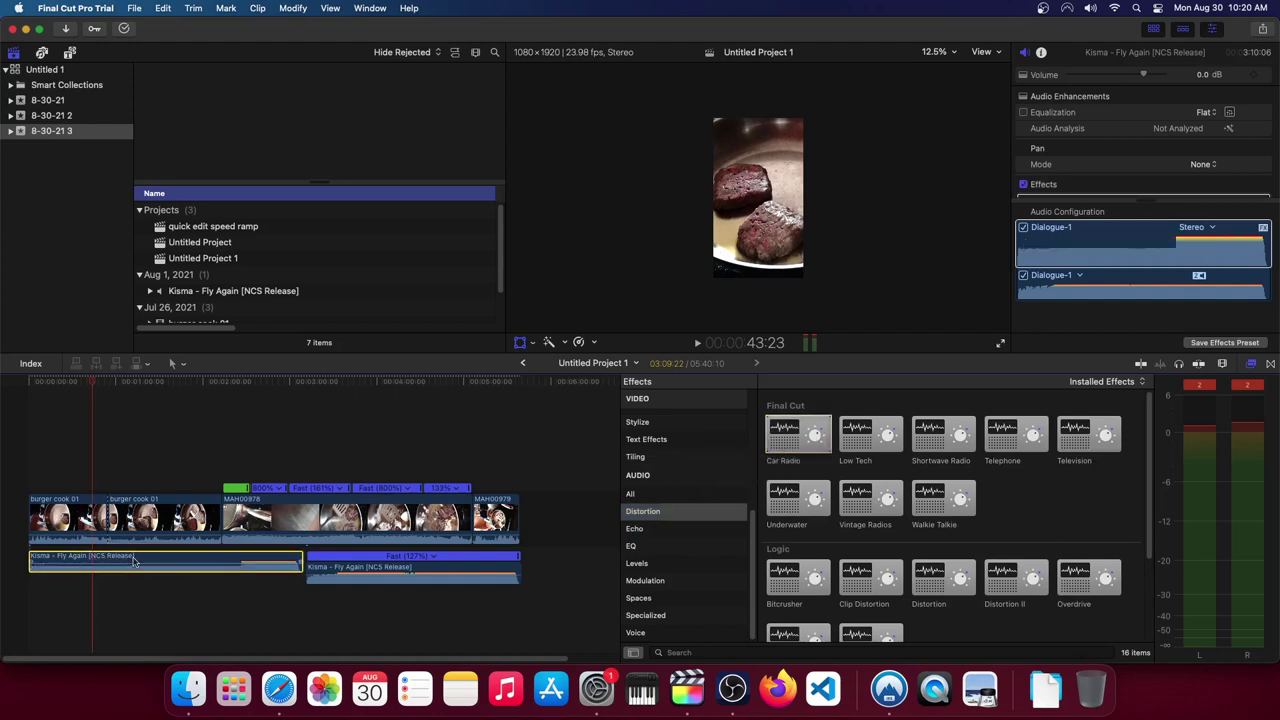
Play back the edit to hear the Car Radio effect
key(space)
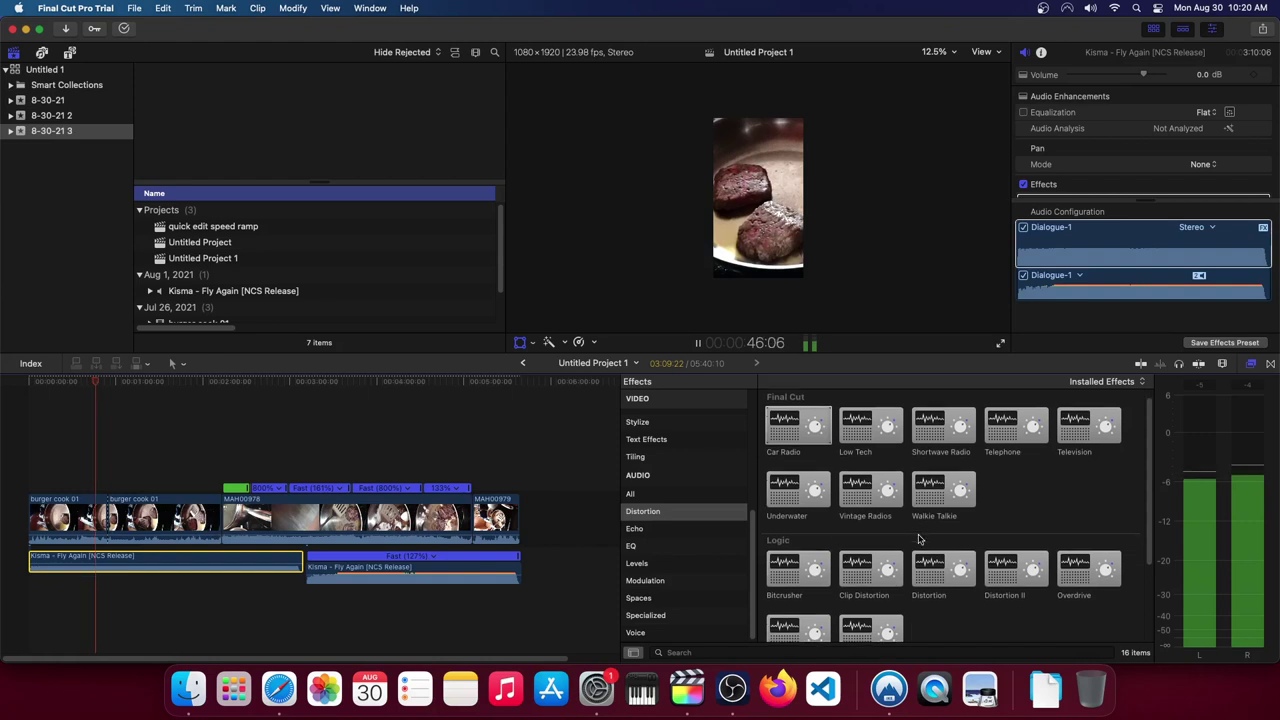
scroll(905, 533, down, 1)
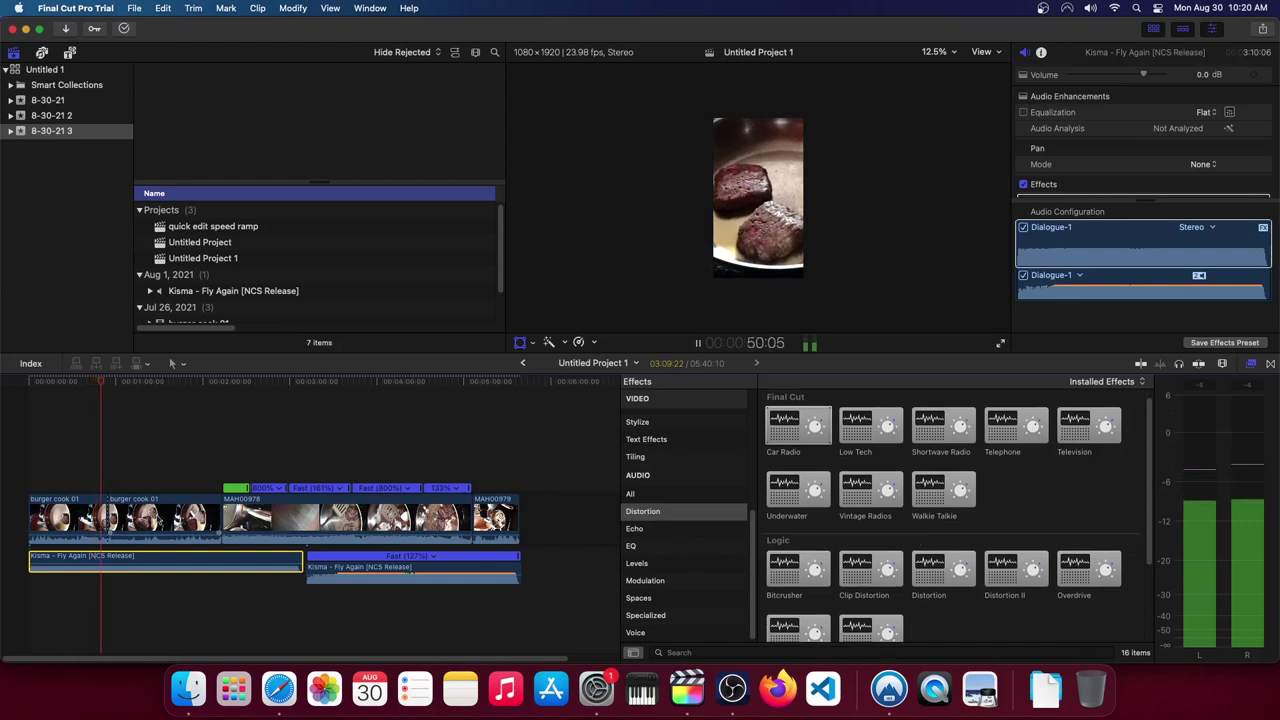
key(space)
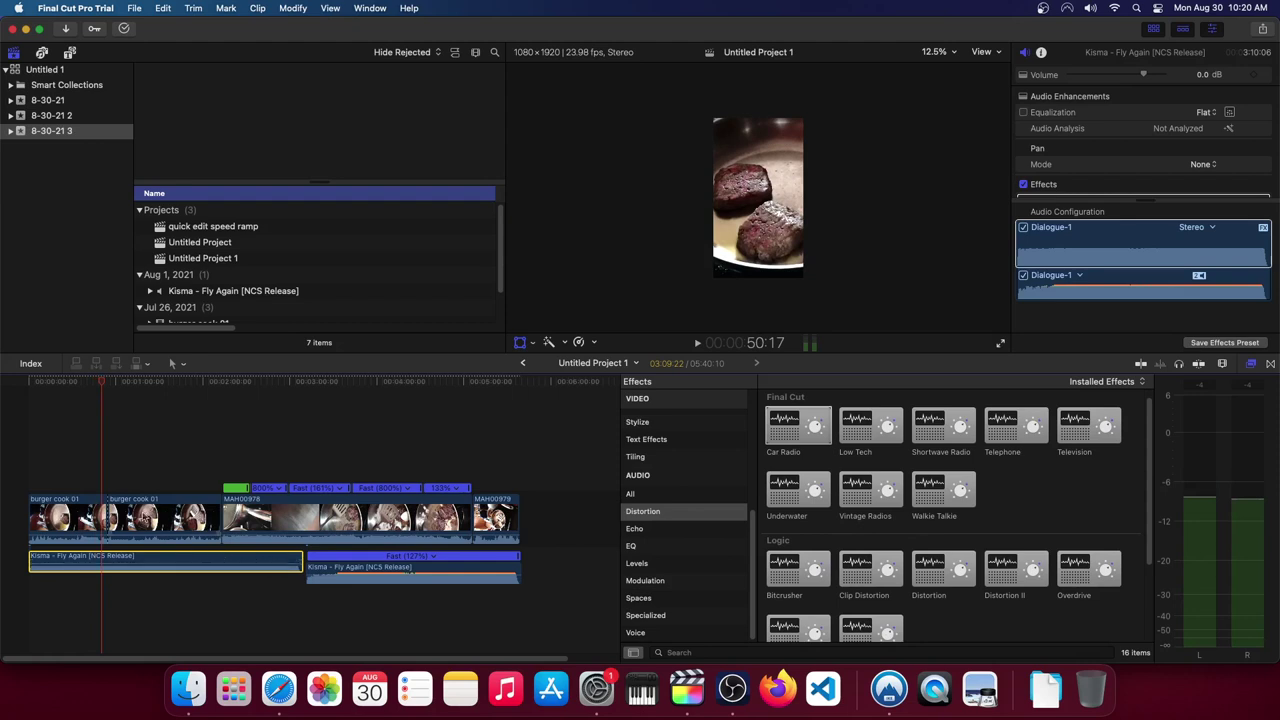
Add a 360° Fade 3D title at the video start with a one-second duration
click(69, 53)
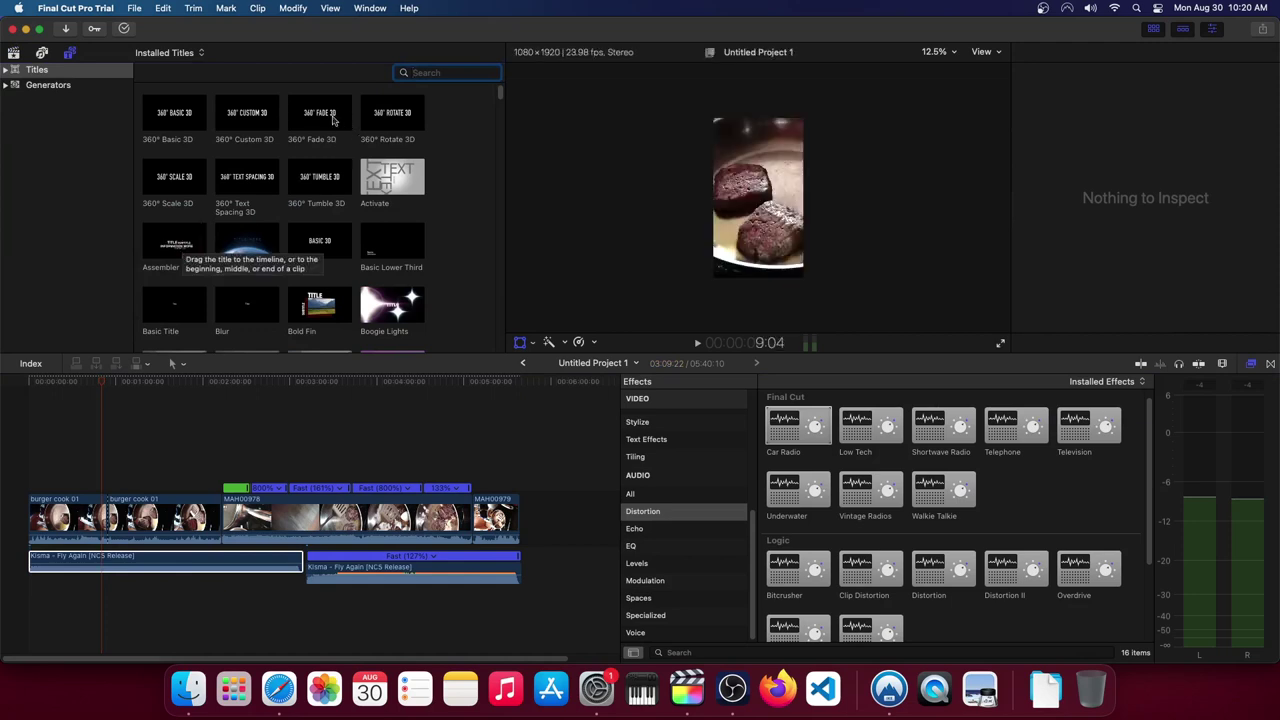
mouse_move(333, 120)
mouse_down()
mouse_move(28, 462)
mouse_move(31, 485)
mouse_up()
right_click(31, 485)
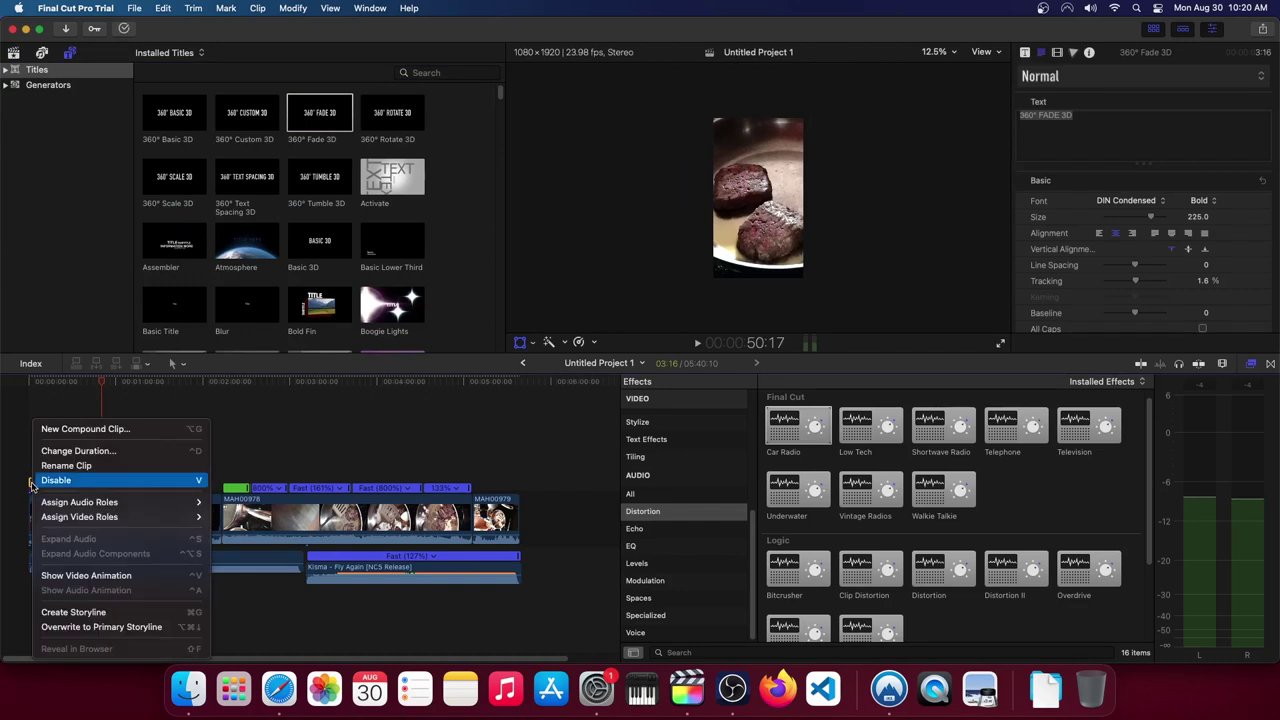
click(31, 483)
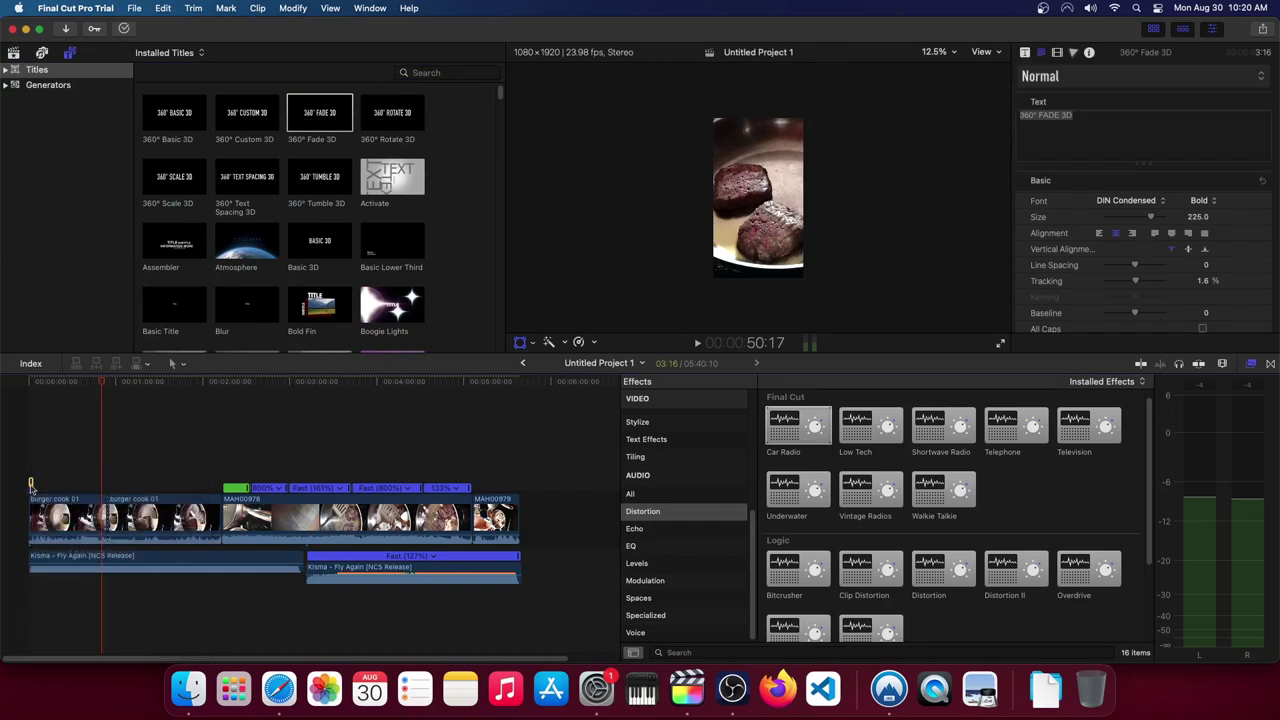
right_click(31, 485)
click(55, 451)
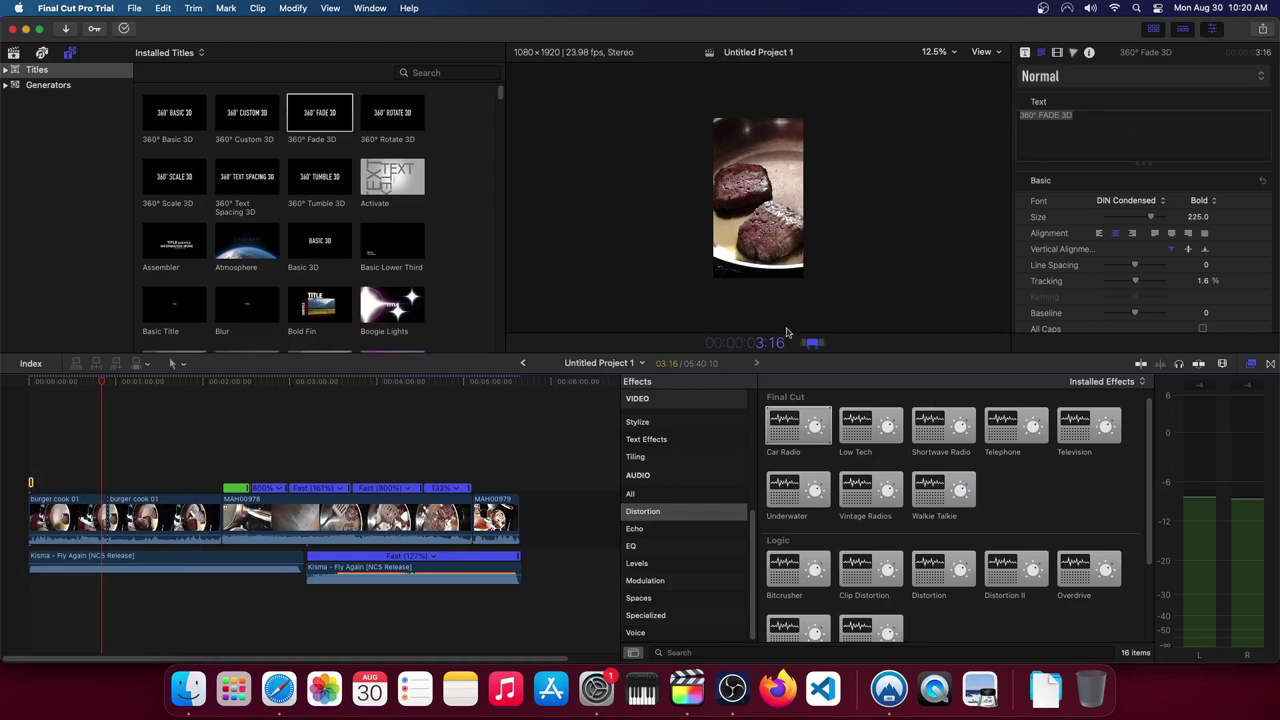
text(1:00:00)
key(Return)
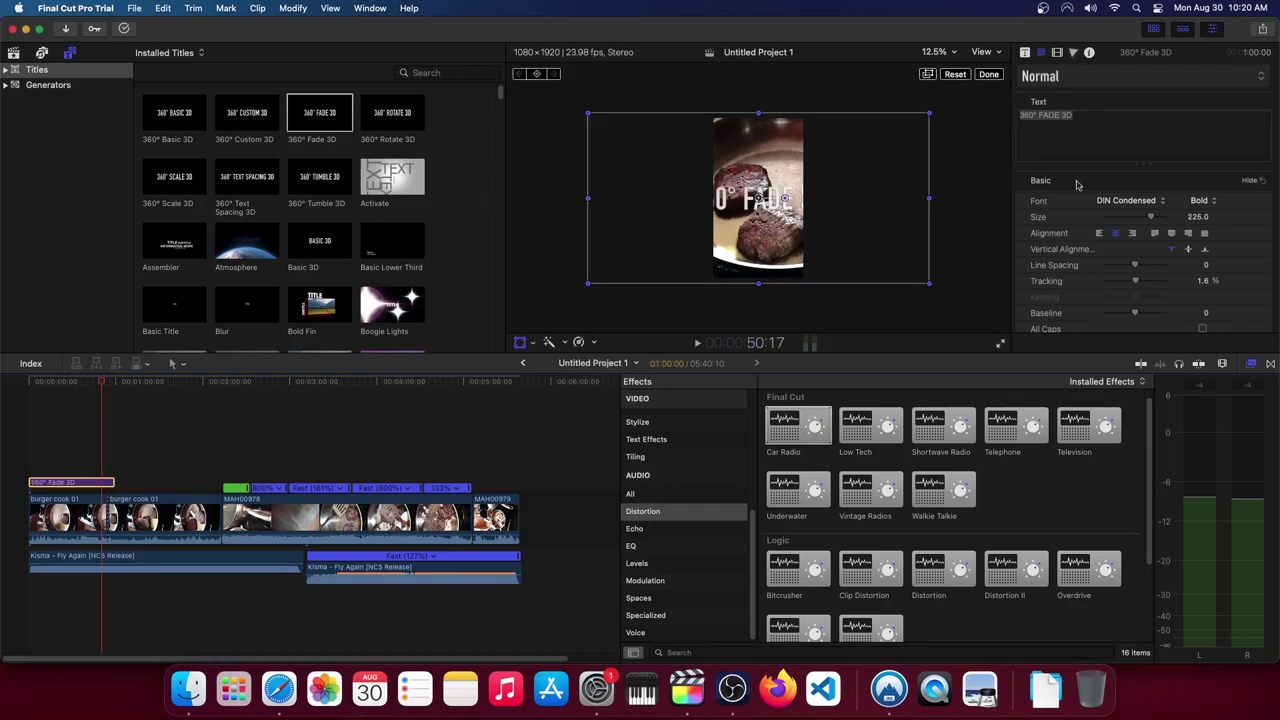
Shrink the title in the frame and delete its placeholder text
drag(586, 116, 708, 173)
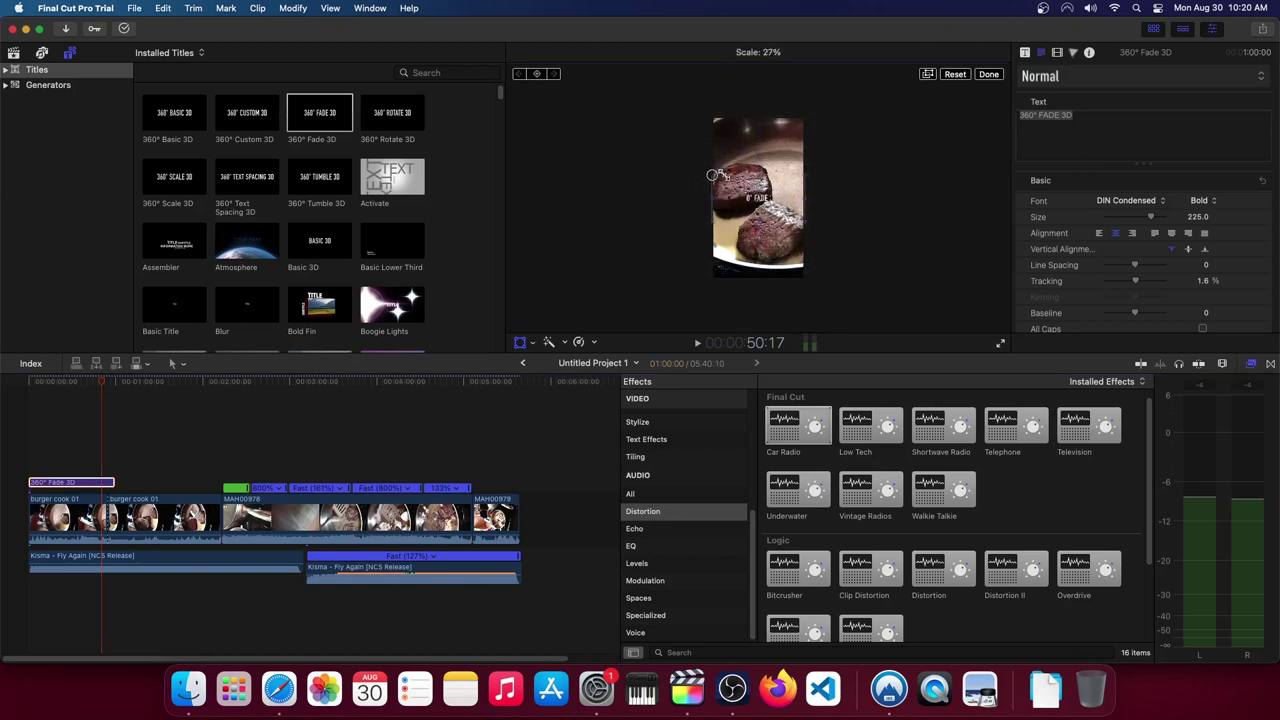
triple_click(1179, 120)
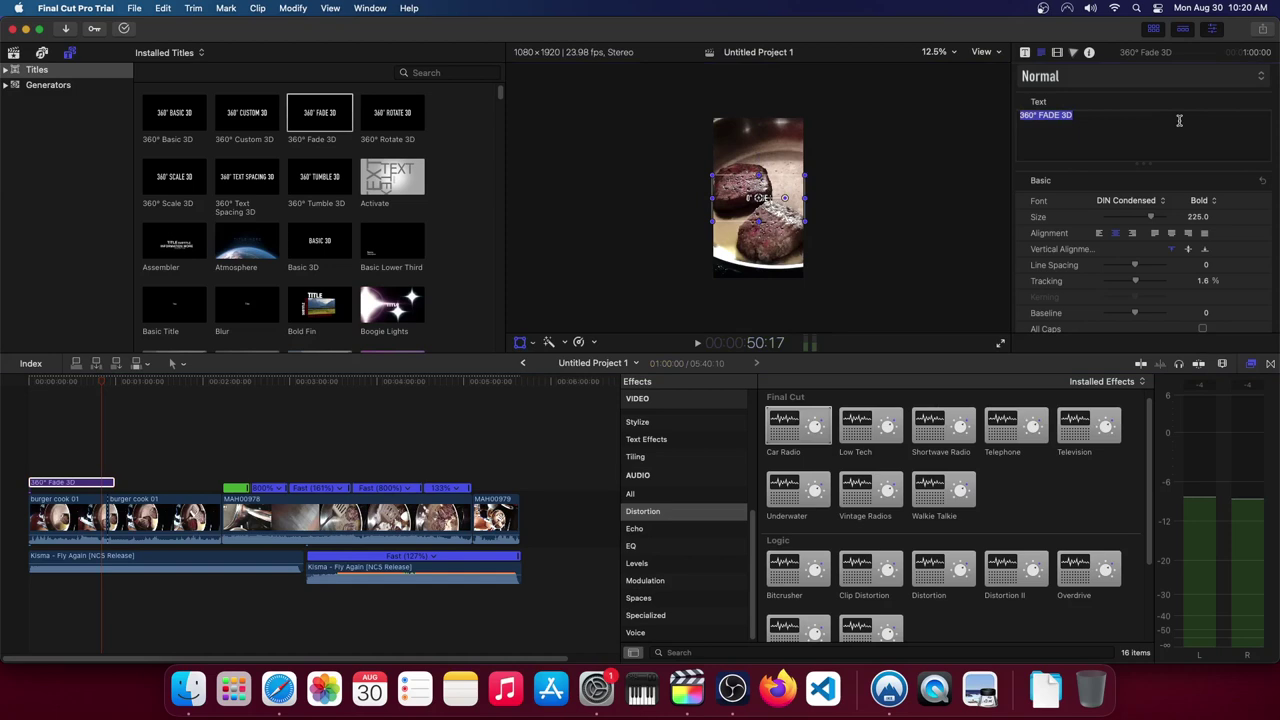
key(BackSpace)
Type the creator's name, Hamburger and Cooking as lines, lower font size to 190, enlarge the frame
text(Otaku G)
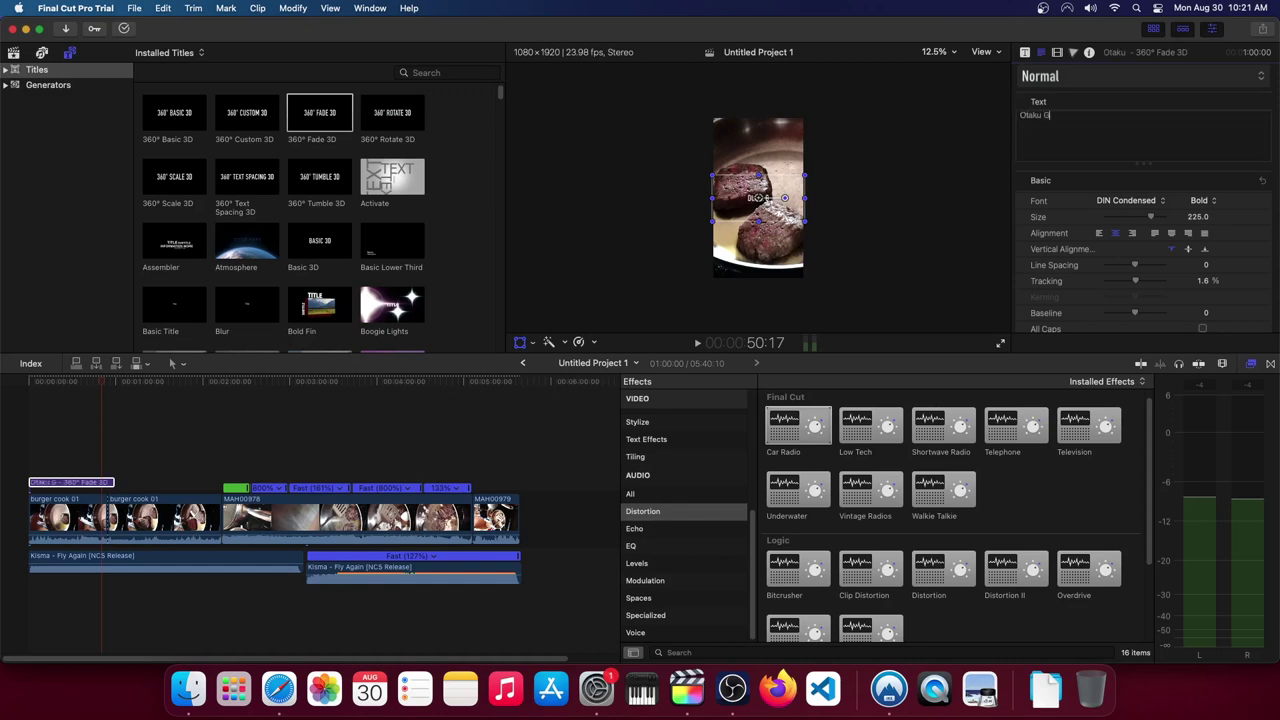
text(eorge)
key(Return)
text(Hamburger)
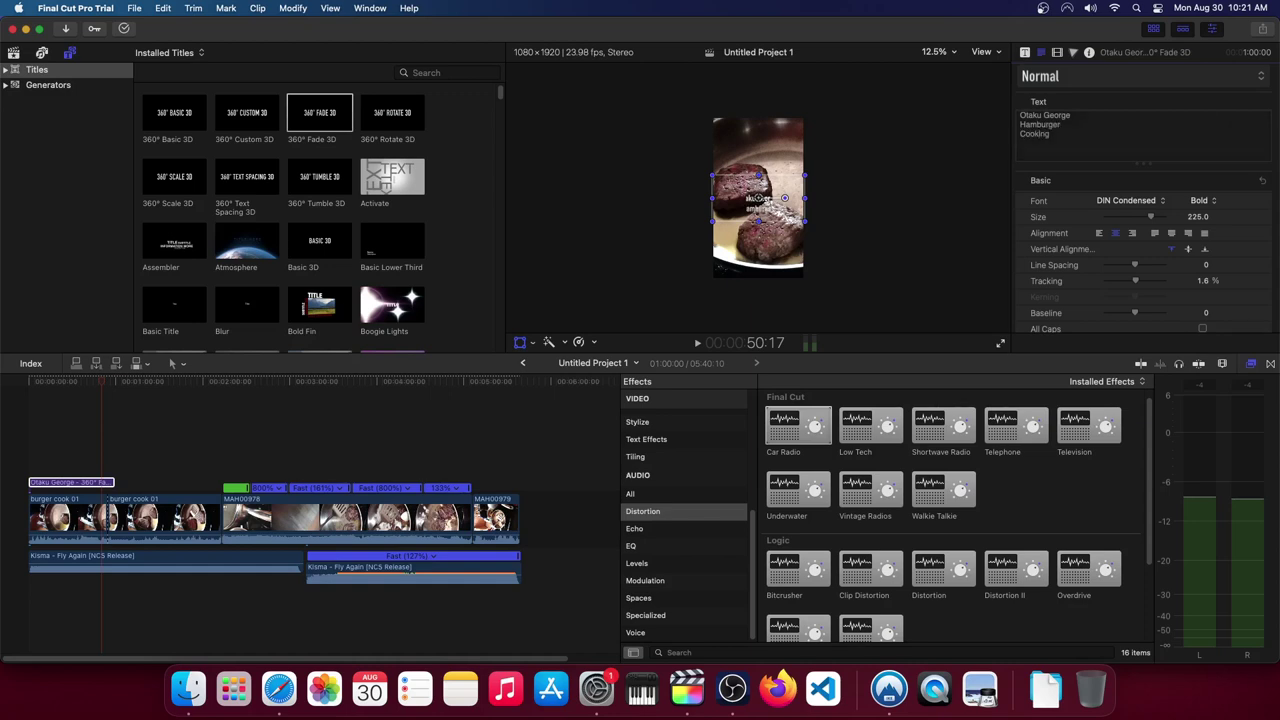
drag(1150, 216, 1132, 227)
drag(806, 178, 866, 146)
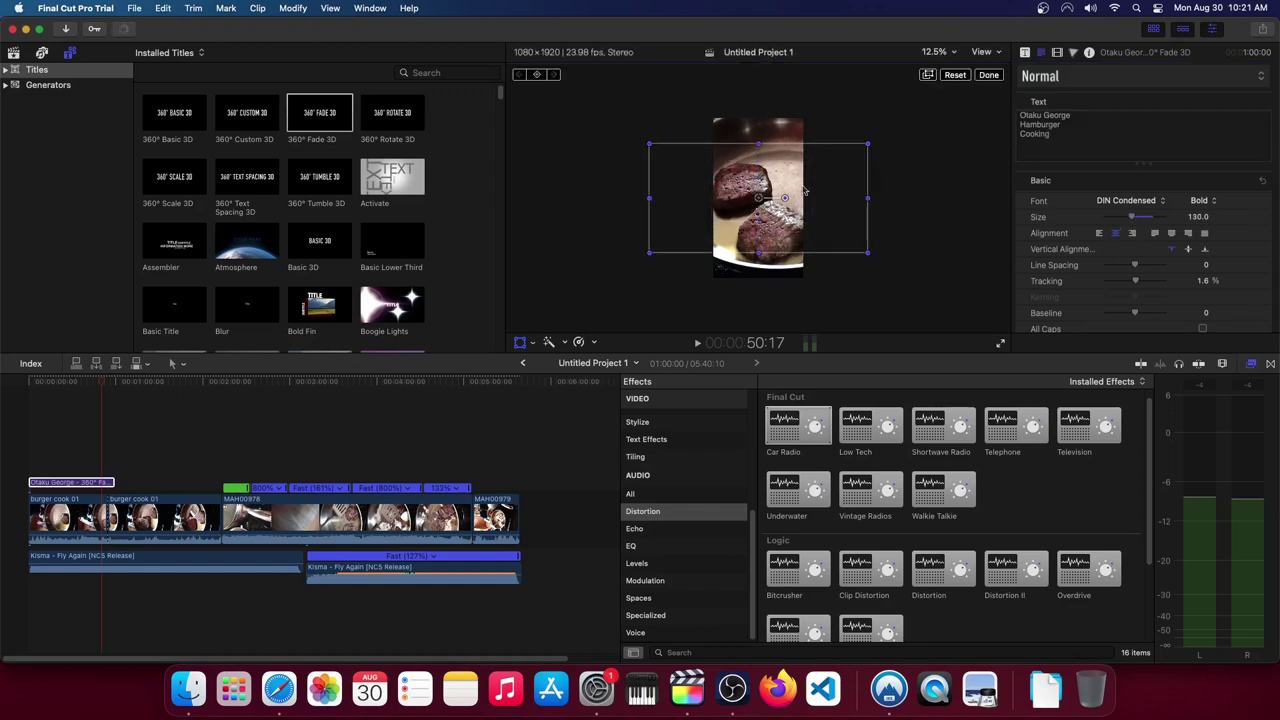
Play the opening from the start to preview the title
click(27, 384)
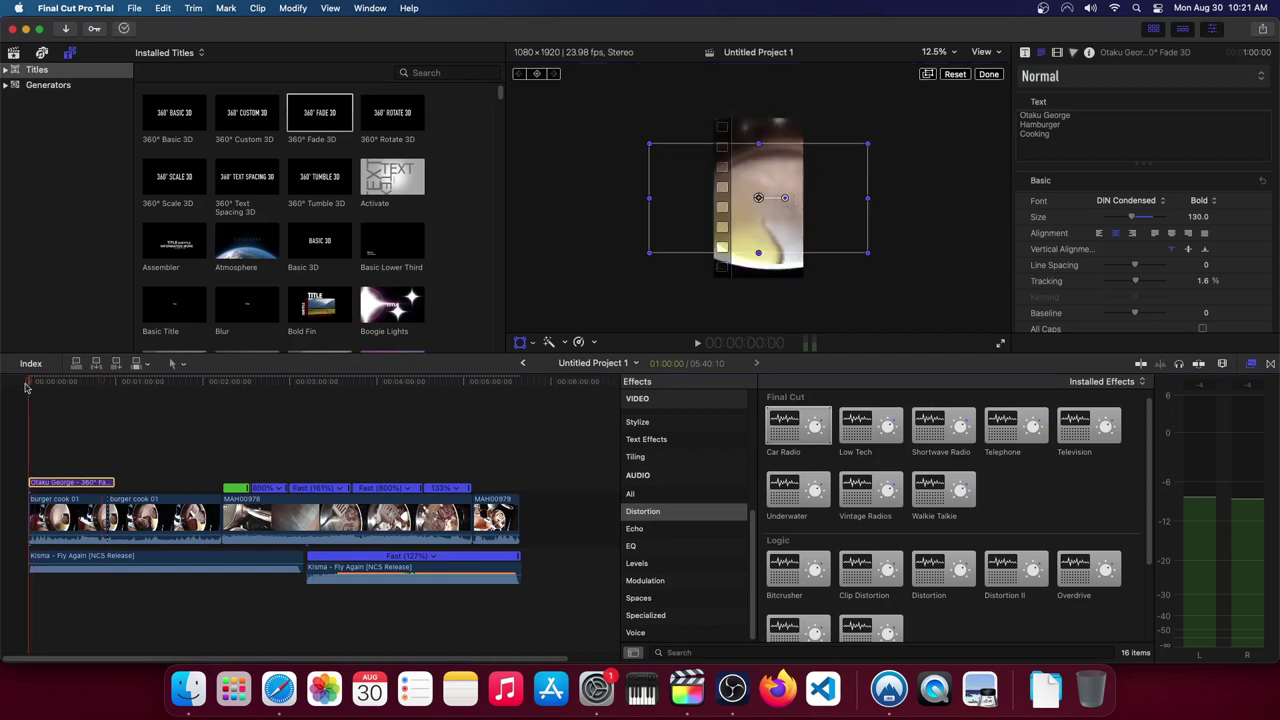
key(space)
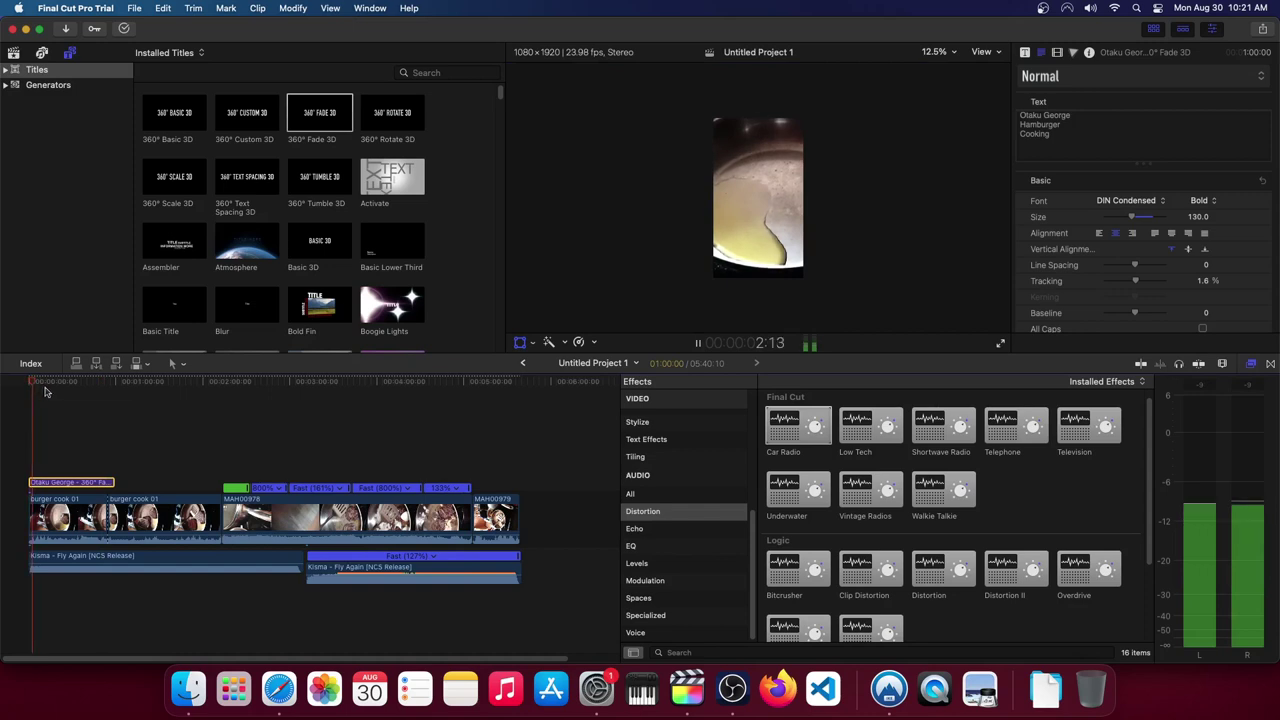
click(100, 388)
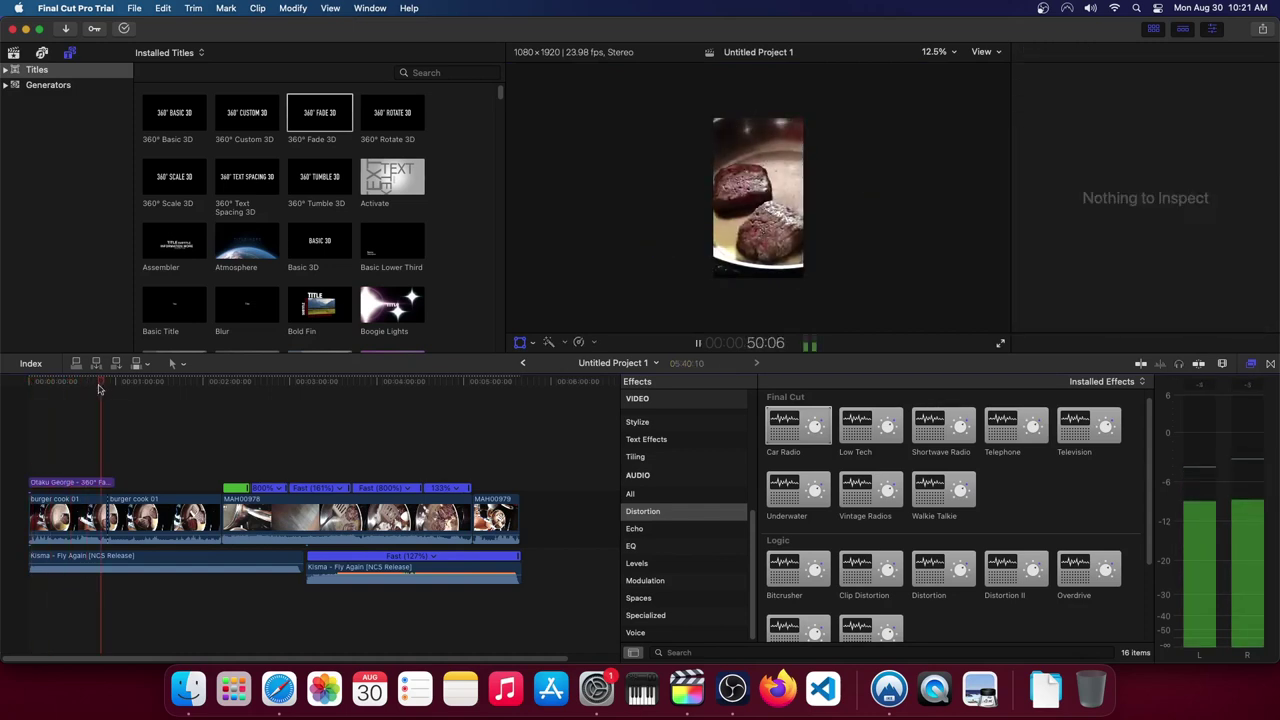
key(space)
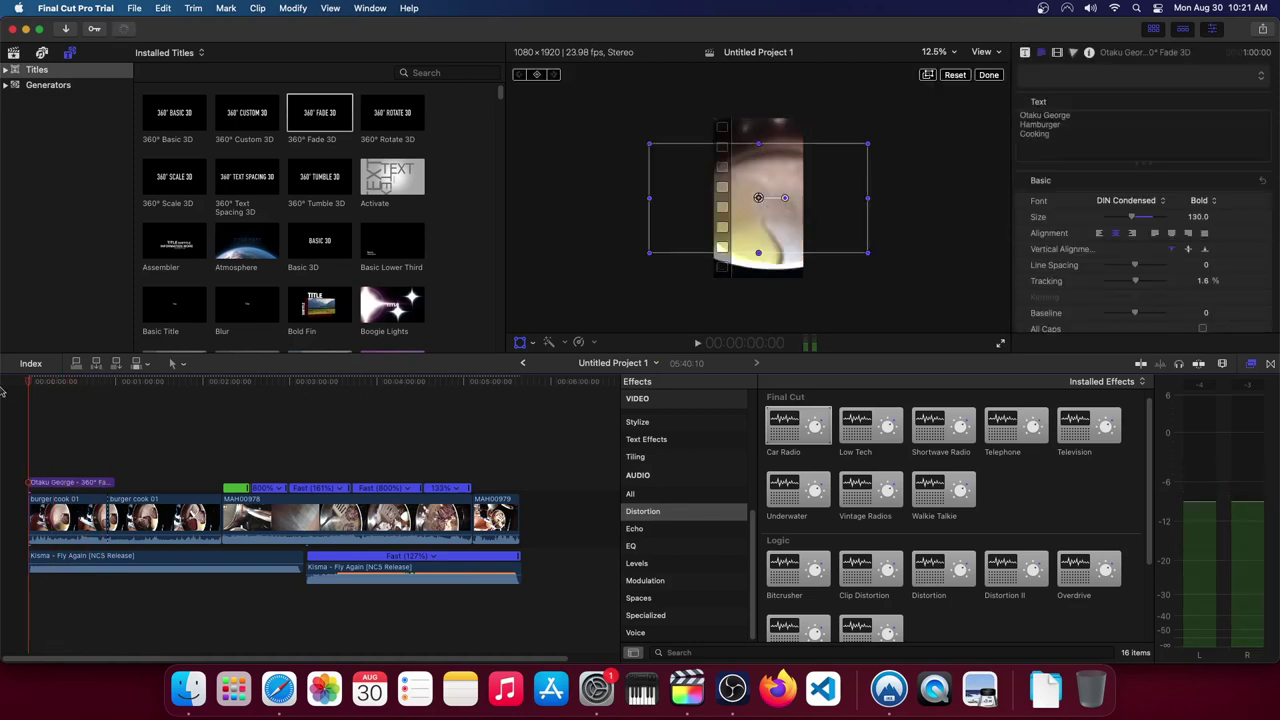
Delete the three-line title clip from the timeline
click(74, 485)
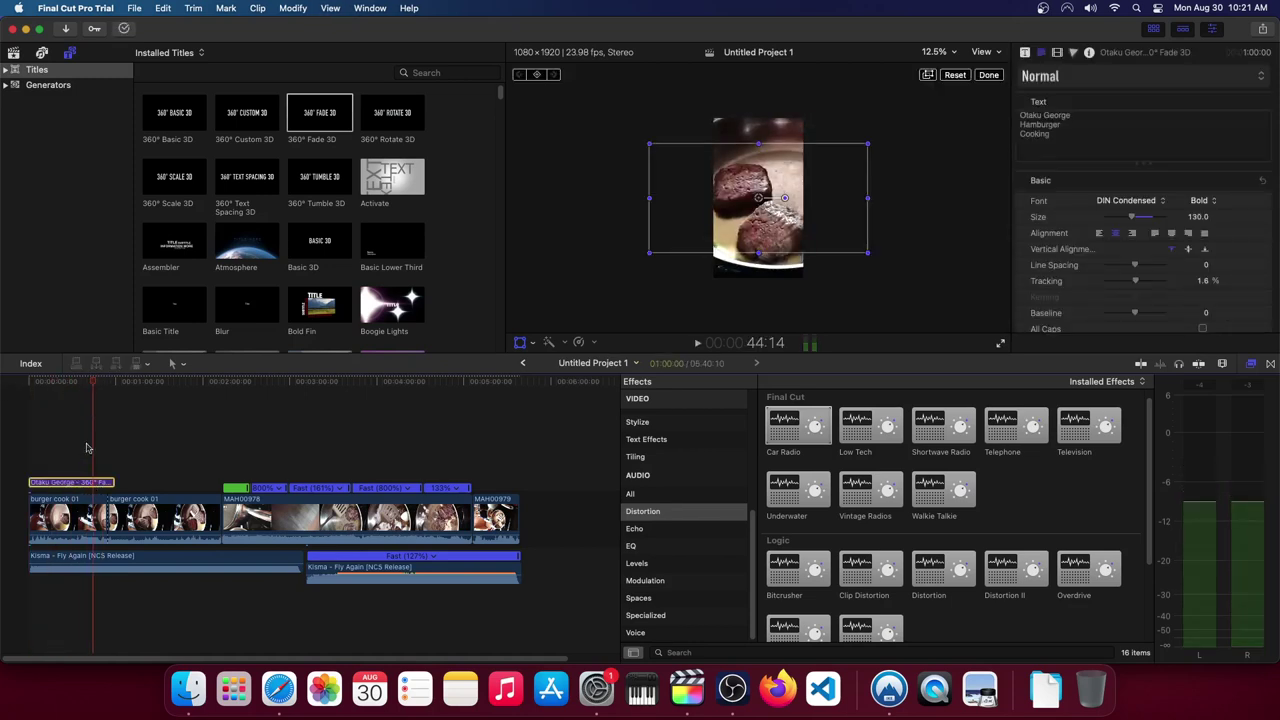
click(33, 393)
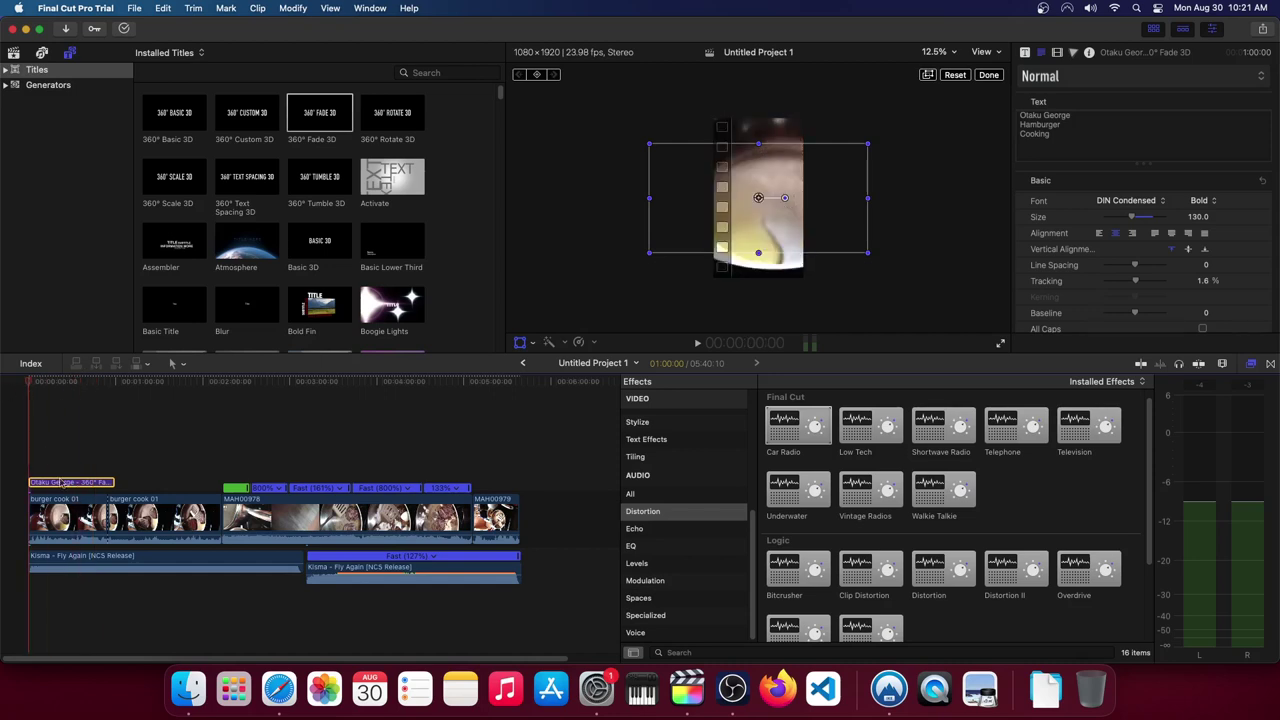
key(Delete)
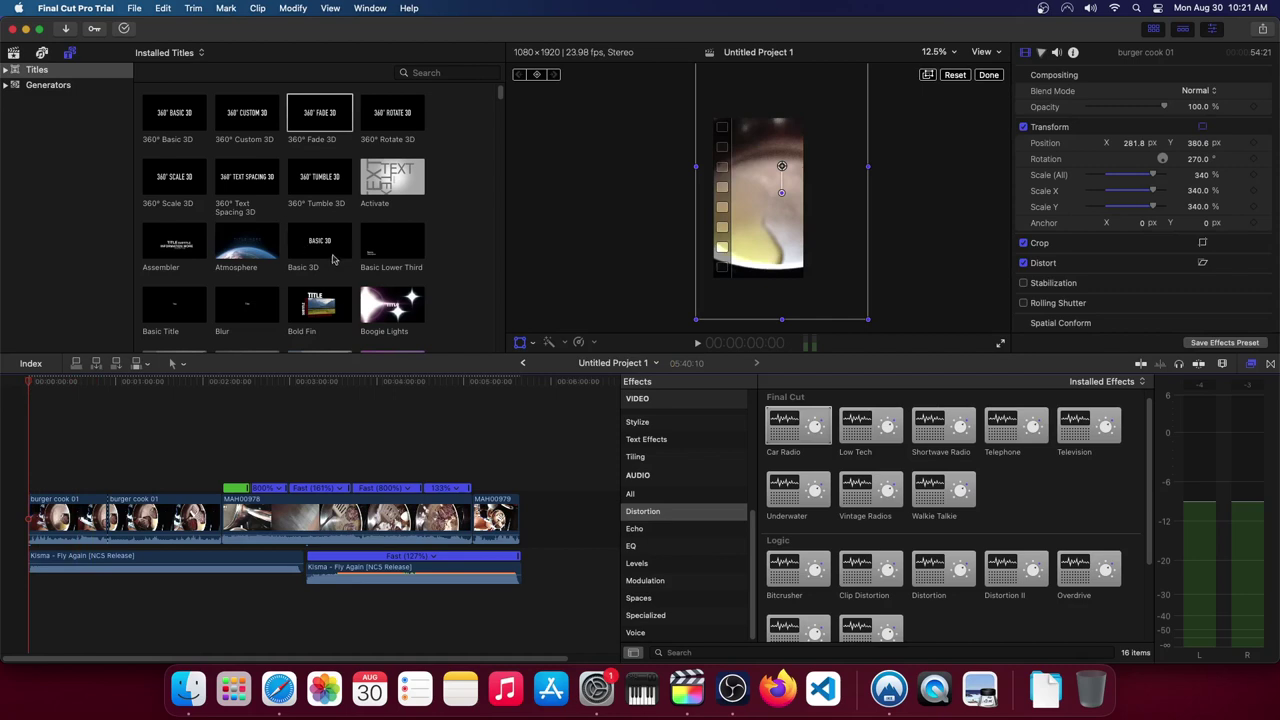
Use a Basic 3D title reading 'Cooking' and finish editing it
click(333, 259)
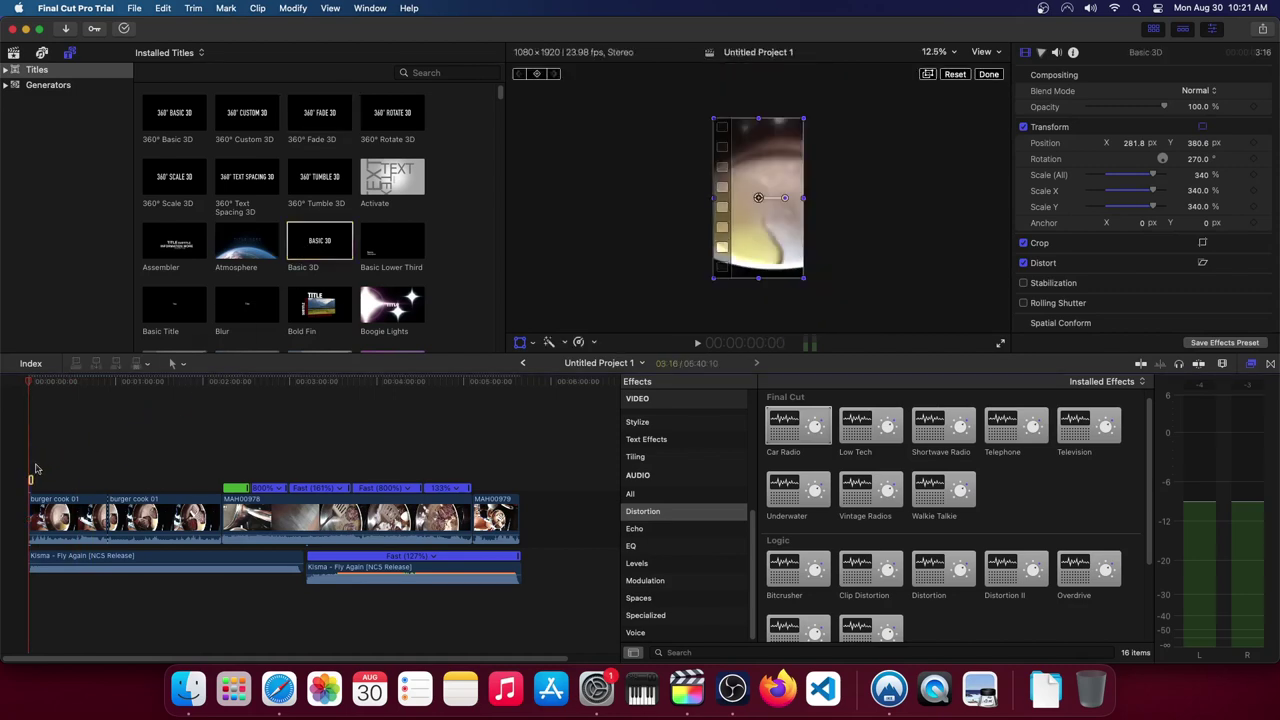
click(1078, 137)
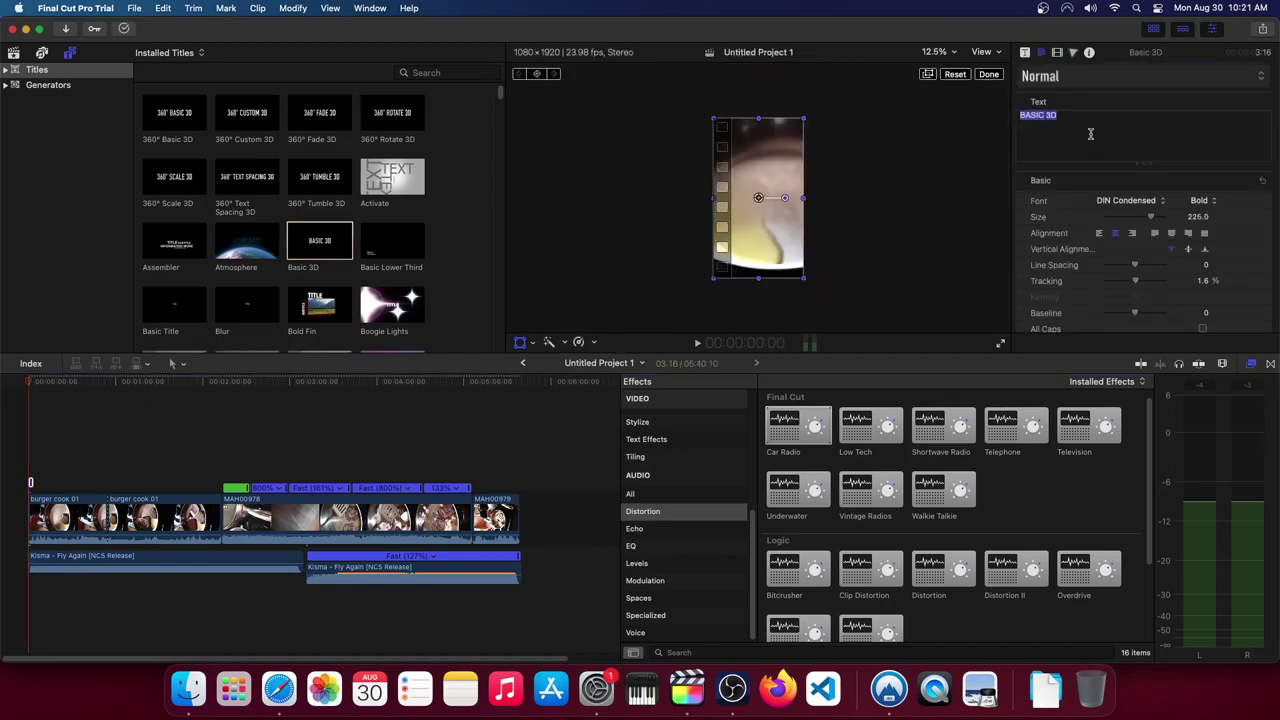
text(Cooking)
click(30, 428)
Preview the Cooking title, then add a Basic Lower Third at the timeline start
key(space)
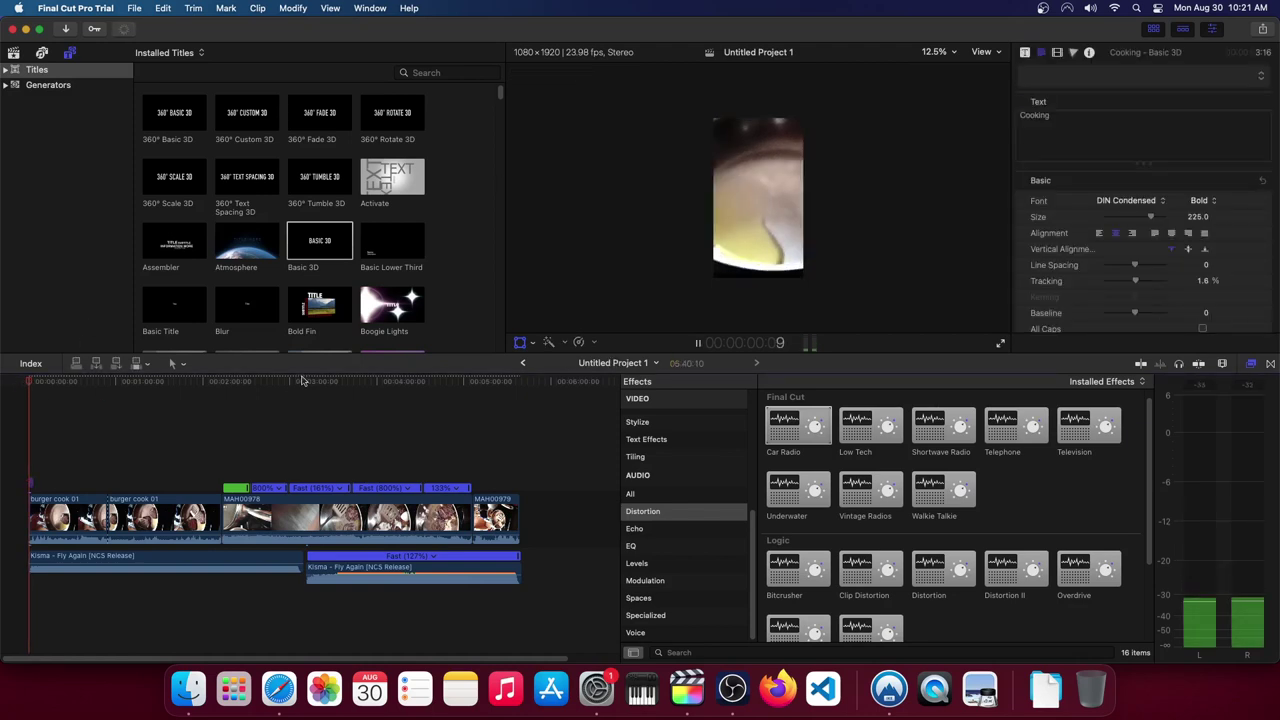
key(space)
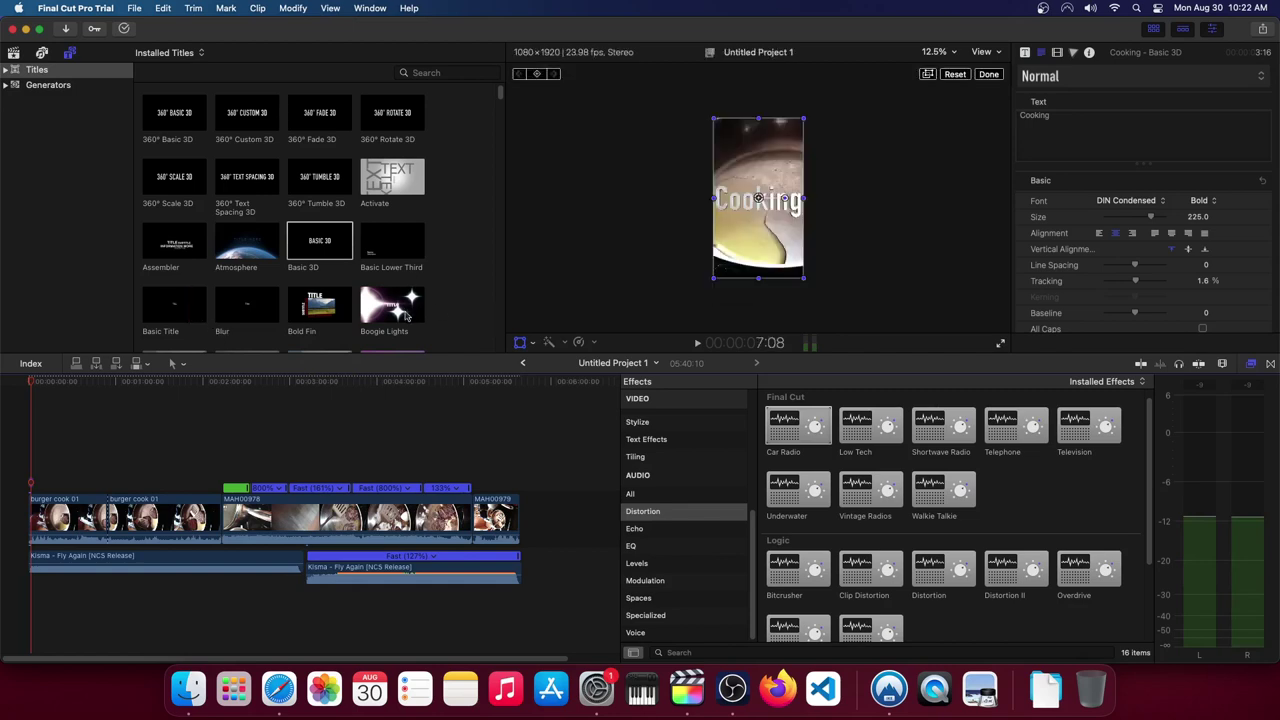
drag(400, 245, 42, 462)
Stretch the Basic Lower Third across the whole video, about 5:35 long
right_click(48, 484)
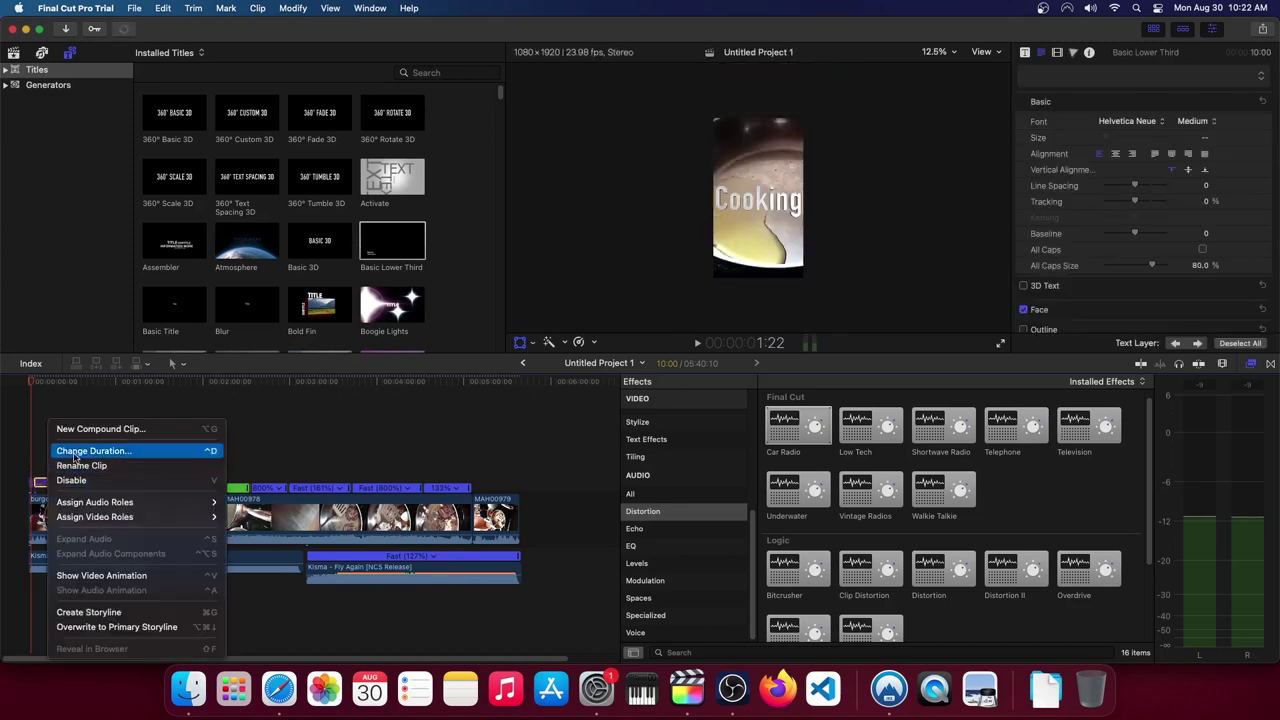
click(74, 452)
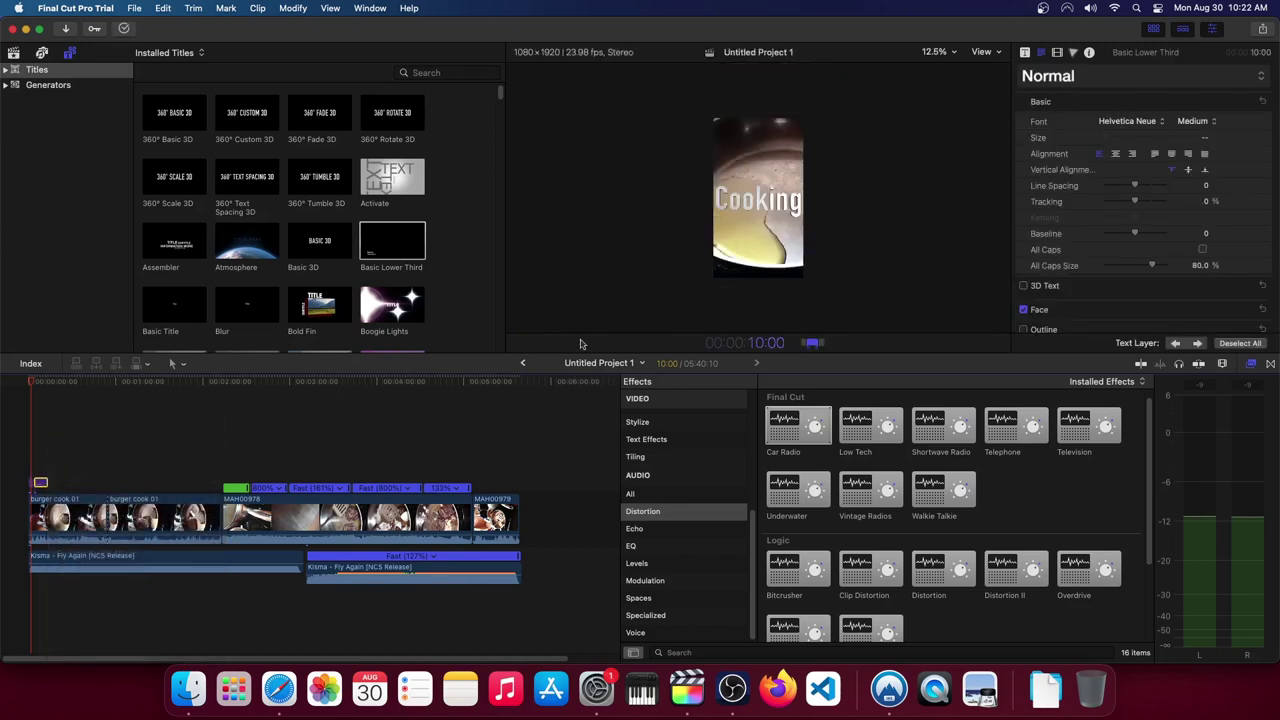
text(1:00)
key(Return)
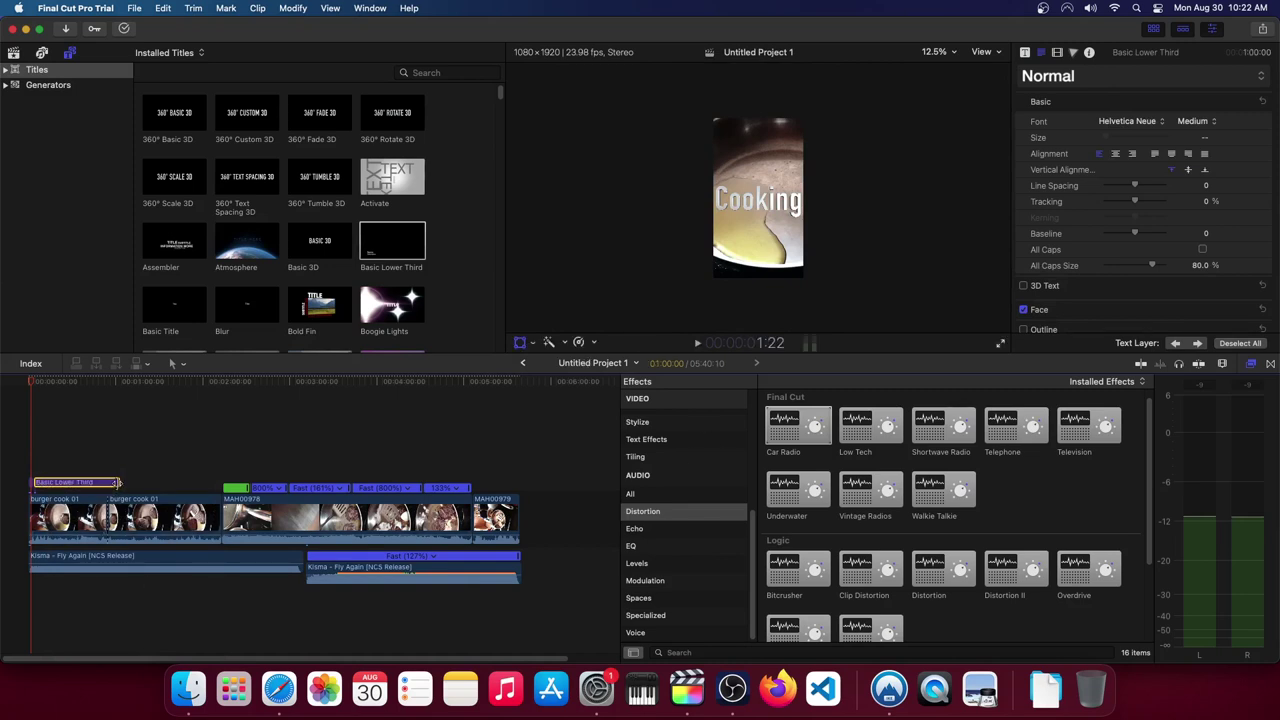
drag(116, 482, 515, 471)
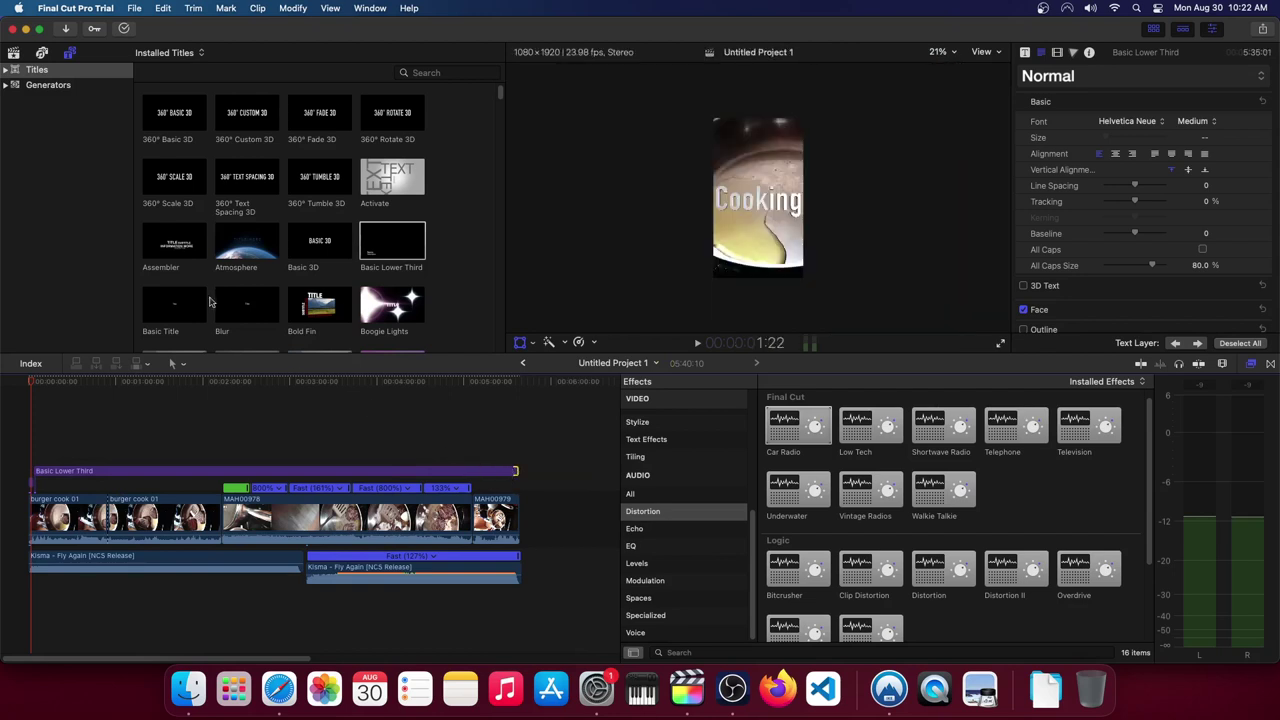
Select the lower third and browse text style presets, cancelling the save-preset dialog
click(47, 390)
click(84, 472)
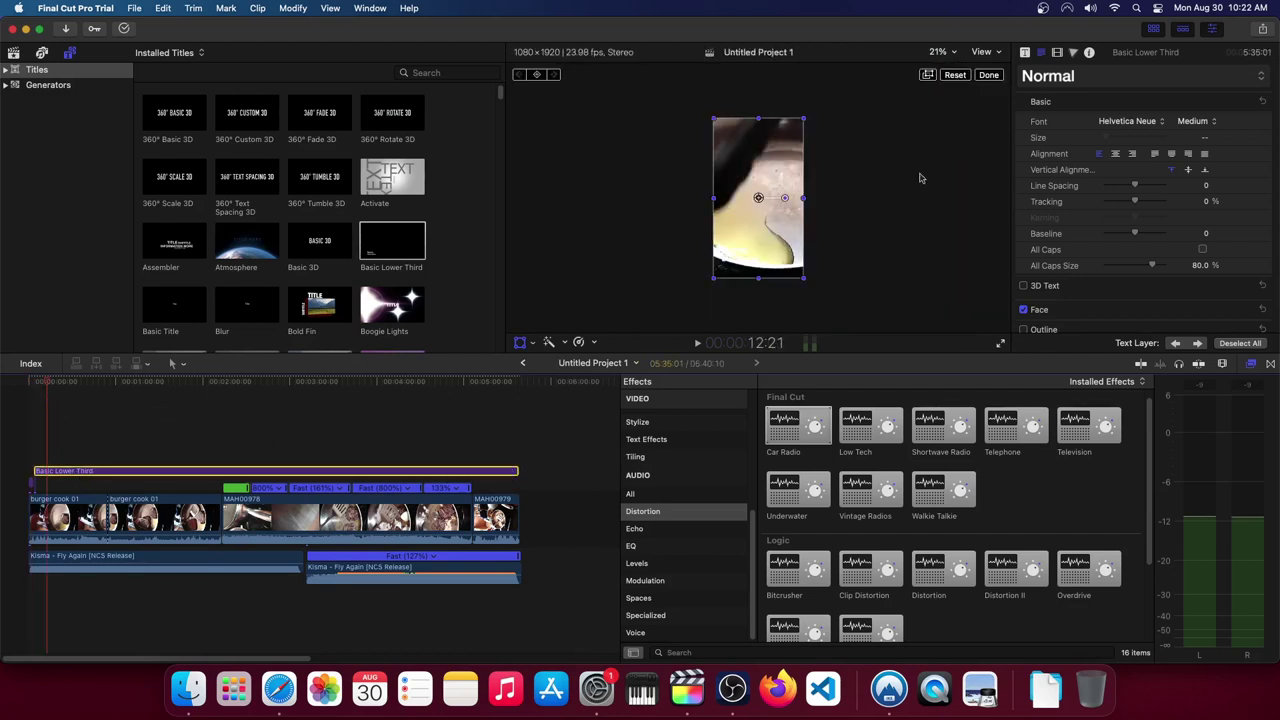
click(1150, 76)
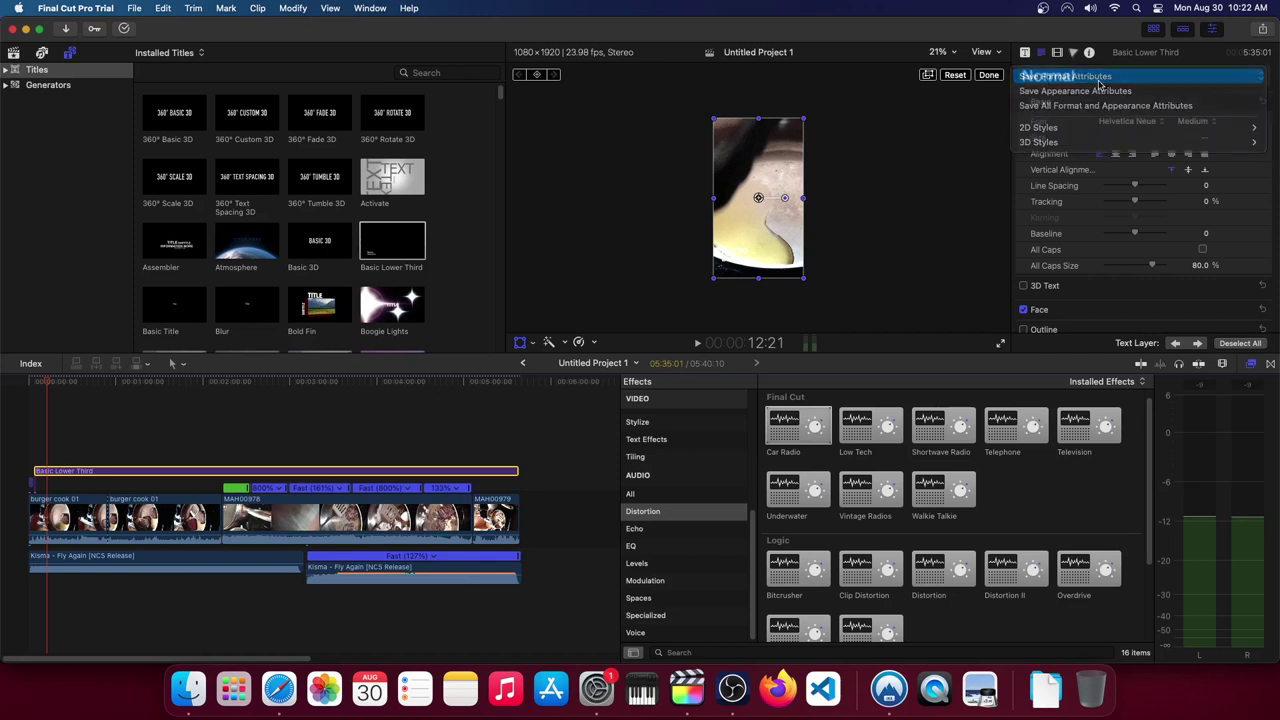
click(1100, 104)
click(652, 231)
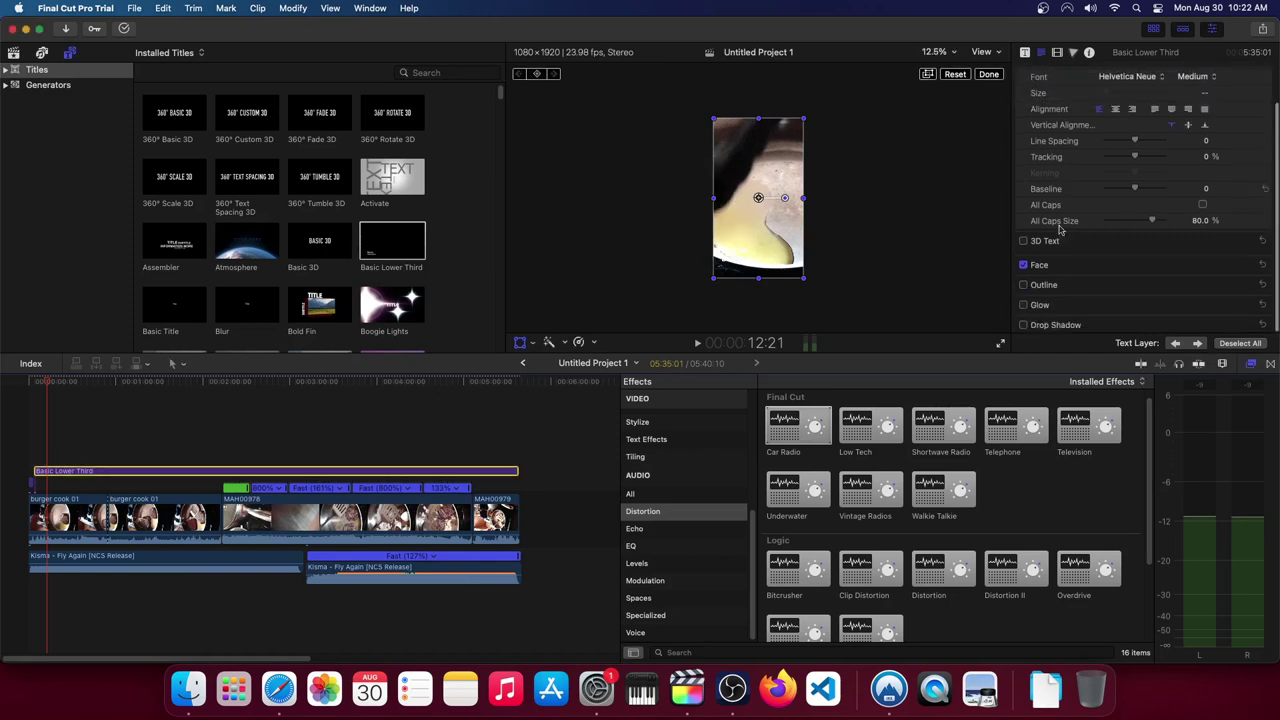
Move the Name/Description lower third up to the top of the frame
drag(745, 175, 745, 149)
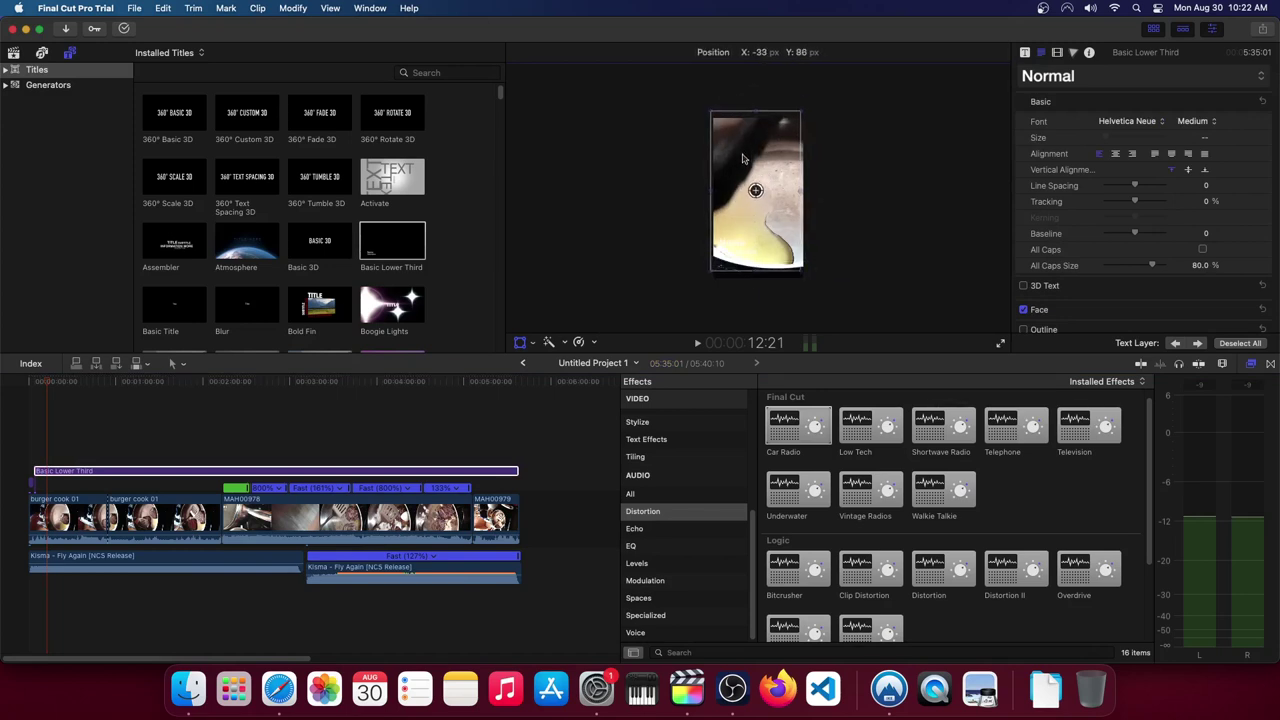
drag(745, 149, 742, 45)
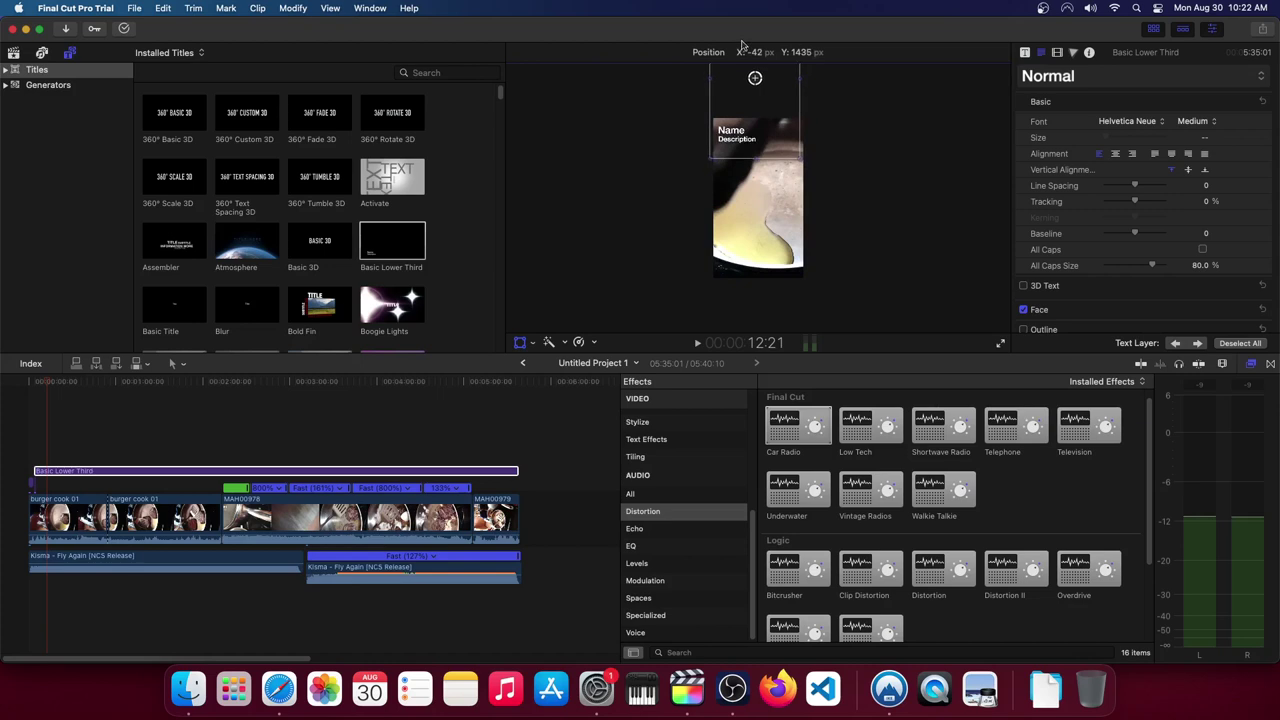
scroll(1140, 300, down, 1)
scroll(1104, 230, down, 2)
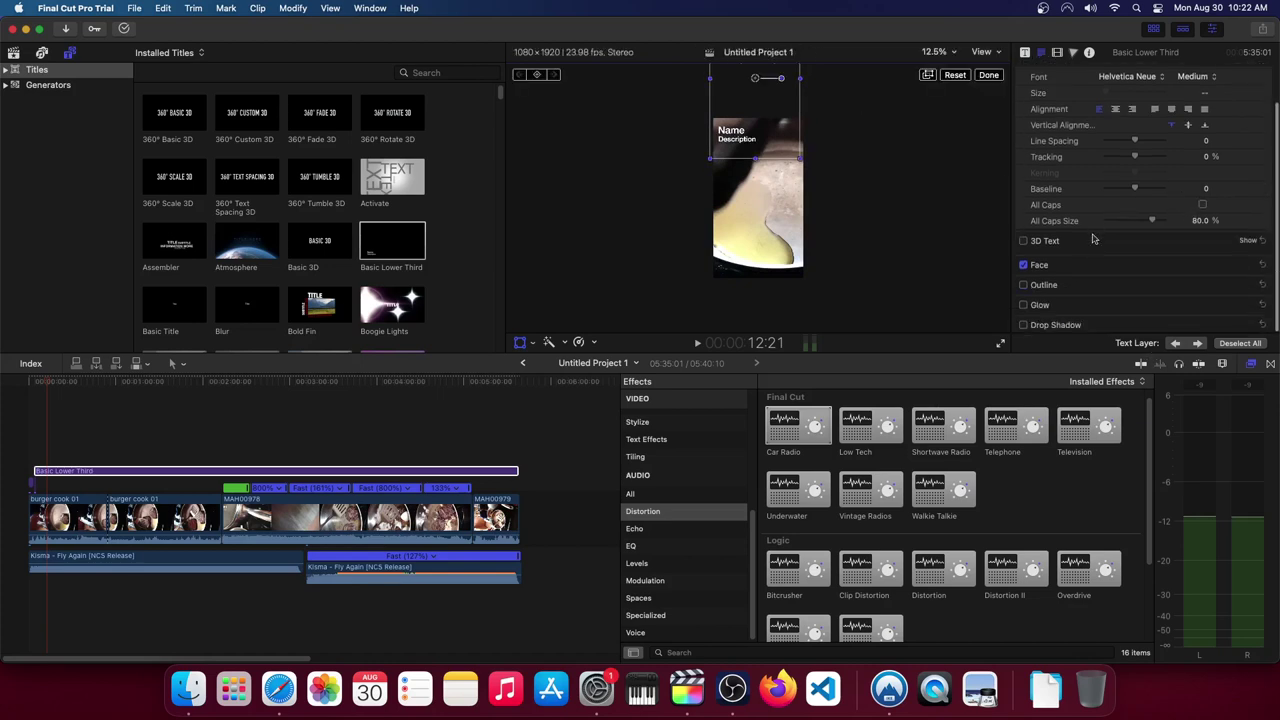
click(1023, 242)
click(1023, 242)
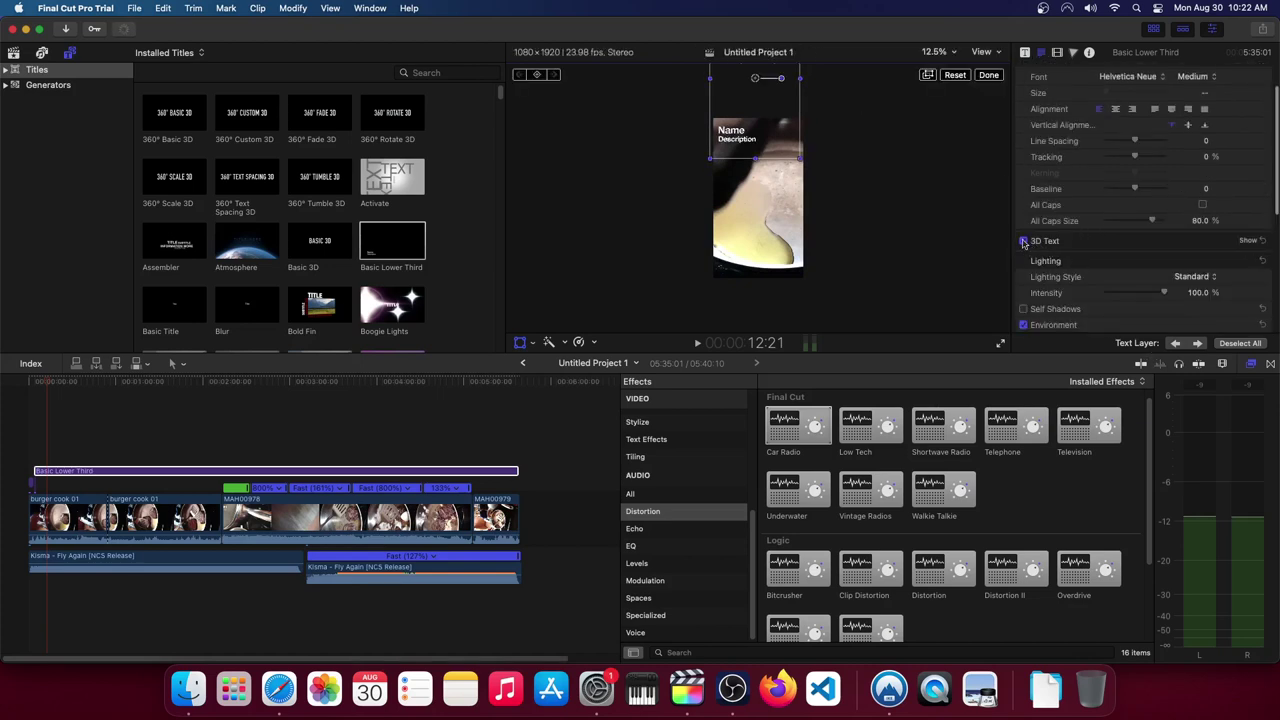
Give the title text a red glow with radius 56
click(1023, 305)
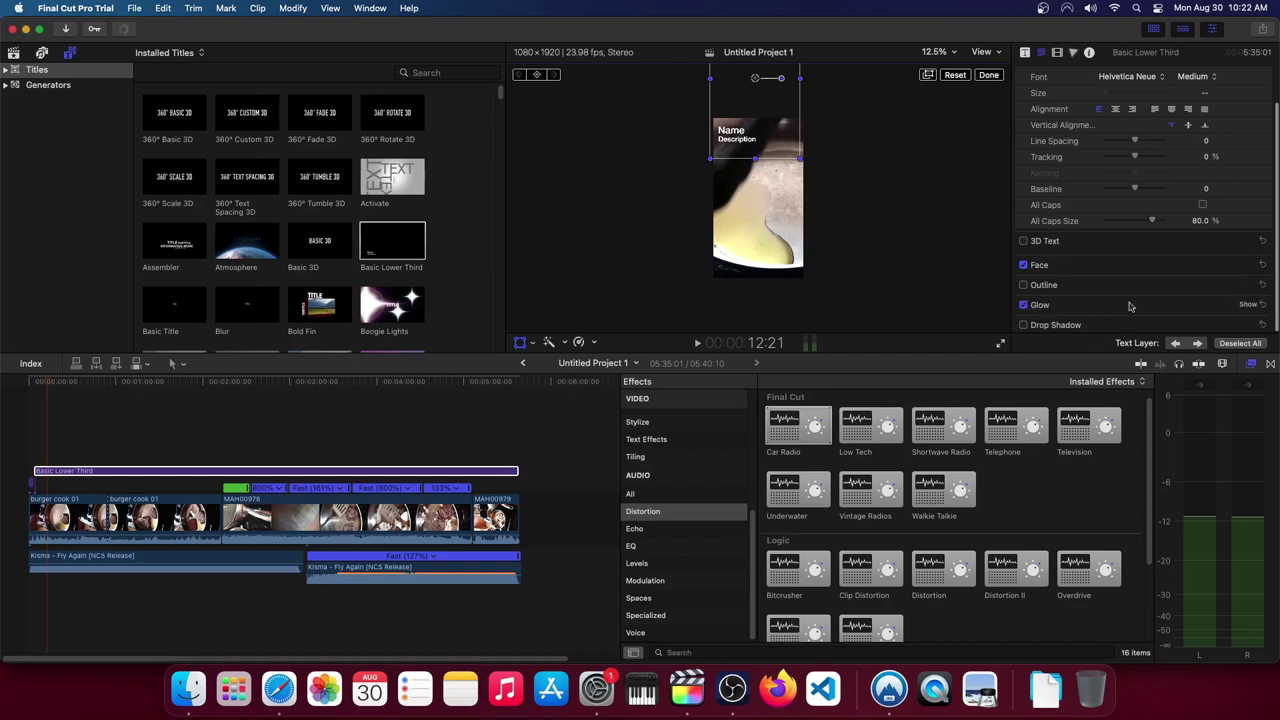
click(1250, 305)
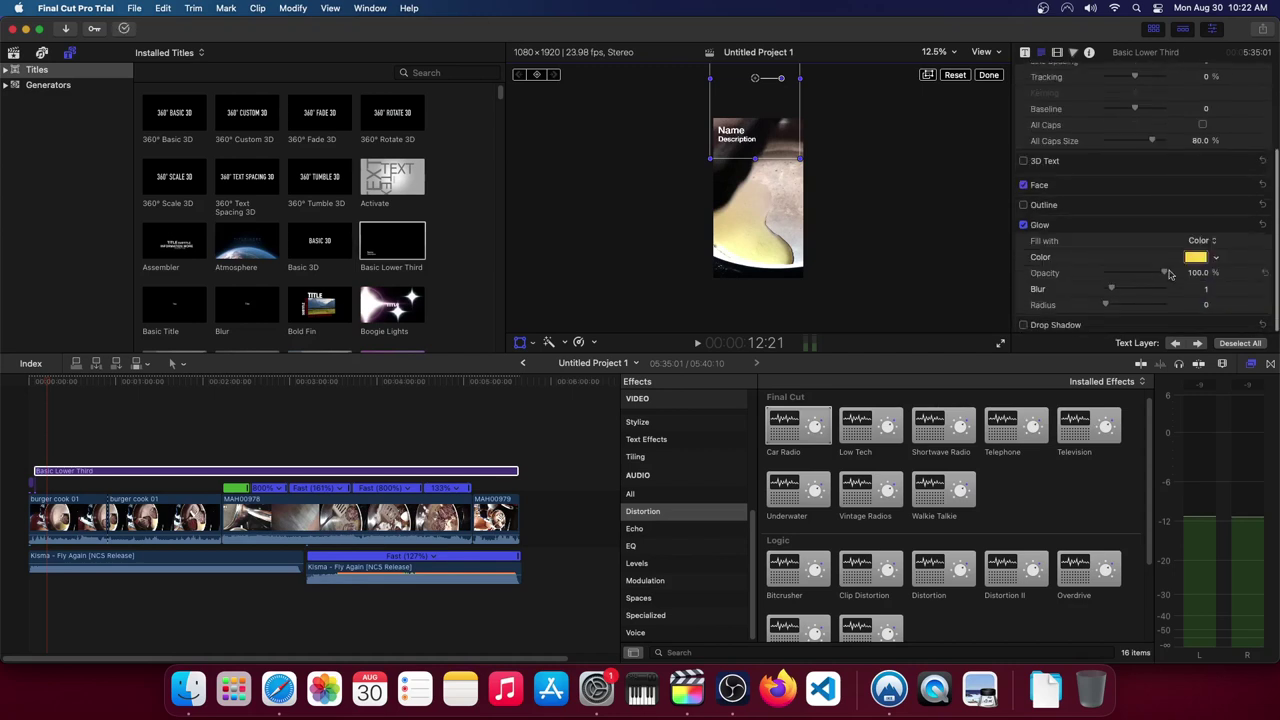
drag(1107, 304, 1138, 308)
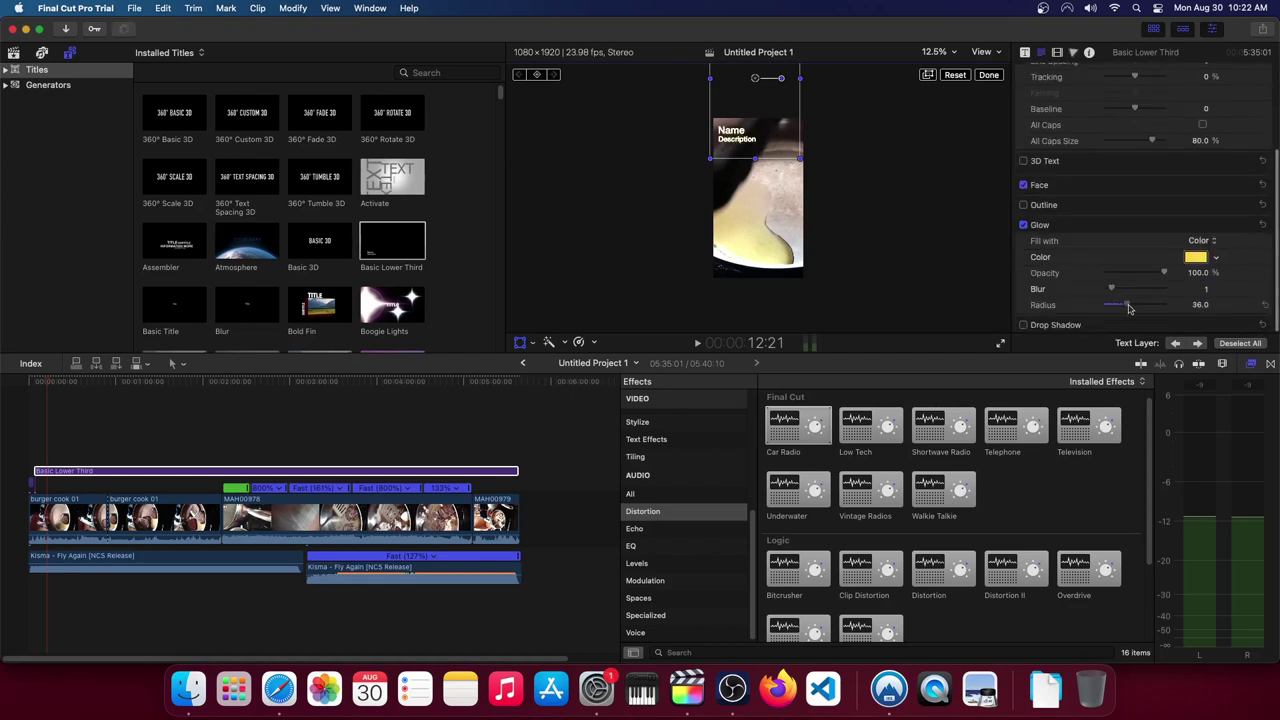
click(1197, 256)
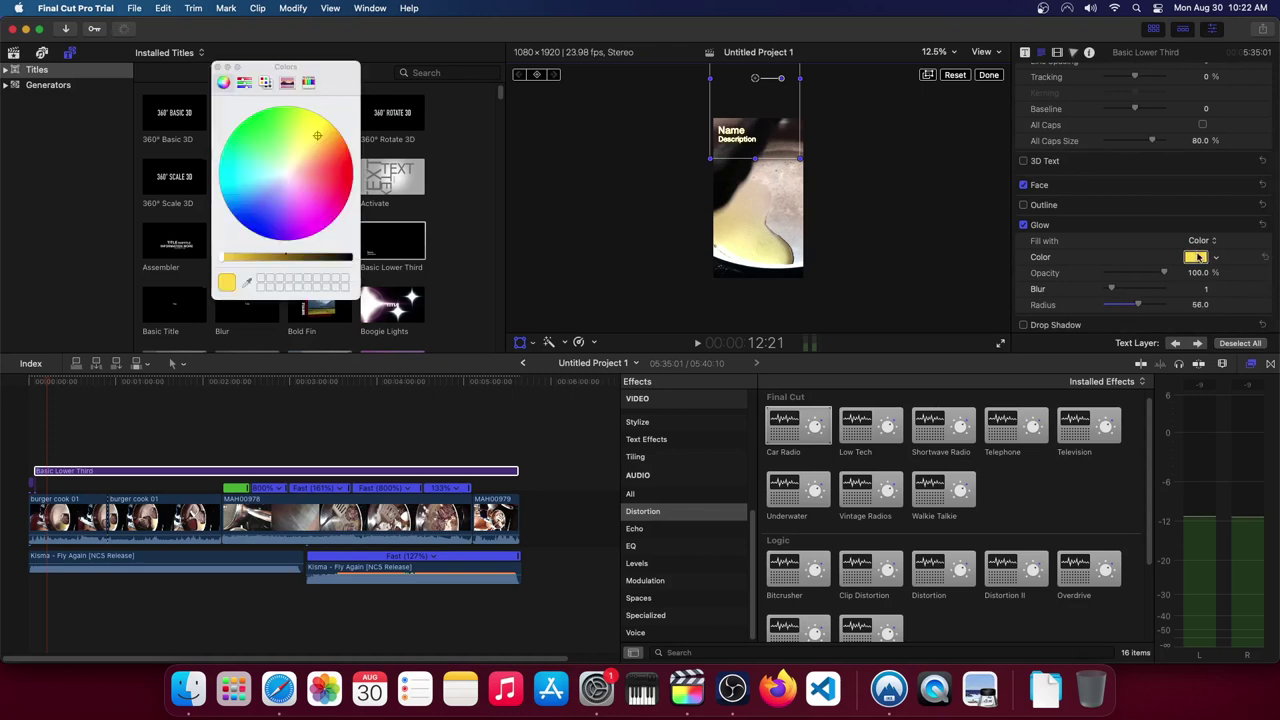
click(341, 170)
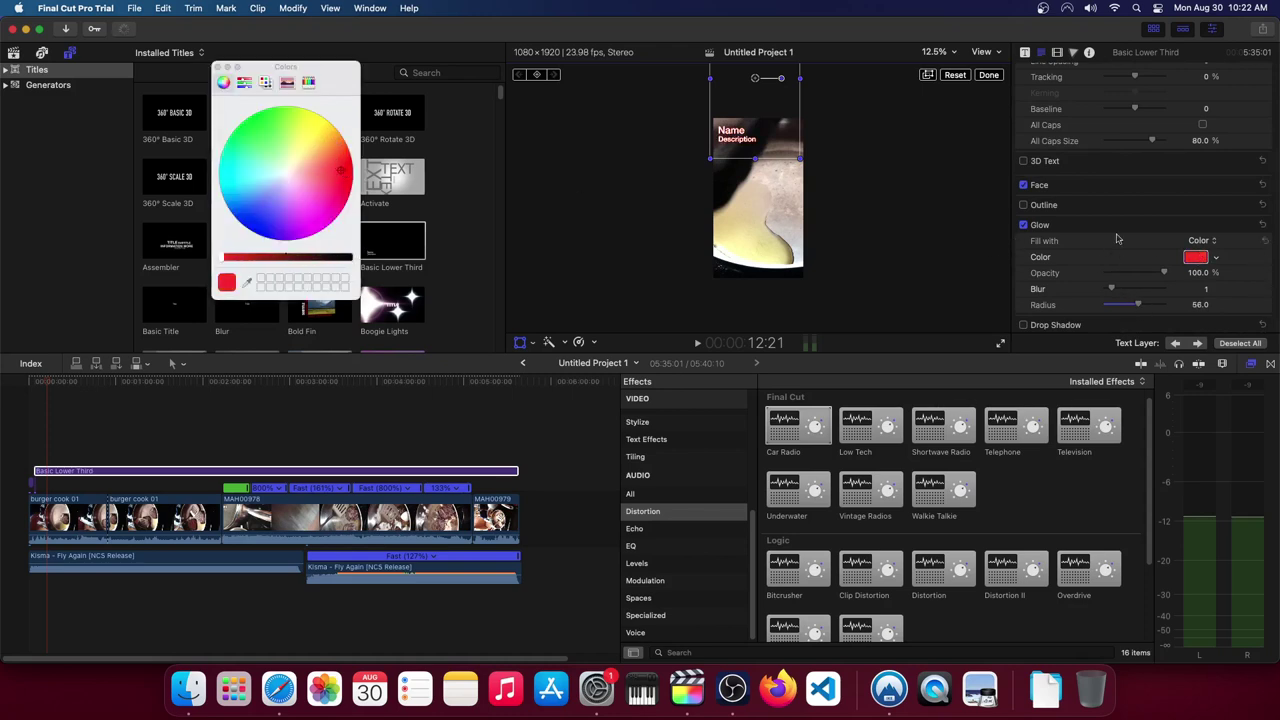
Add an orange outline to the title text with width 9
click(1023, 205)
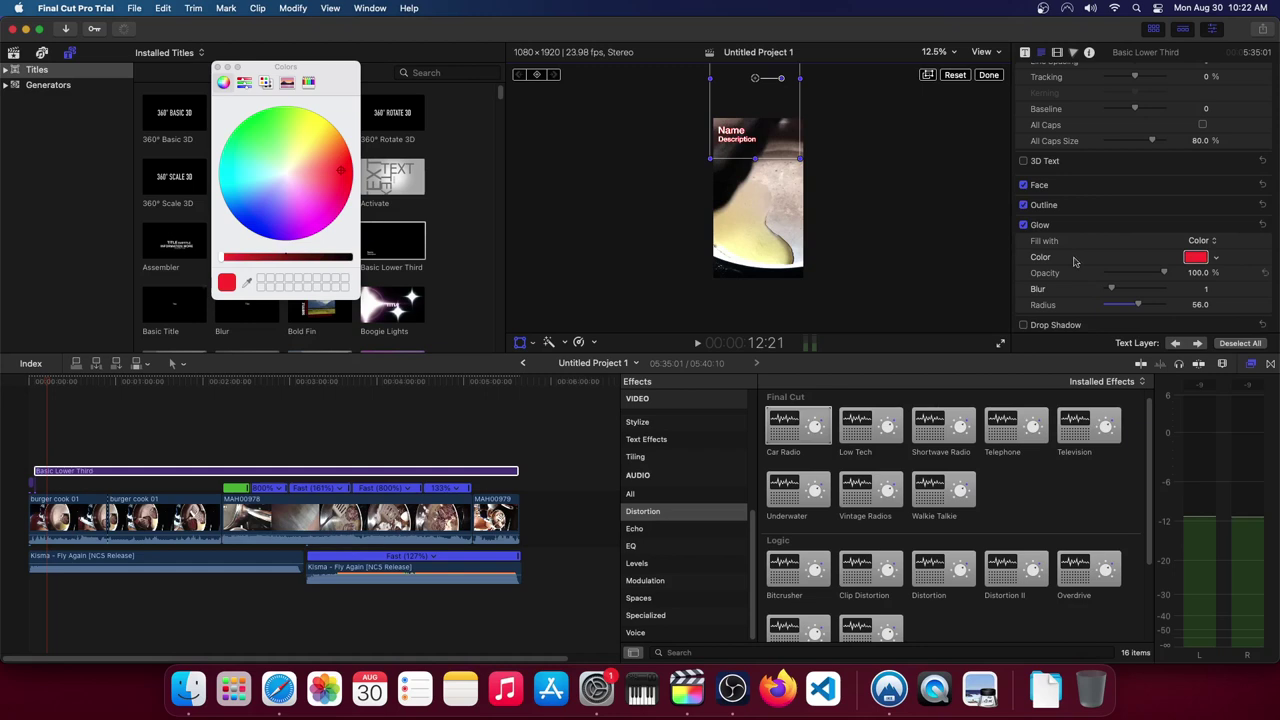
click(1249, 205)
drag(1114, 288, 1134, 288)
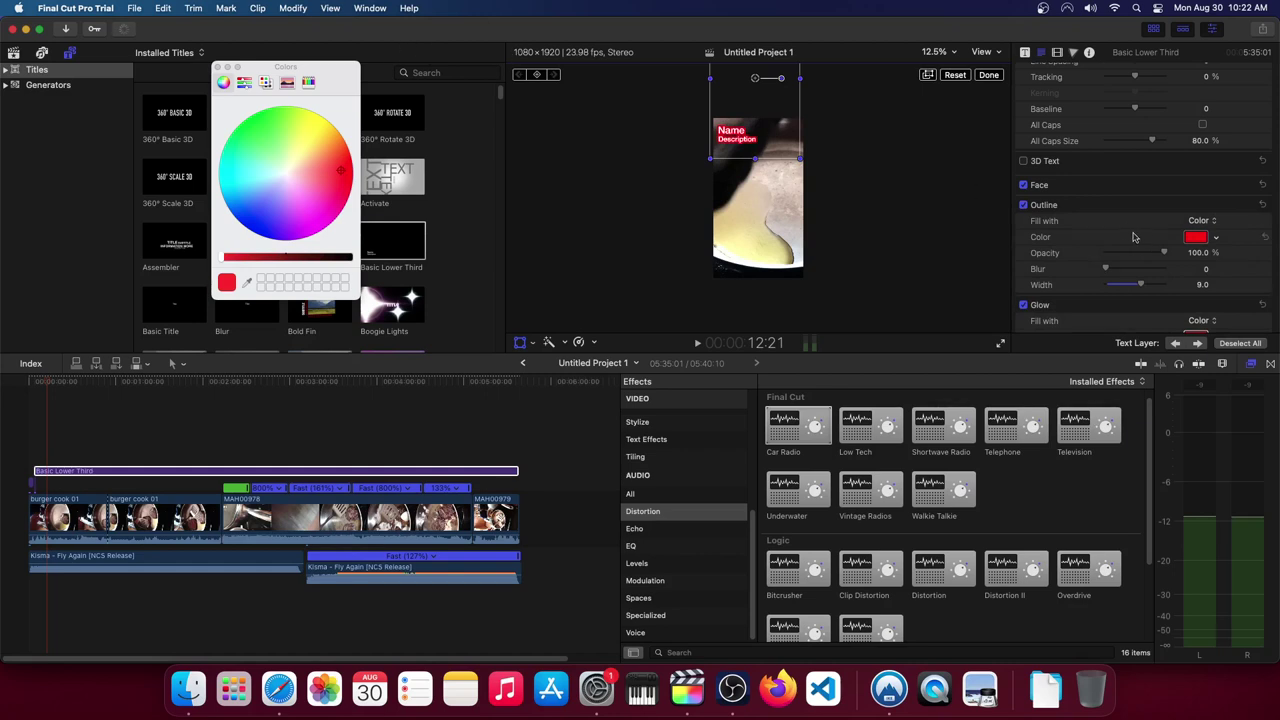
click(1198, 237)
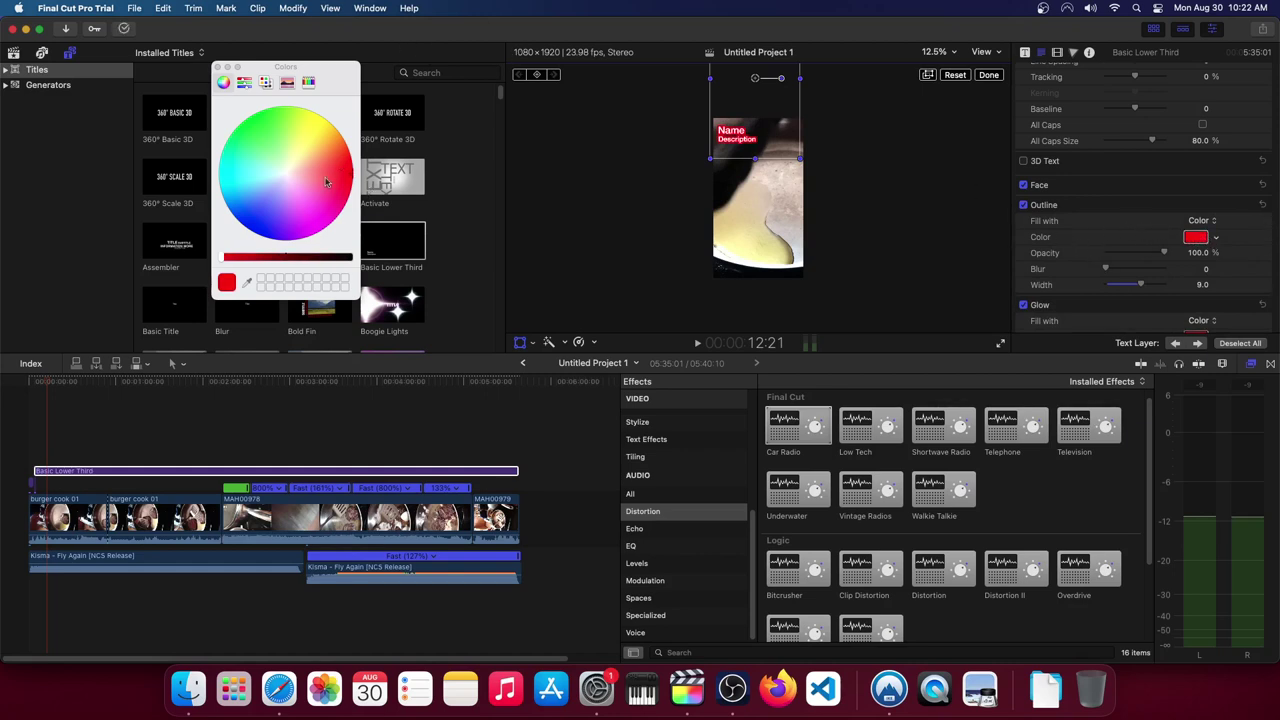
mouse_move(325, 181)
mouse_down()
mouse_move(330, 218)
mouse_move(244, 202)
mouse_move(330, 173)
mouse_move(338, 153)
mouse_up()
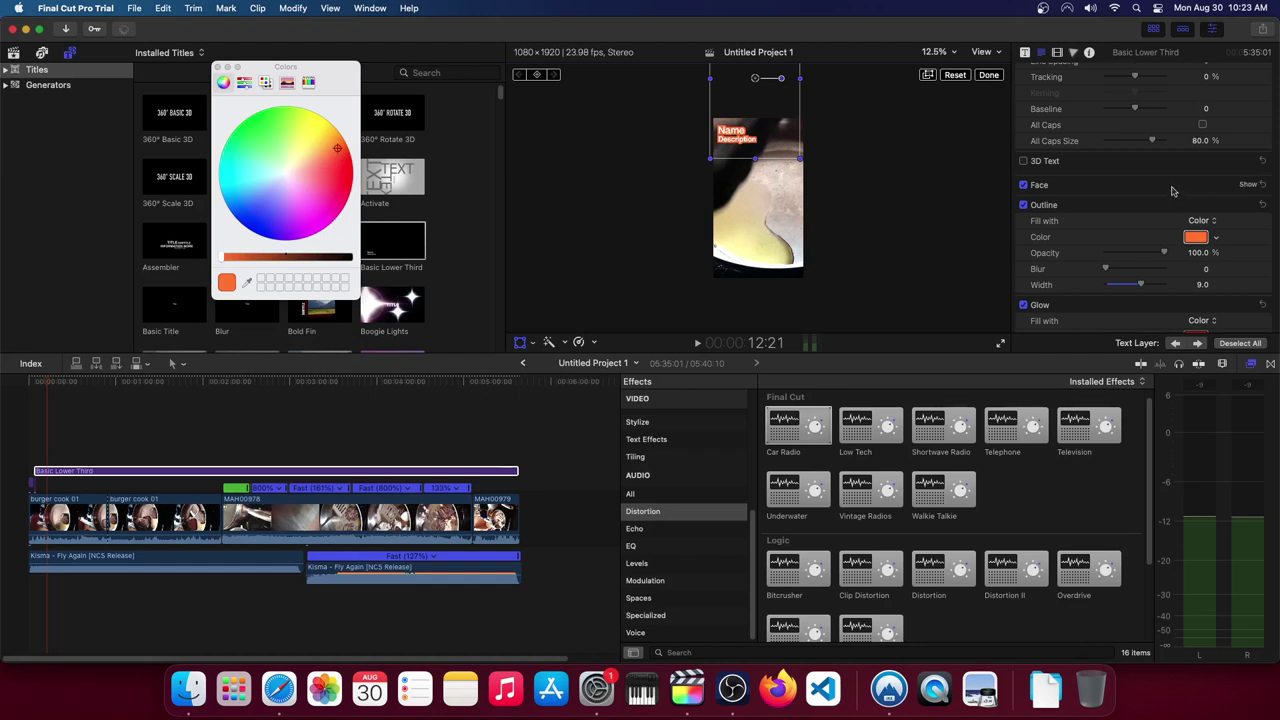
Add a drop shadow to the title text with distance 36
scroll(1118, 270, down, 3)
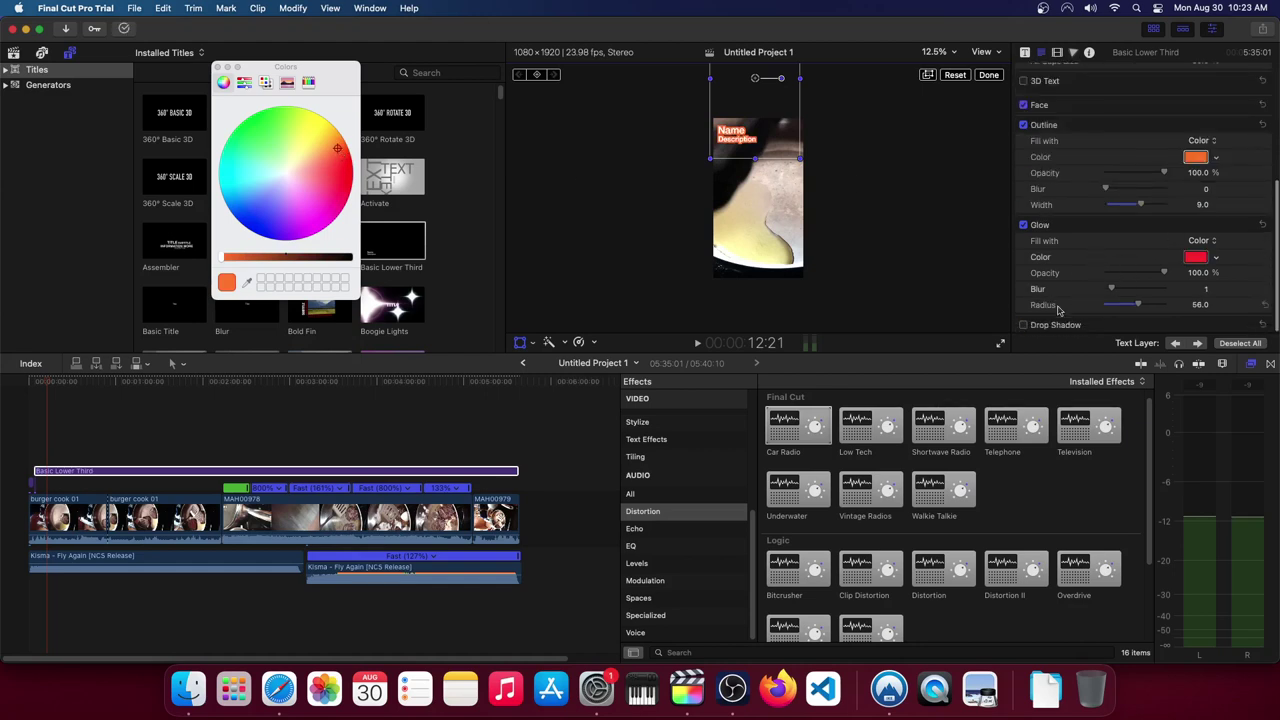
click(1023, 325)
scroll(1245, 316, down, 2)
scroll(1110, 321, down, 1)
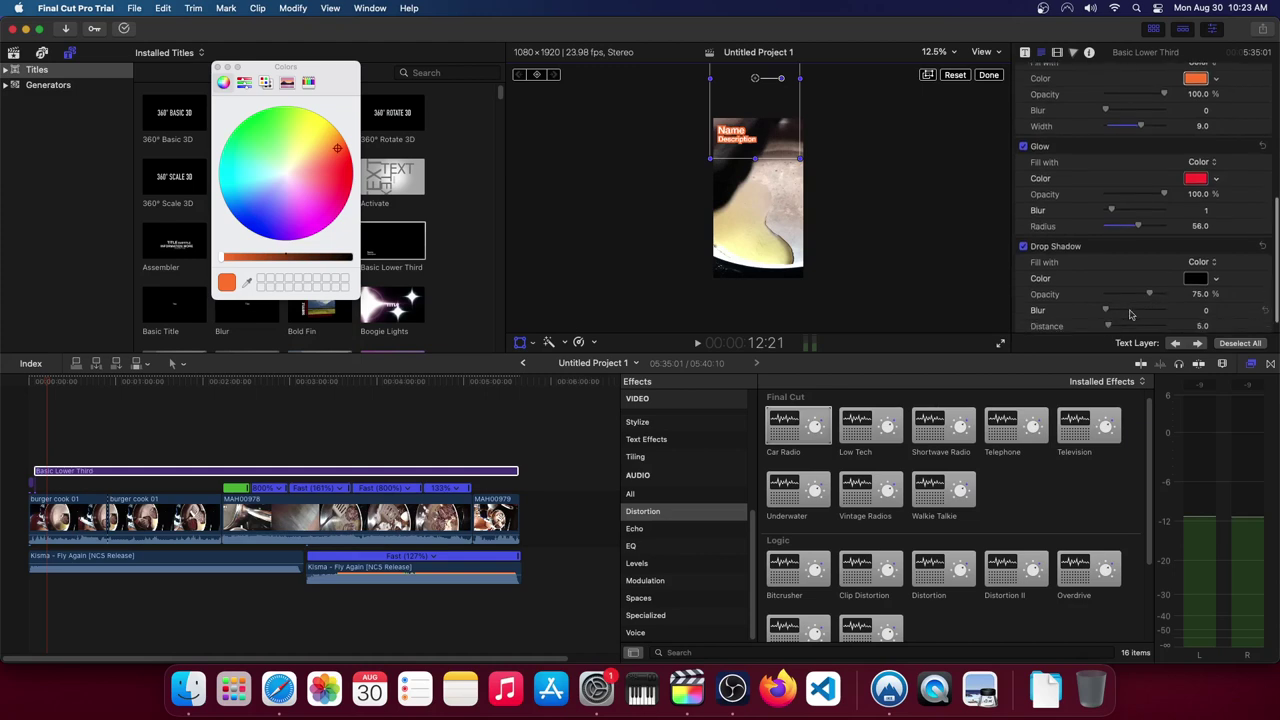
mouse_move(1110, 316)
mouse_down()
mouse_move(1126, 316)
mouse_move(1126, 278)
mouse_move(1146, 280)
mouse_up()
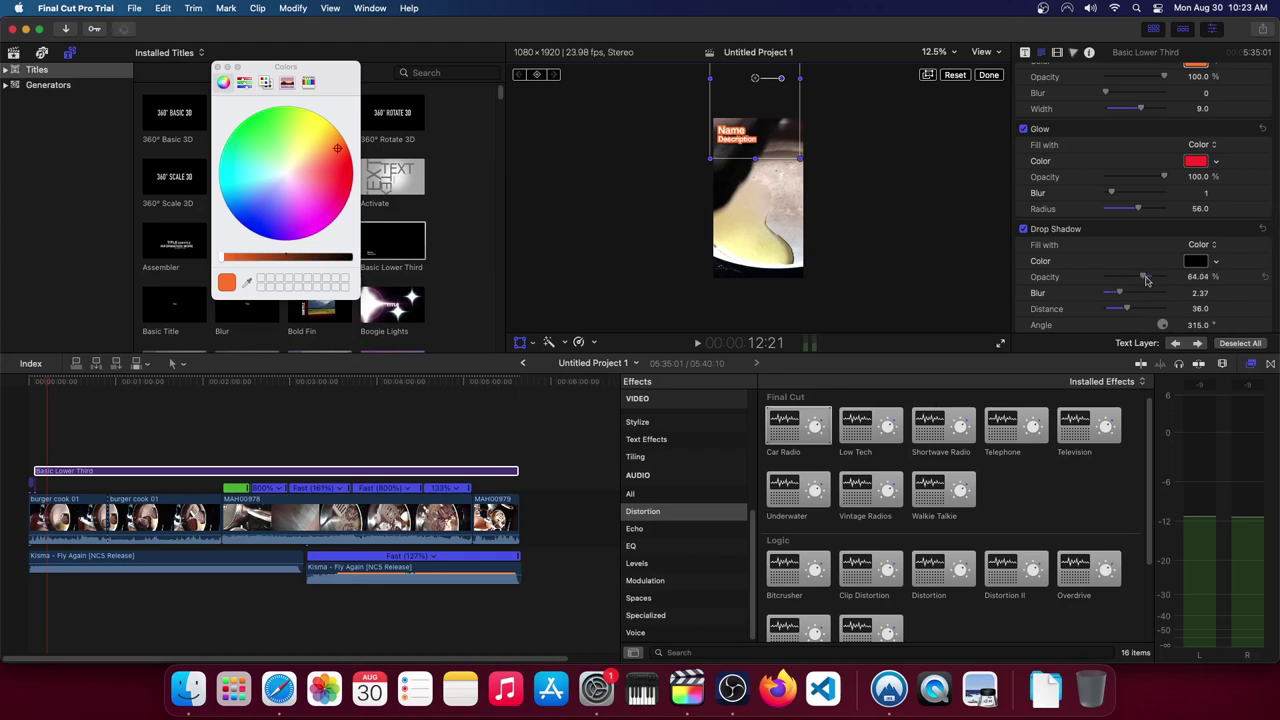
scroll(1150, 300, up, 5)
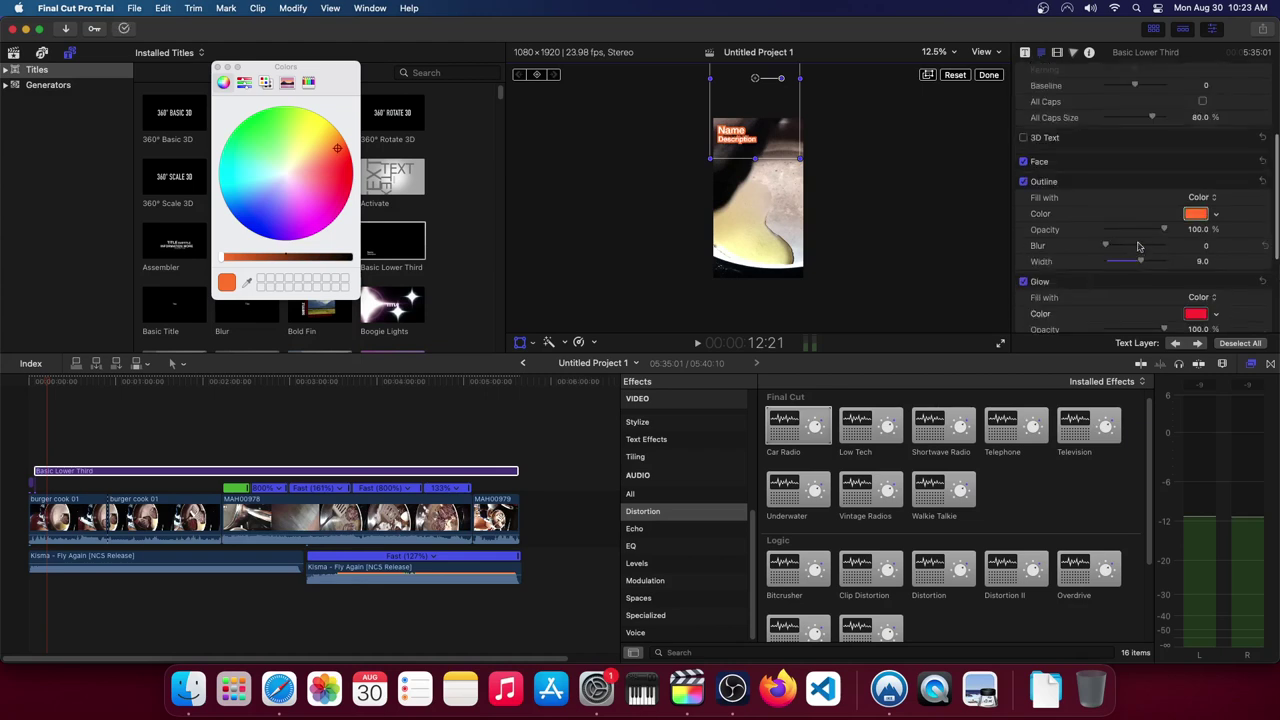
scroll(1135, 240, up, 5)
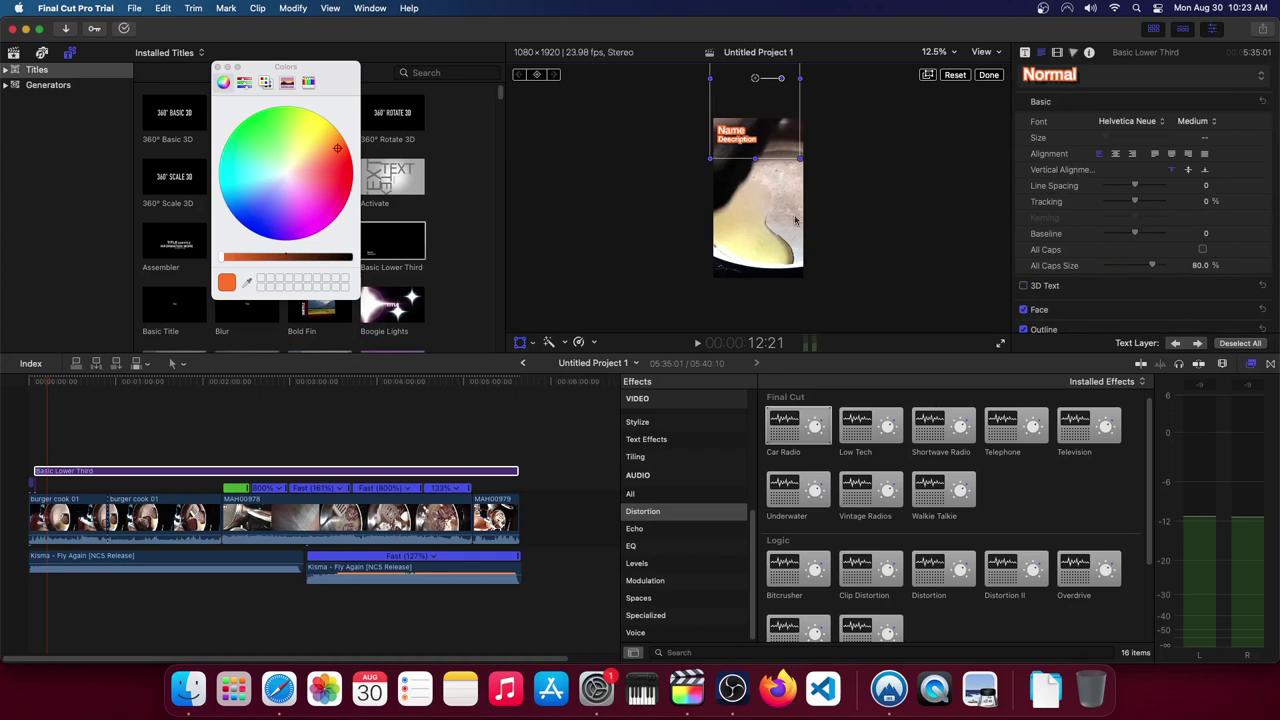
Replace the lower third's Name placeholder with the creator's name
double_click(726, 128)
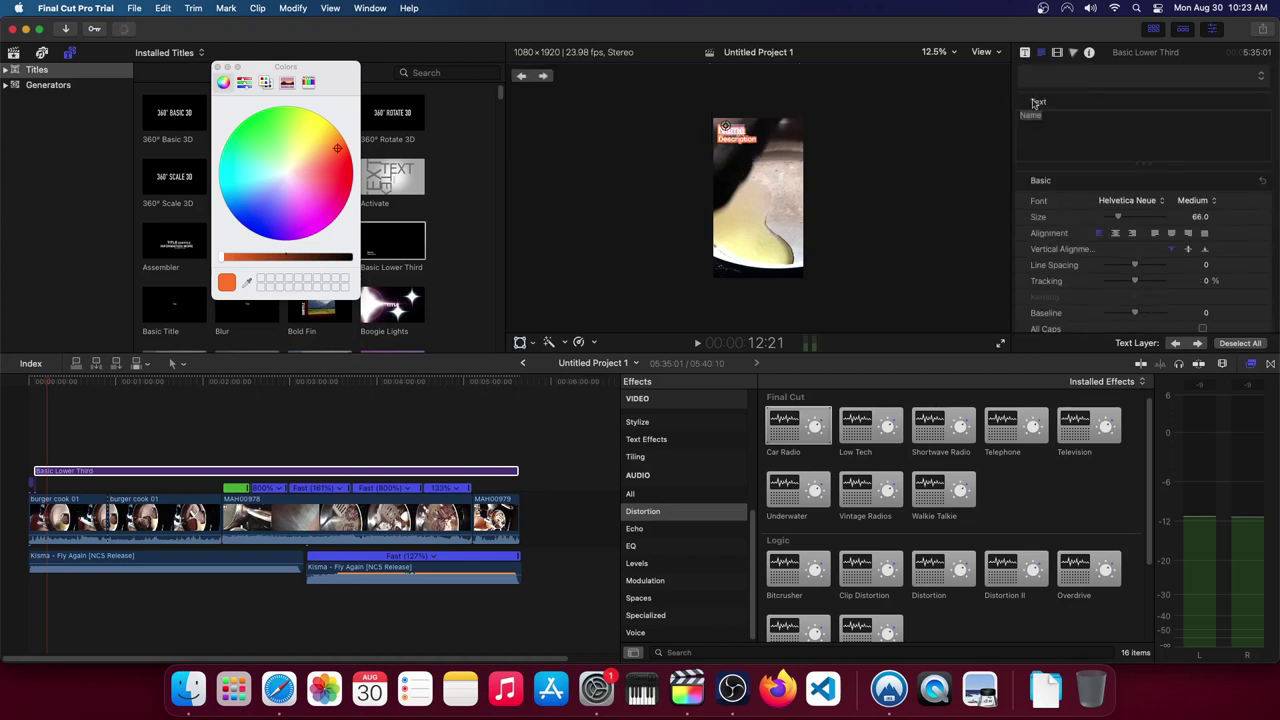
double_click(1051, 119)
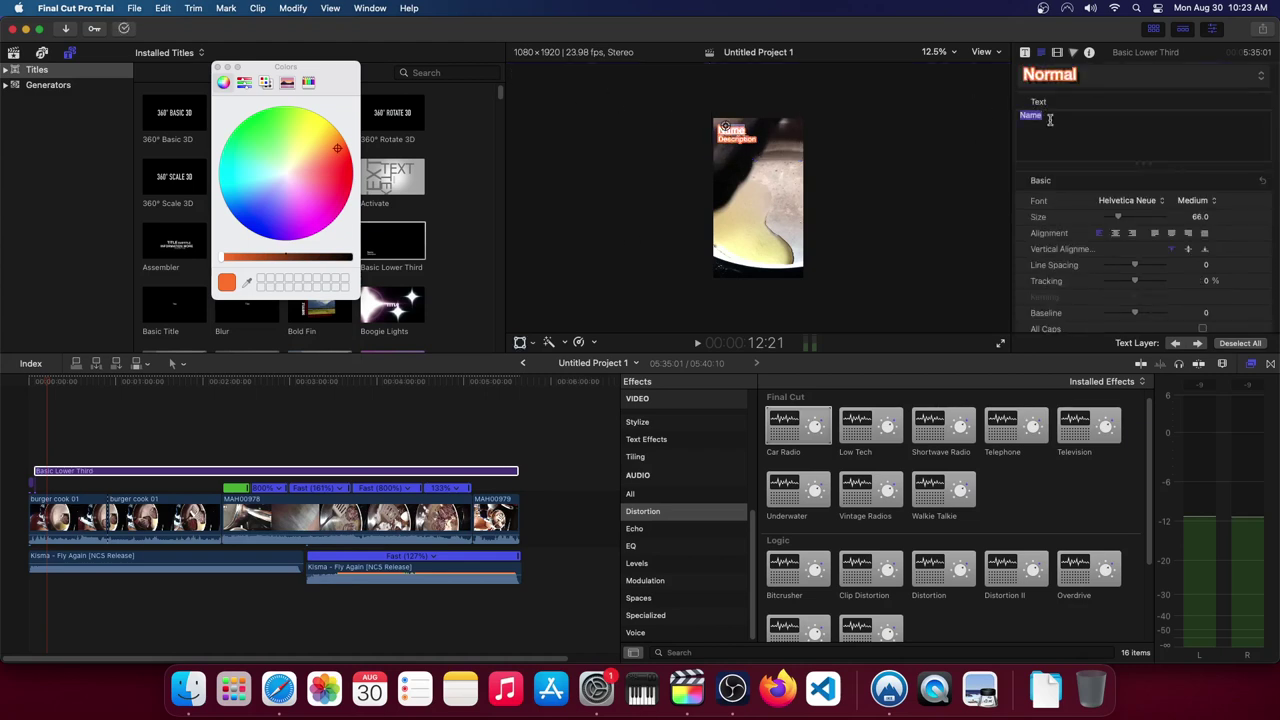
text(Otaku George)
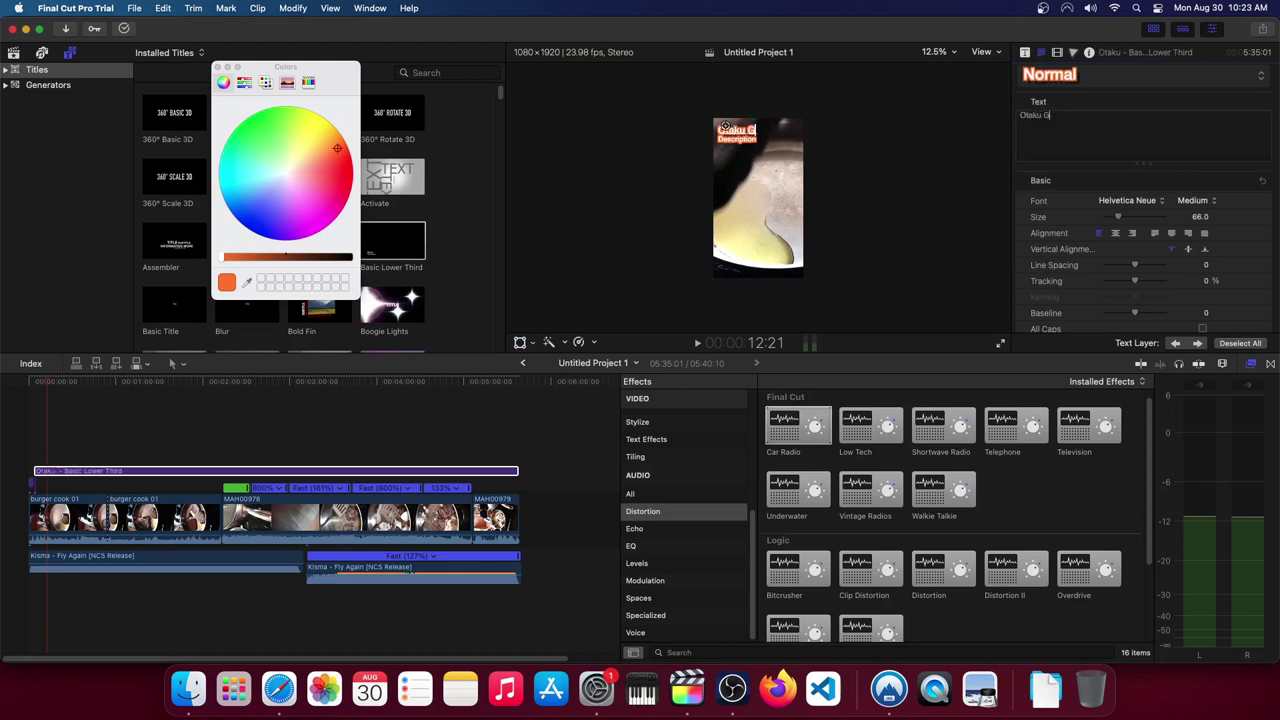
Replace the Description line with 'Cooking Video' and reselect the title clip
click(740, 141)
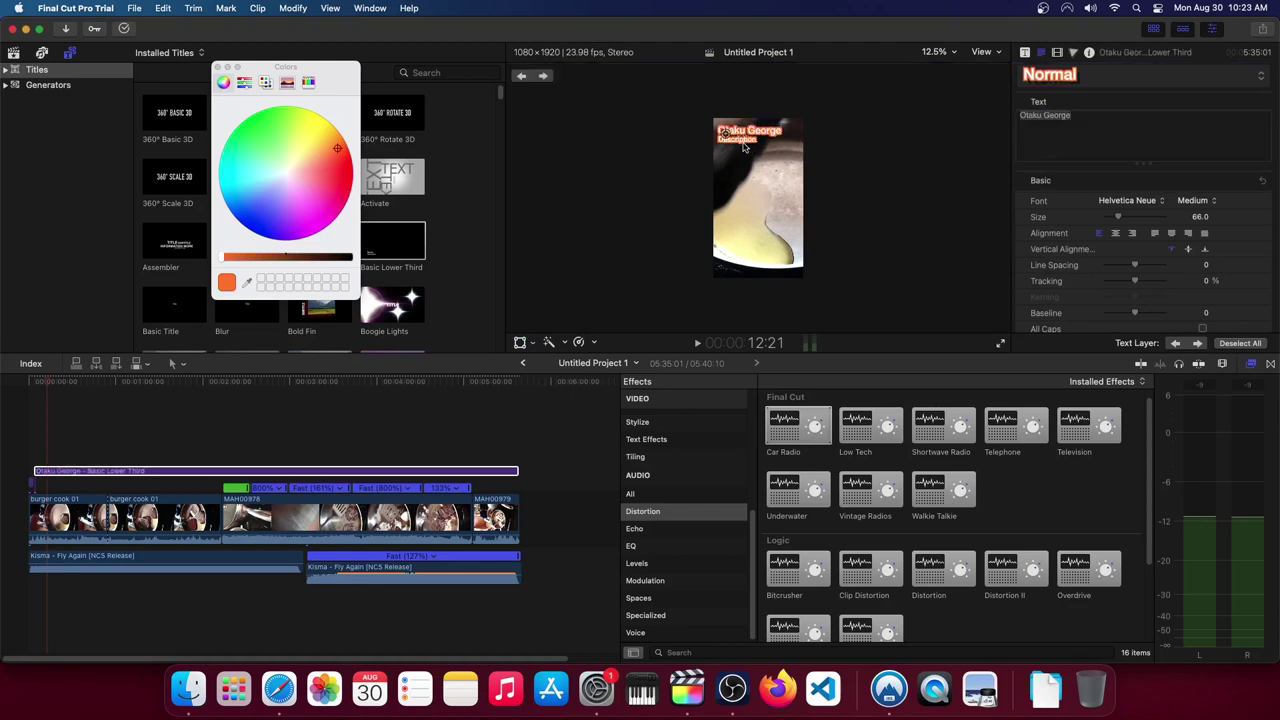
key(super+a)
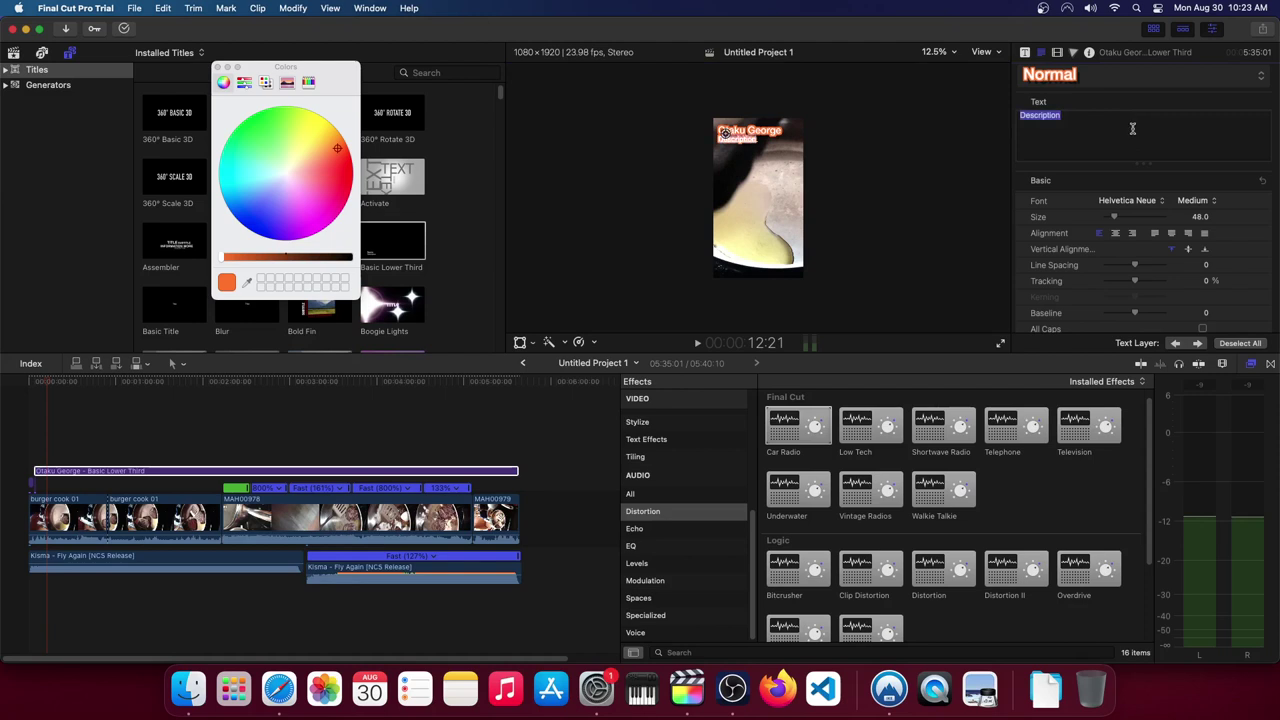
key(BackSpace)
text(Cooking Video)
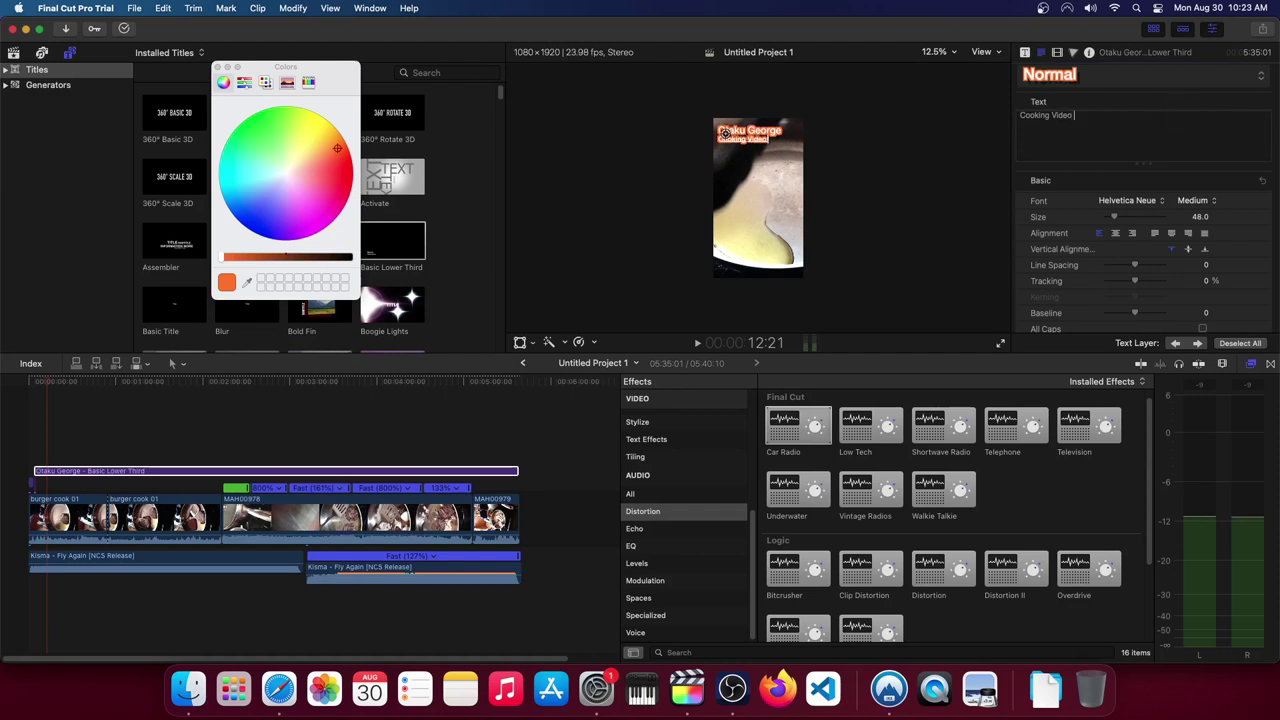
click(366, 432)
click(372, 472)
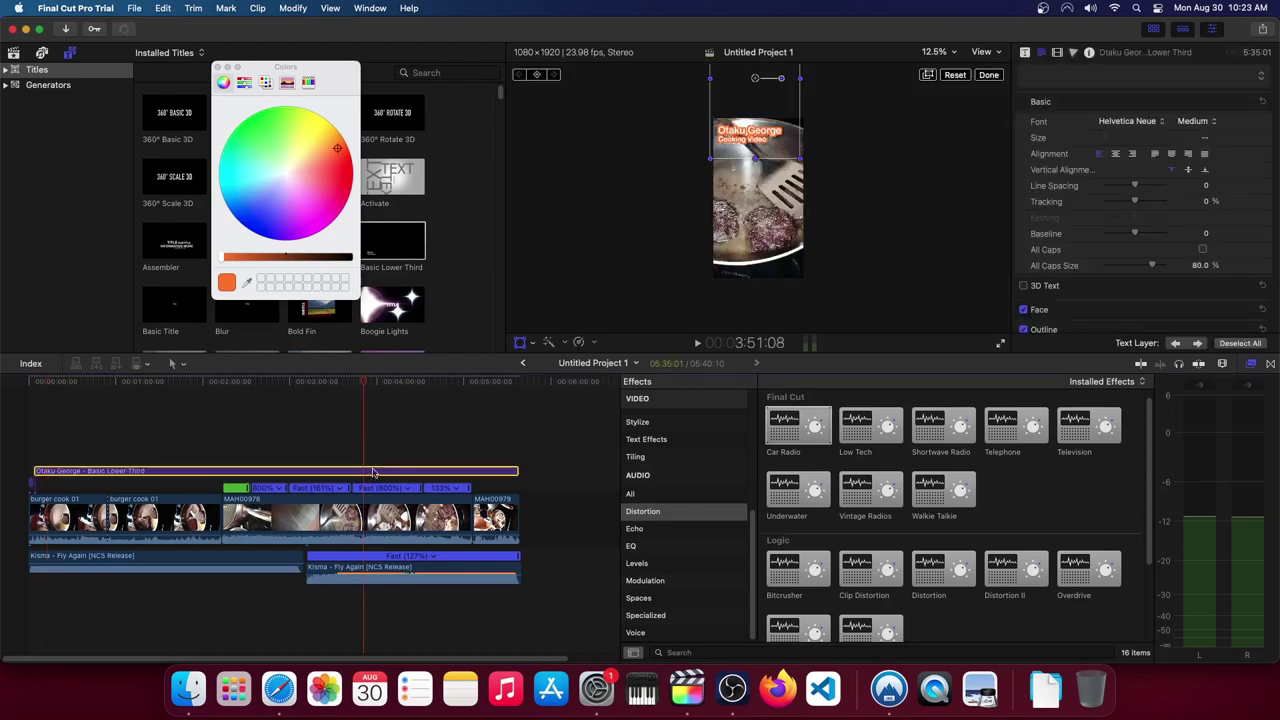
Duplicate the lower-third title into a new lane and move the copy to the bottom of the frame
double_click(372, 472)
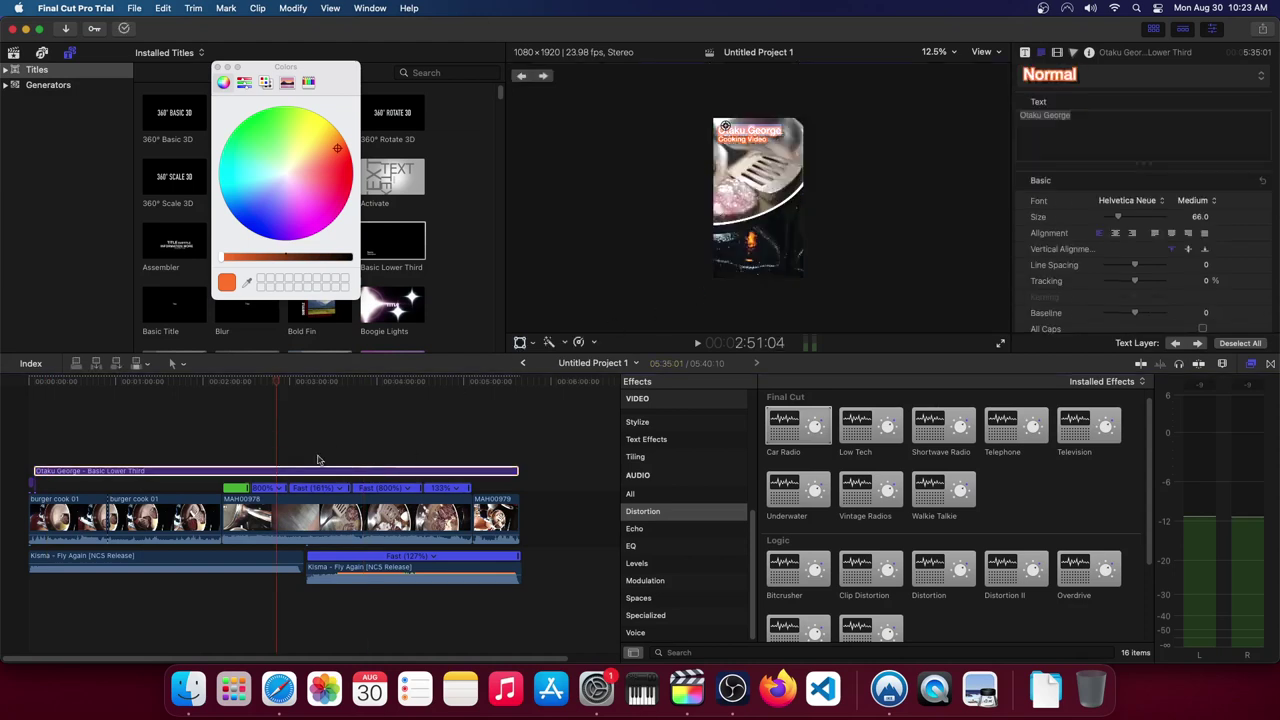
drag(322, 474, 324, 452)
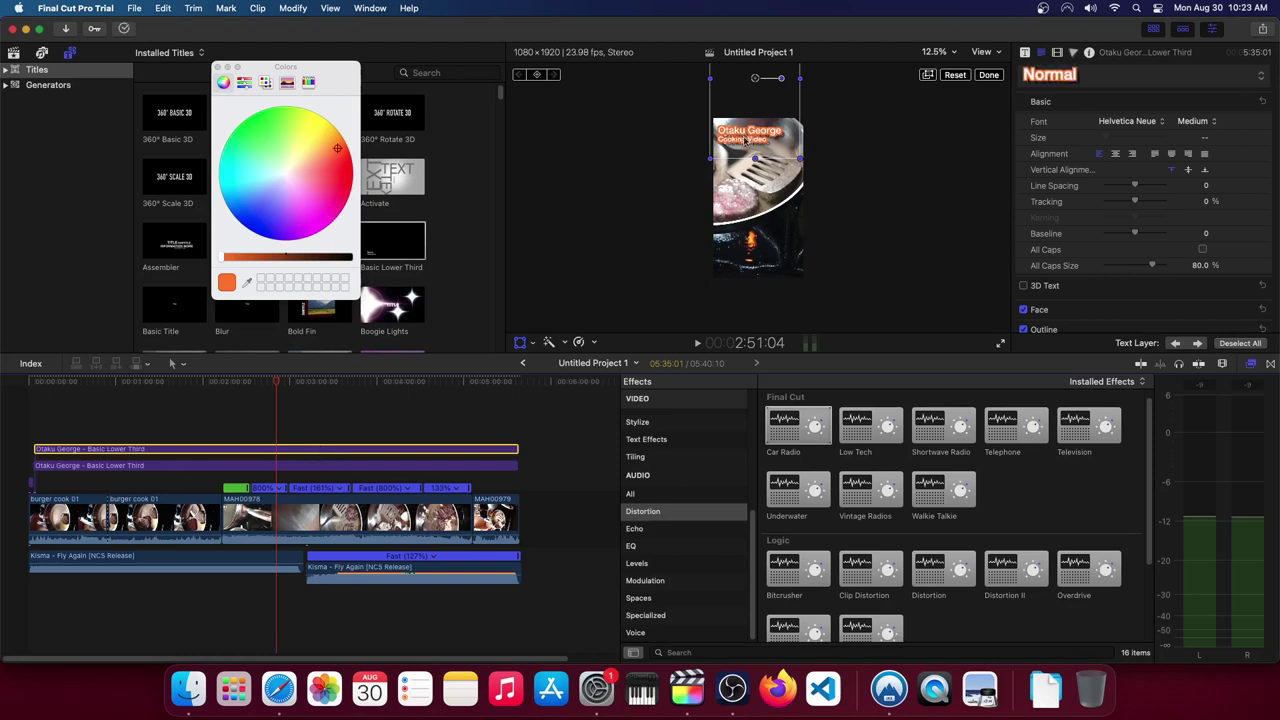
drag(745, 140, 750, 260)
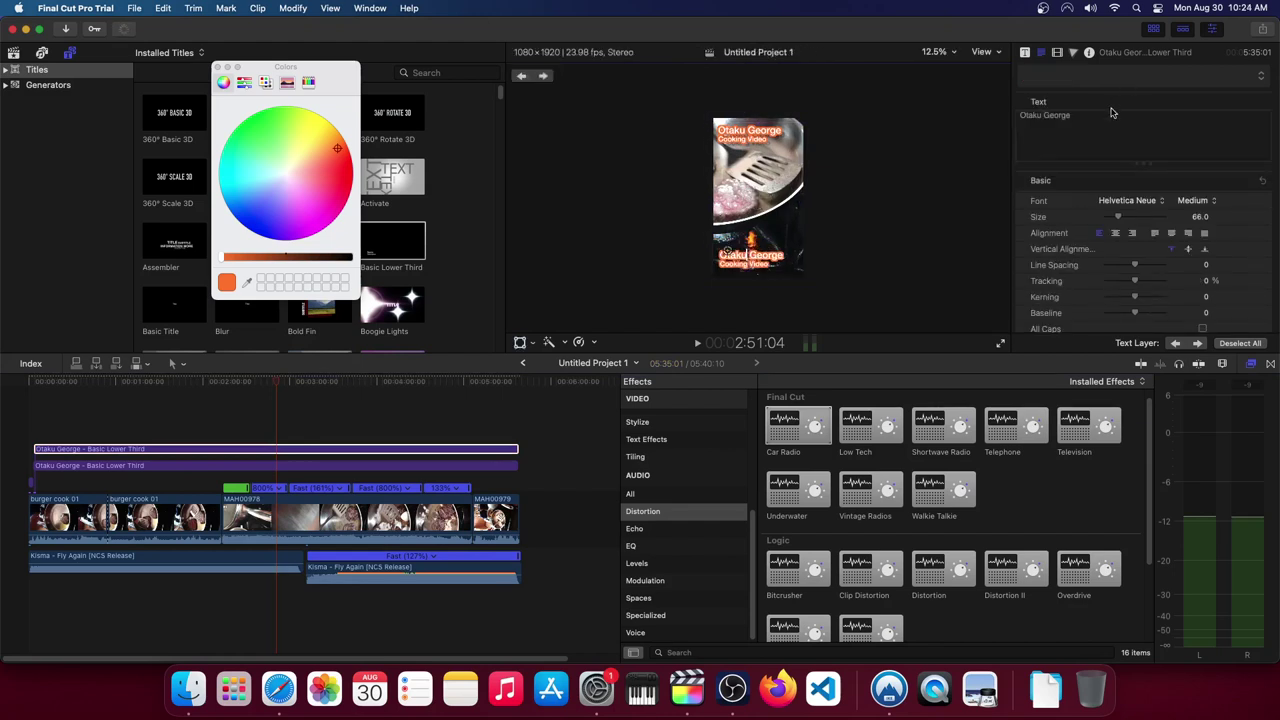
Retype the copy's lines to 'Music. Credits' and 'NCS.io', then trim it to the opening seconds
triple_click(1048, 122)
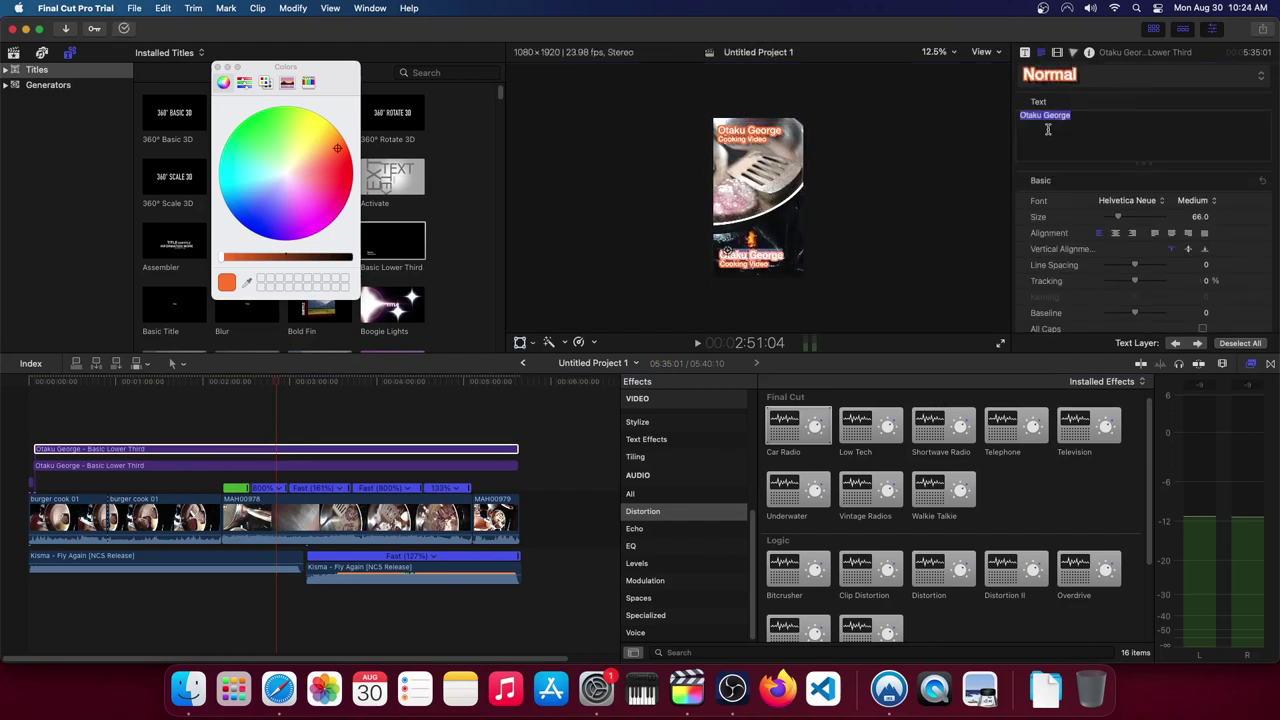
text(Music. Credits)
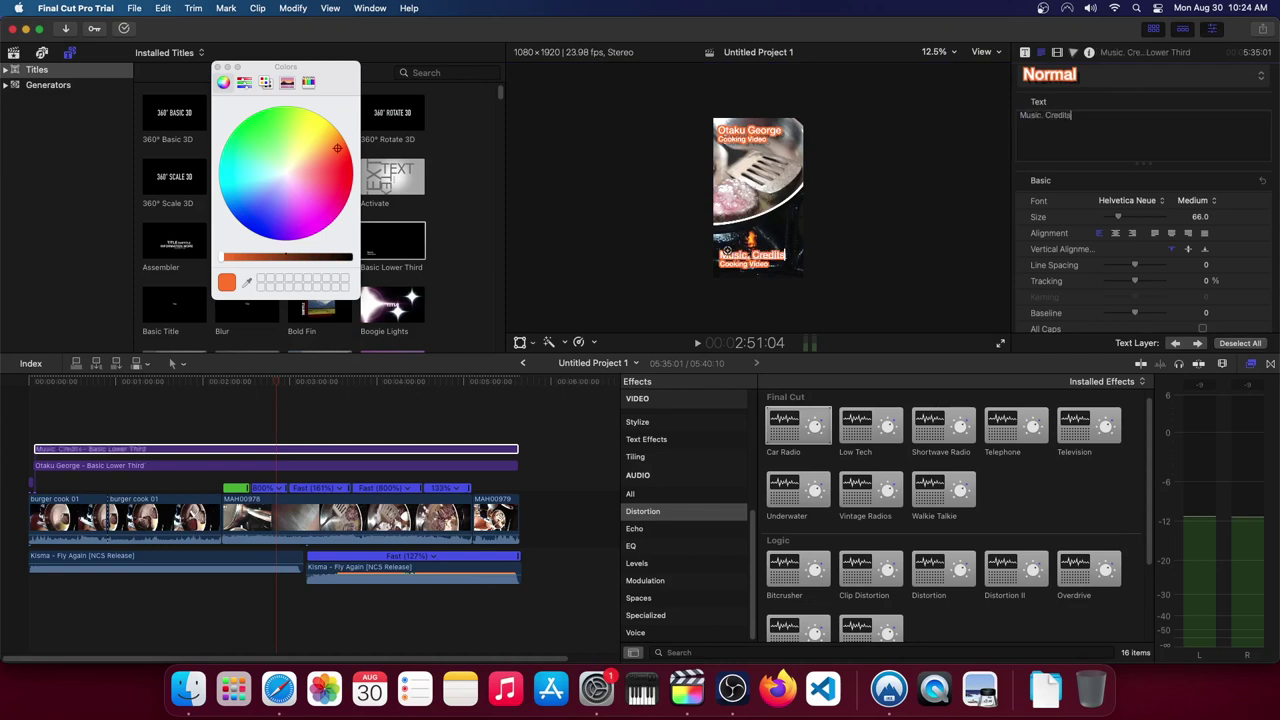
click(730, 266)
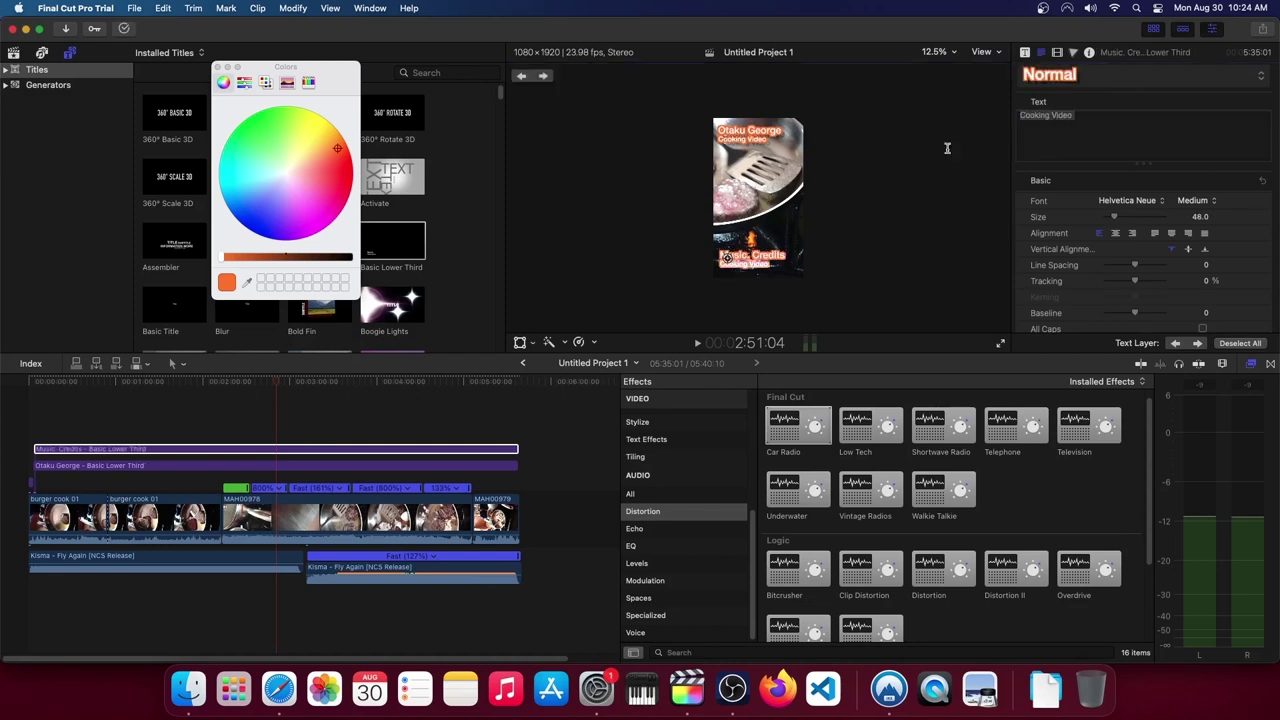
triple_click(1178, 115)
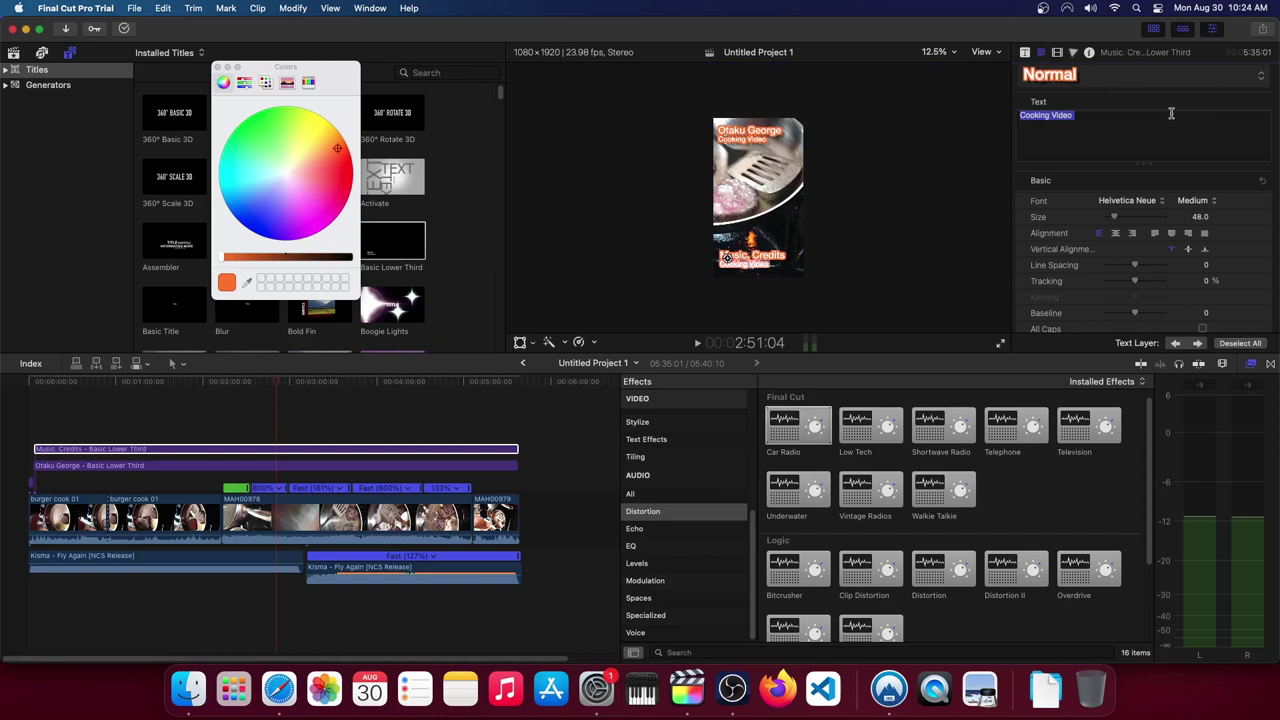
text(NCS.io)
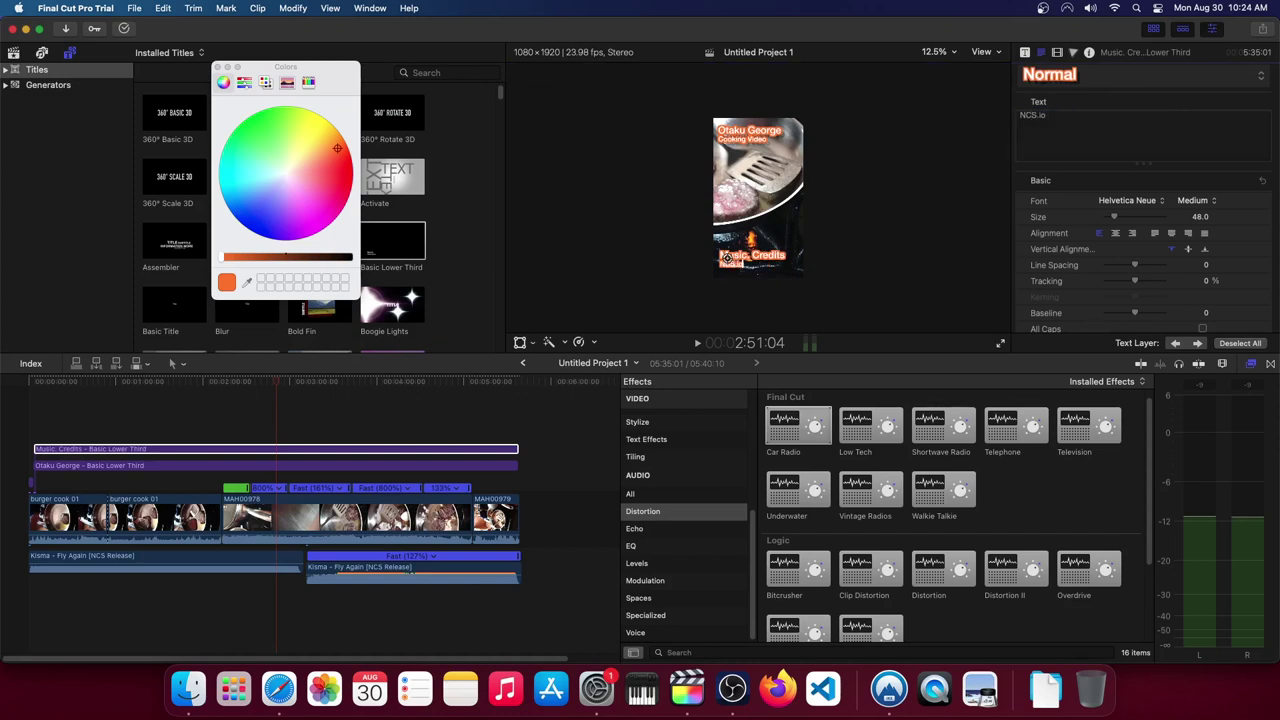
click(510, 451)
drag(517, 451, 109, 453)
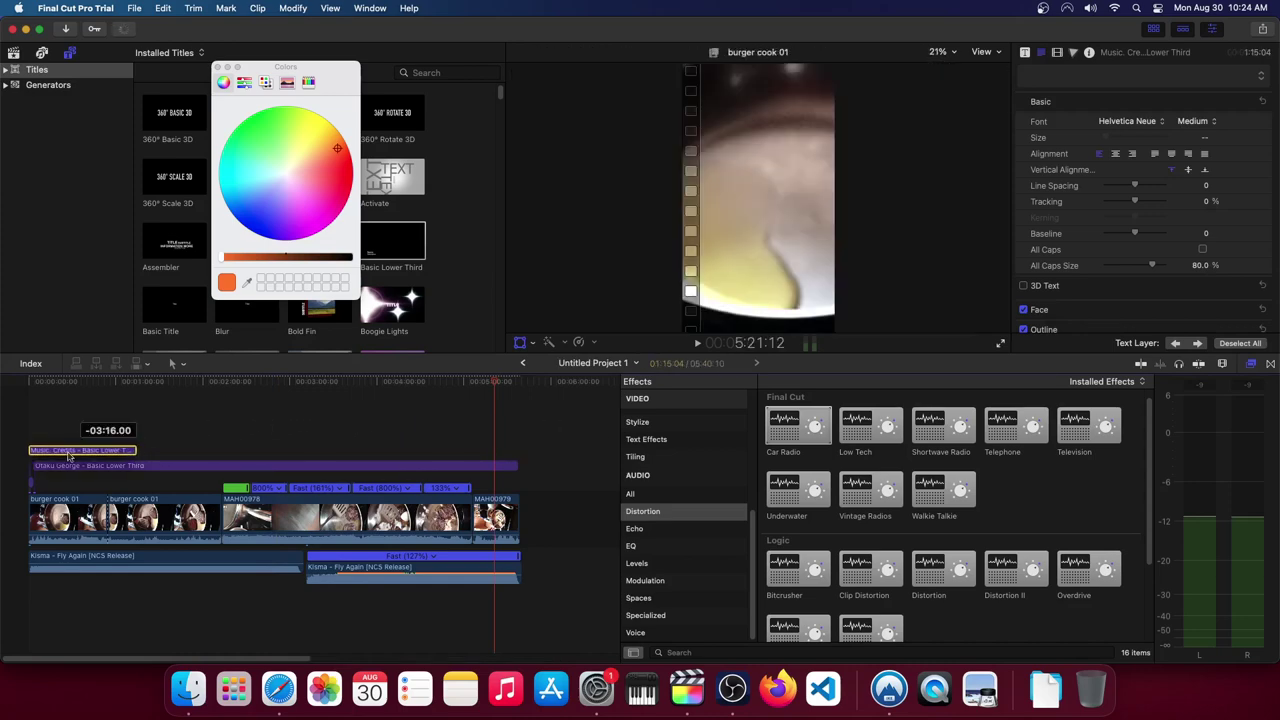
Add a third line, 'No copyright music', beneath NCS.io in the Music. Credits title
click(45, 381)
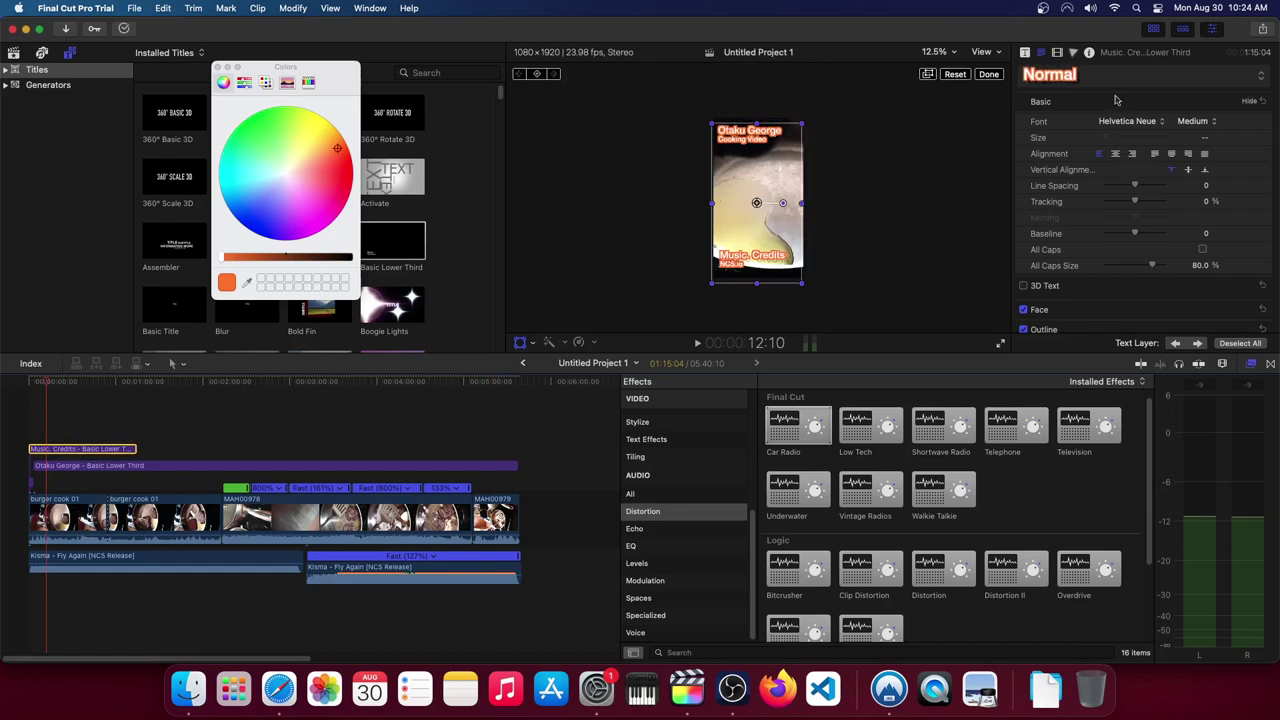
double_click(729, 268)
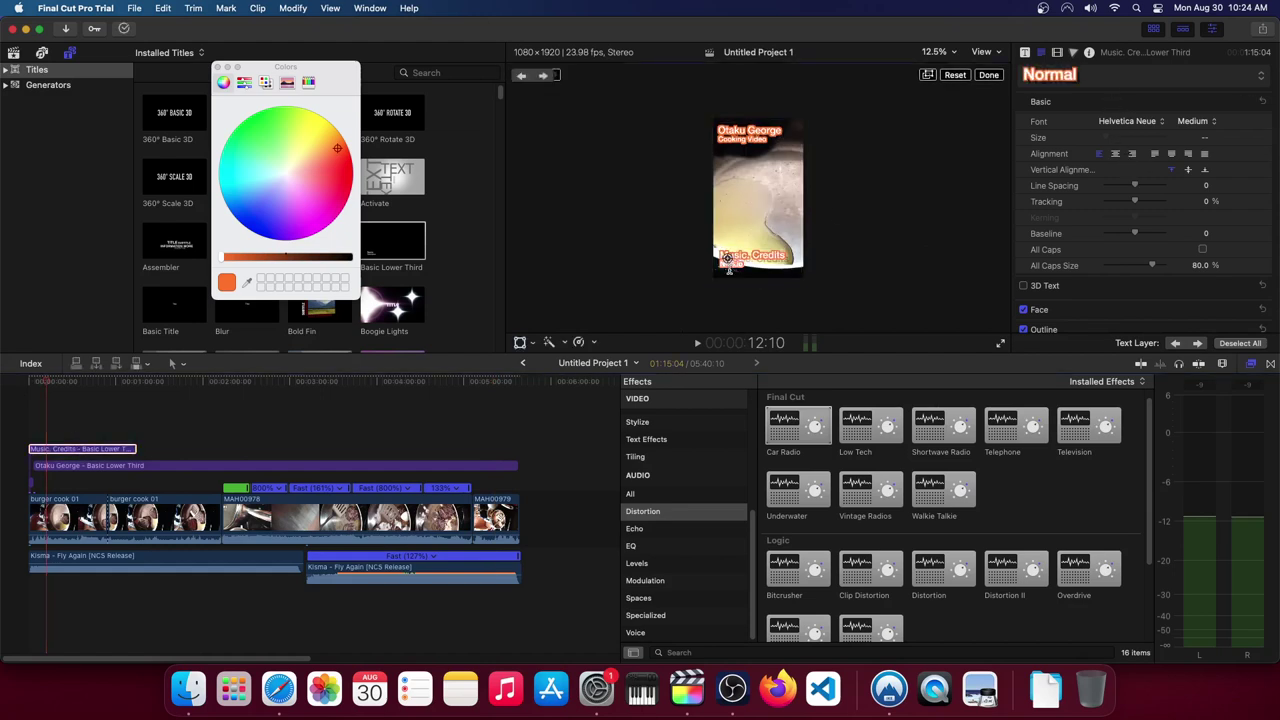
click(1134, 122)
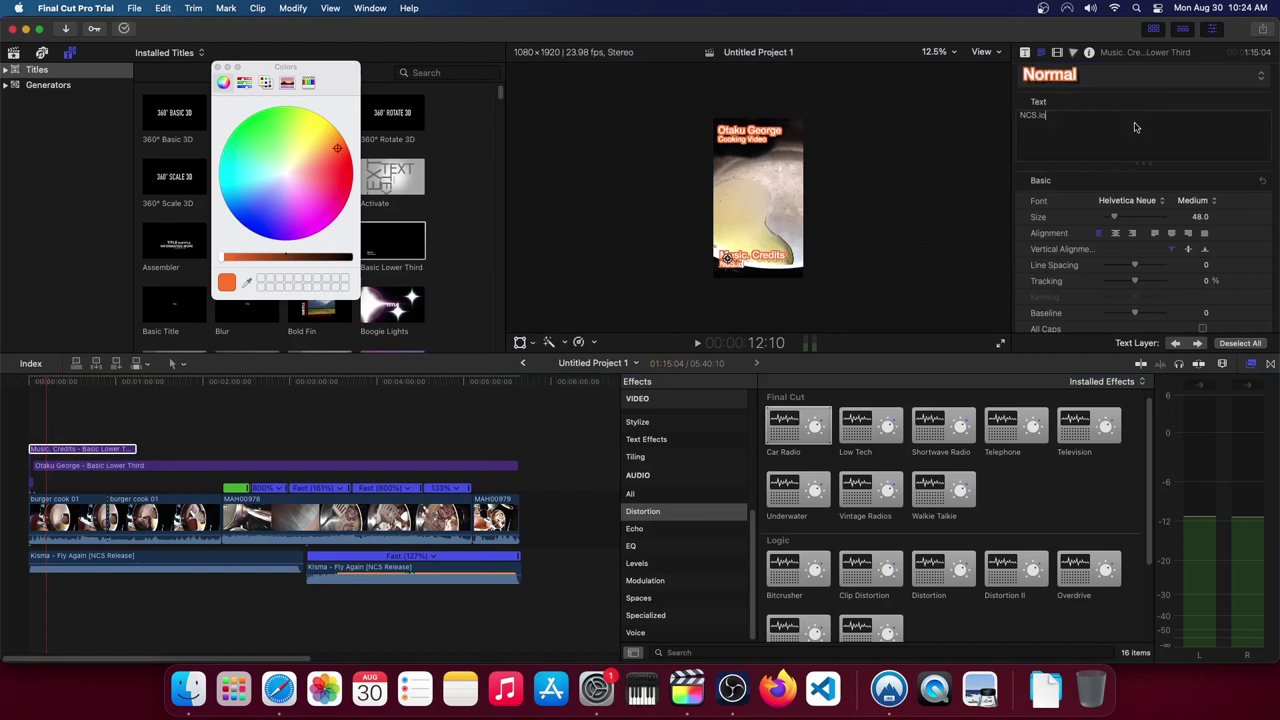
text(no c)
text(opyright music)
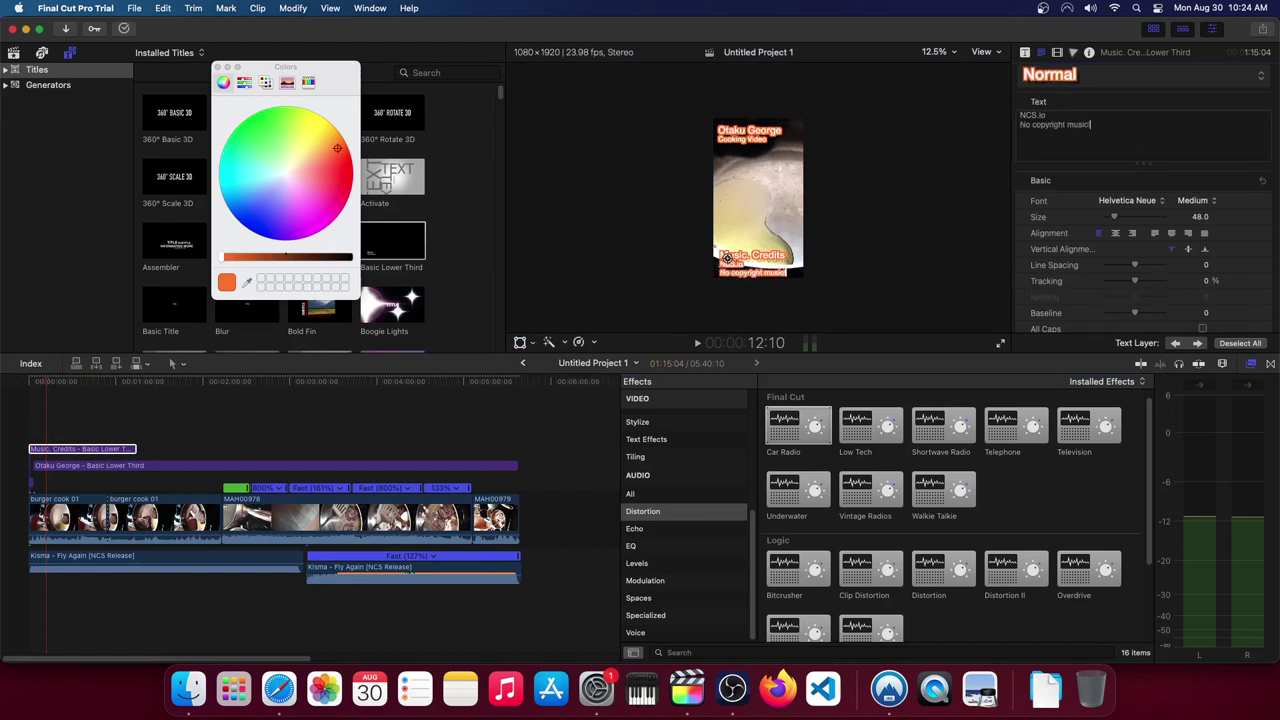
click(140, 415)
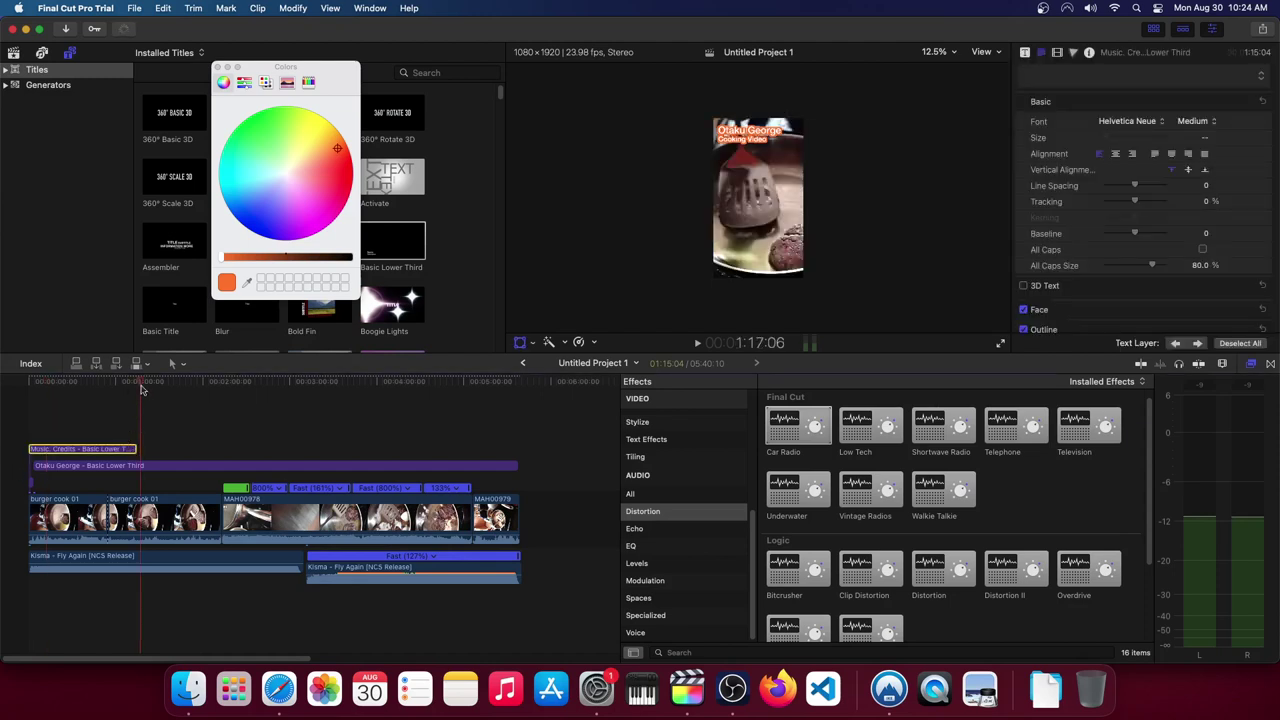
mouse_move(141, 390)
mouse_down()
mouse_move(460, 393)
mouse_move(141, 413)
mouse_move(82, 440)
mouse_move(284, 409)
mouse_up()
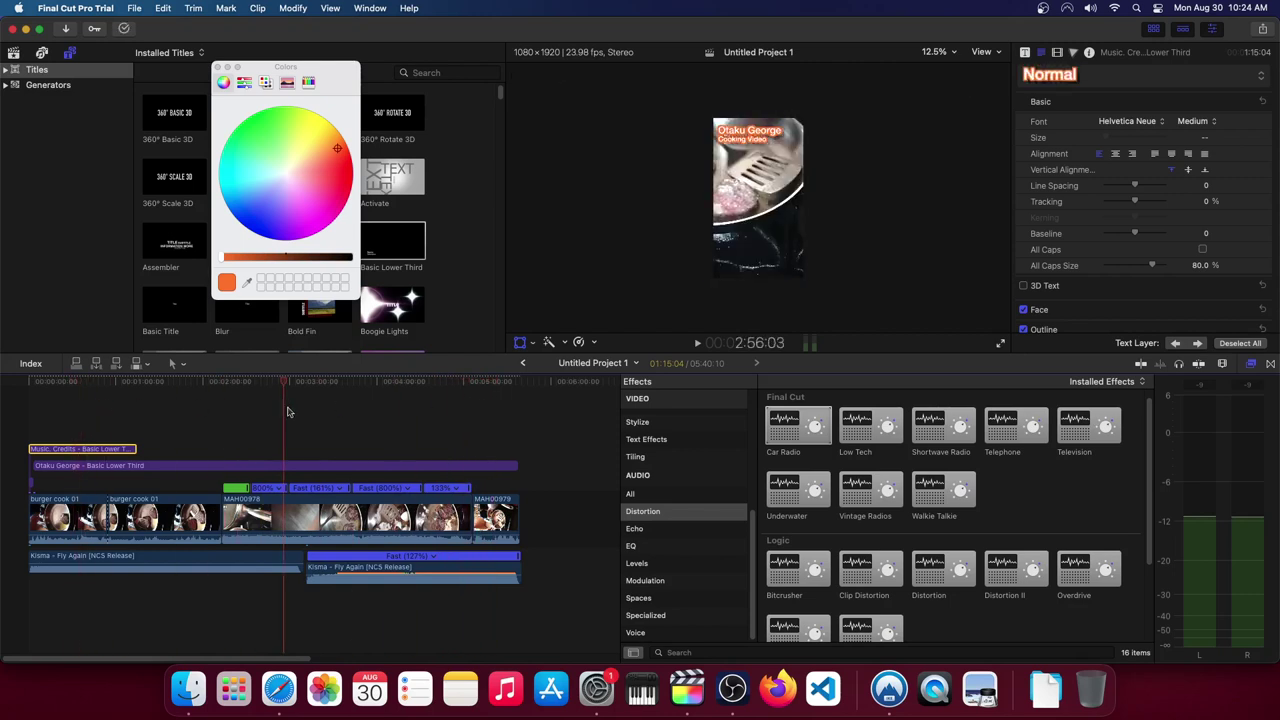
Close the Colors window and select all four burger clips in the storyline
click(217, 67)
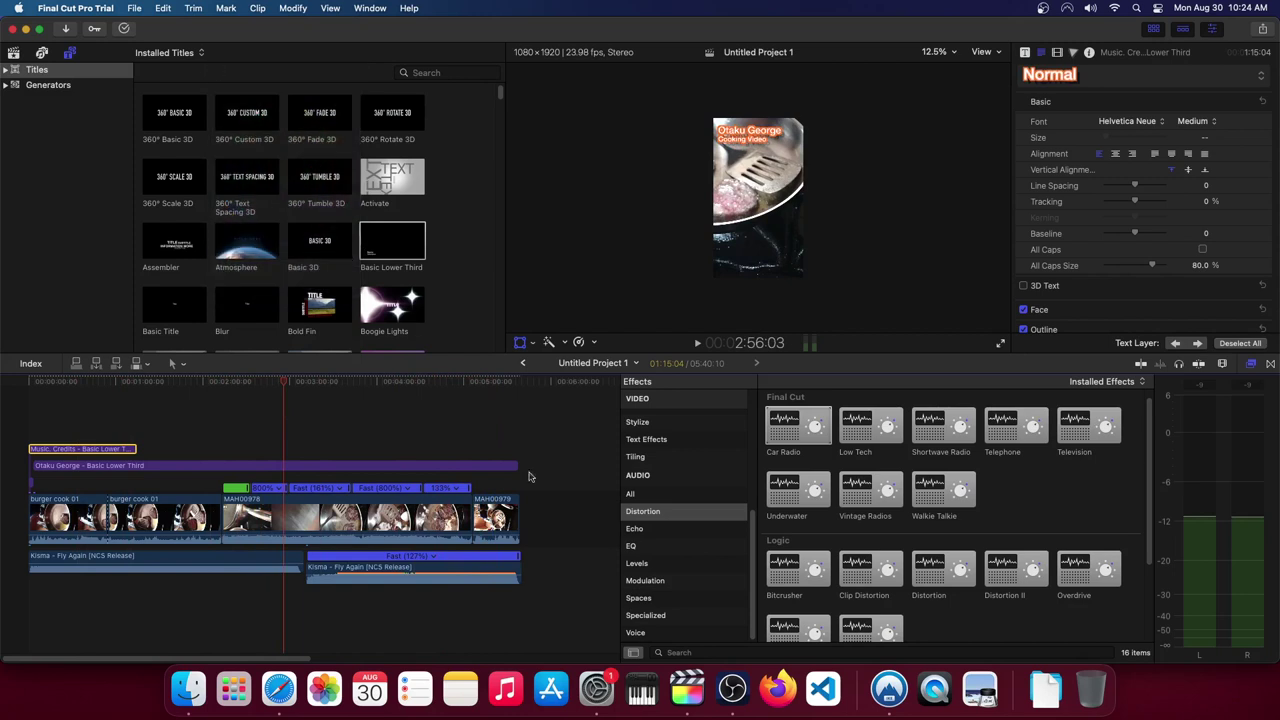
drag(288, 390, 133, 392)
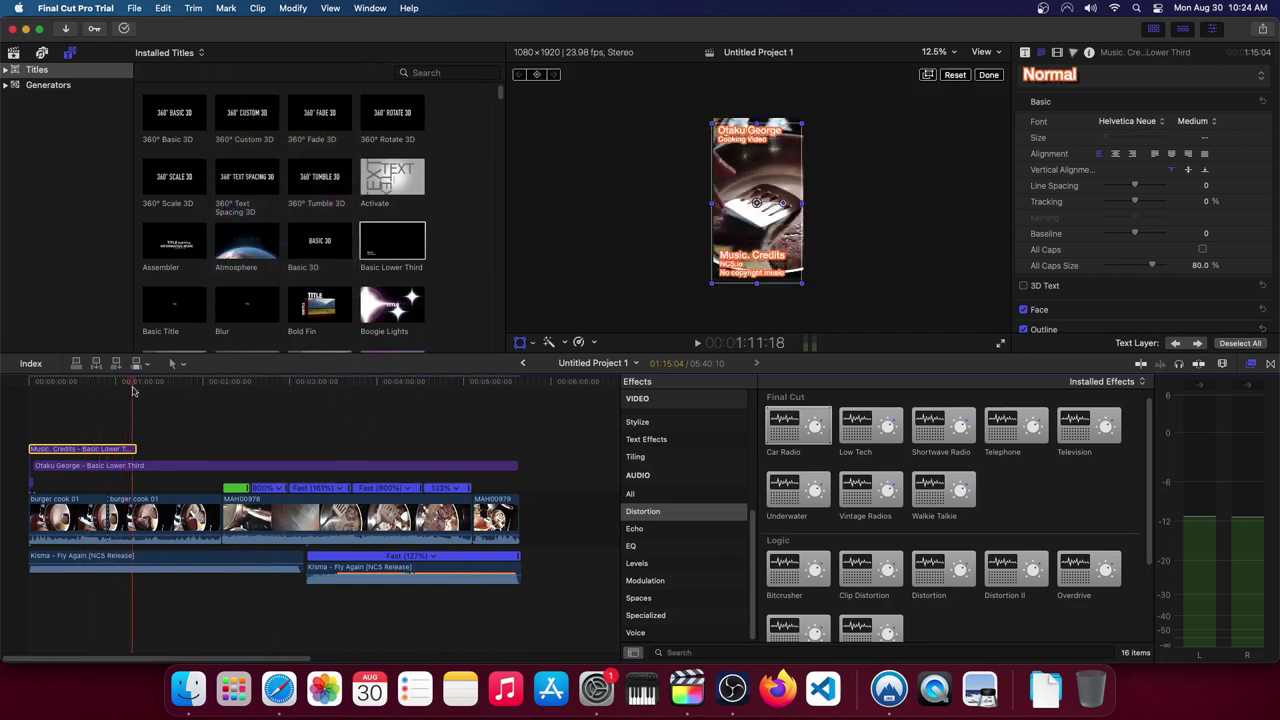
drag(590, 549, 72, 522)
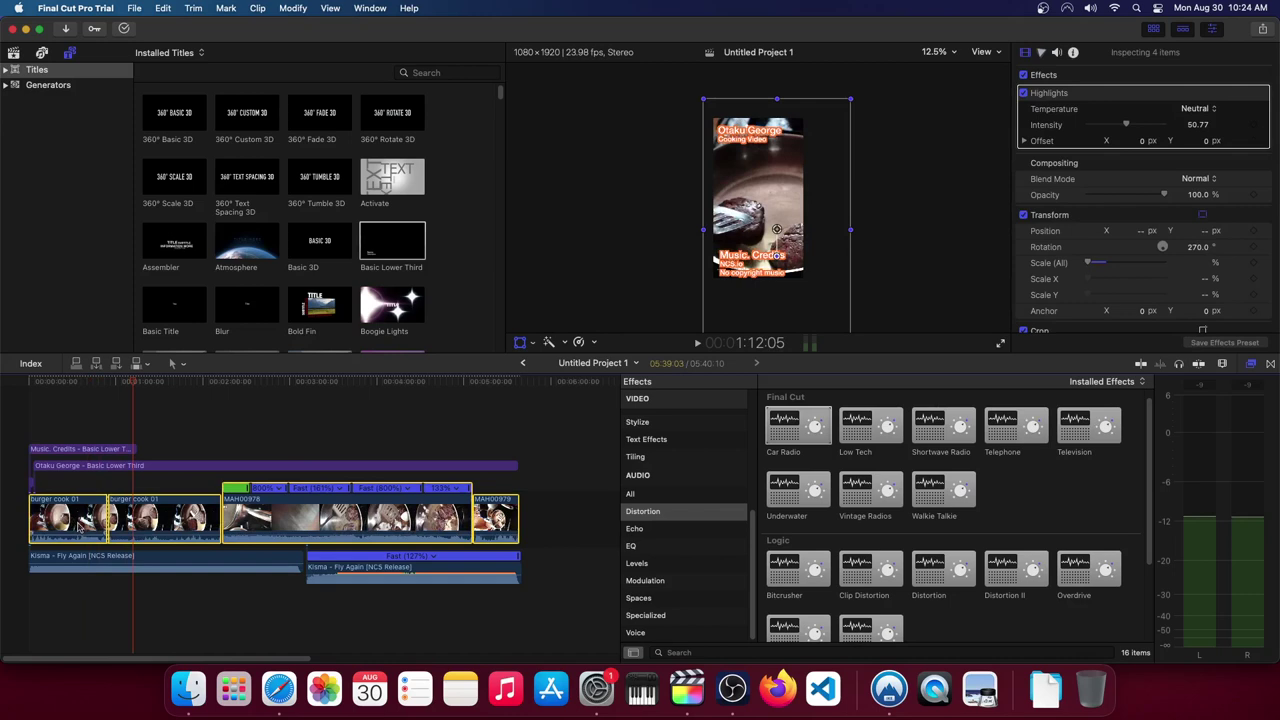
Add default transitions between the selected clips despite short media, then play the edit from the start
key(super+t)
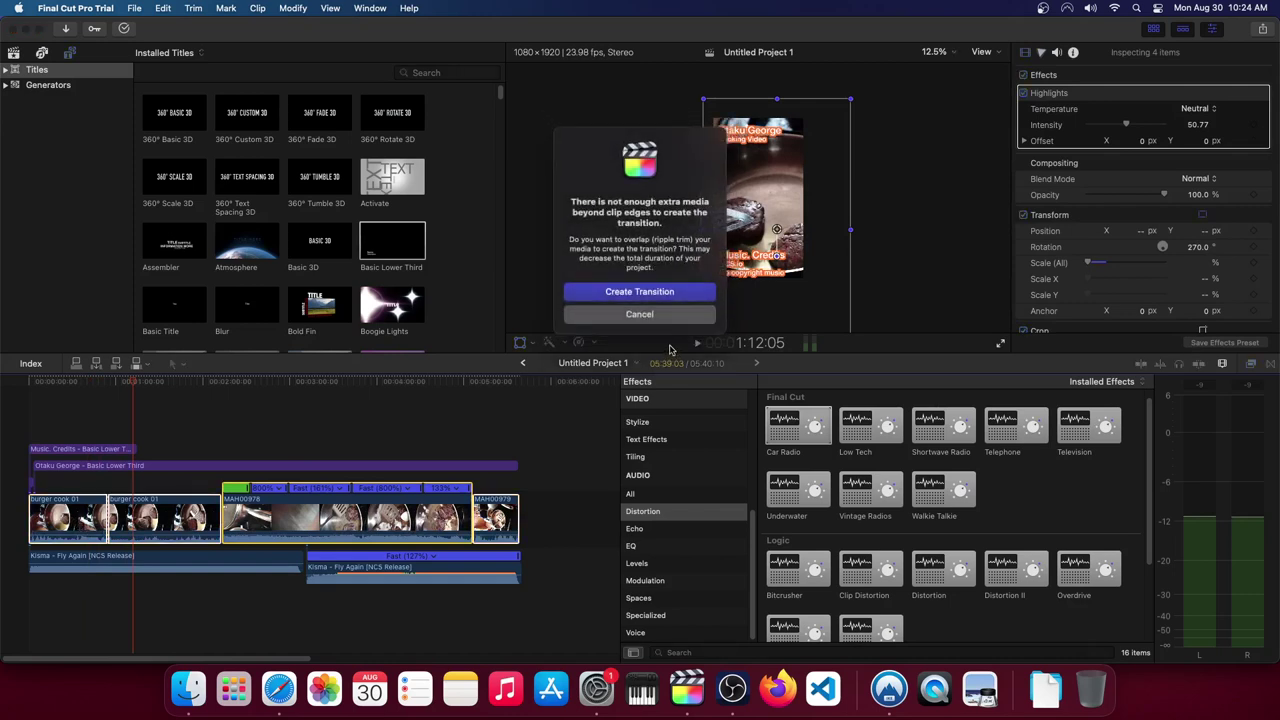
click(669, 292)
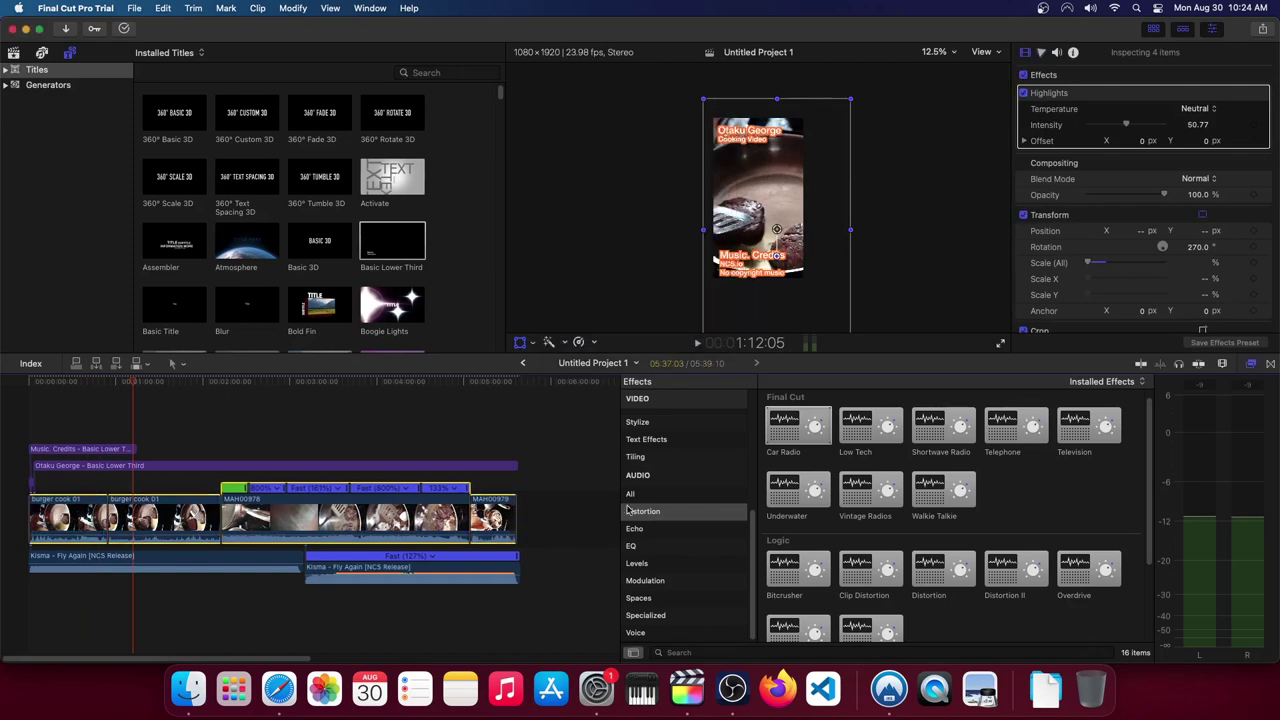
click(77, 385)
key(space)
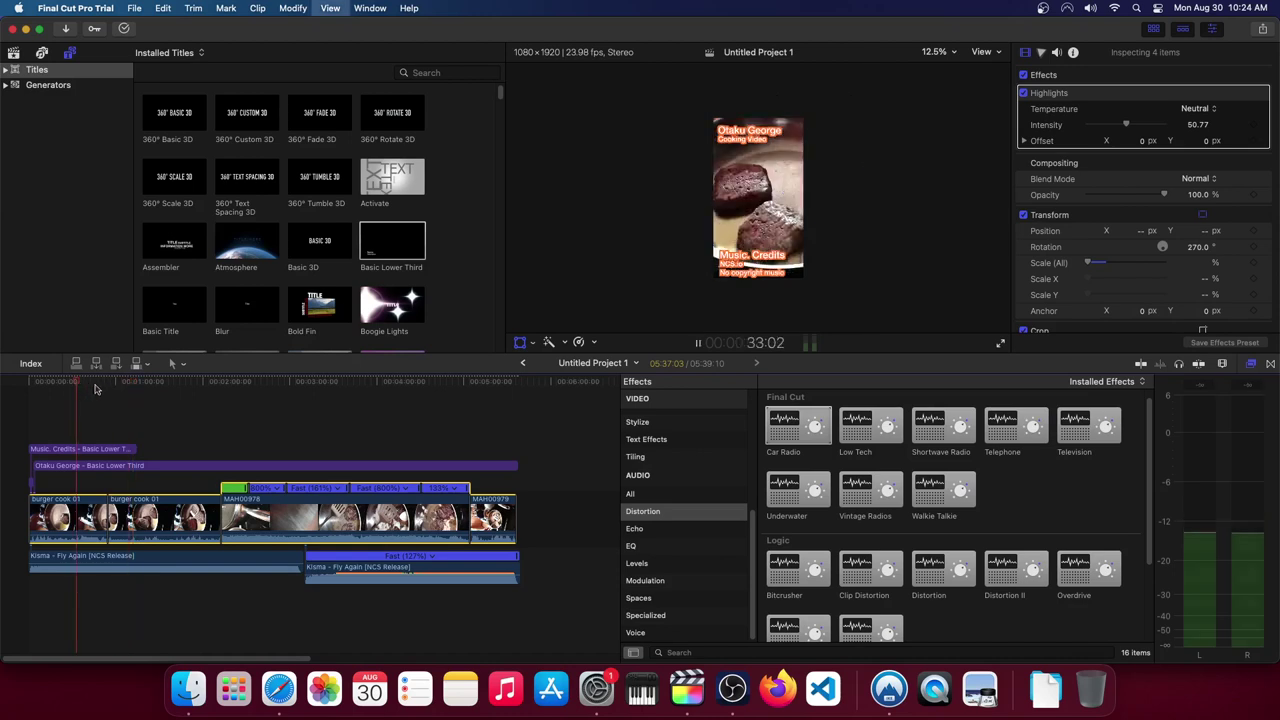
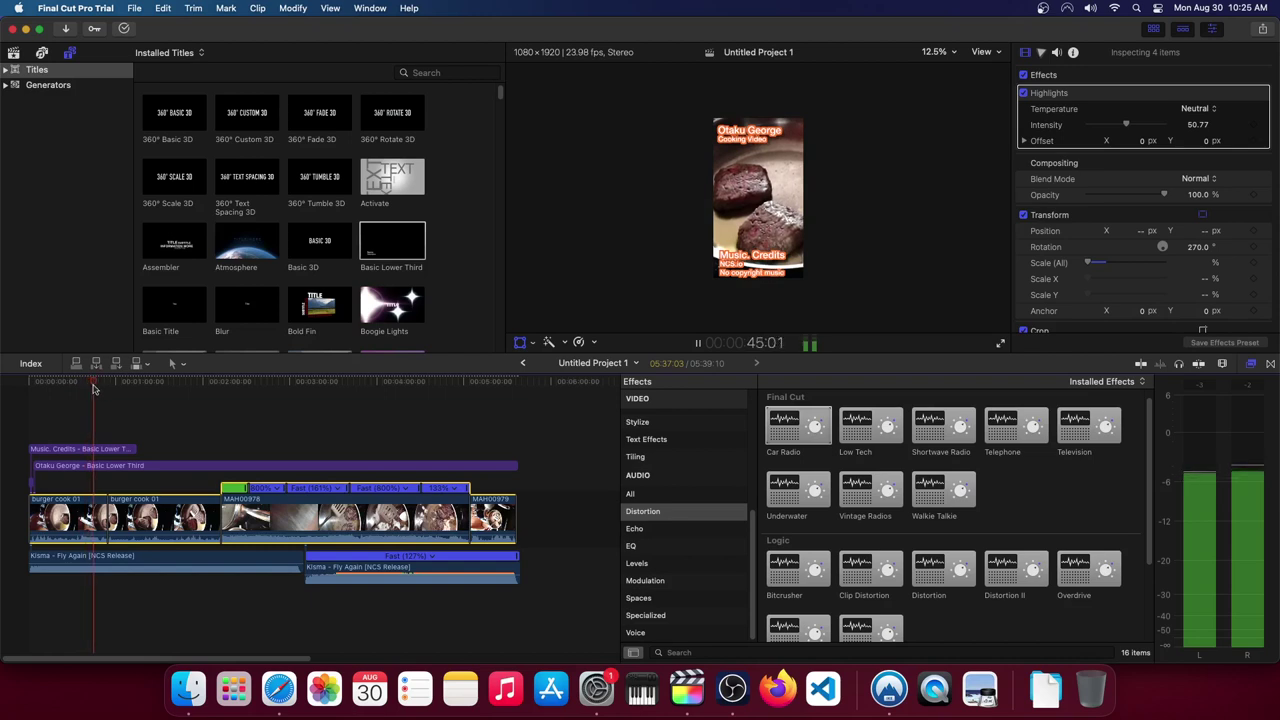
Drag '20210808_115811how to lose 20 lbs.mp4' from the weight loss tutorial folder above the cooking footage
click(105, 389)
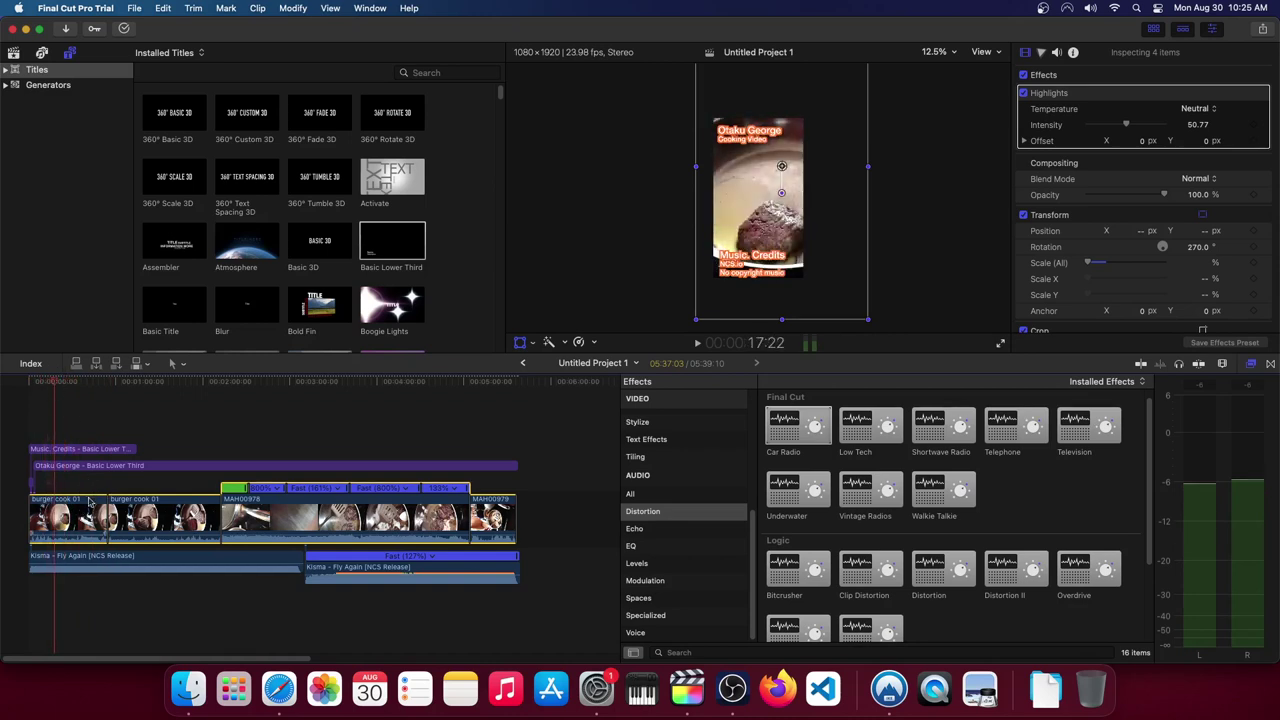
click(188, 690)
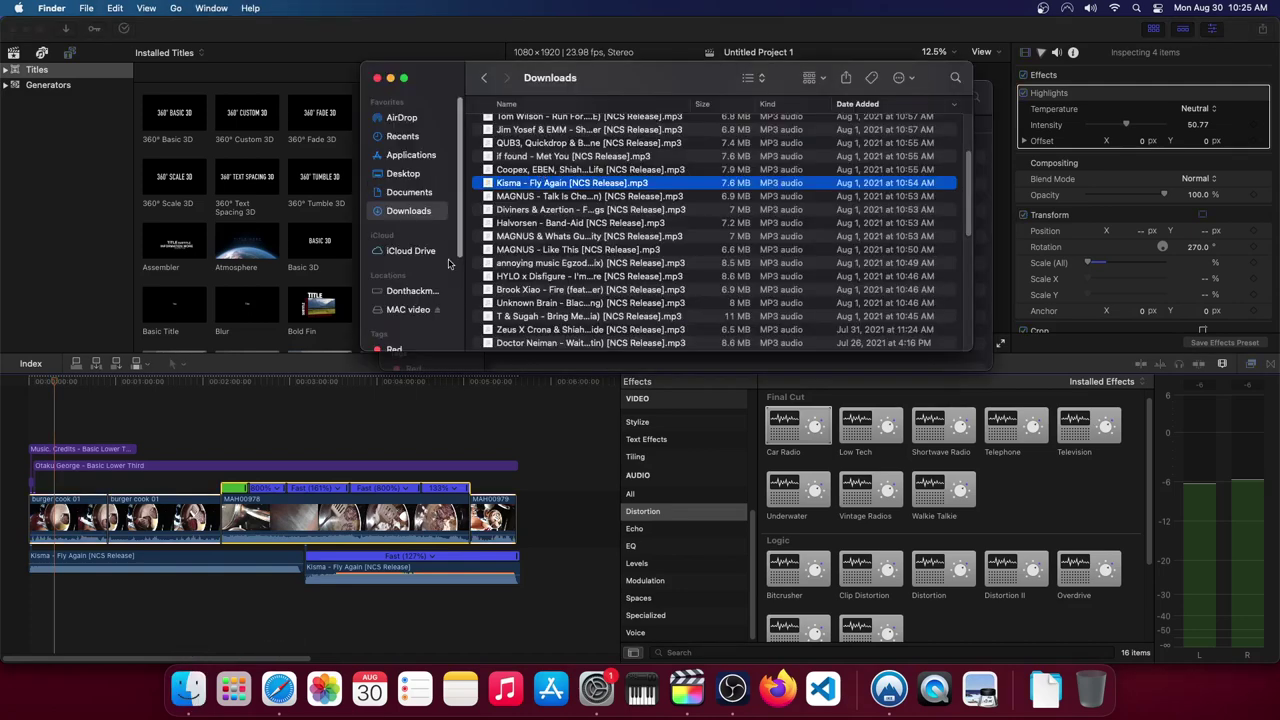
click(407, 310)
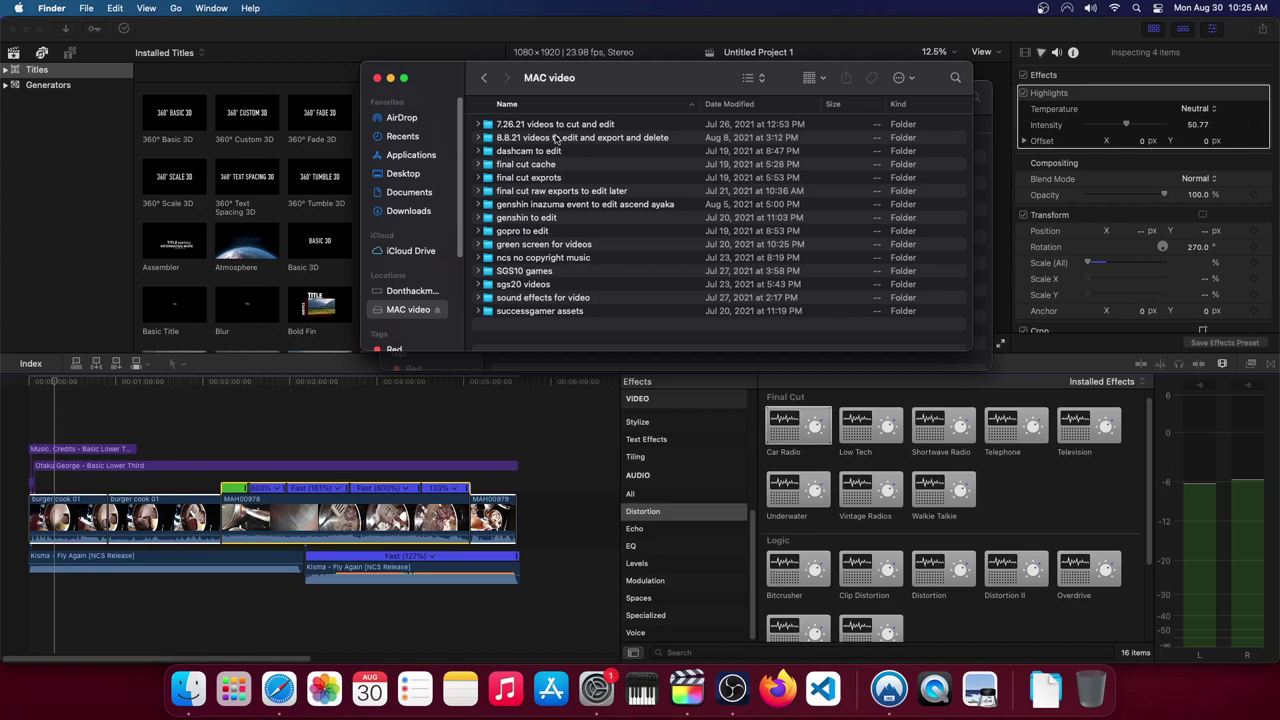
double_click(556, 138)
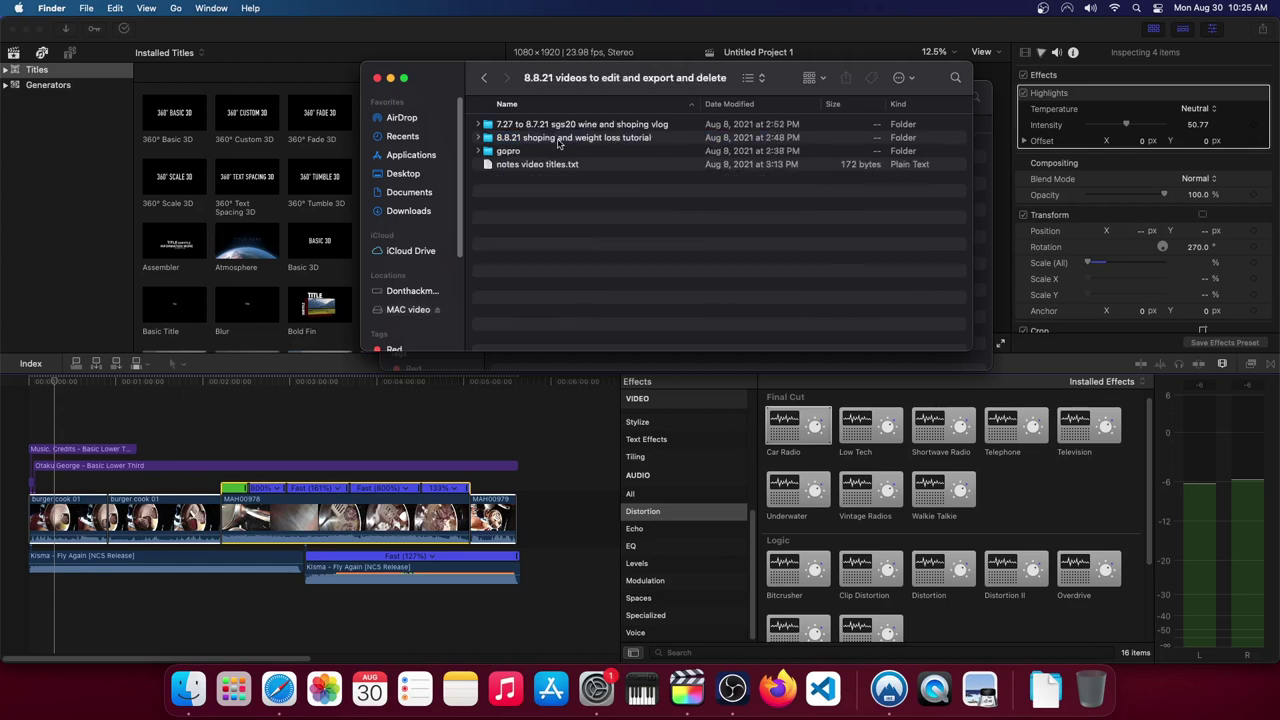
double_click(559, 140)
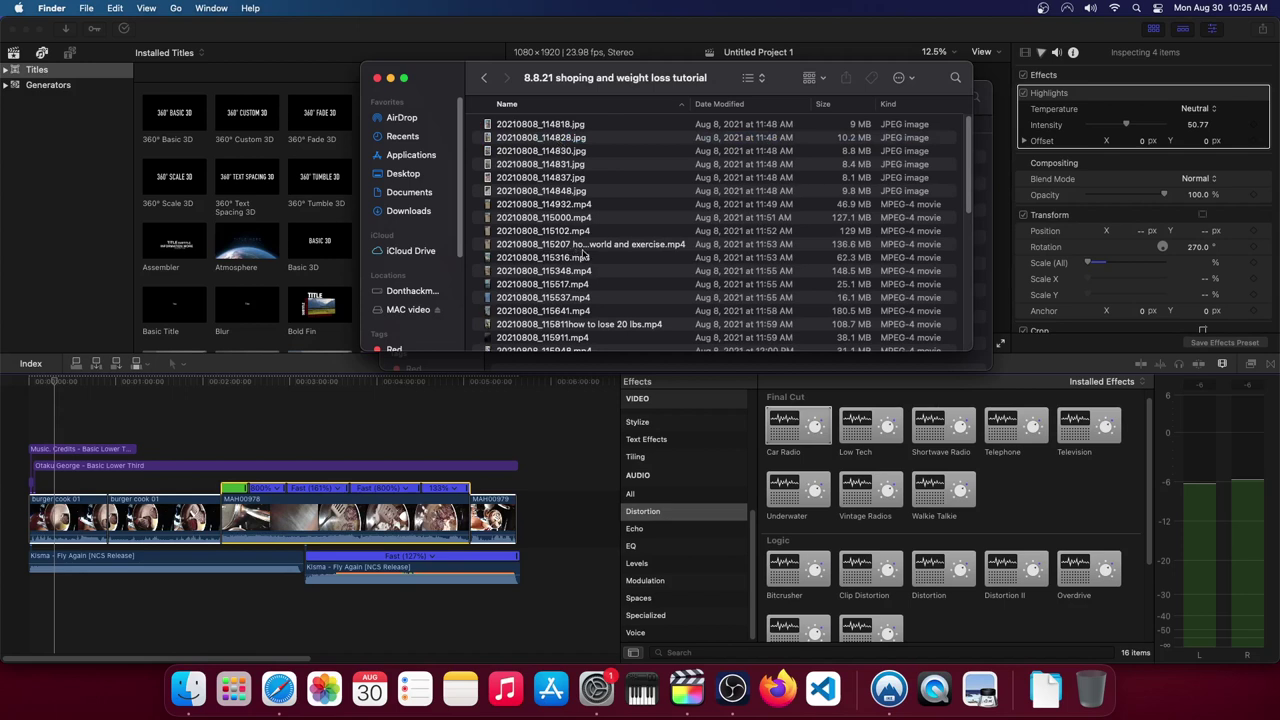
click(574, 248)
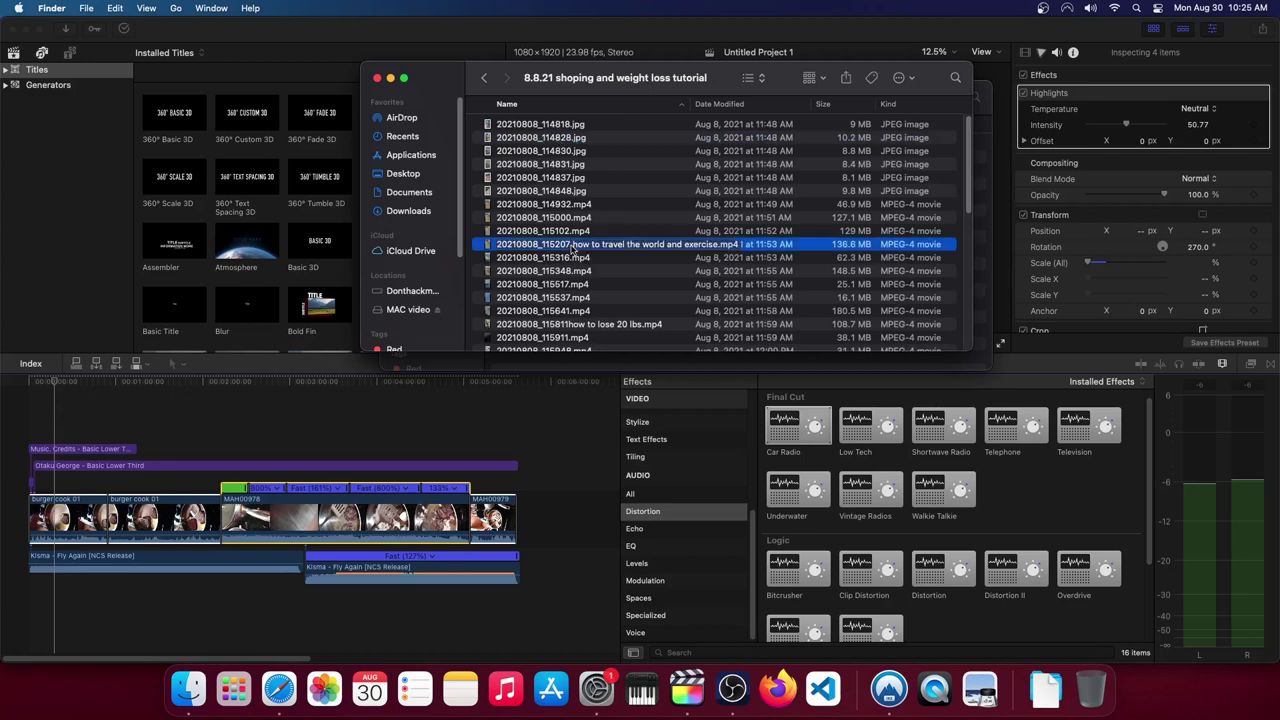
drag(540, 325, 222, 431)
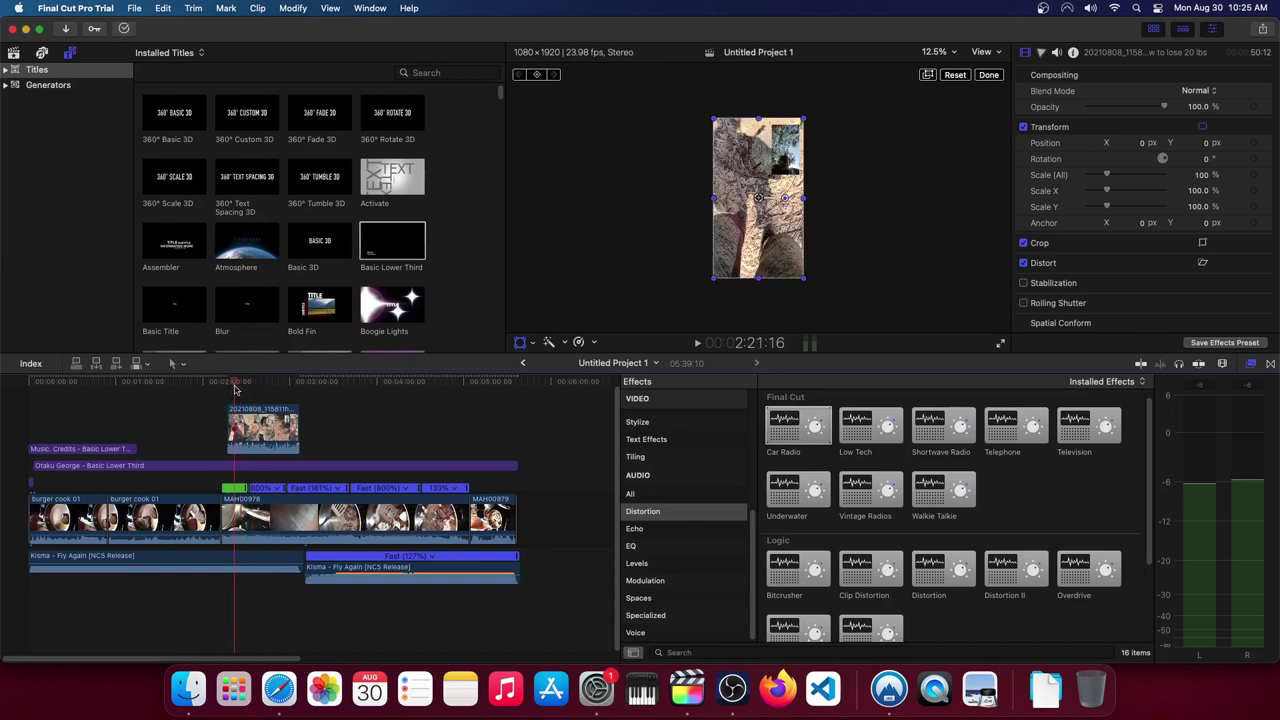
Preview Comic Basic, Cool and Ink, then apply Comic Sepia to the weight-loss clip and scrub it
click(256, 437)
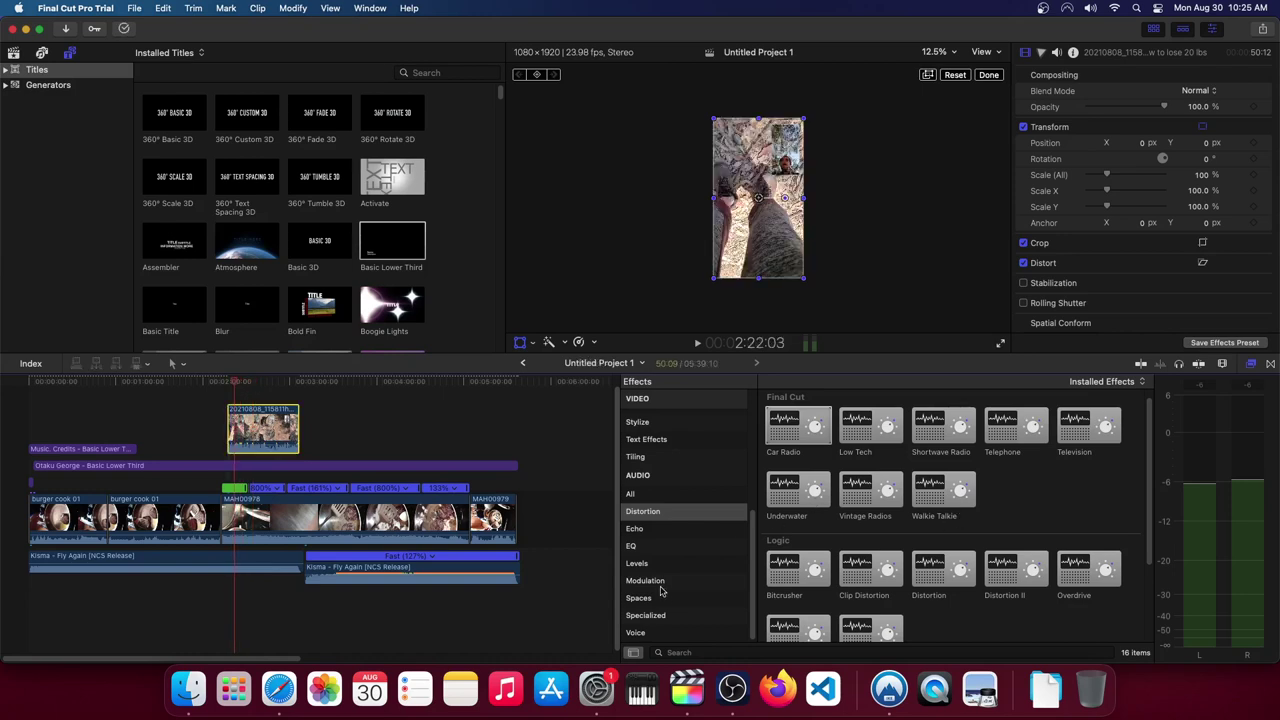
scroll(645, 551, up, 5)
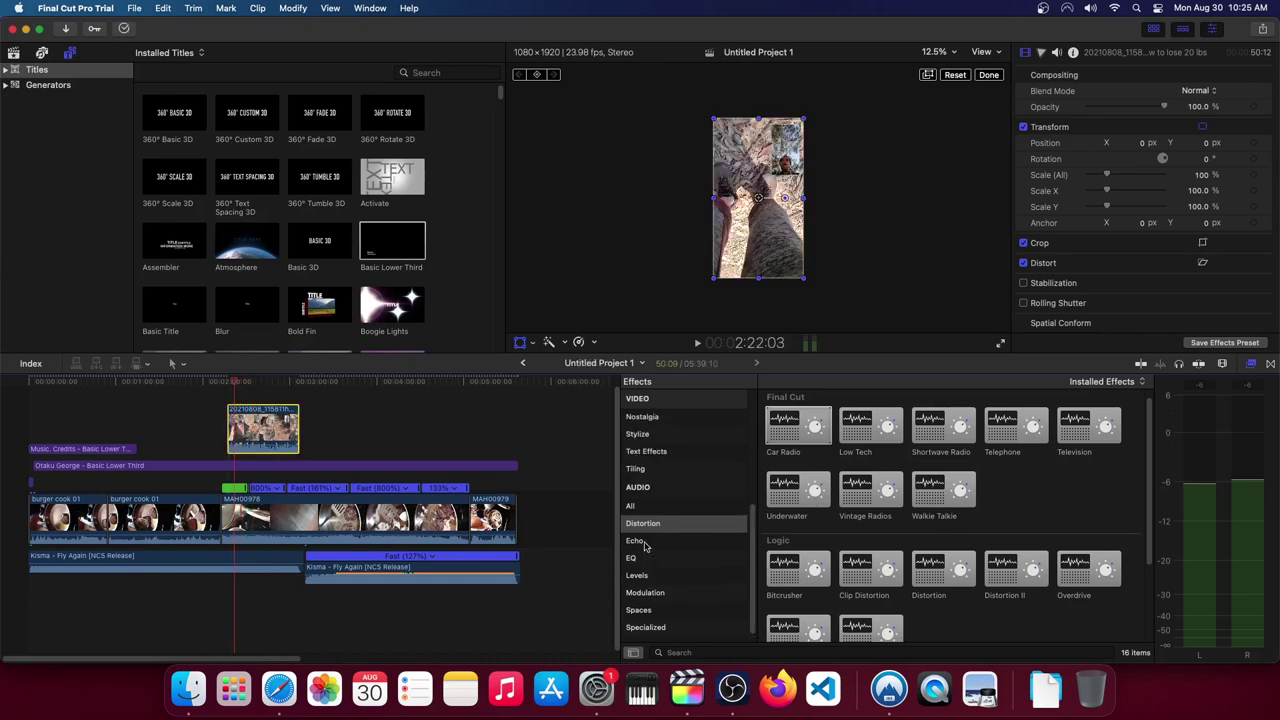
click(648, 486)
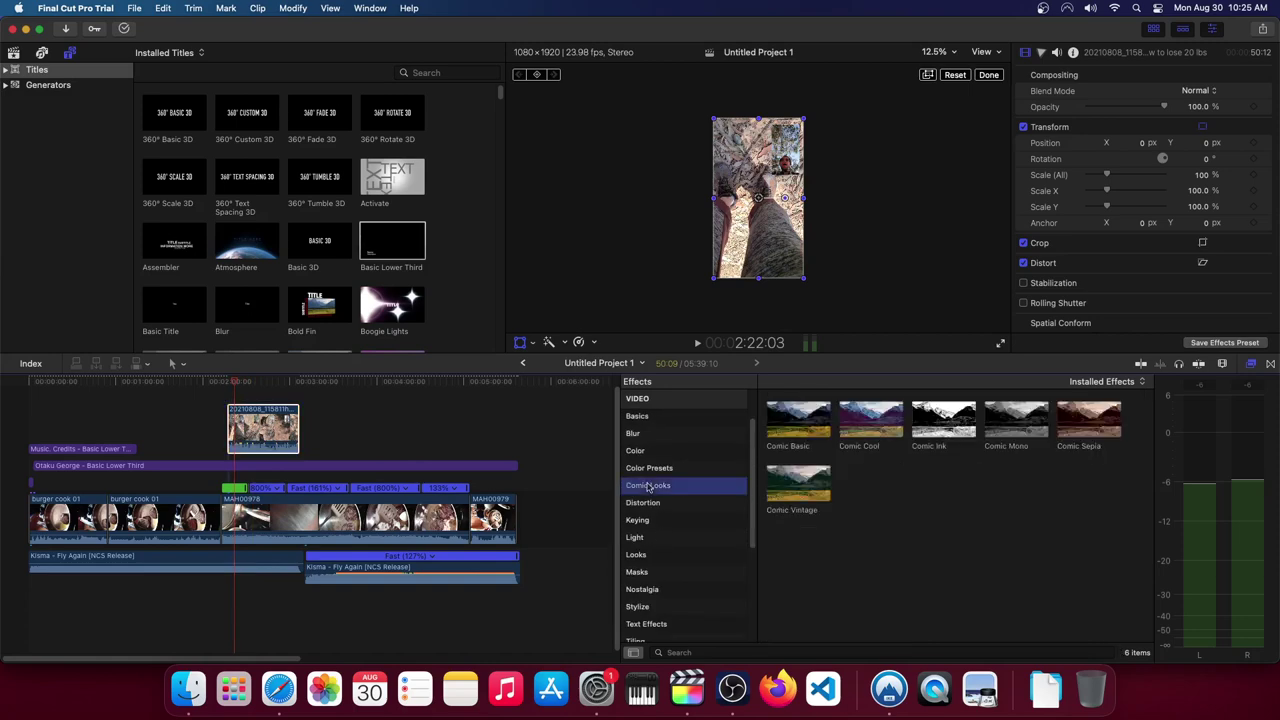
click(819, 424)
click(890, 428)
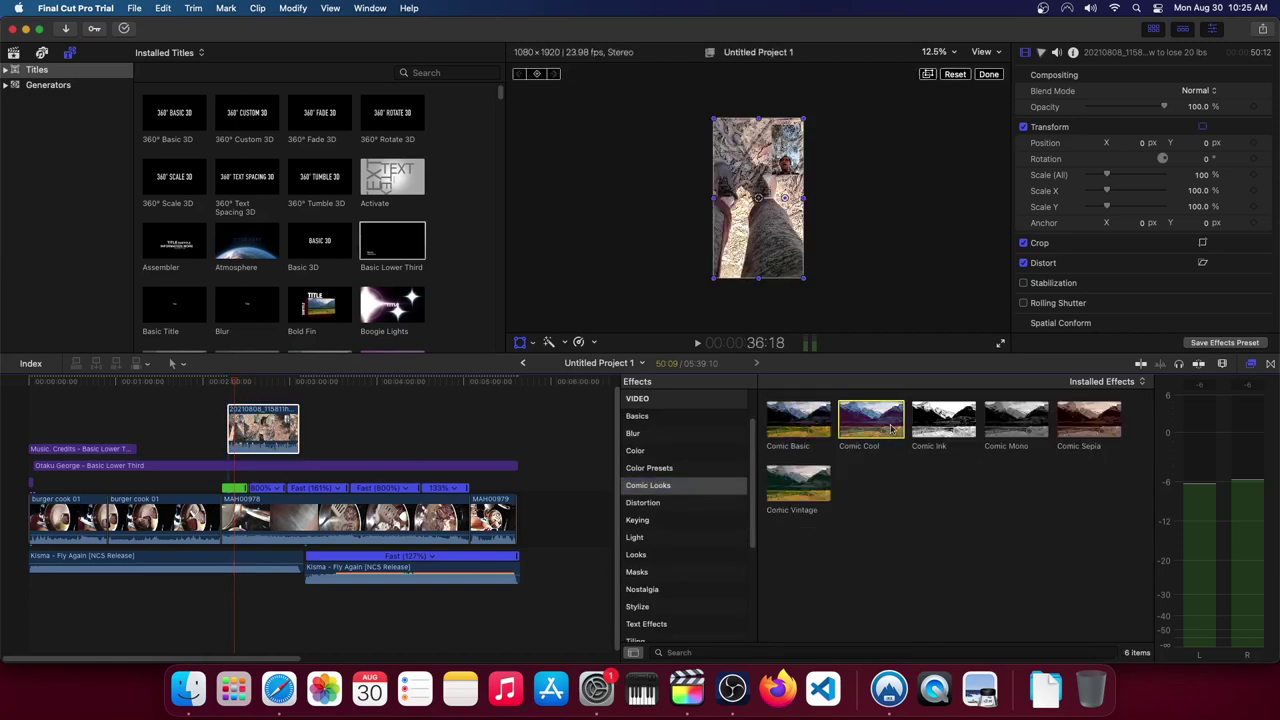
click(935, 430)
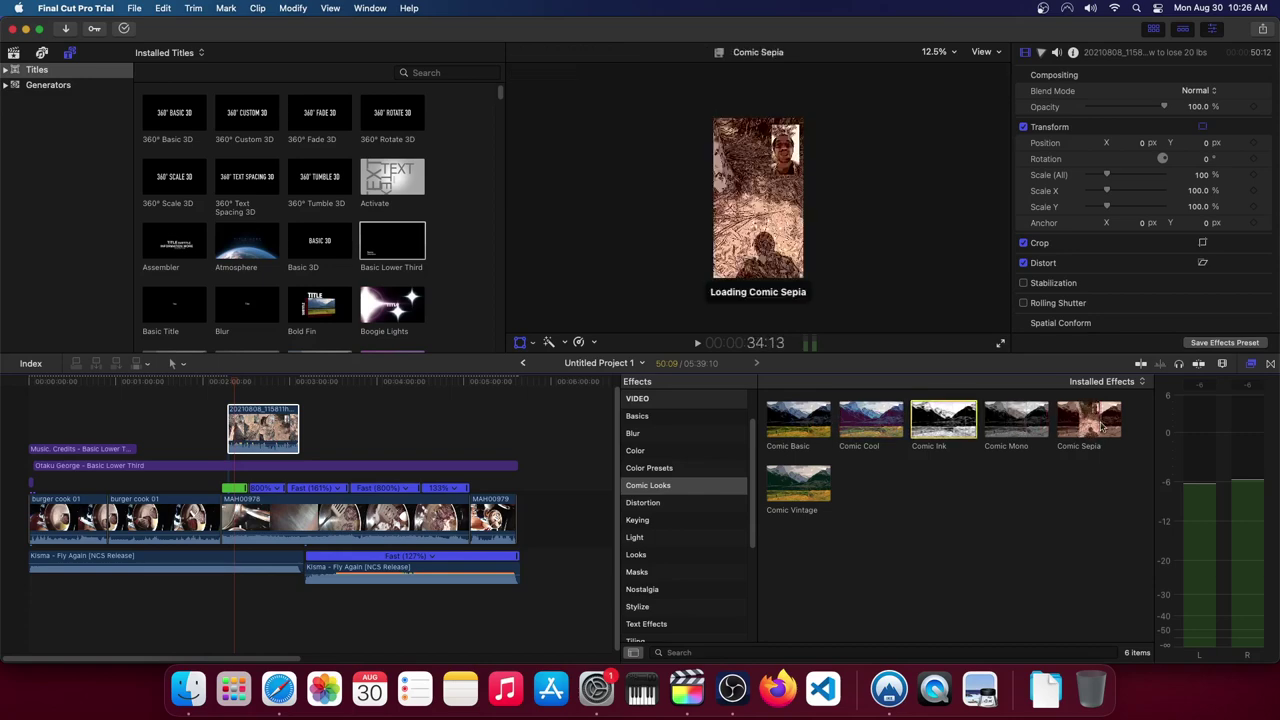
drag(1100, 425, 250, 428)
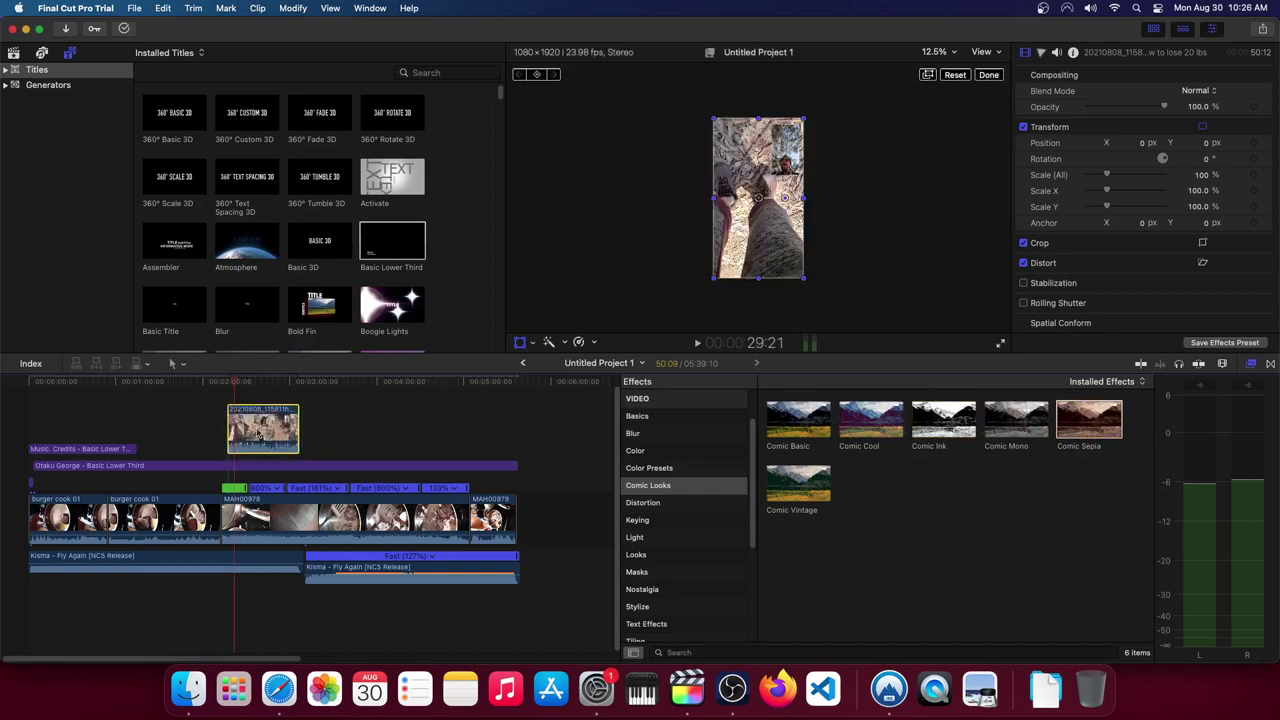
click(235, 383)
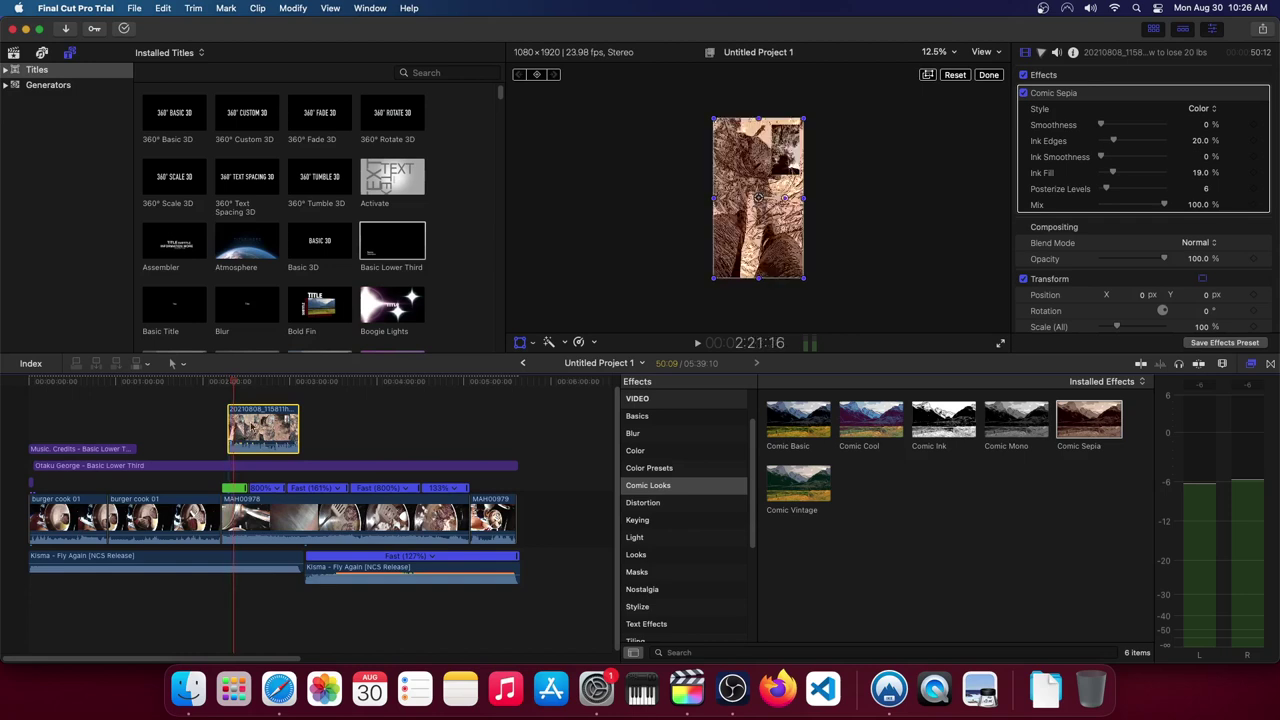
mouse_move(237, 383)
mouse_down()
mouse_move(285, 384)
mouse_move(293, 410)
mouse_up()
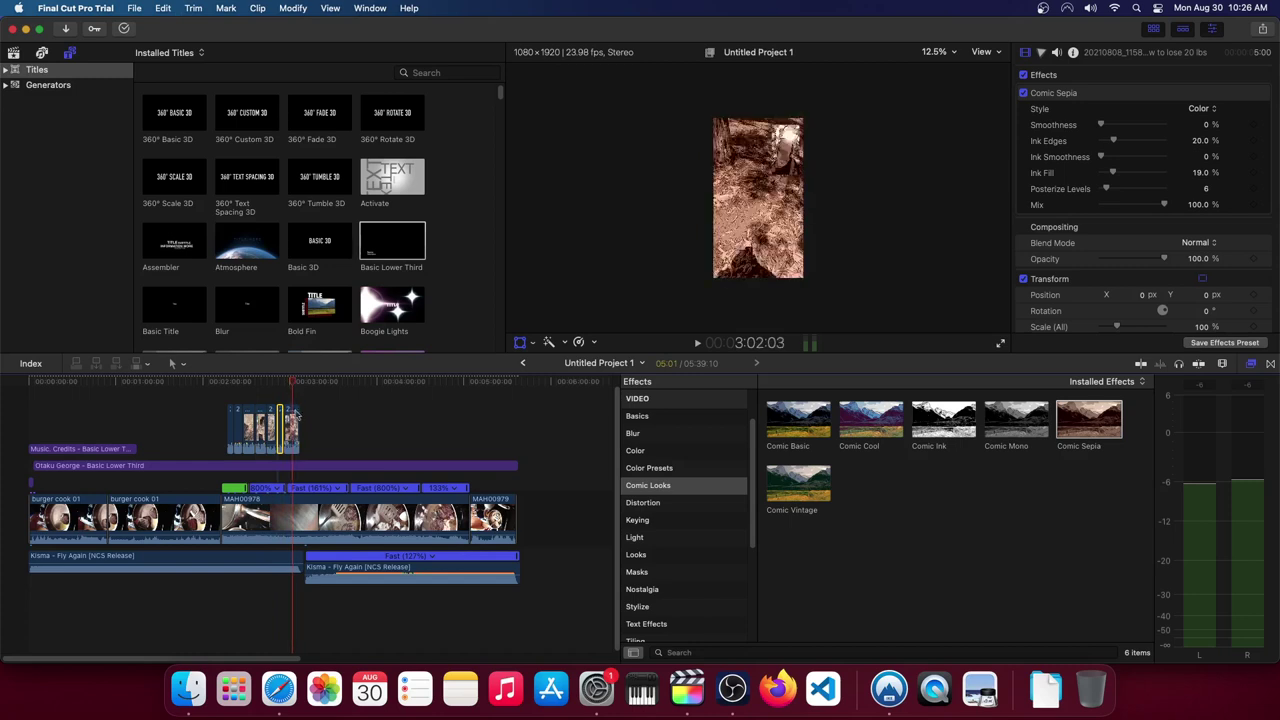
Blade the sepia clip at the playhead and move the cut piece near the timeline's start
key(super+b)
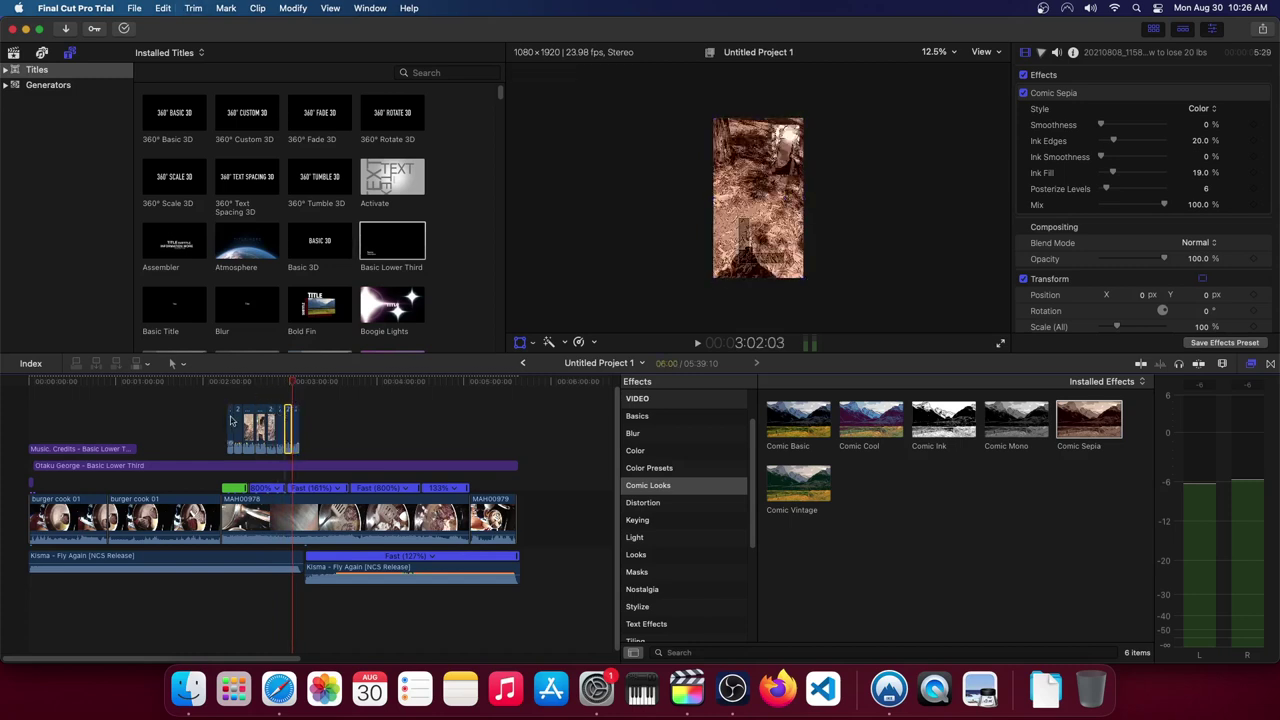
drag(231, 420, 59, 470)
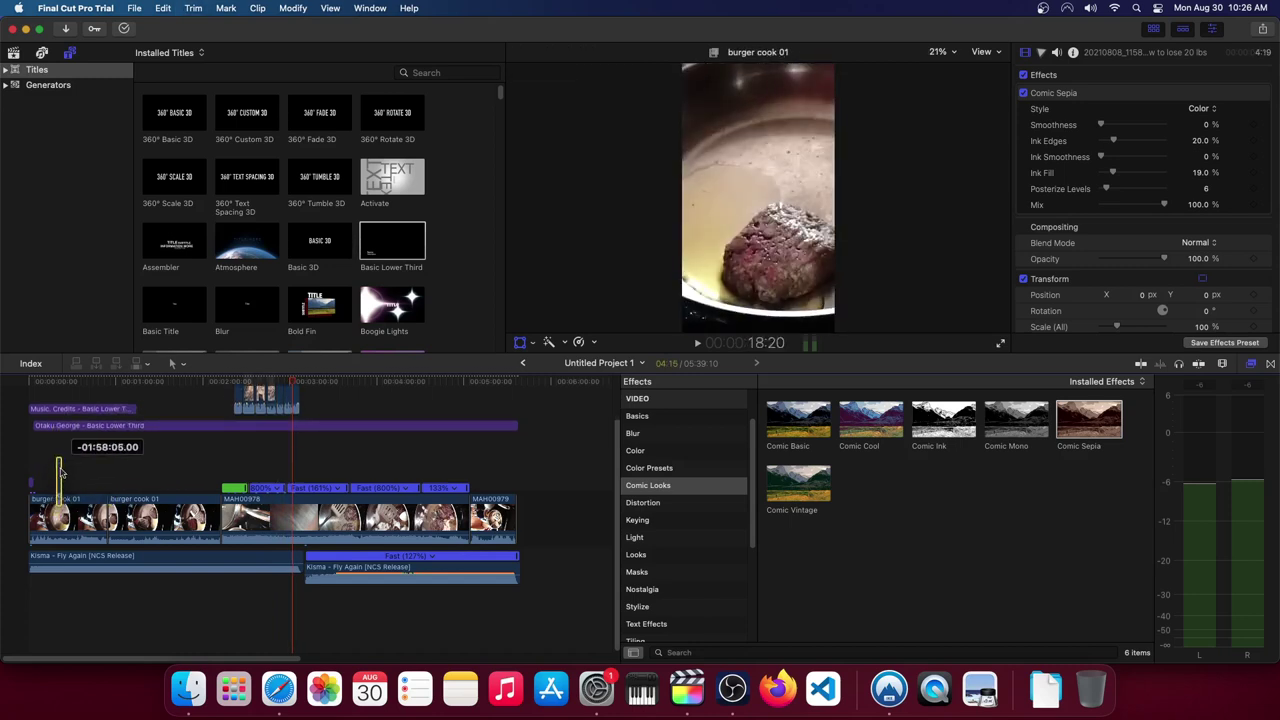
mouse_move(59, 470)
mouse_down()
mouse_move(53, 450)
mouse_move(71, 460)
mouse_up()
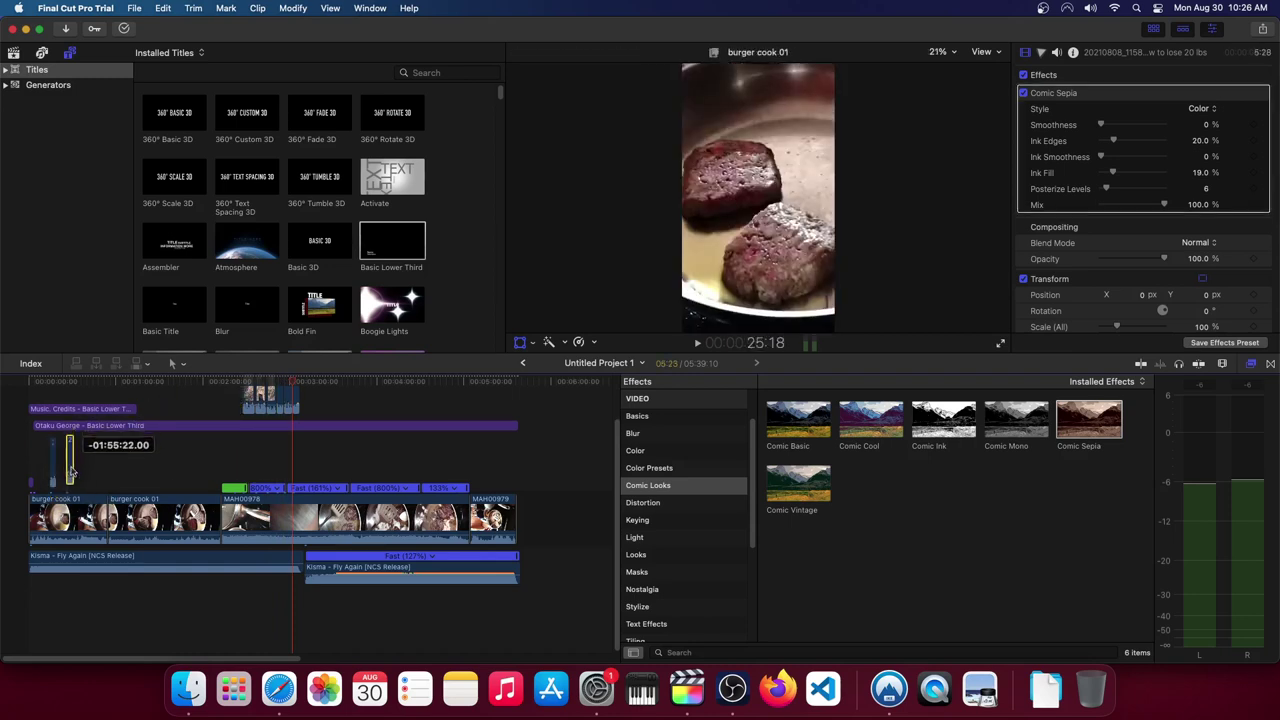
Trim the remaining clip's start edge and reposition it further right along the cooking video
click(248, 398)
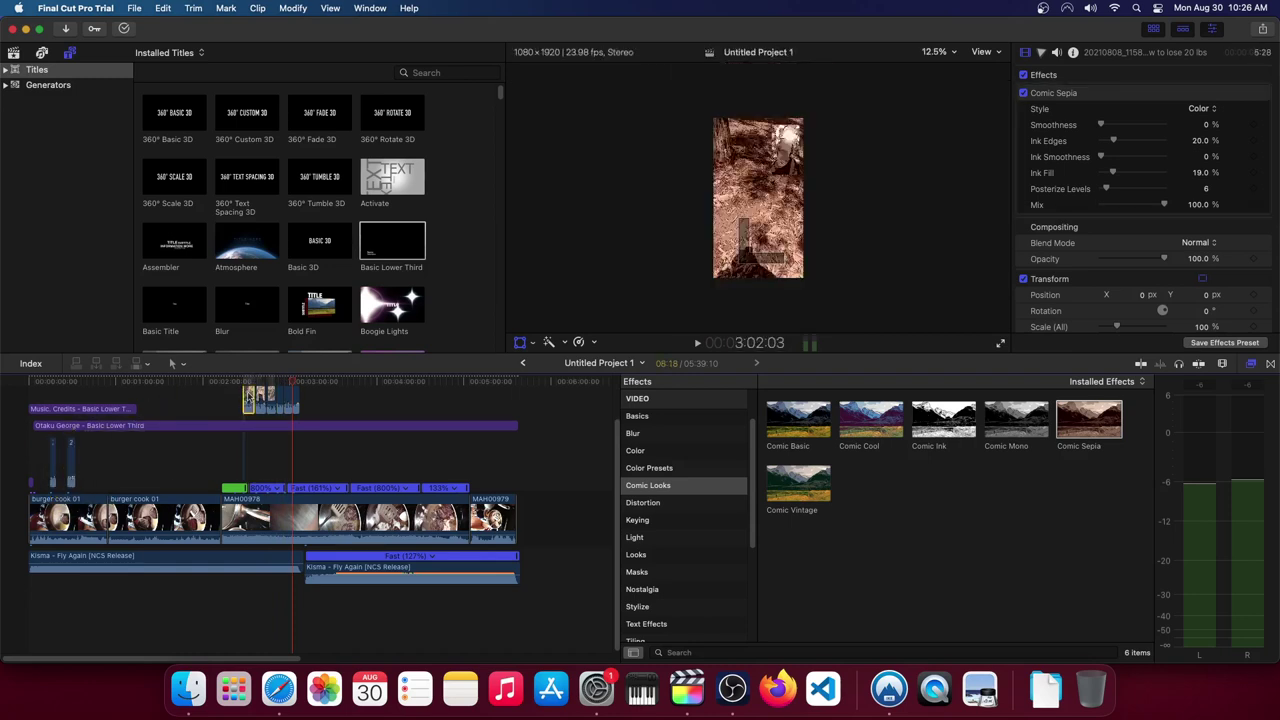
click(246, 381)
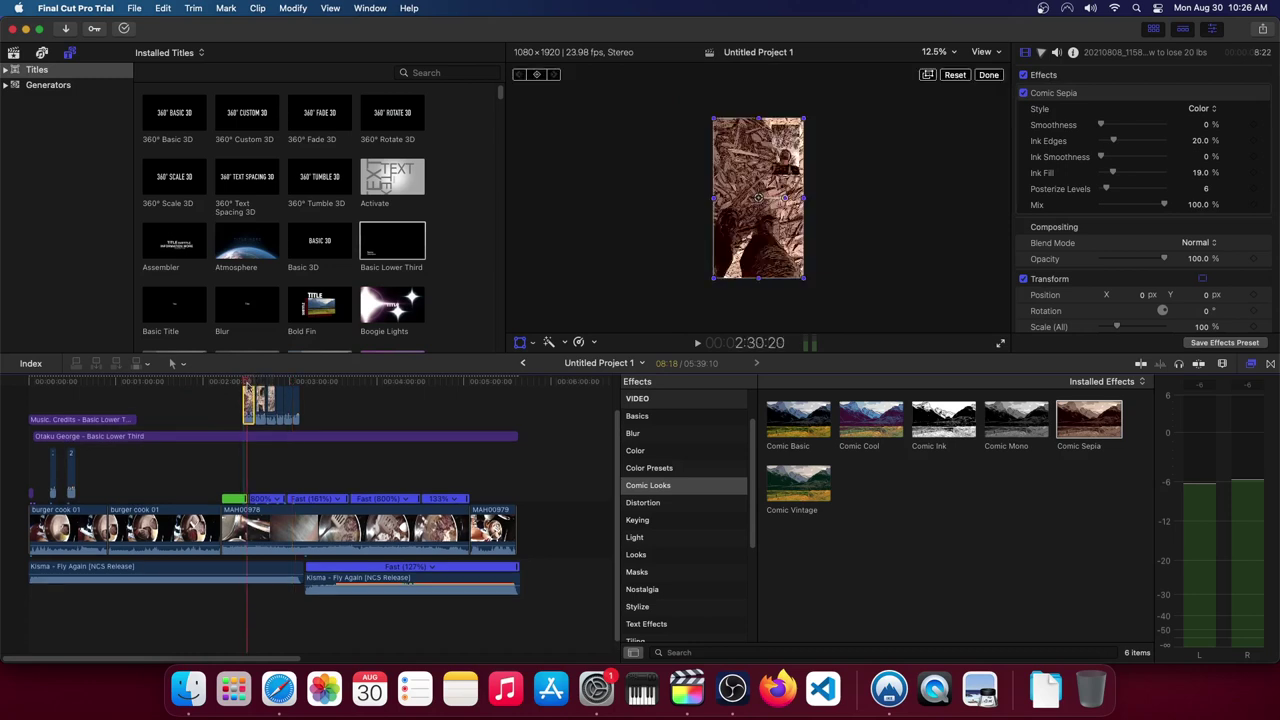
click(252, 404)
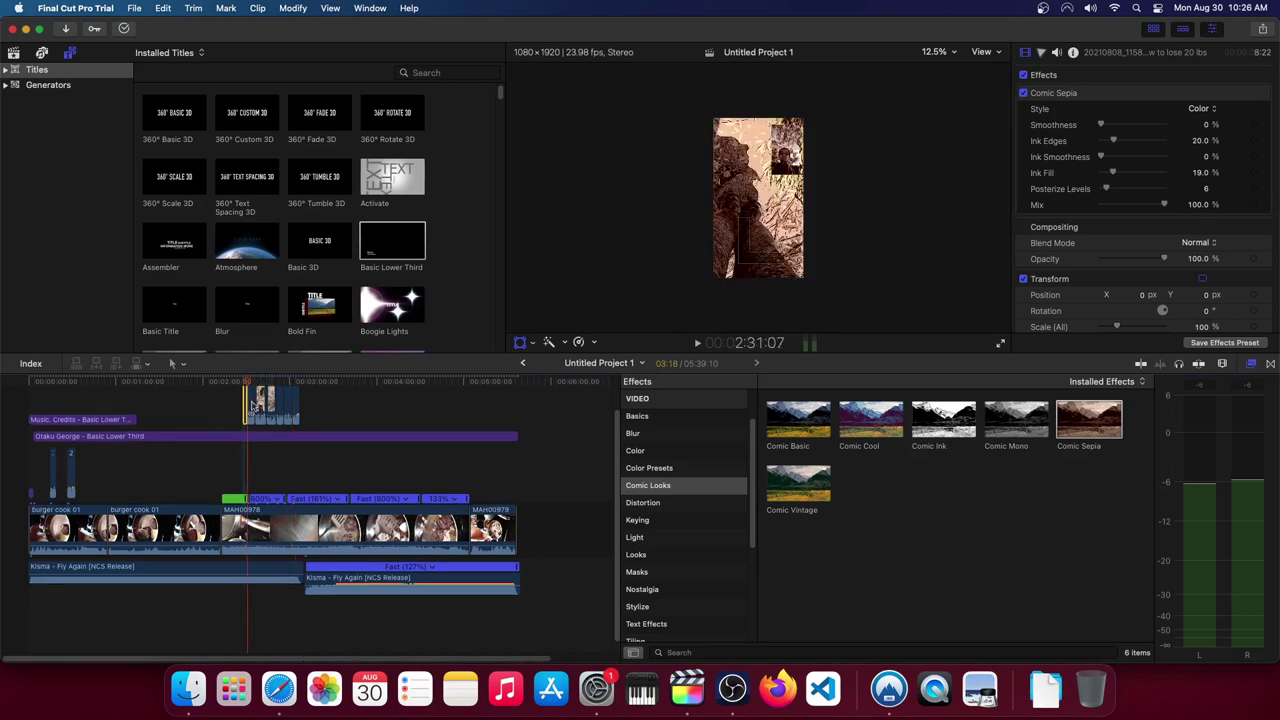
drag(248, 404, 86, 472)
mouse_move(252, 386)
mouse_down()
mouse_move(256, 404)
mouse_move(240, 406)
mouse_move(287, 394)
mouse_move(268, 405)
mouse_move(281, 405)
mouse_move(295, 458)
mouse_up()
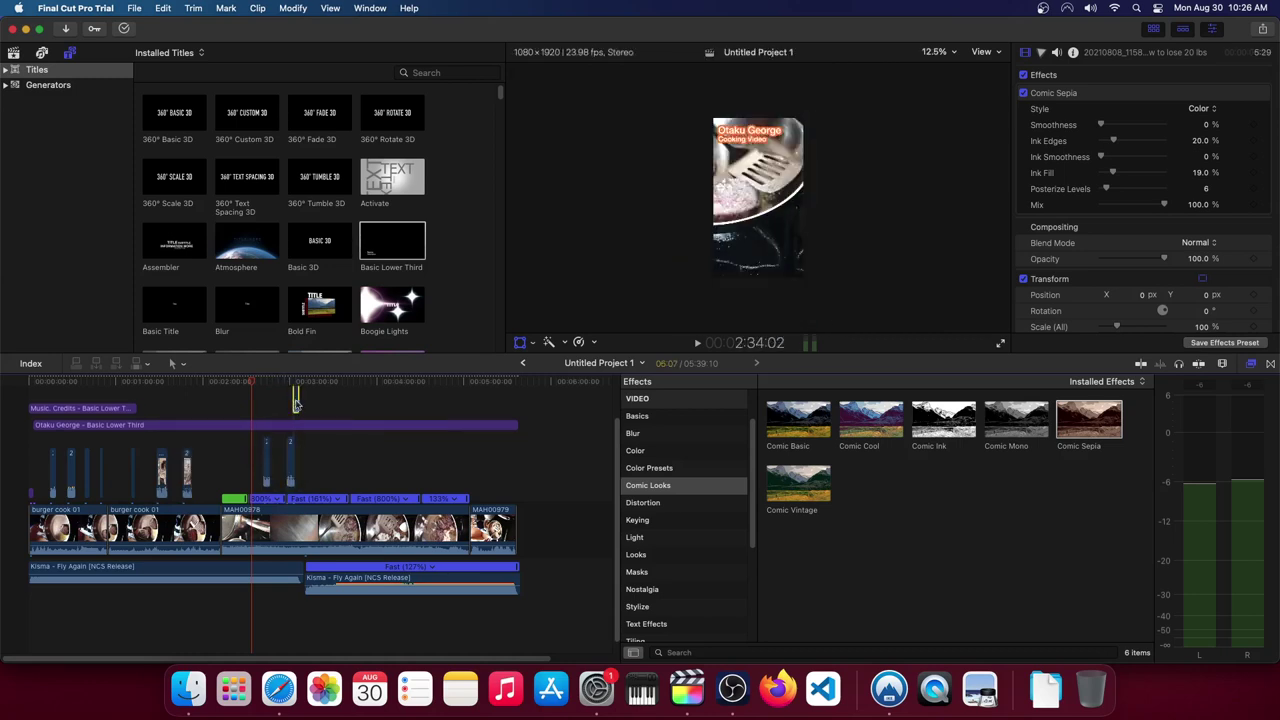
drag(293, 458, 333, 458)
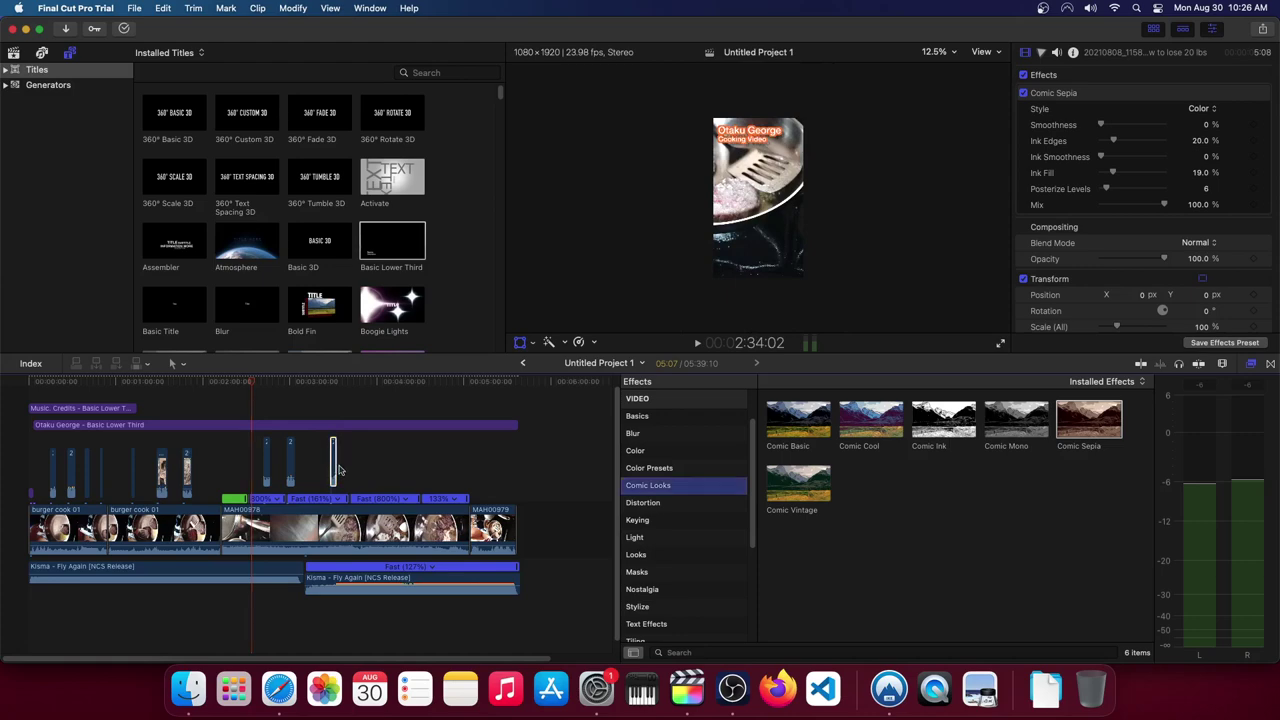
Drag the 20210808_115207 travel and exercise video from Finder above the cooking footage
key(super+Tab)
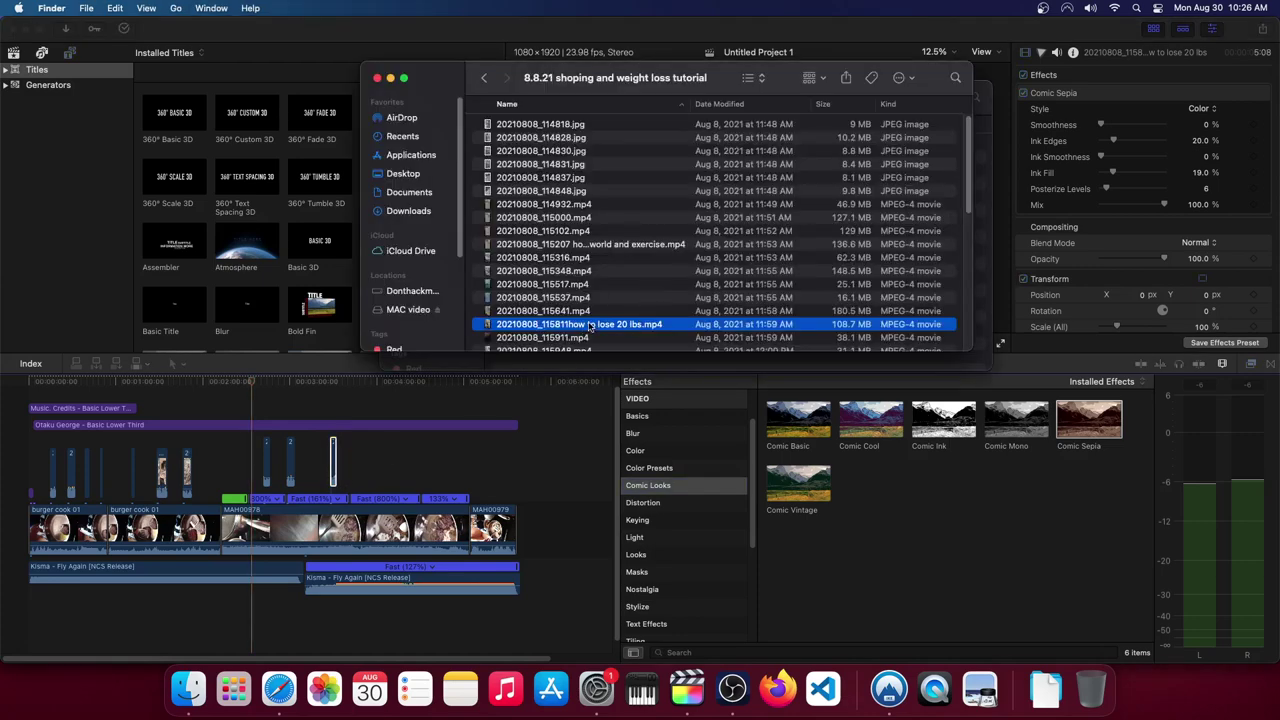
scroll(590, 327, down, 2)
scroll(594, 328, down, 4)
scroll(596, 328, up, 5)
drag(602, 249, 471, 399)
mouse_move(352, 408)
mouse_down()
mouse_move(352, 386)
mouse_move(405, 391)
mouse_up()
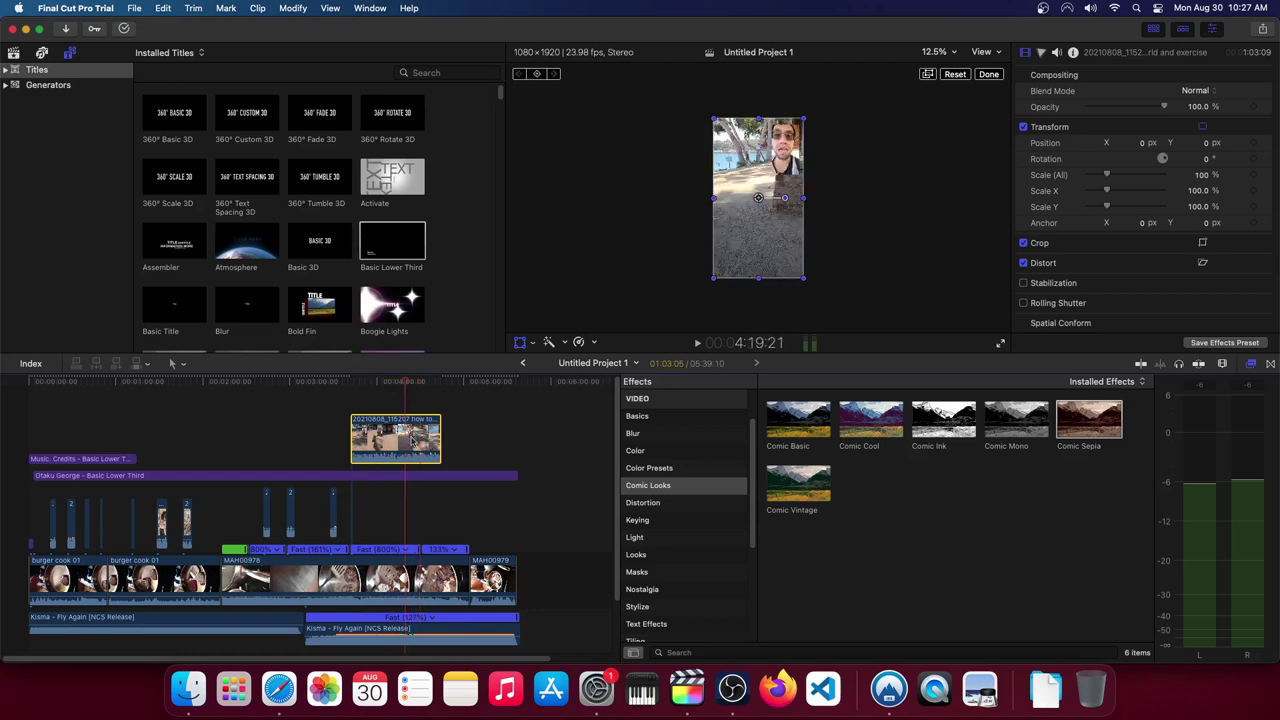
Try and undo Comic Vintage, Ink and Sepia, then apply Comic Basic to the travel clip
drag(773, 495, 400, 436)
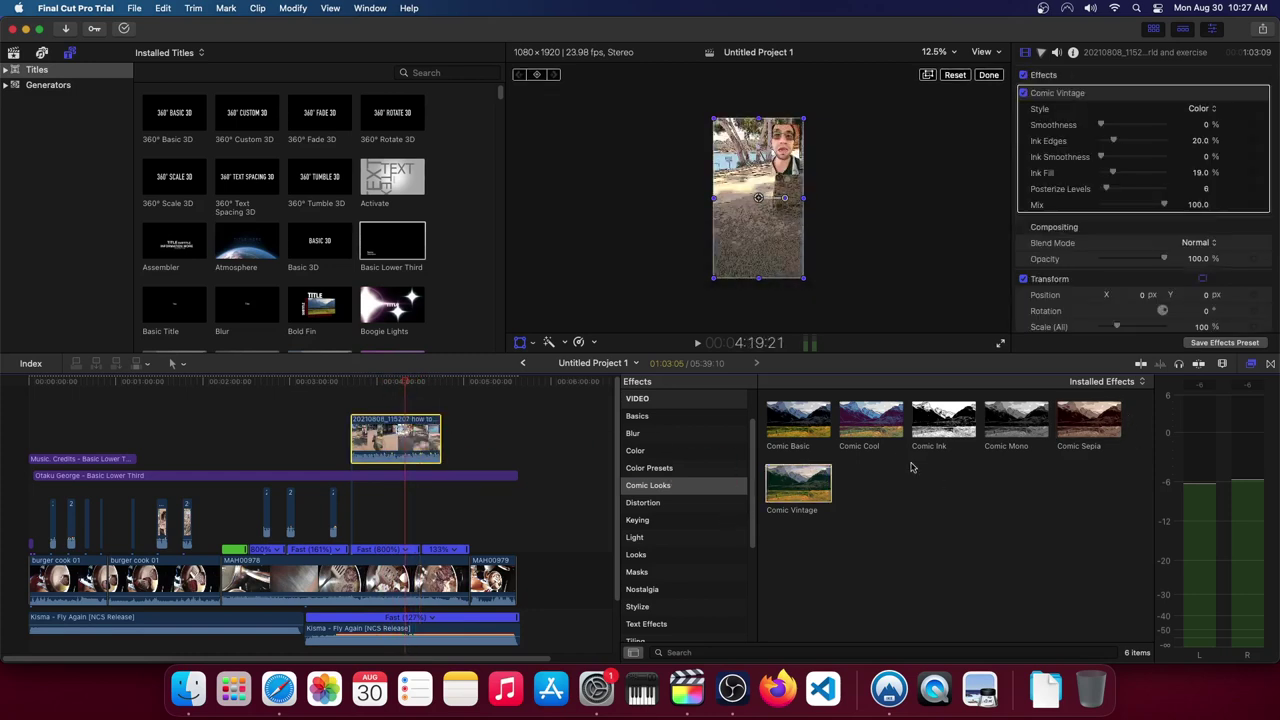
drag(940, 420, 380, 430)
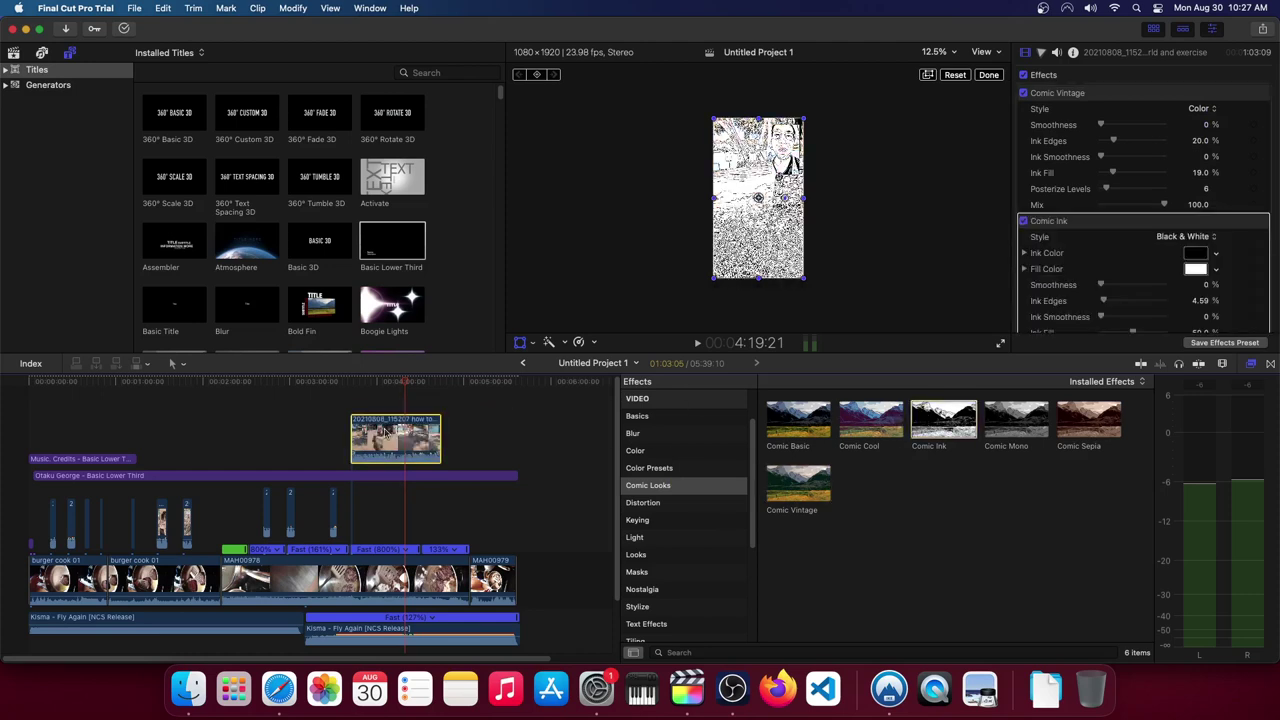
key(super+z)
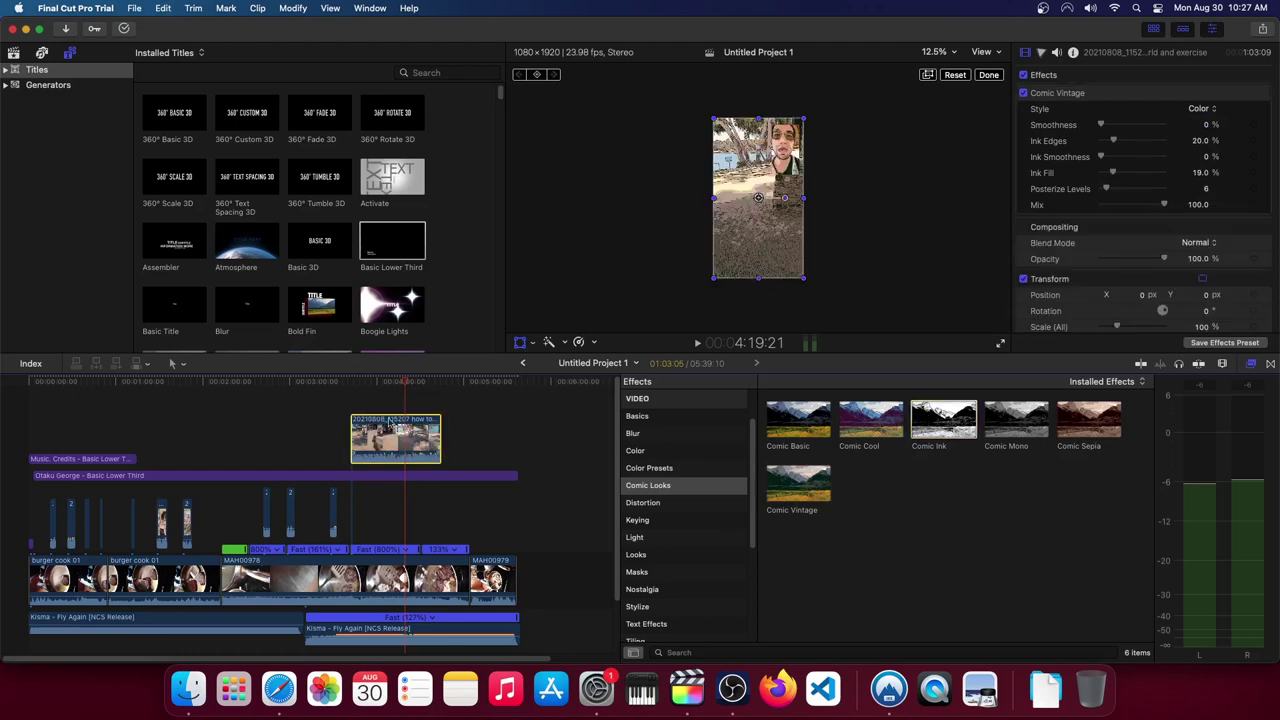
key(super+z)
drag(1112, 425, 405, 440)
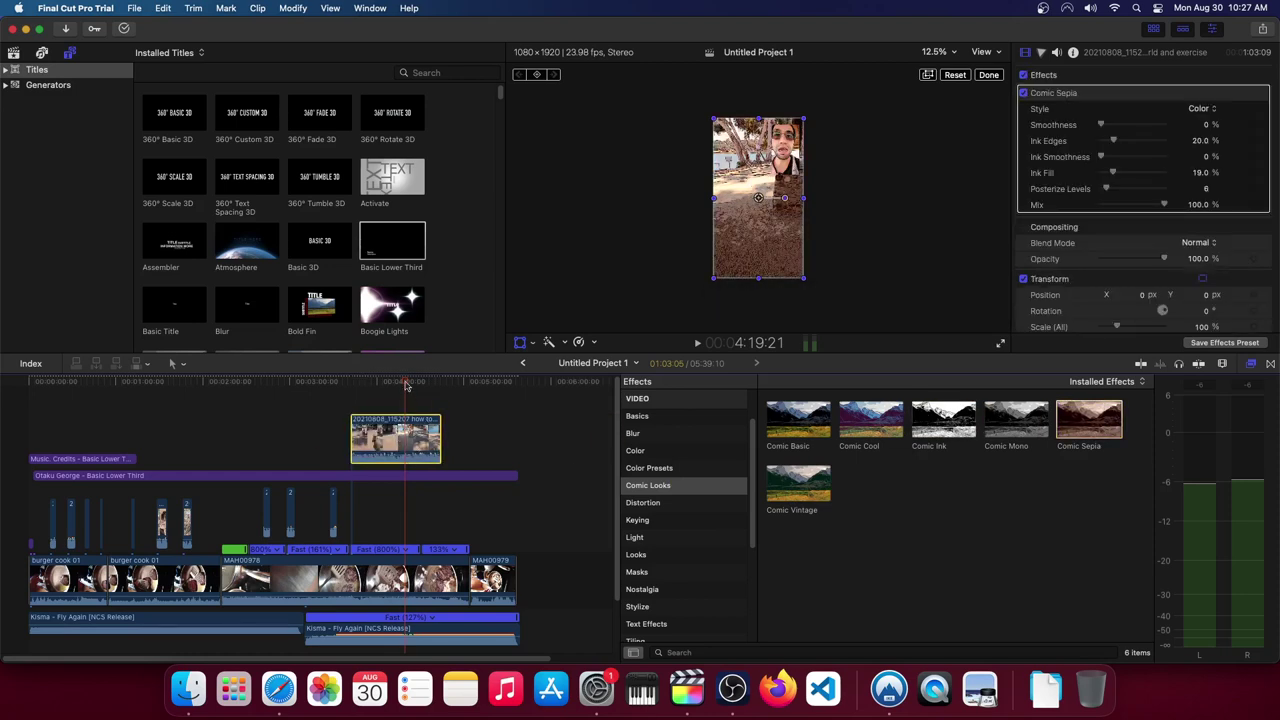
key(super+z)
drag(798, 420, 383, 453)
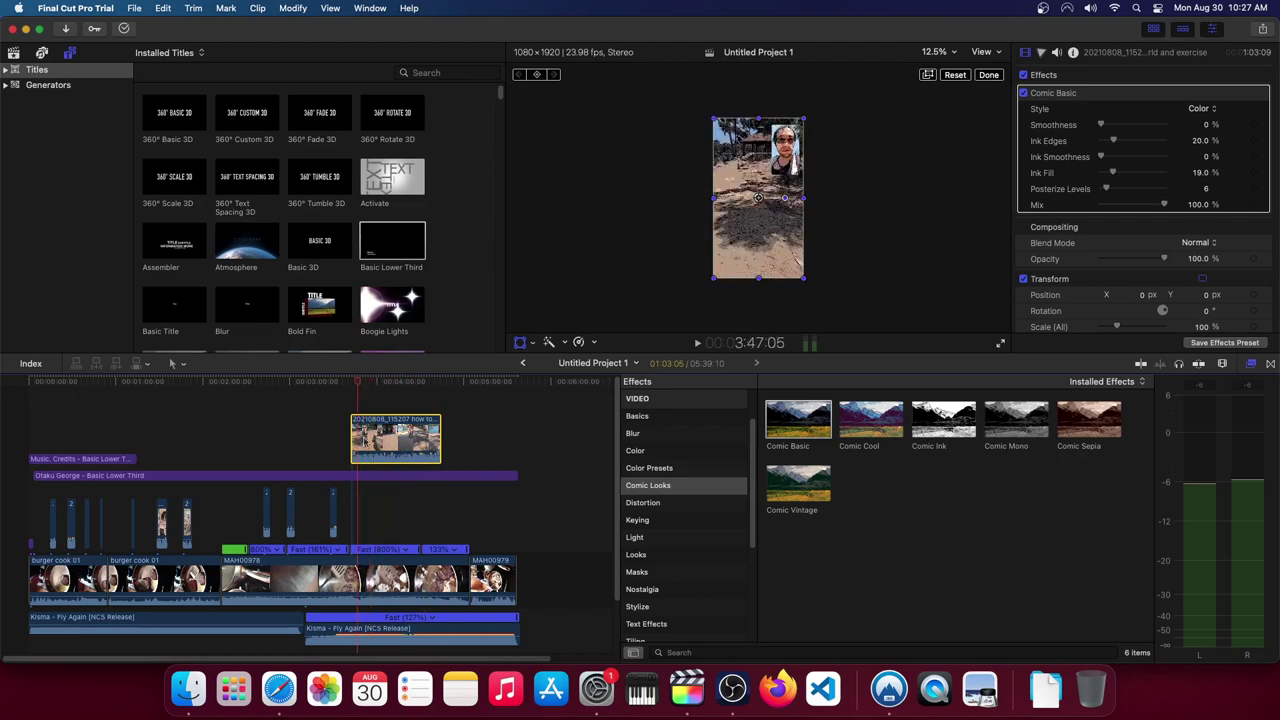
Blade the travel clip at the playhead and select its thin pieces
click(367, 387)
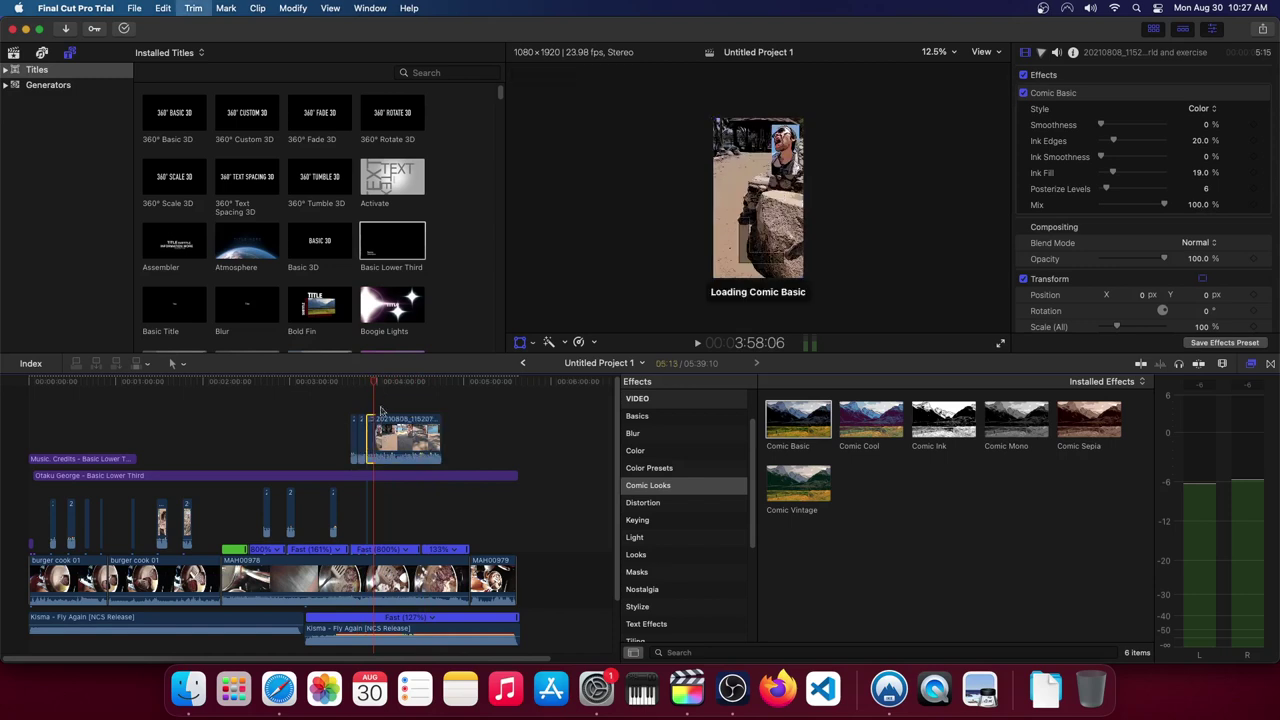
key(super+b)
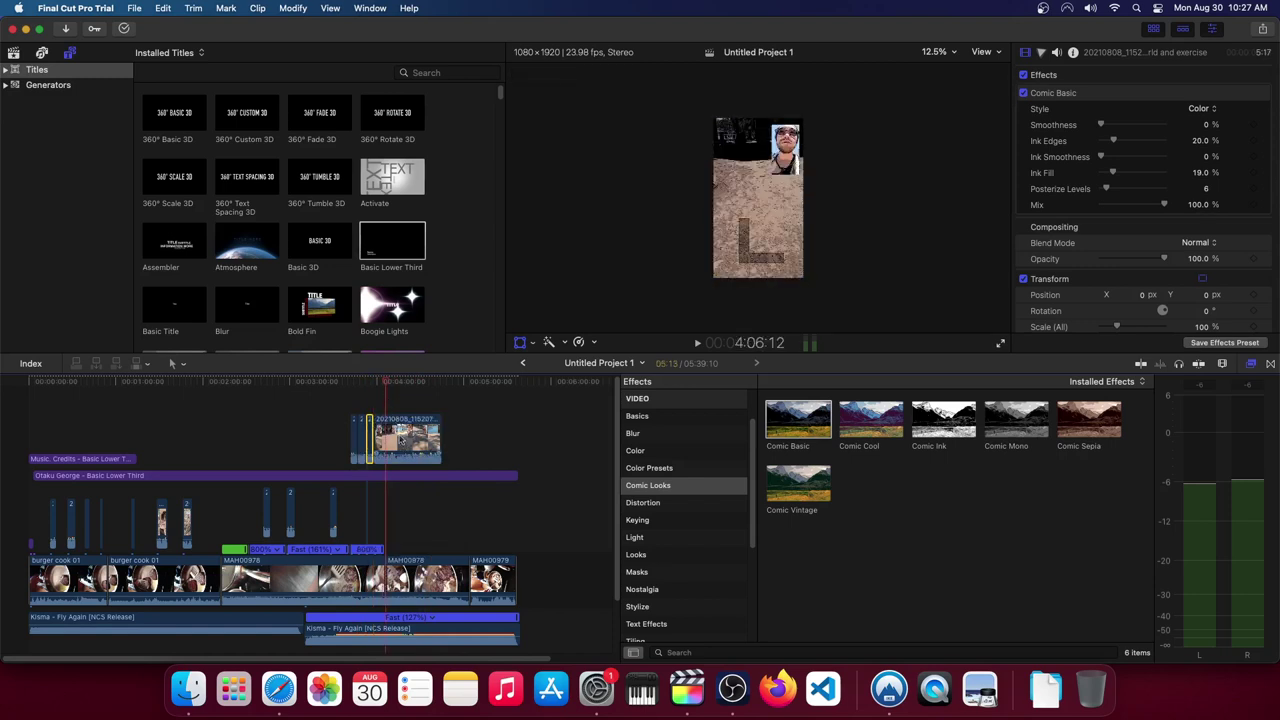
click(392, 440)
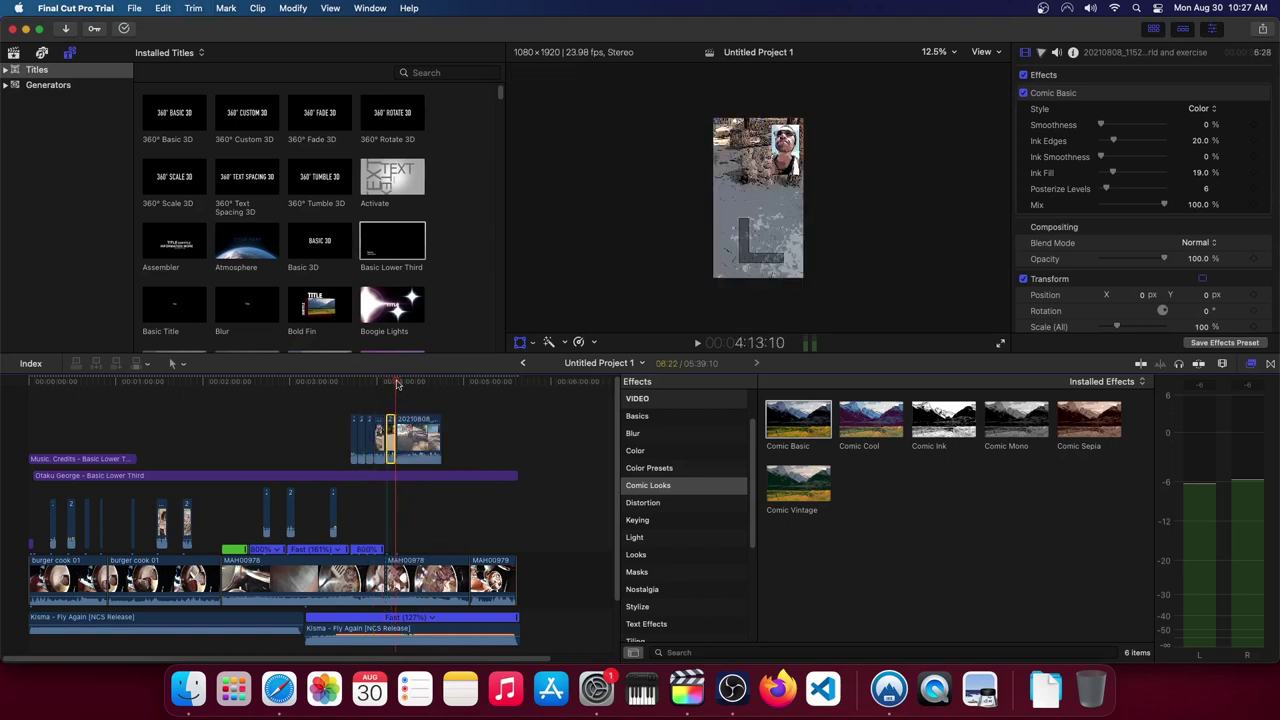
click(400, 440)
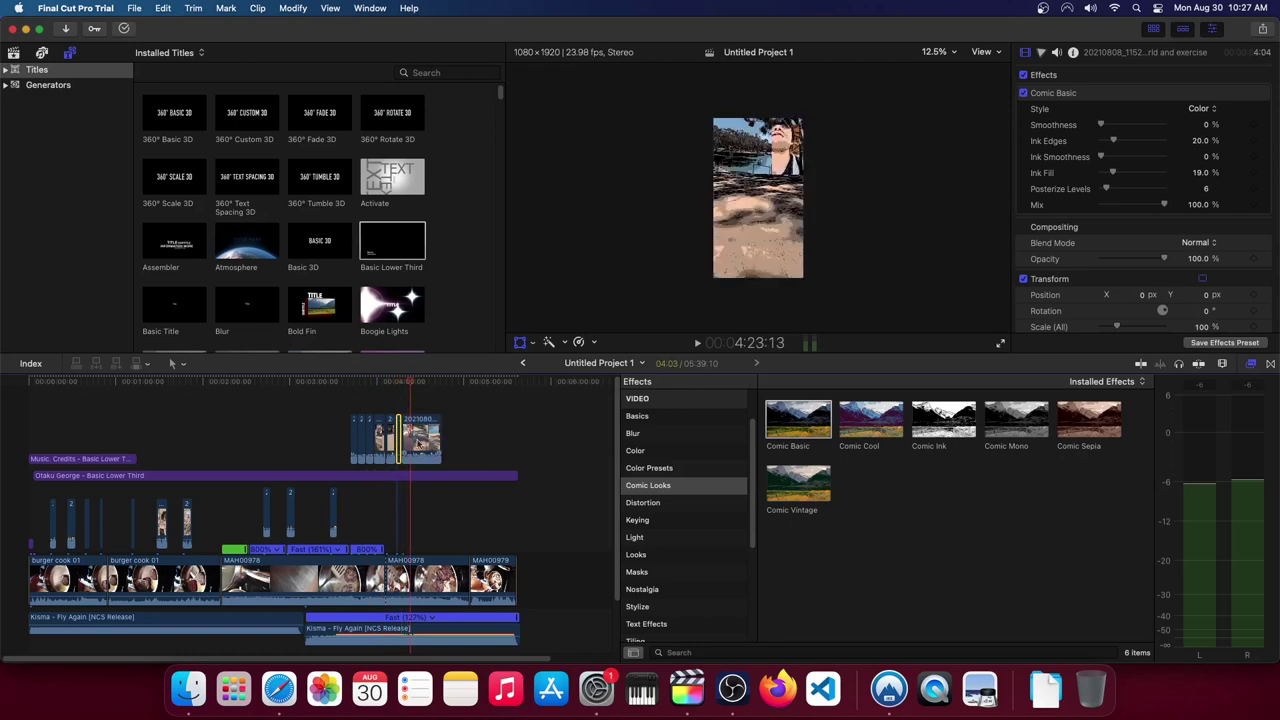
click(408, 440)
Switch to the Trim tool, select the last travel-clip piece, and move the playhead to the next cut
click(178, 364)
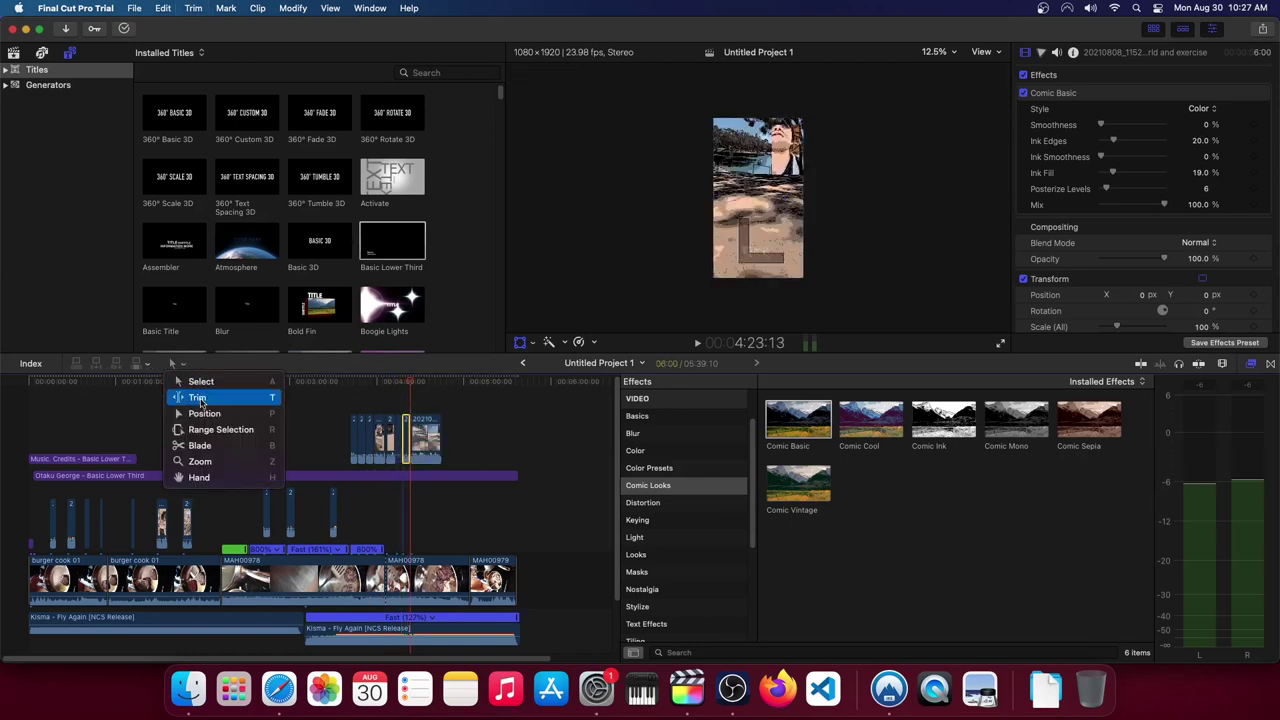
click(200, 400)
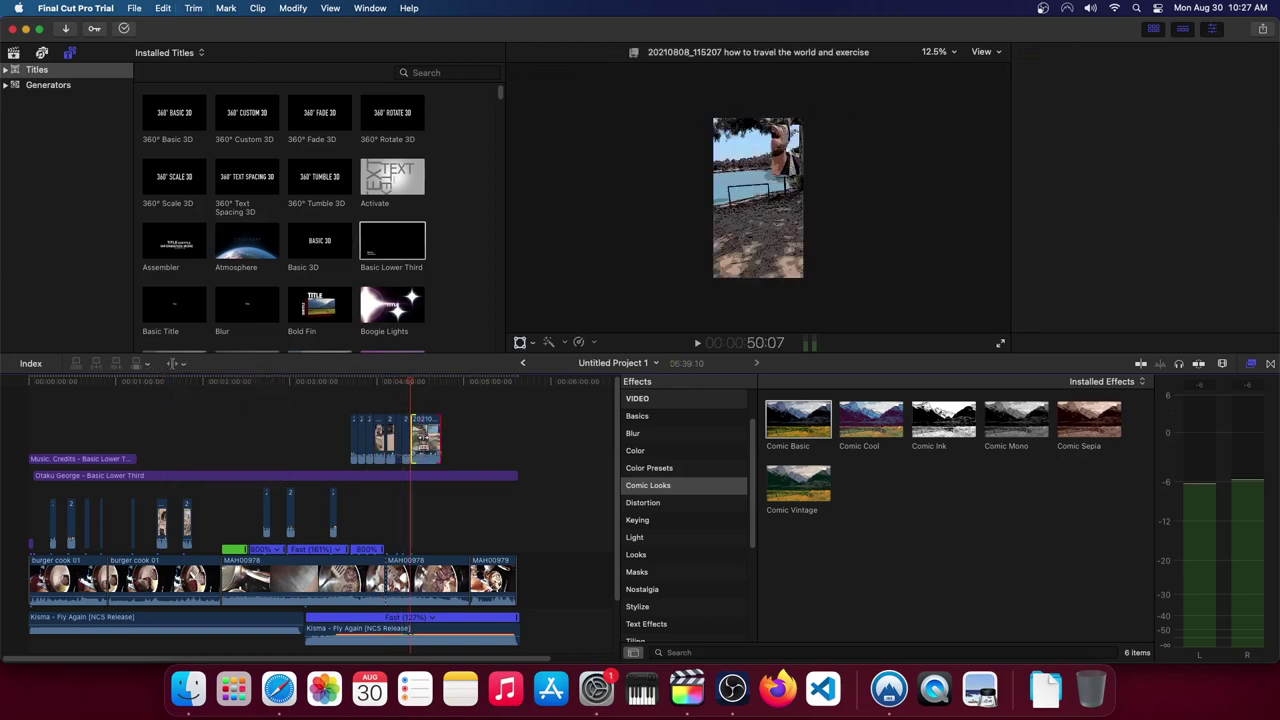
click(410, 440)
click(416, 438)
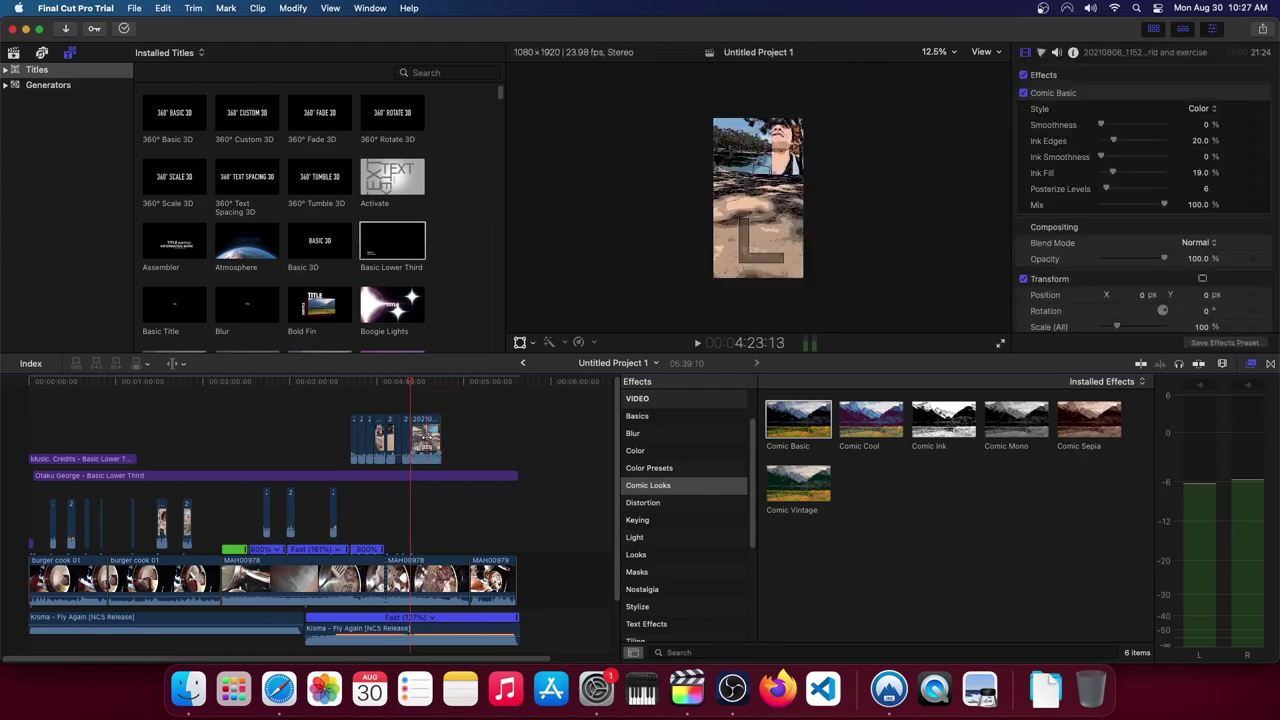
click(413, 388)
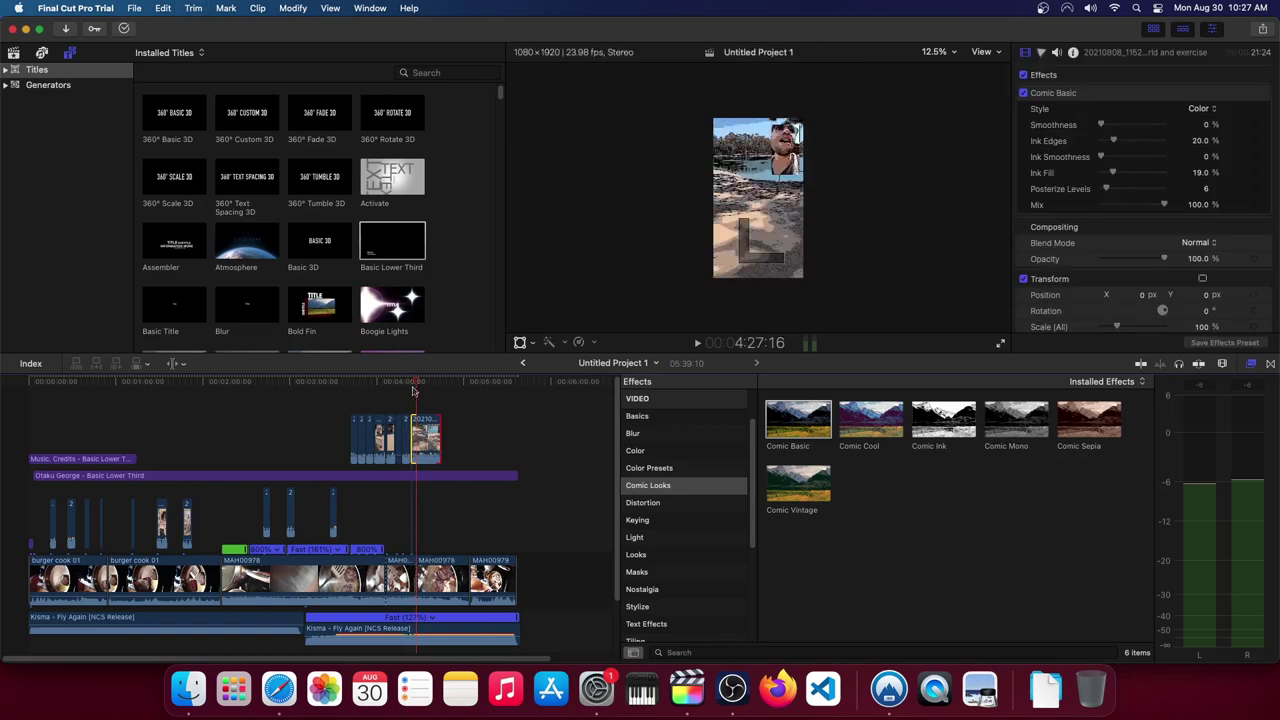
click(421, 385)
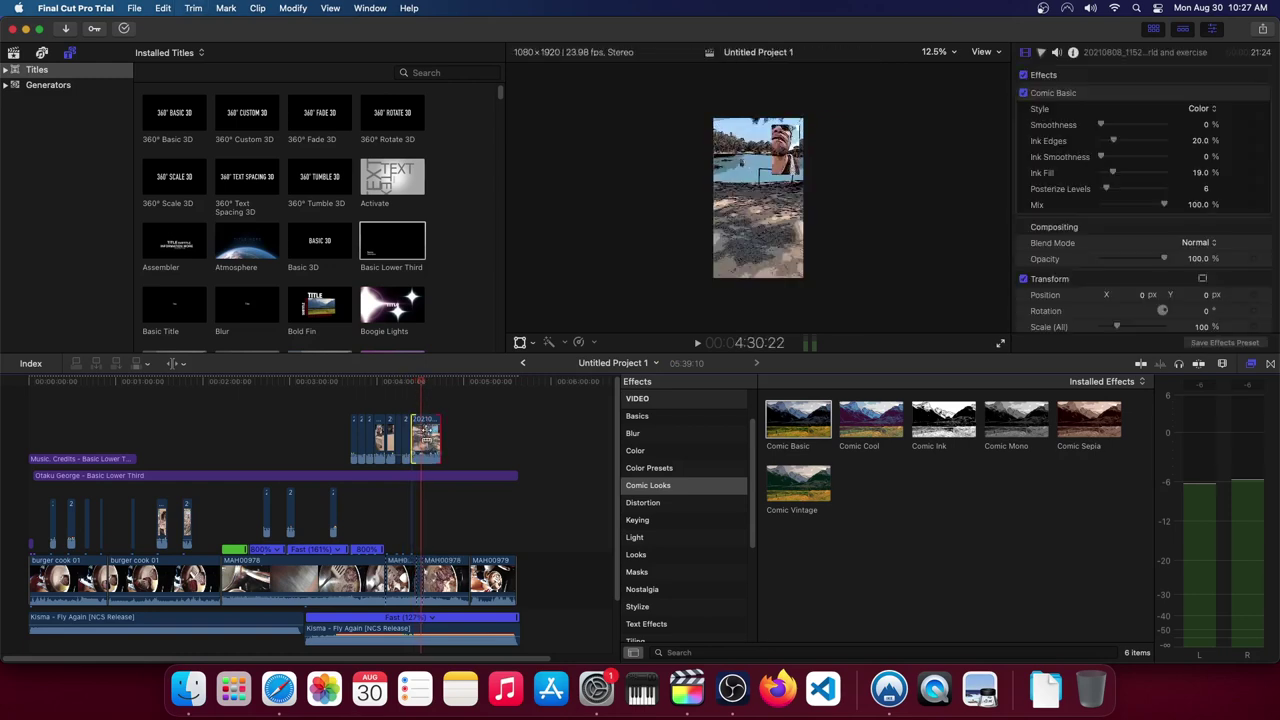
Switch to the Blade tool, then return to the Select tool
click(175, 363)
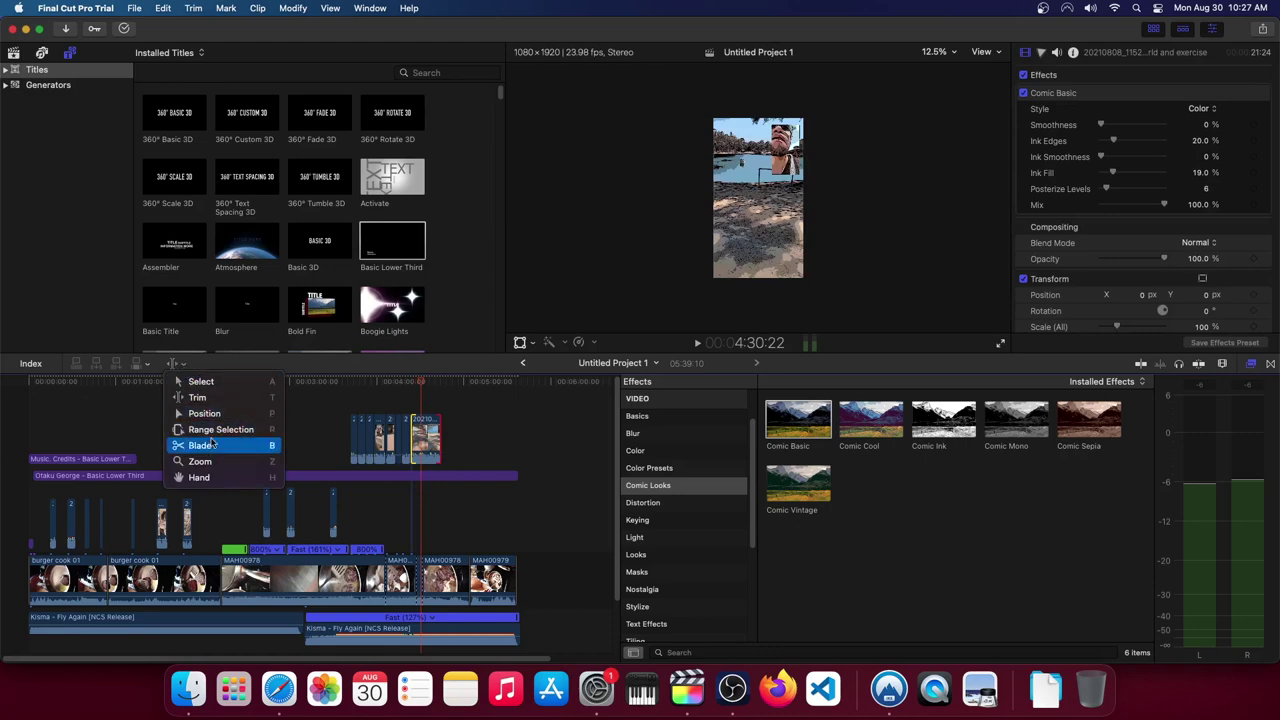
click(214, 446)
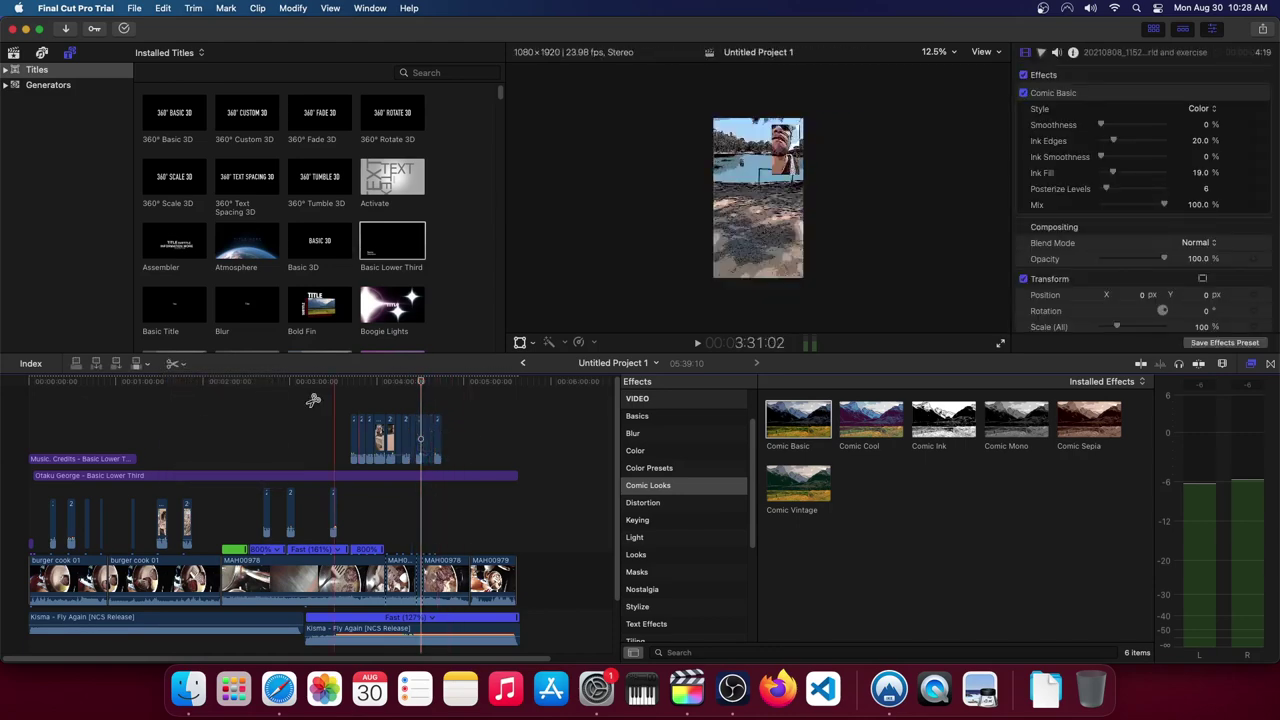
click(175, 364)
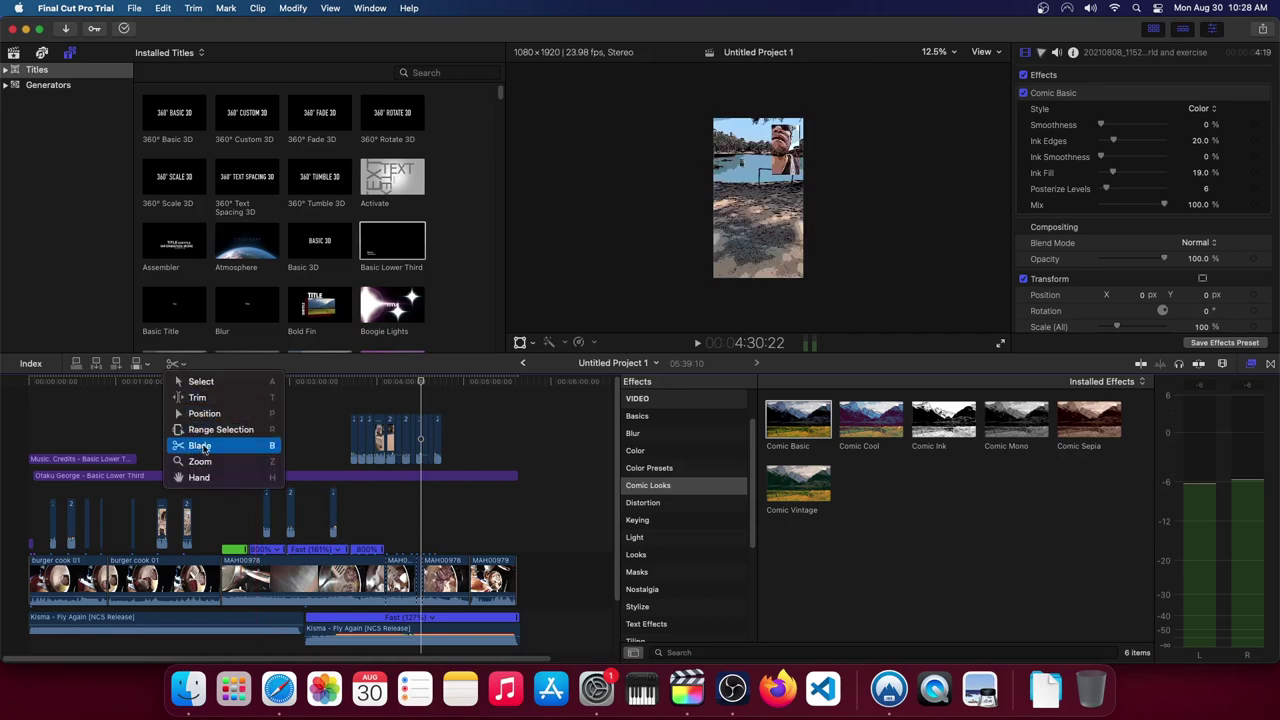
click(417, 388)
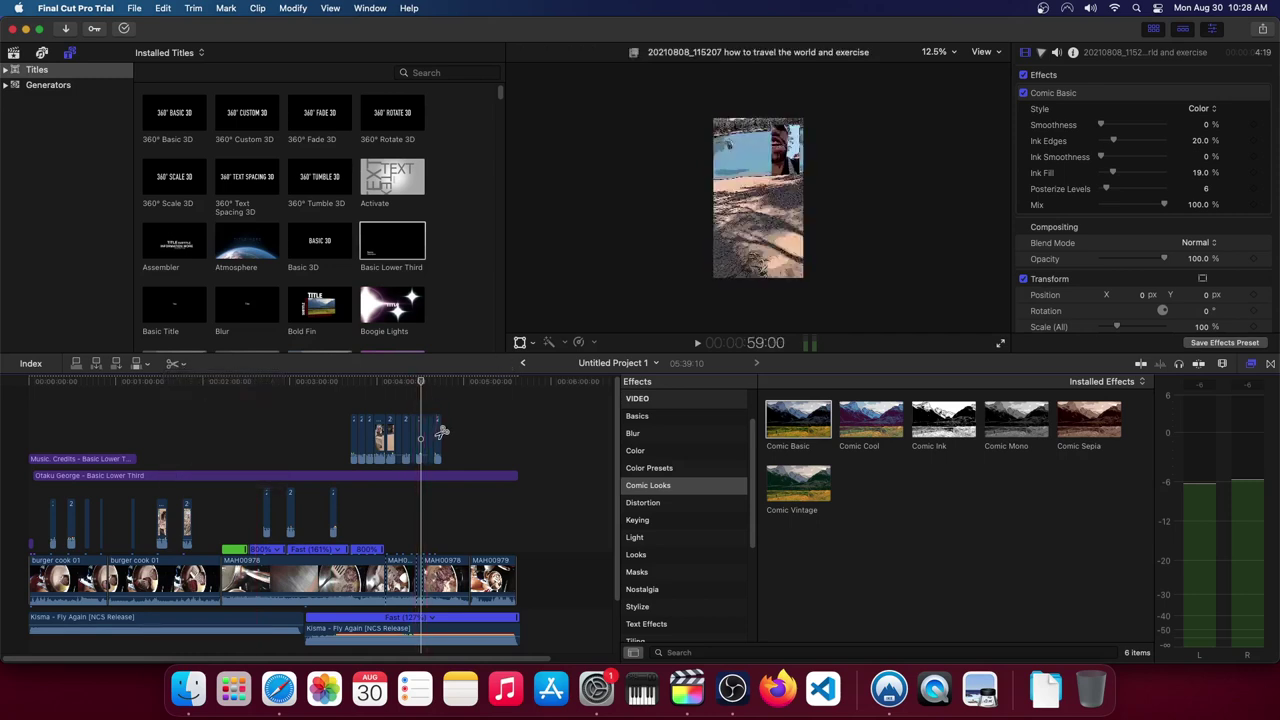
click(177, 364)
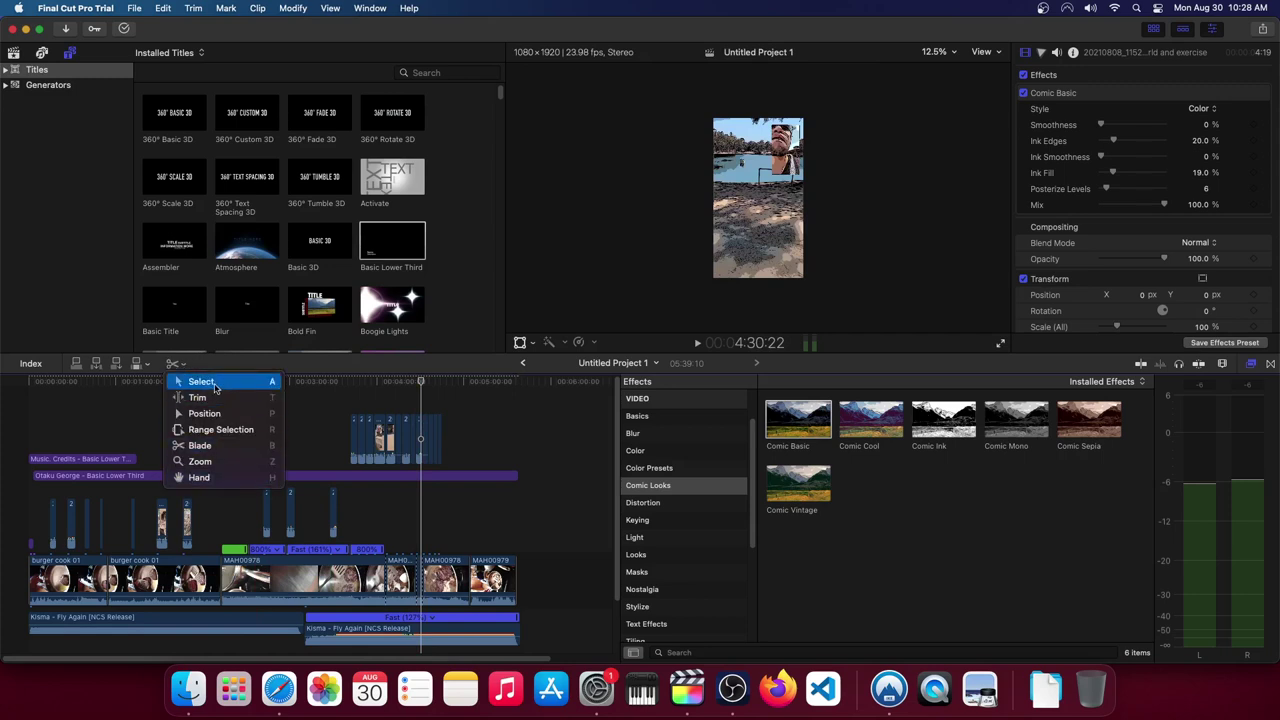
click(222, 389)
Move the travel-clip pieces into the lower lane and place a Music Credits title copy near the end
mouse_move(353, 436)
mouse_down()
mouse_move(389, 510)
mouse_move(231, 512)
mouse_up()
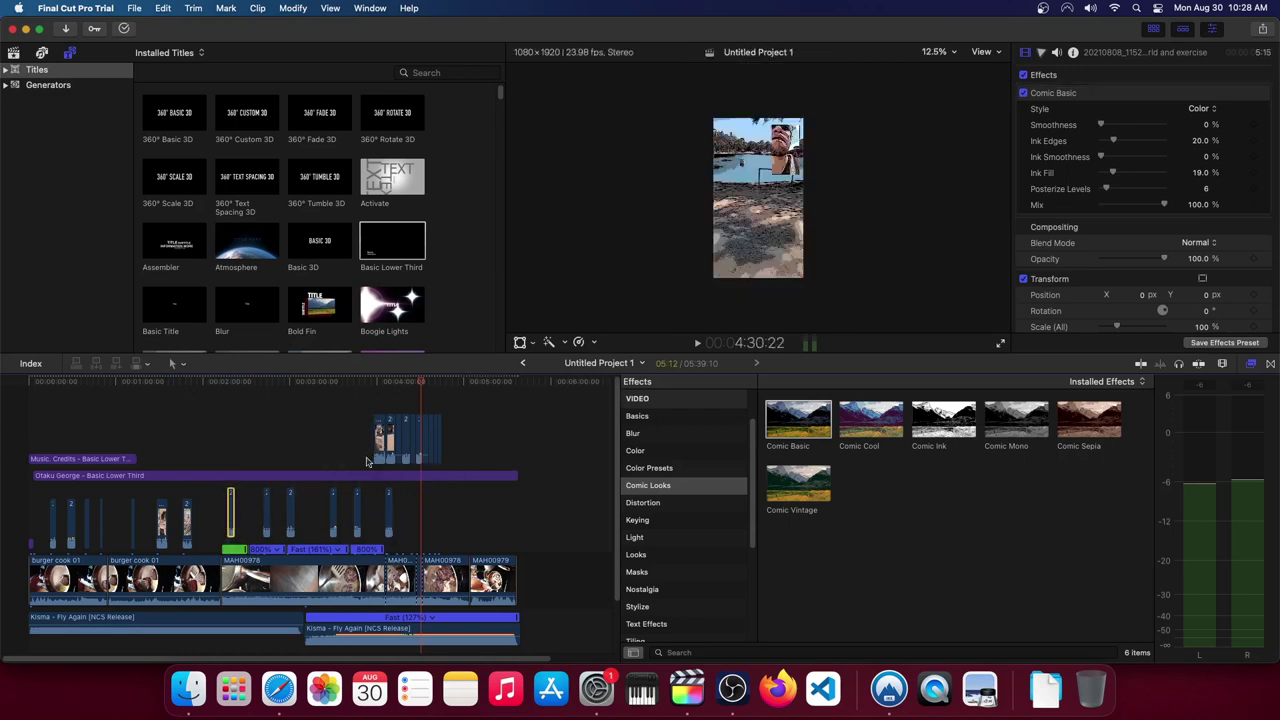
drag(424, 439, 439, 500)
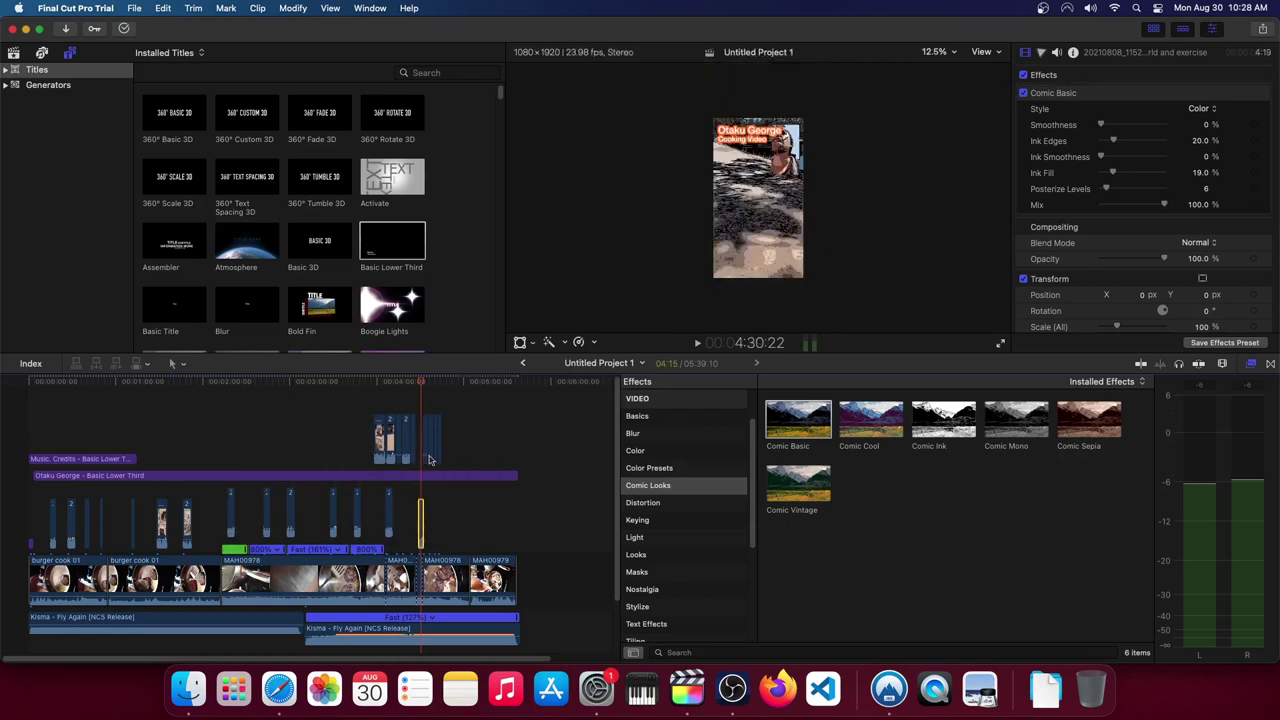
mouse_move(439, 500)
mouse_down()
mouse_move(467, 534)
mouse_move(503, 512)
mouse_up()
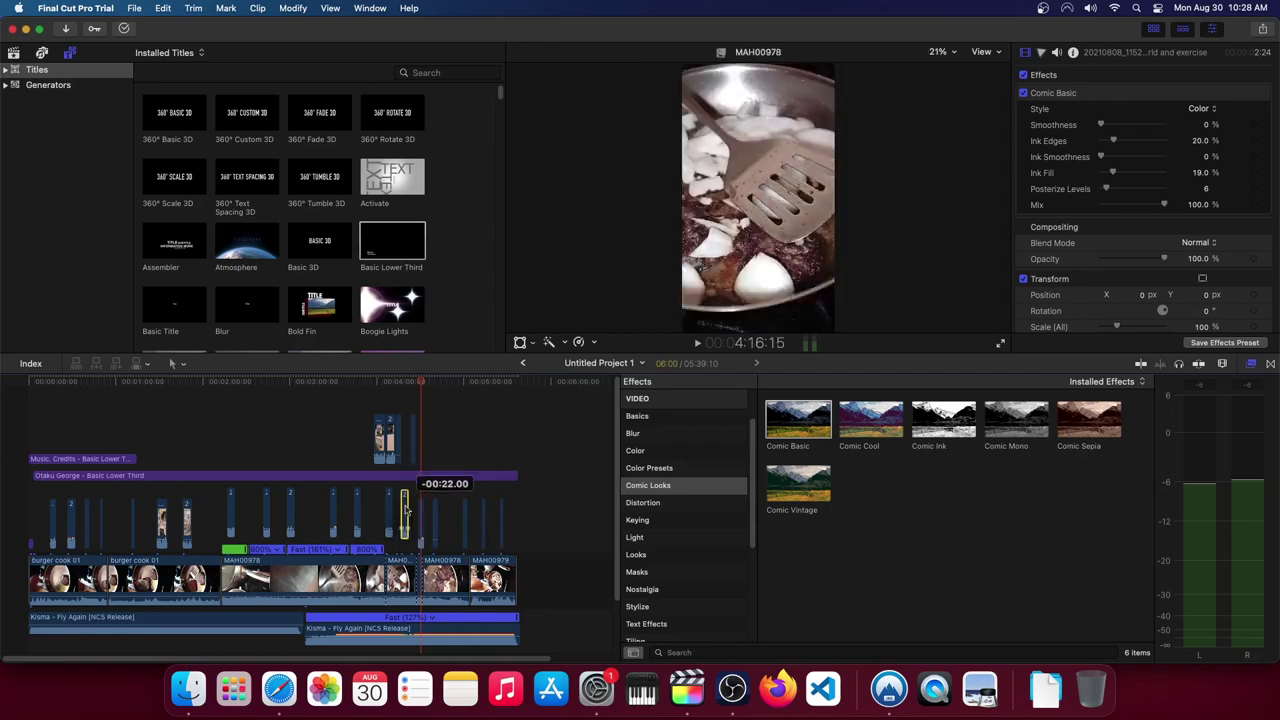
mouse_move(405, 433)
mouse_down()
mouse_move(405, 455)
mouse_move(462, 447)
mouse_move(352, 458)
mouse_move(116, 525)
mouse_up()
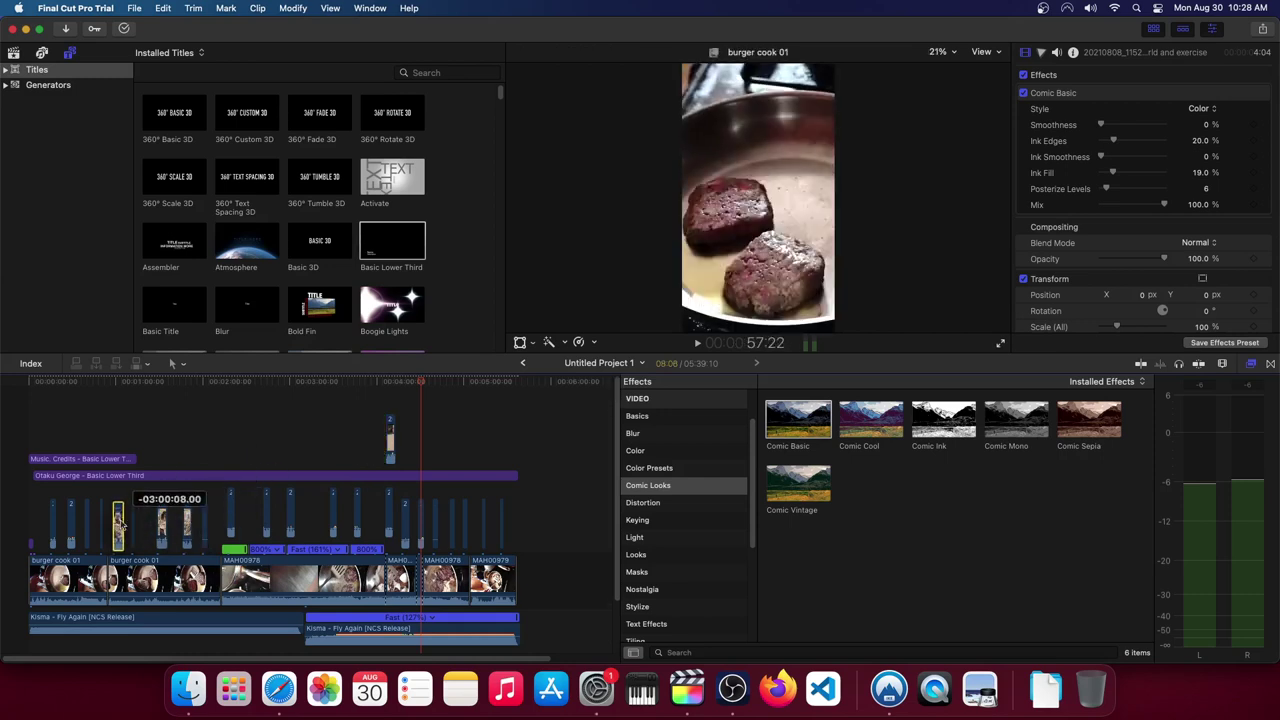
drag(395, 435, 312, 512)
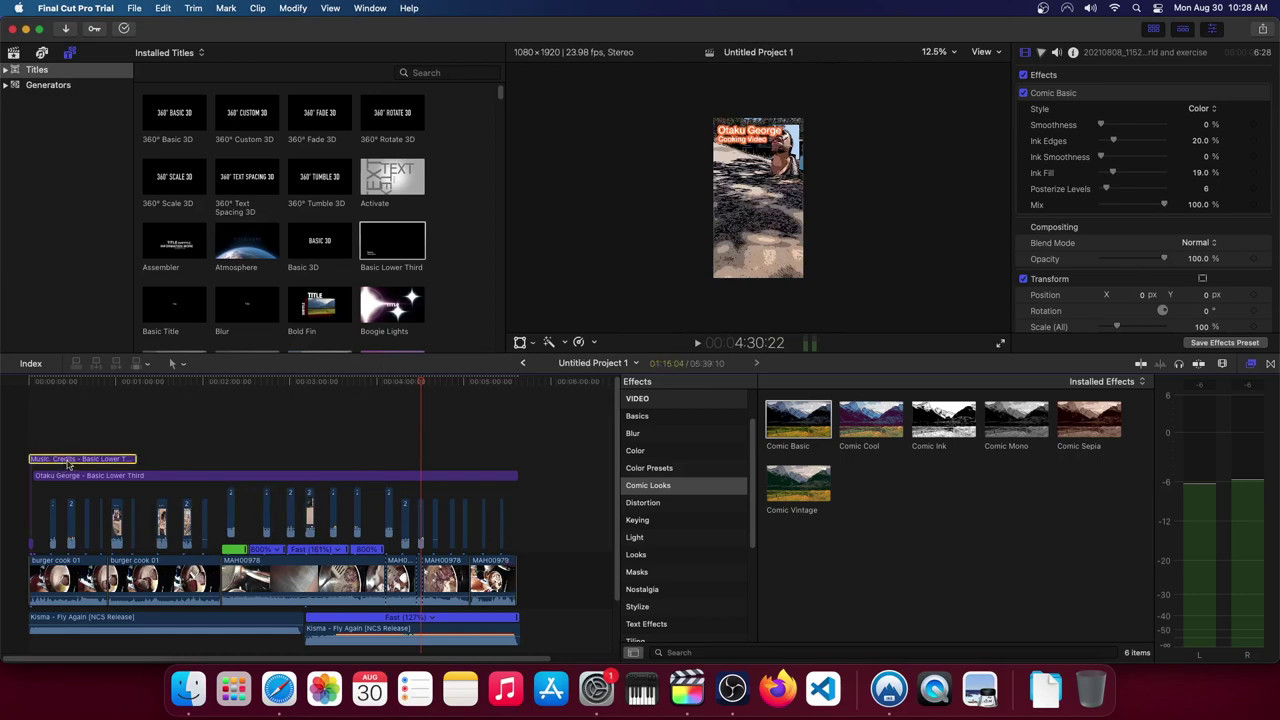
drag(64, 461, 492, 459)
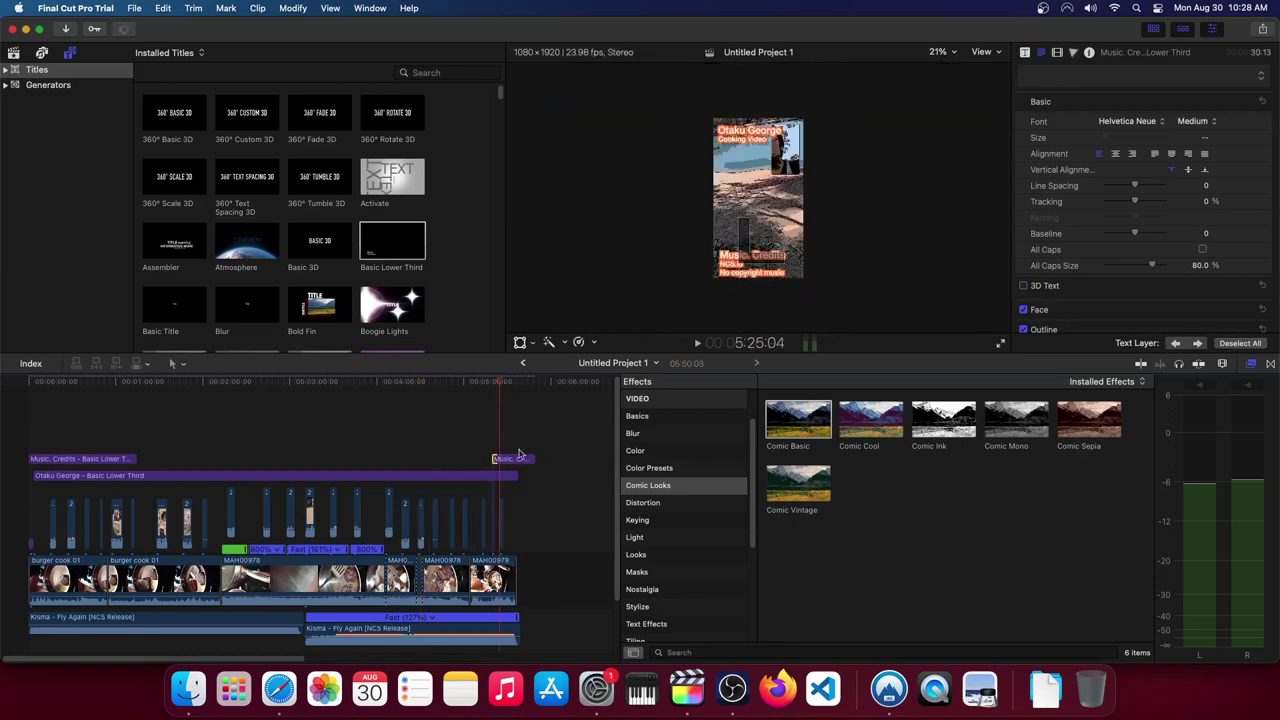
Reposition the end title copy and delete its NCS.io and No copyright music lines
click(519, 457)
mouse_move(752, 268)
mouse_down()
mouse_move(737, 272)
mouse_move(737, 180)
mouse_up()
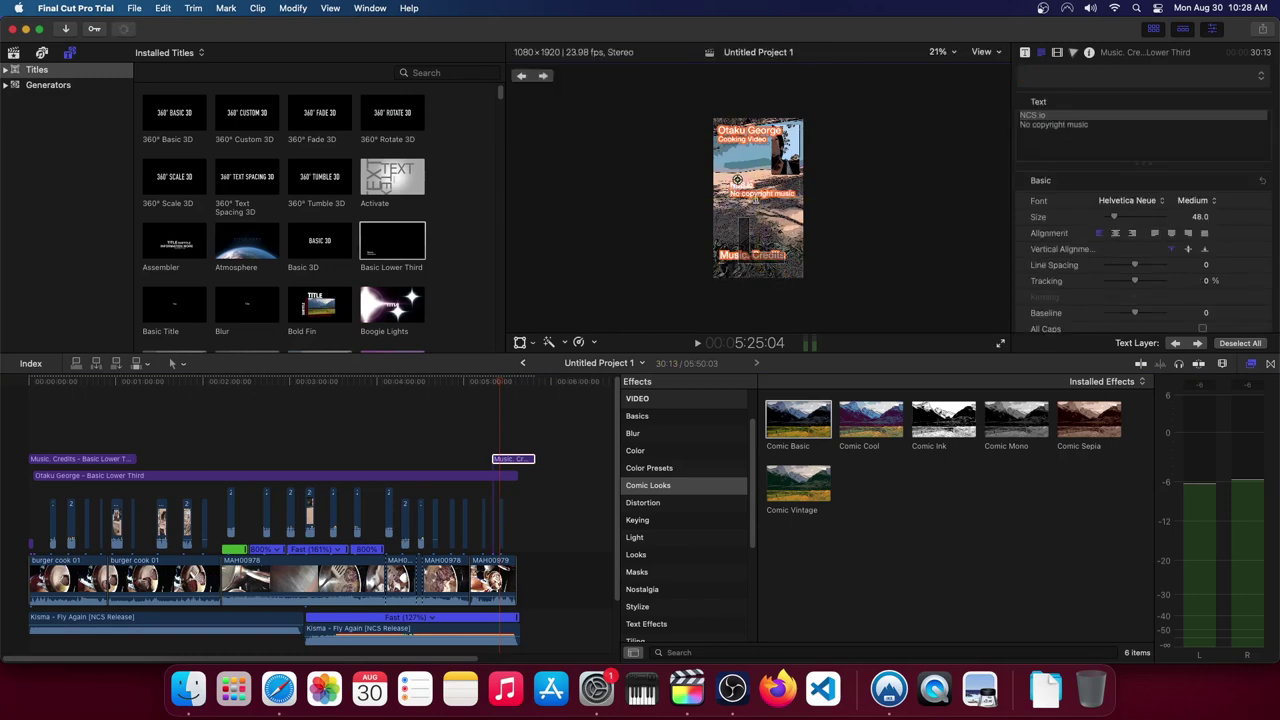
key(BackSpace)
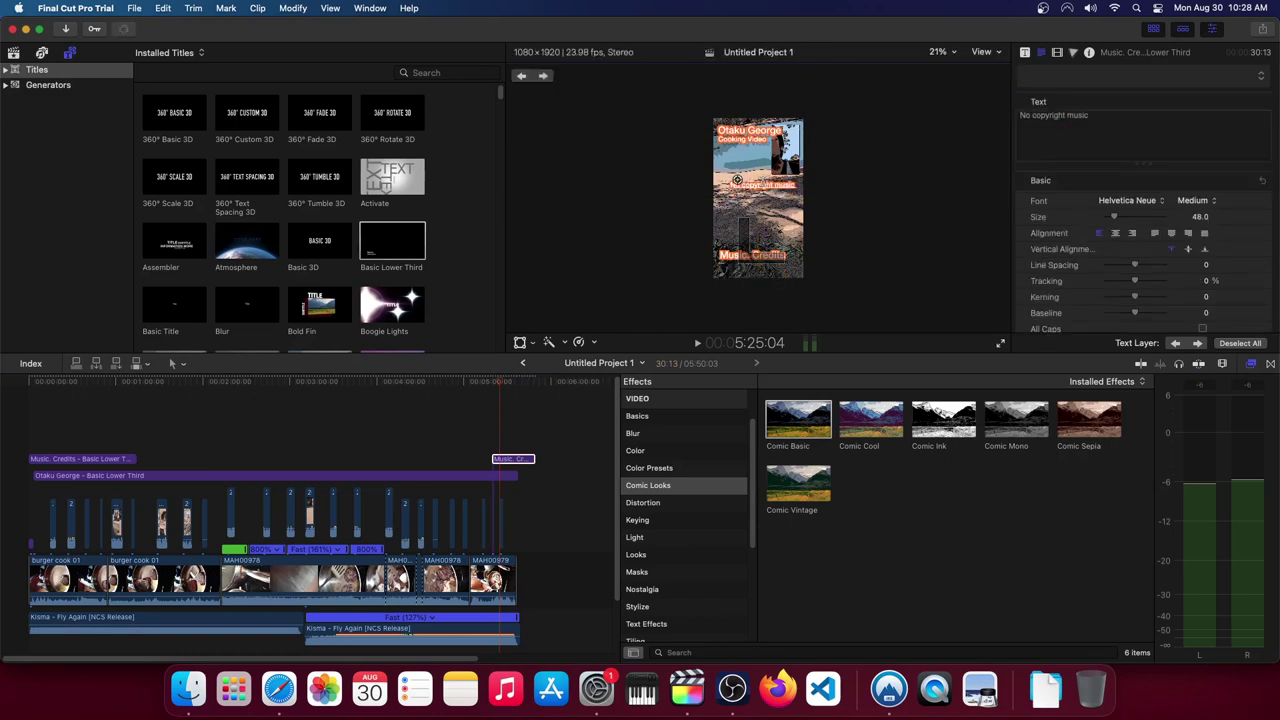
key(super+a)
key(BackSpace)
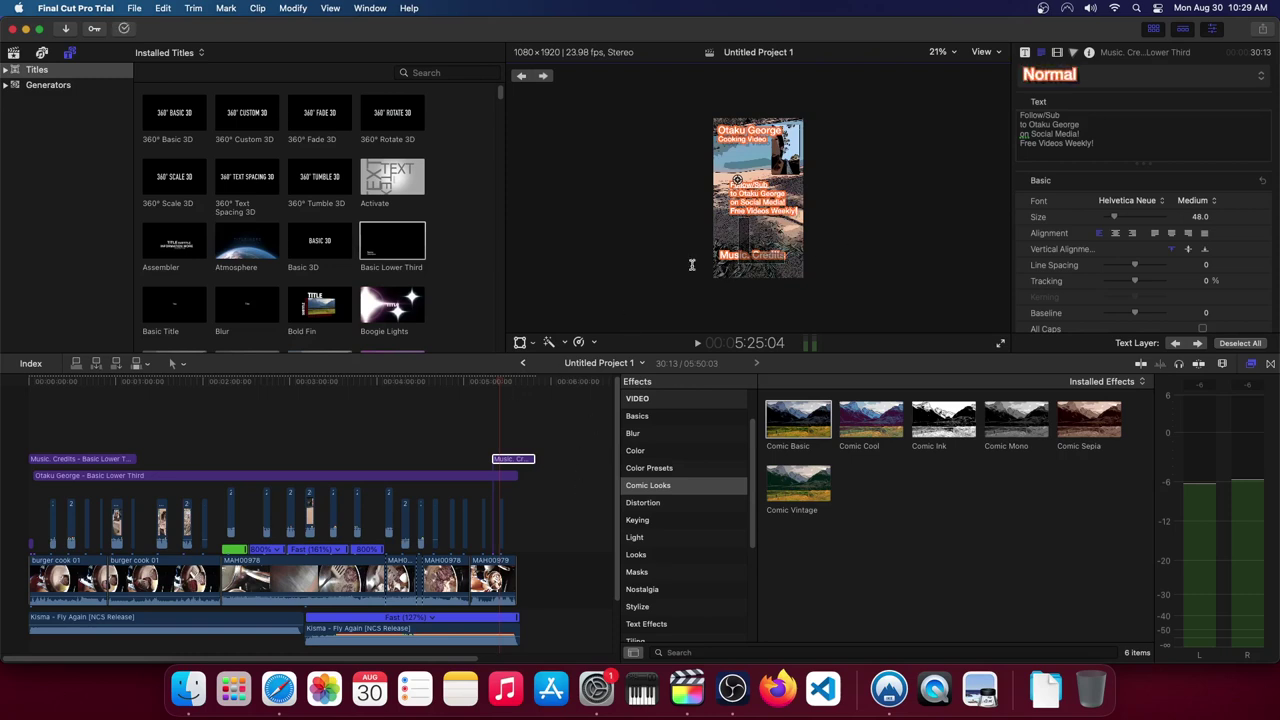
Delete the 'Music. Credits' heading text from the end title
click(728, 256)
triple_click(1090, 127)
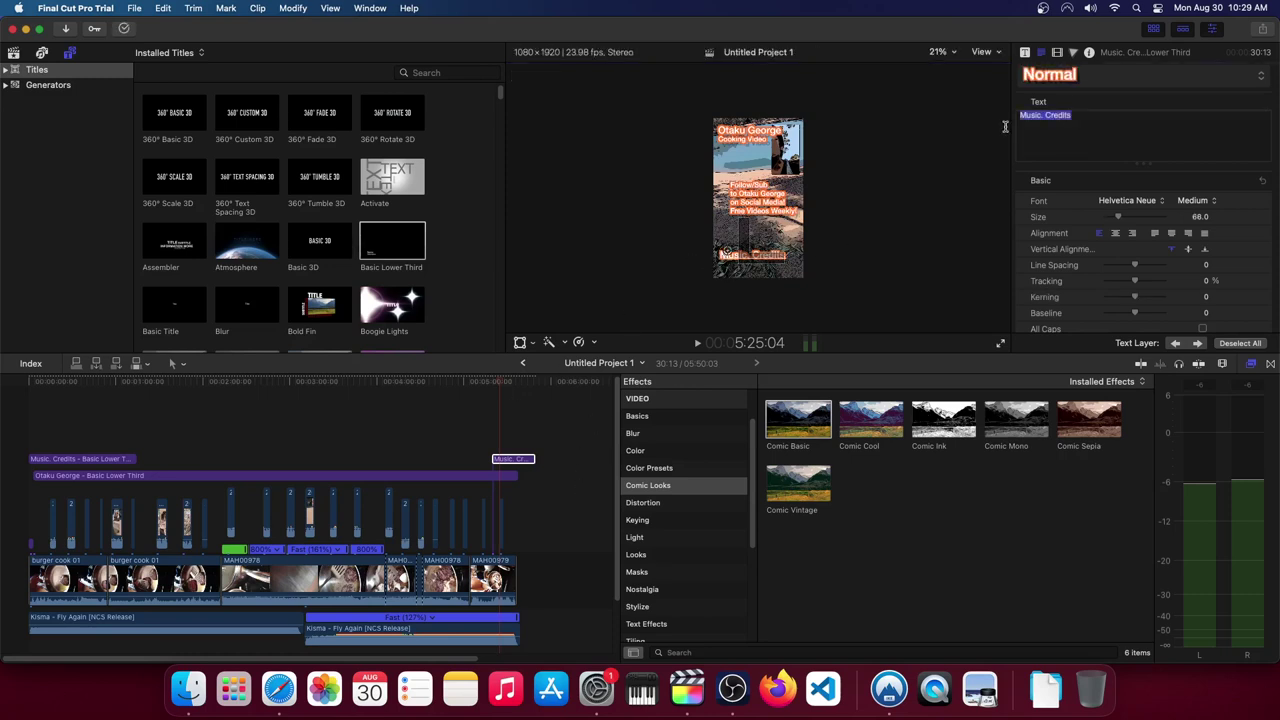
key(BackSpace)
Nudge the follow-message title slightly earlier and play back the ending to check it
click(435, 427)
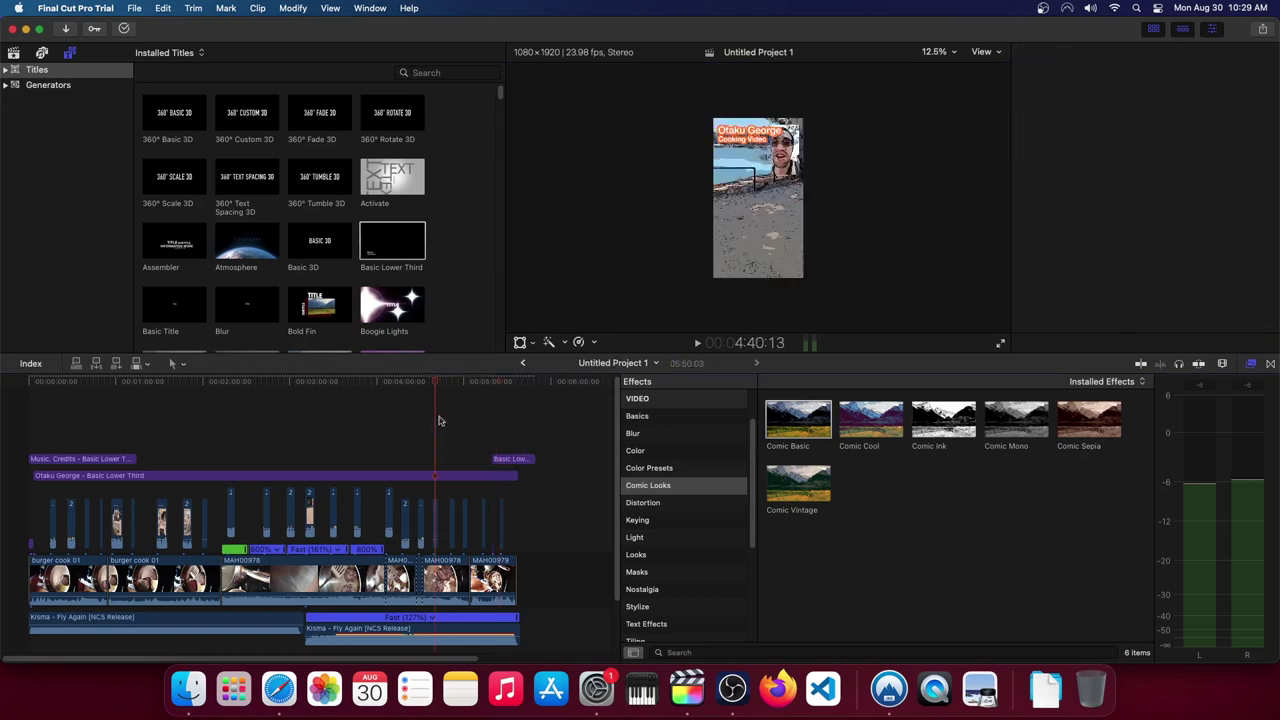
drag(492, 385, 510, 385)
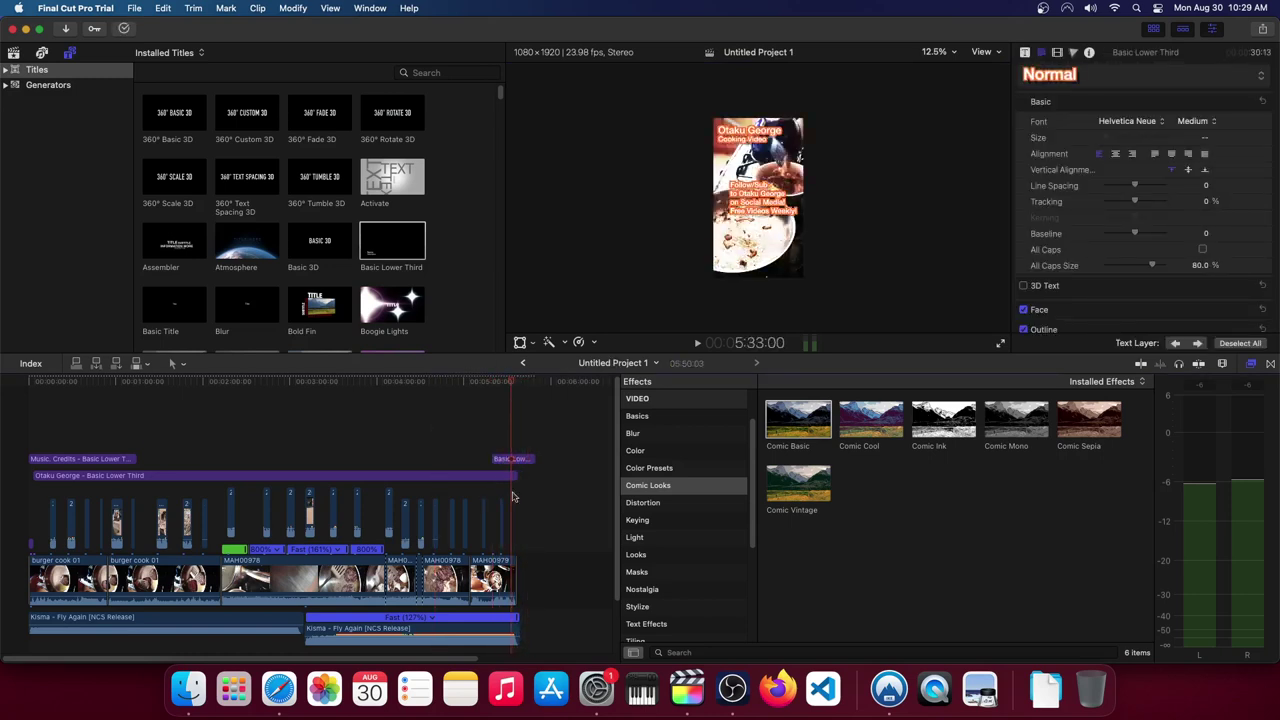
scroll(522, 492, down, 2)
drag(519, 438, 508, 436)
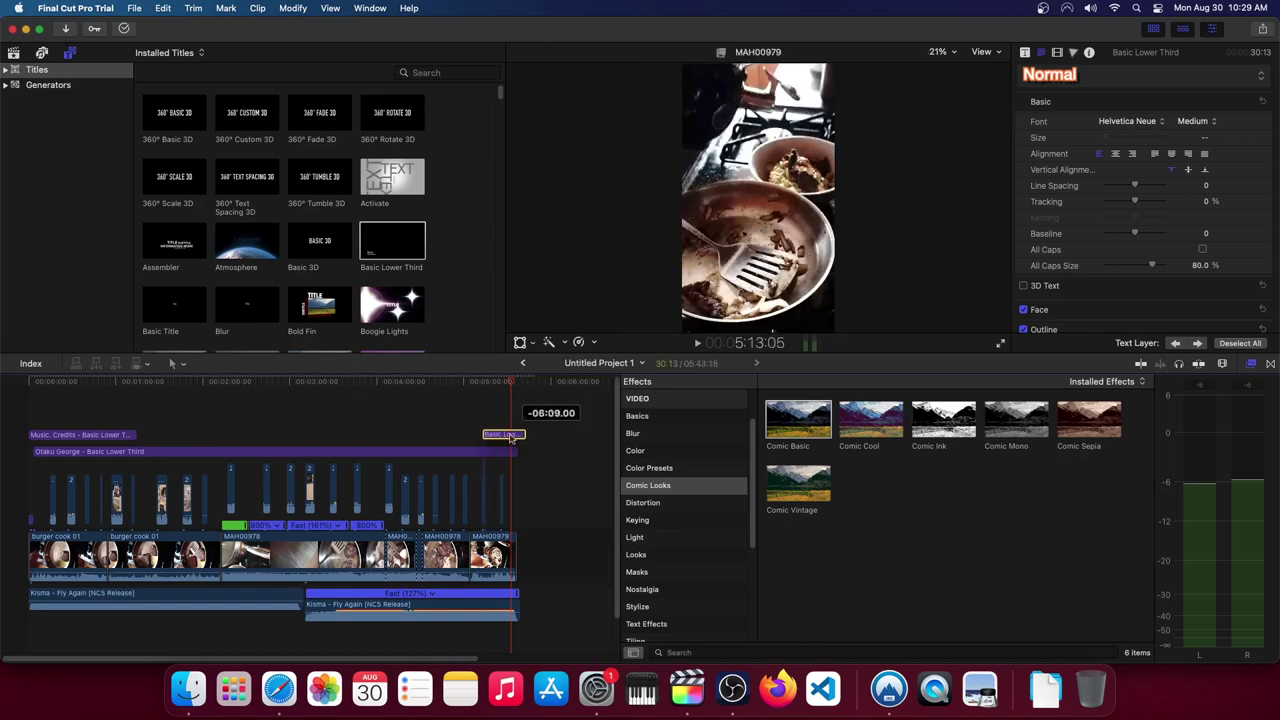
click(476, 385)
key(space)
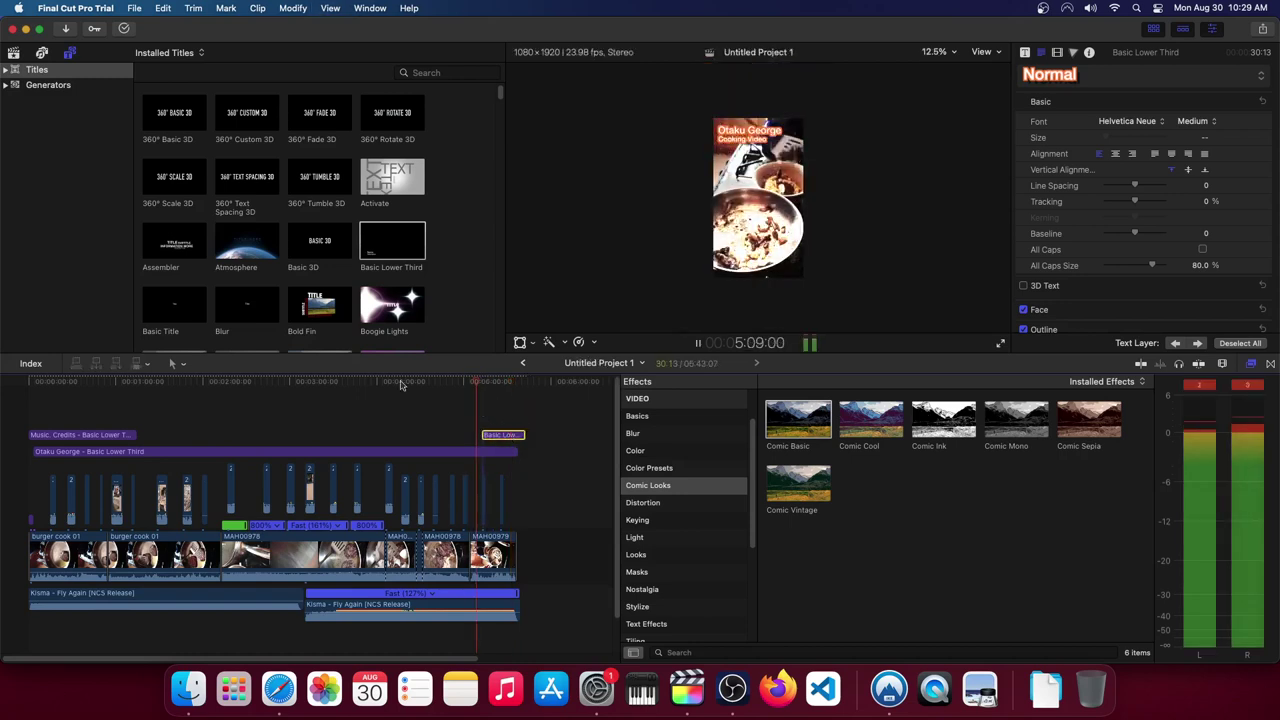
key(space)
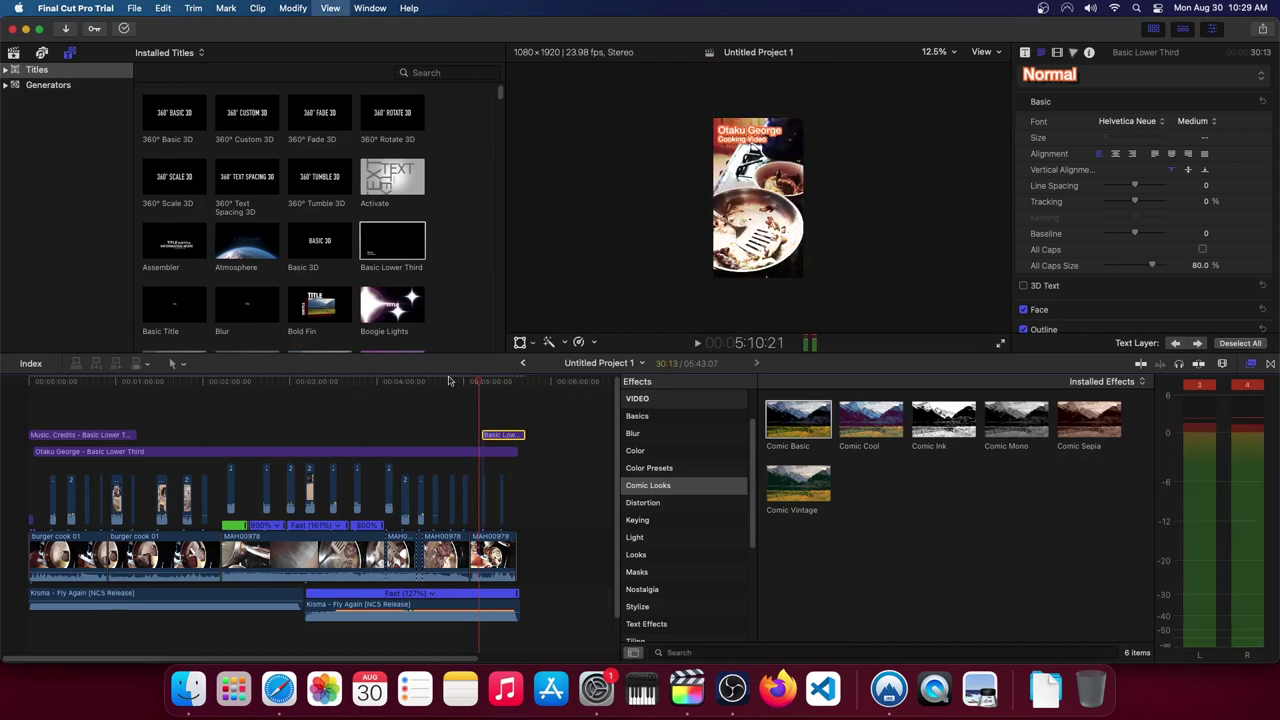
click(463, 390)
key(space)
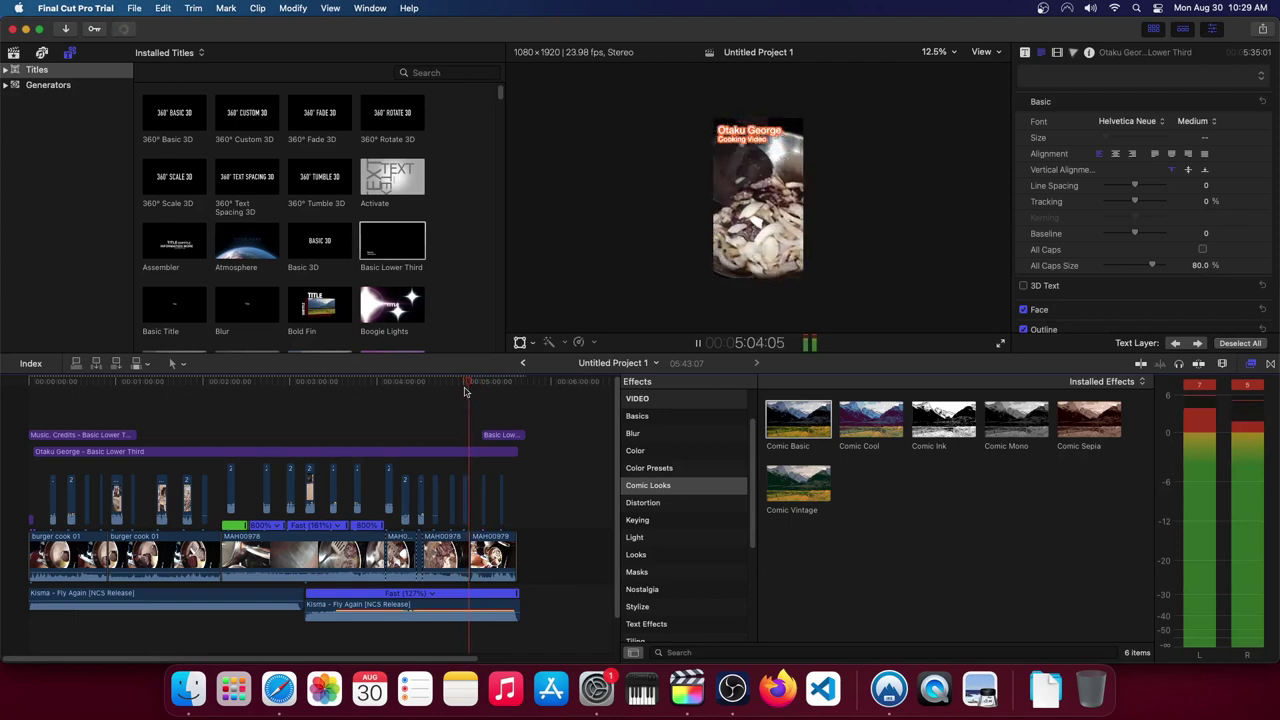
click(121, 383)
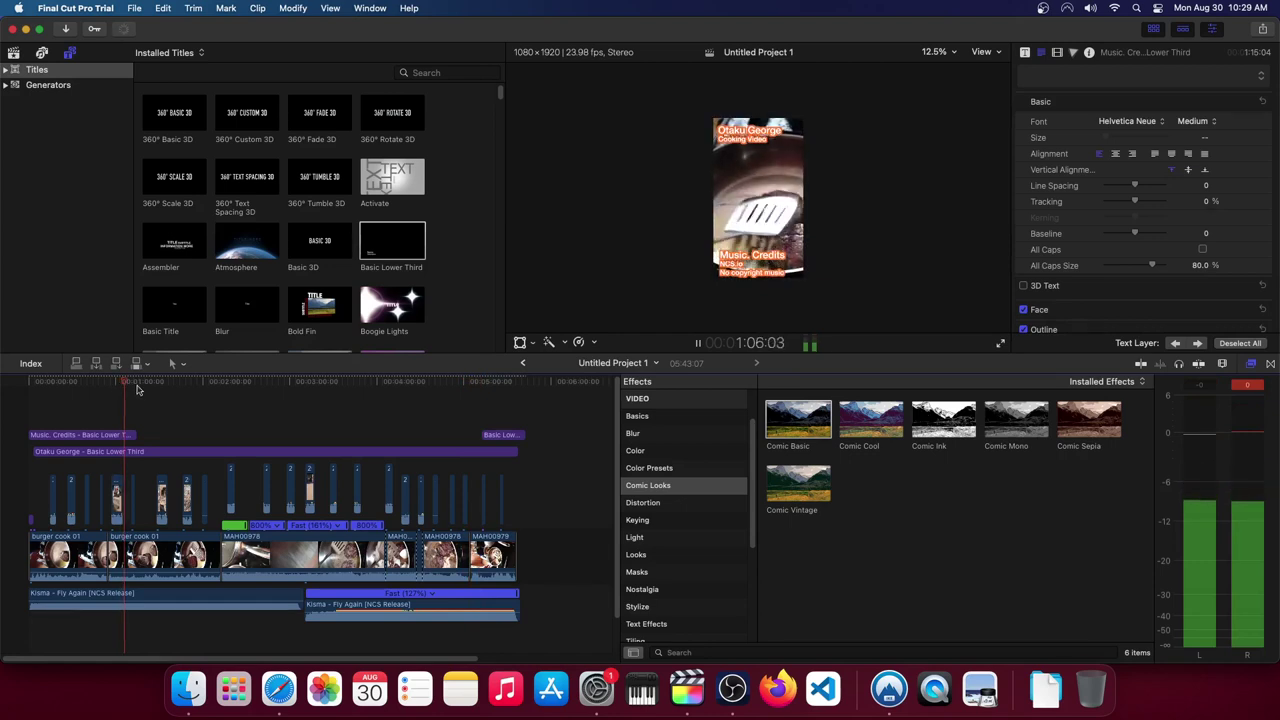
click(141, 383)
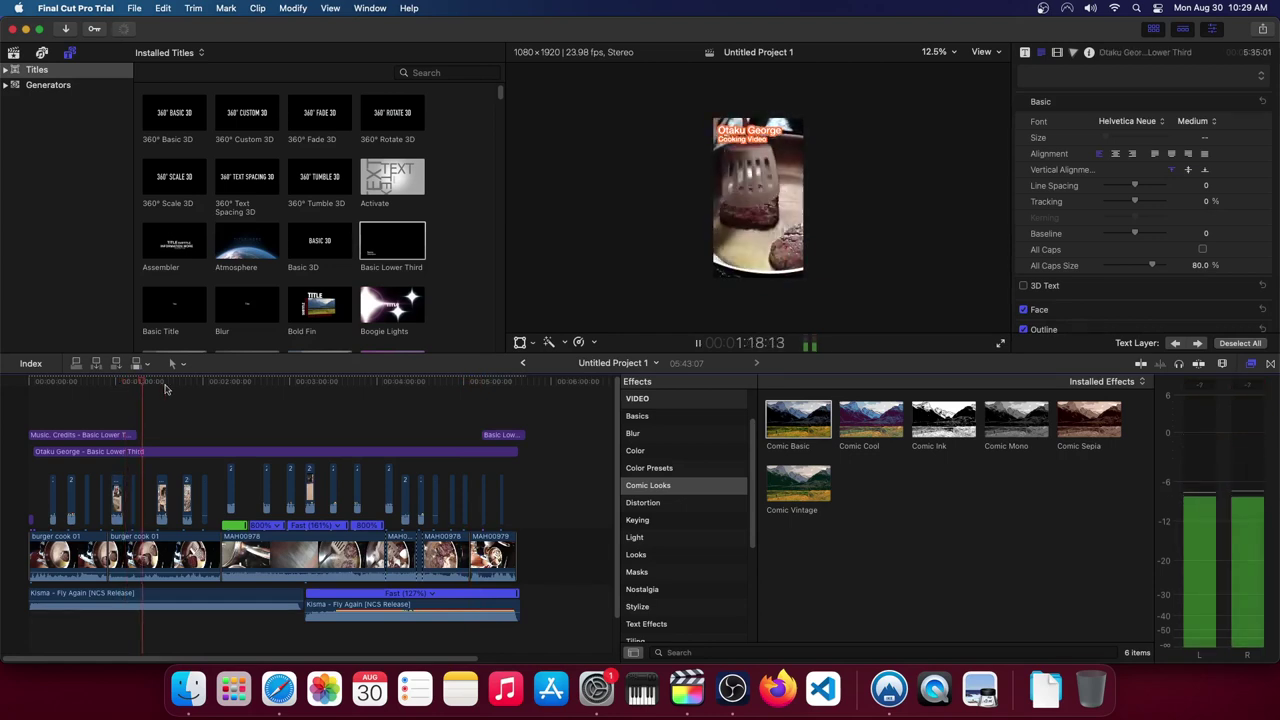
click(171, 386)
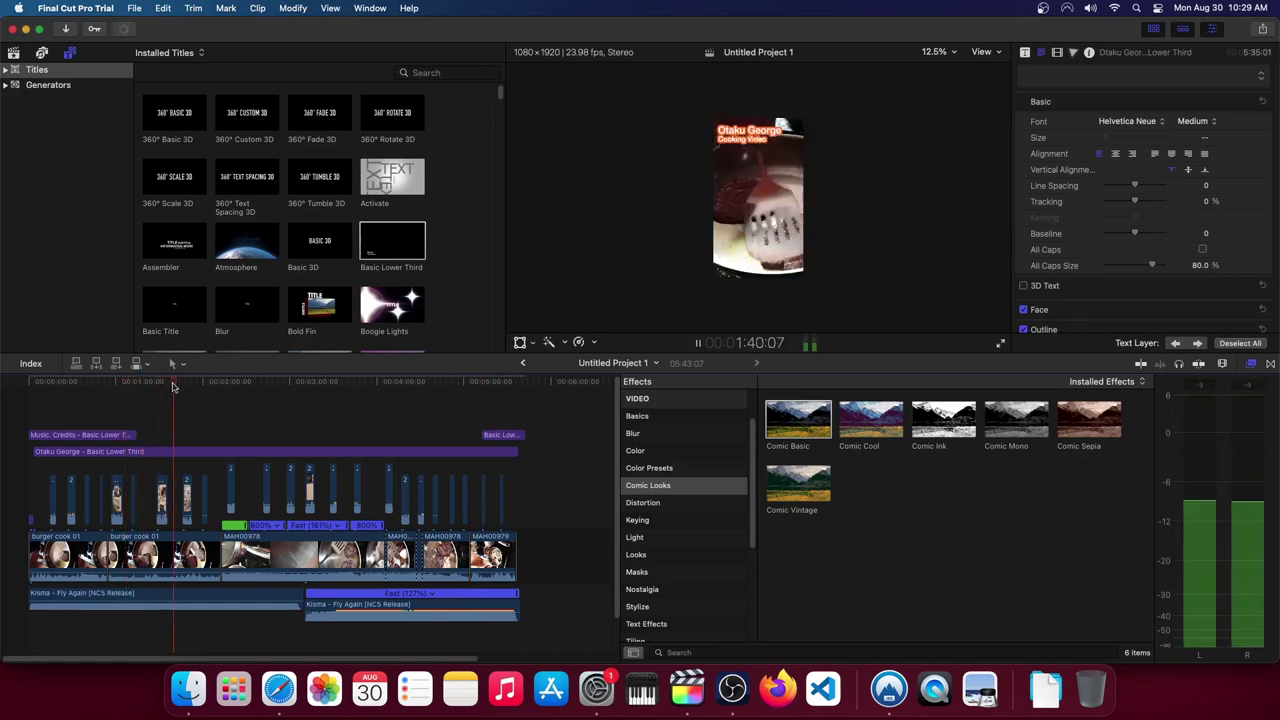
click(204, 385)
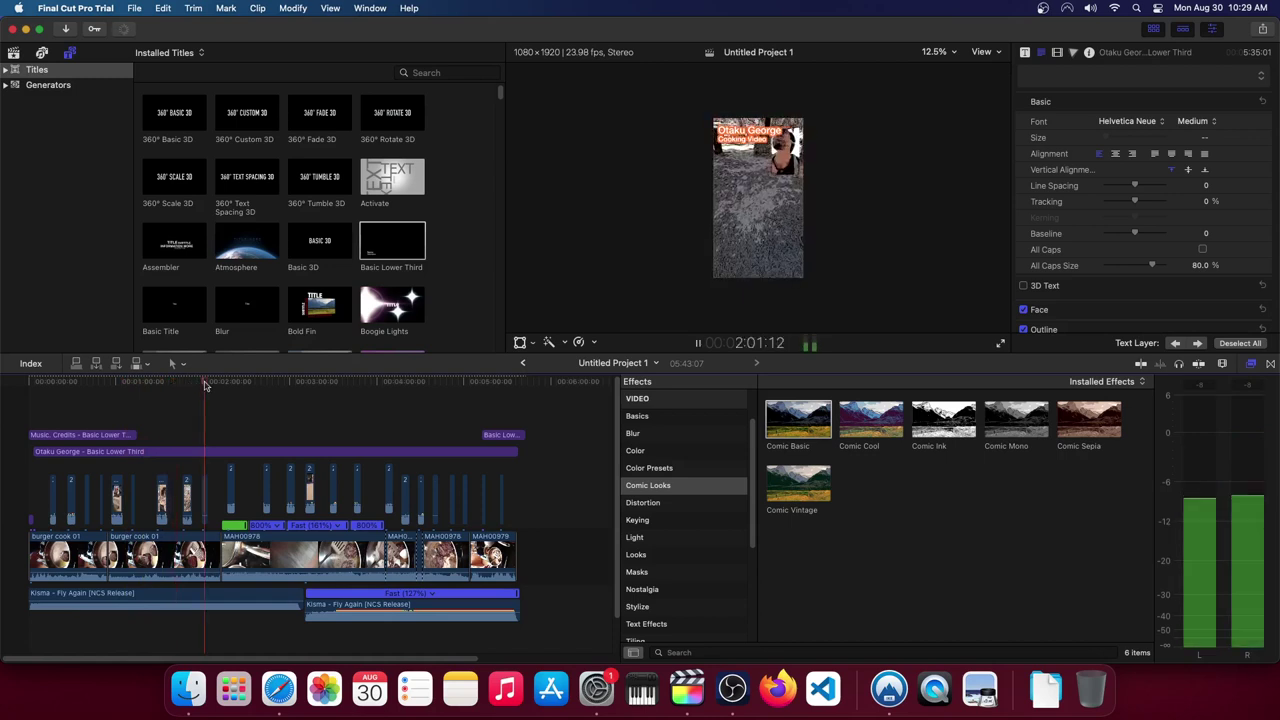
click(246, 385)
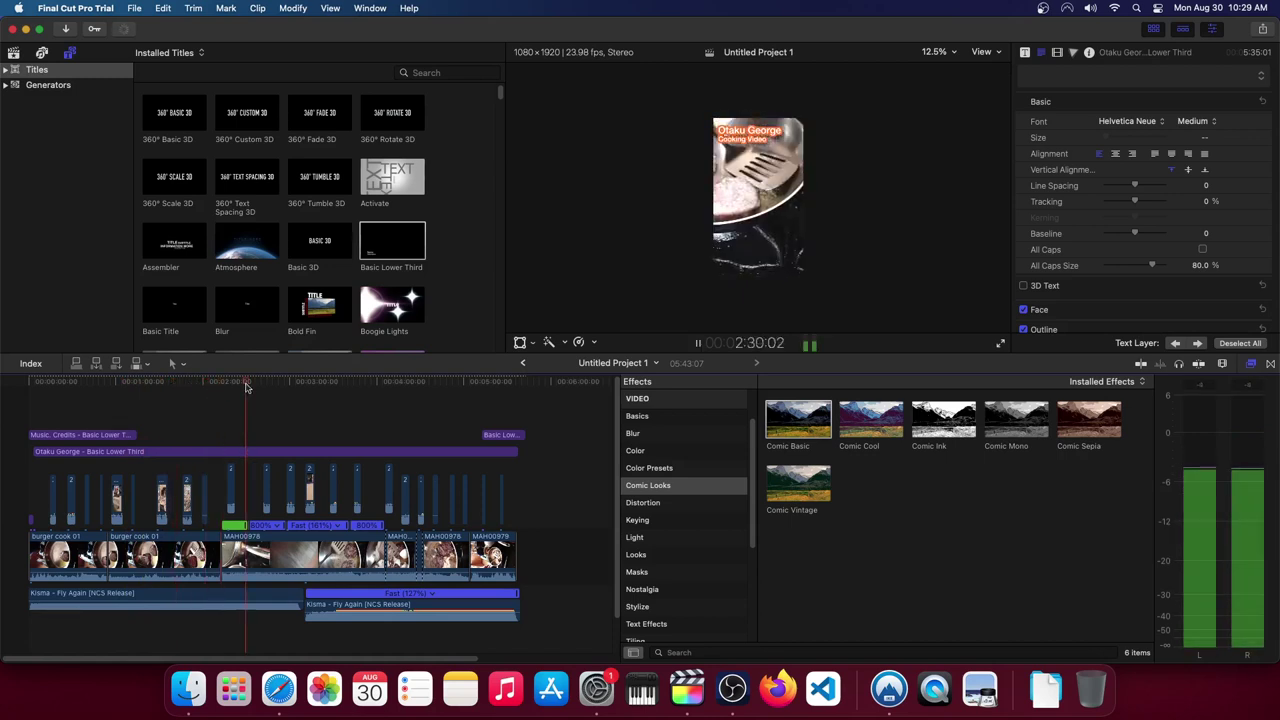
click(279, 386)
key(space)
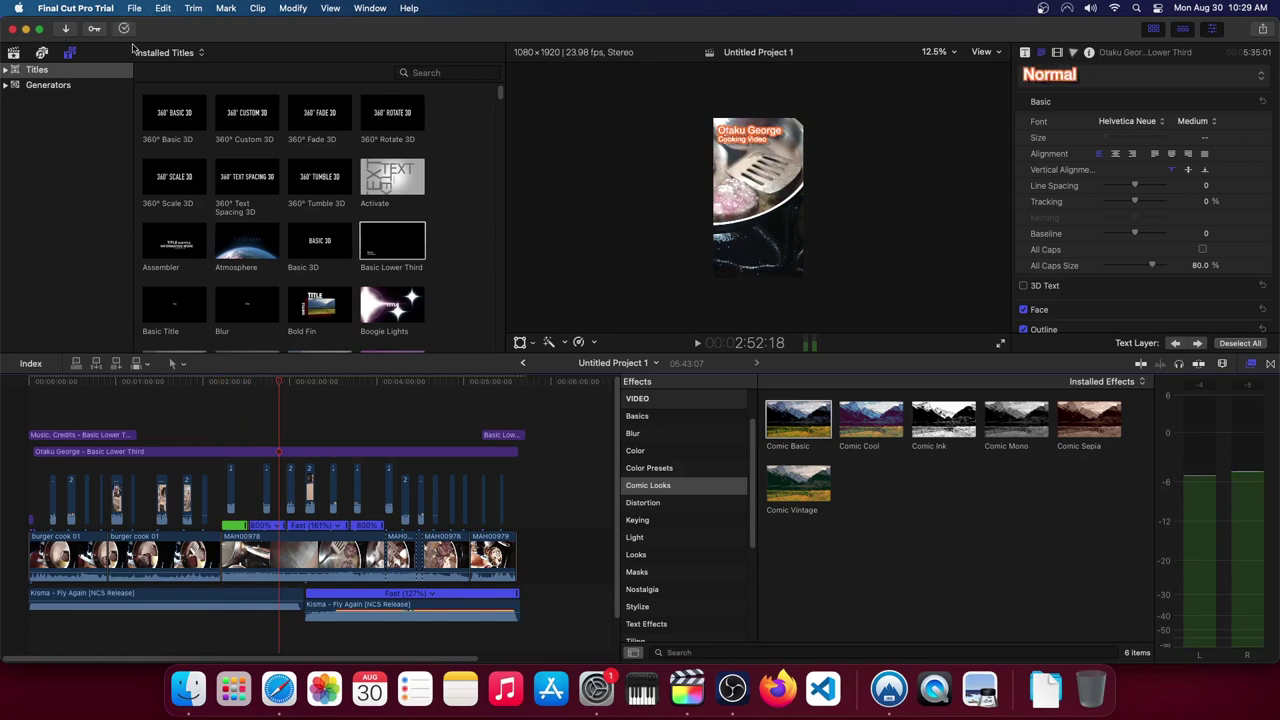
Start a File > Share > Export File (default) export and continue past the settings
click(136, 9)
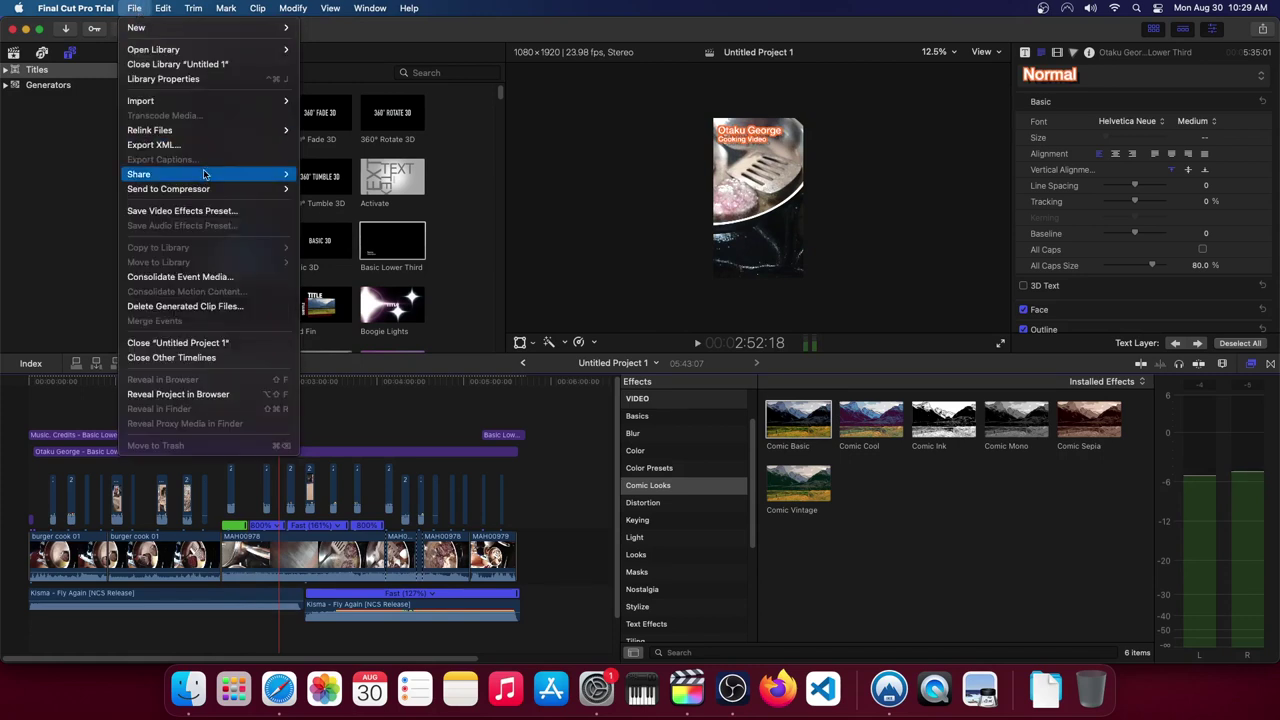
mouse_move(205, 175)
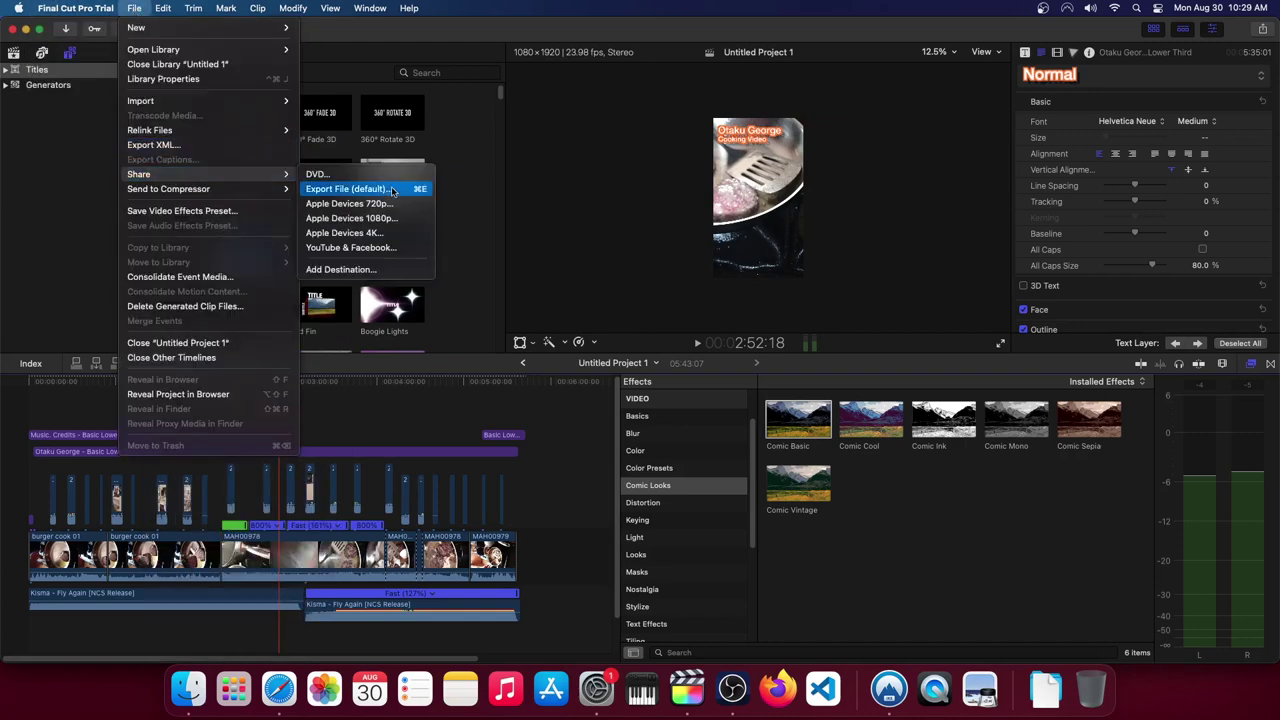
click(392, 190)
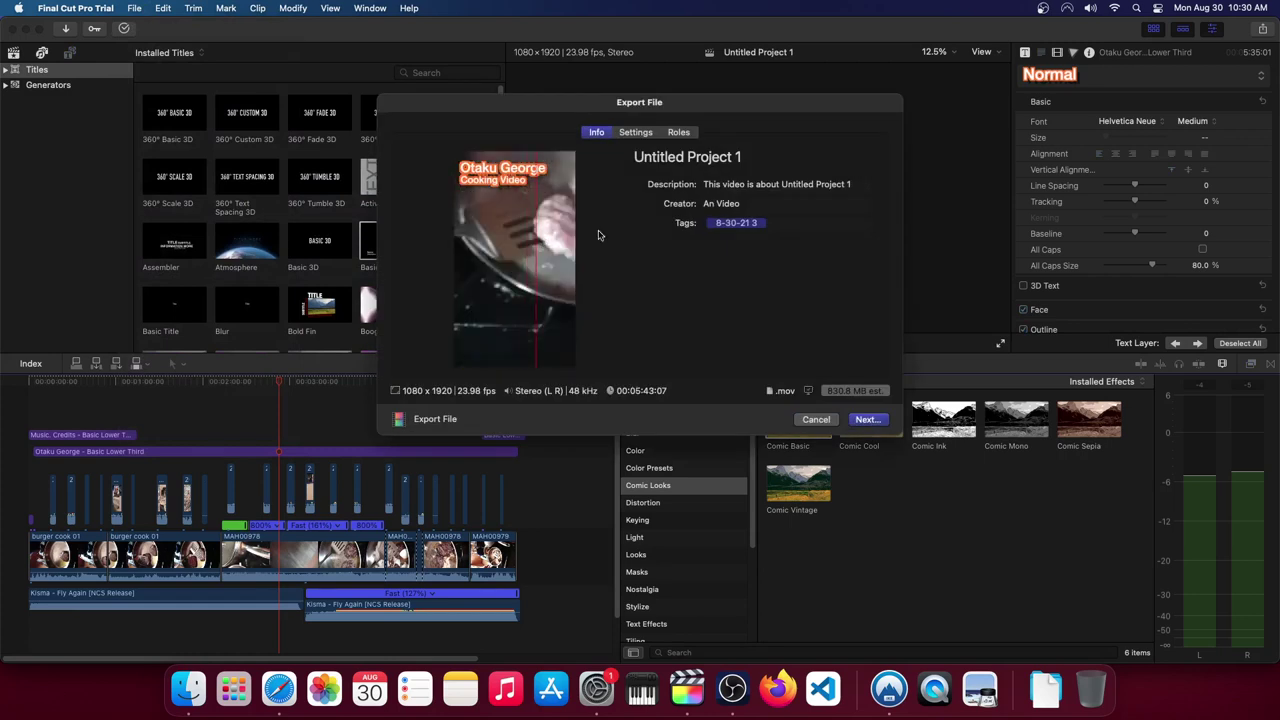
click(860, 418)
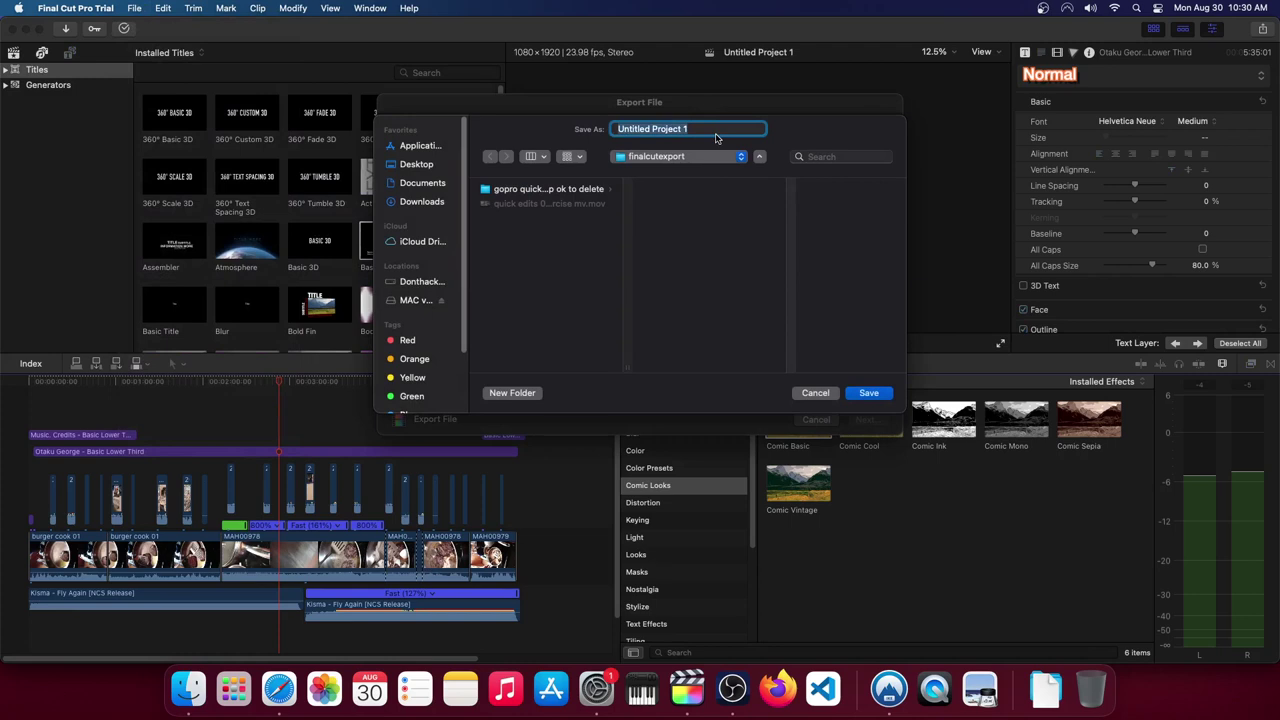
Save the movie as 'Otaku George Exercise quick edits 03 - with obs tutorial' in finalcutexport
text(O)
text(ts 03)
text( -)
text( wu)
text(h ob)
text(s tutorial)
click(887, 393)
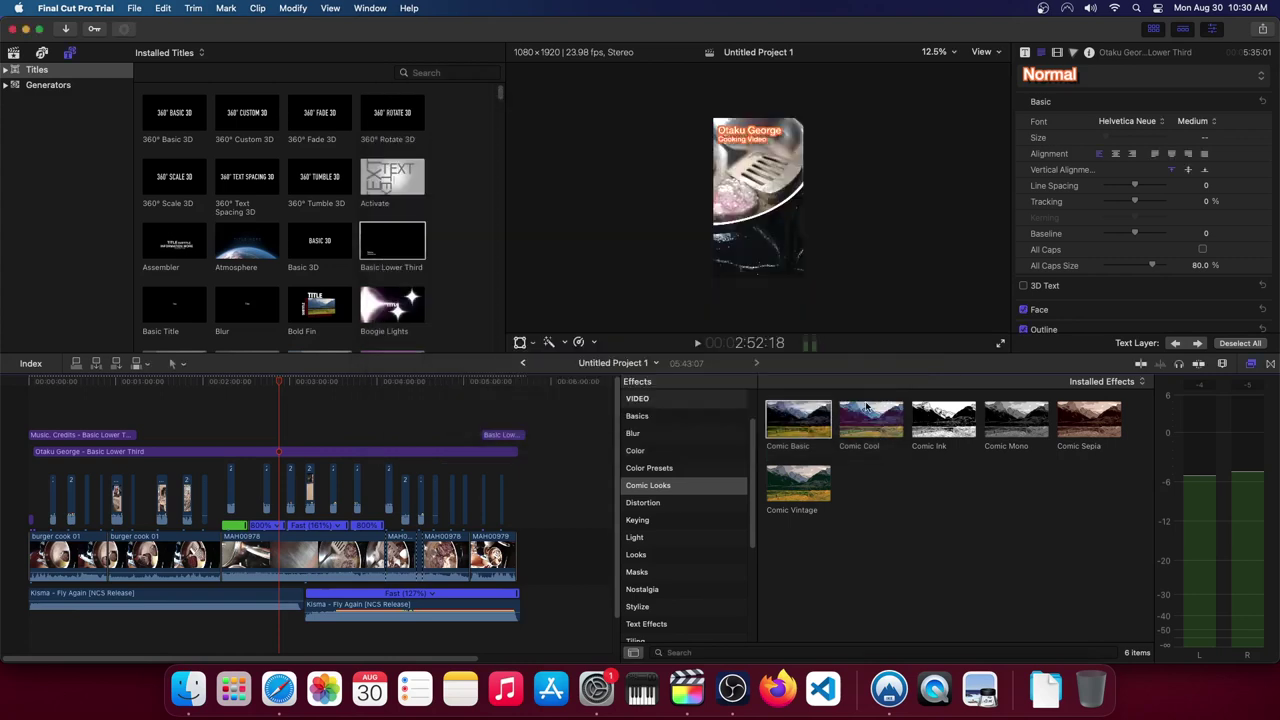